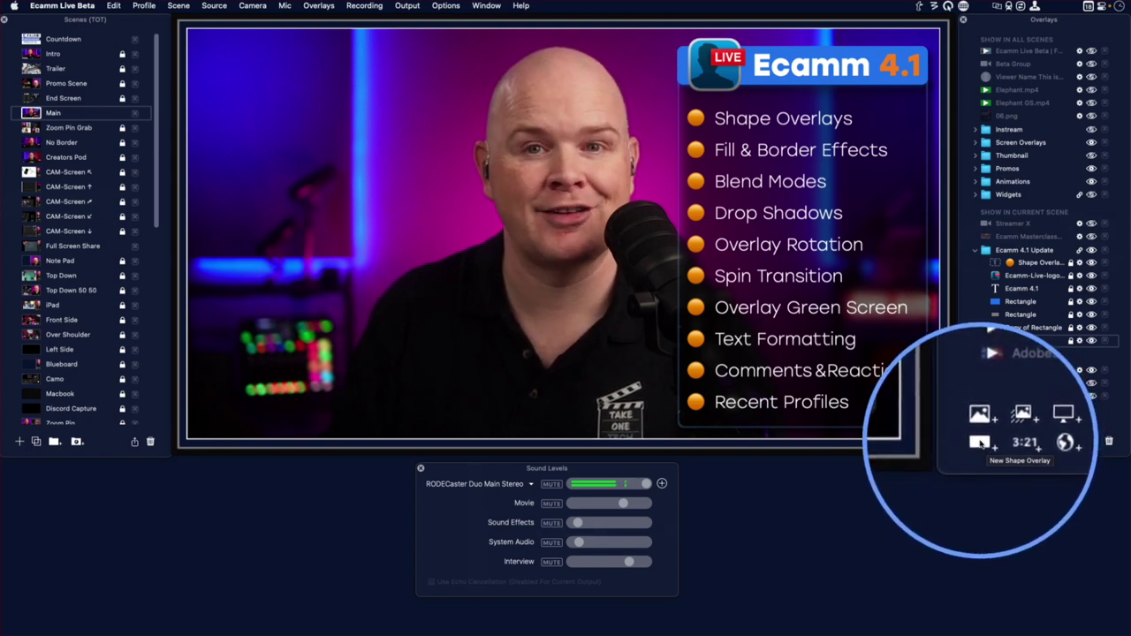
Add a new shape overlay, move the rectangle toward the canvas's lower left, and open its settings
click(980, 442)
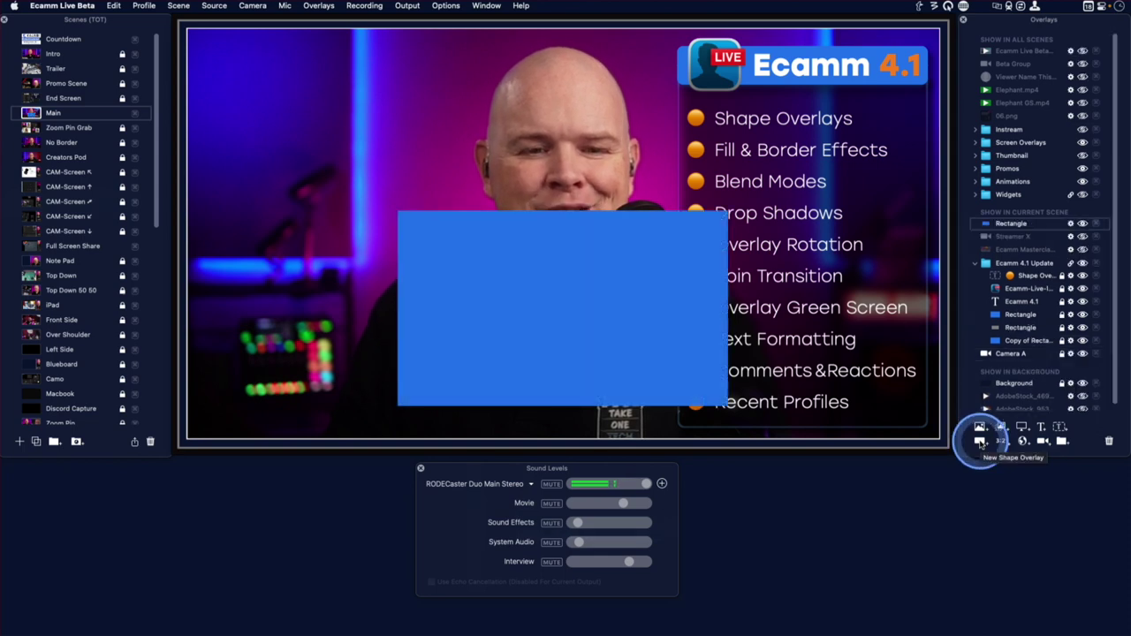
drag(565, 292, 412, 299)
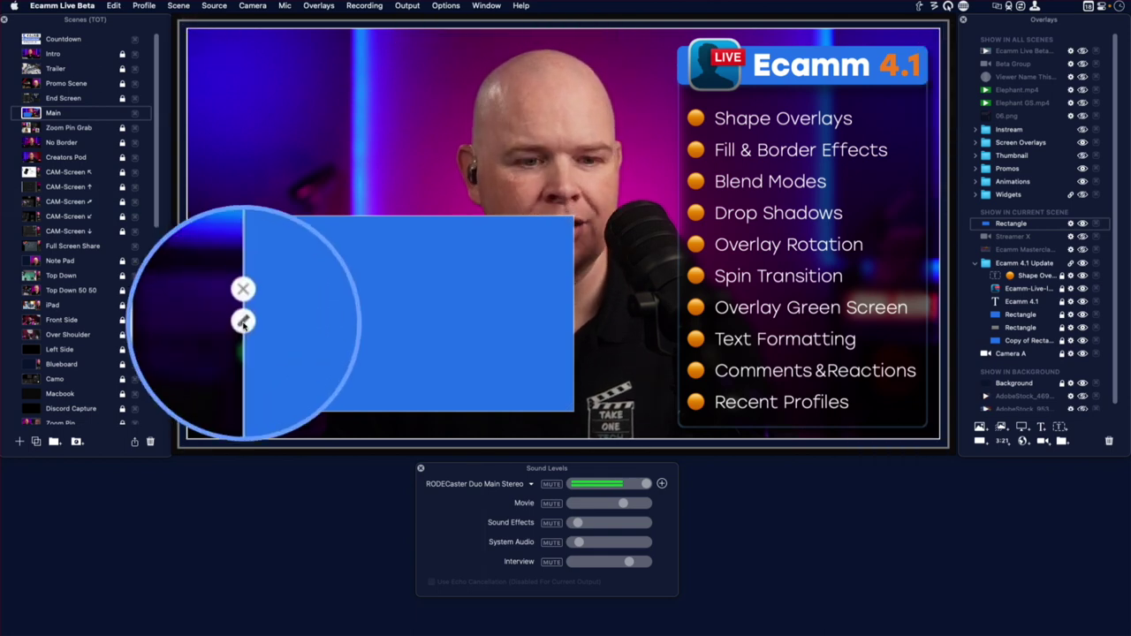
click(243, 321)
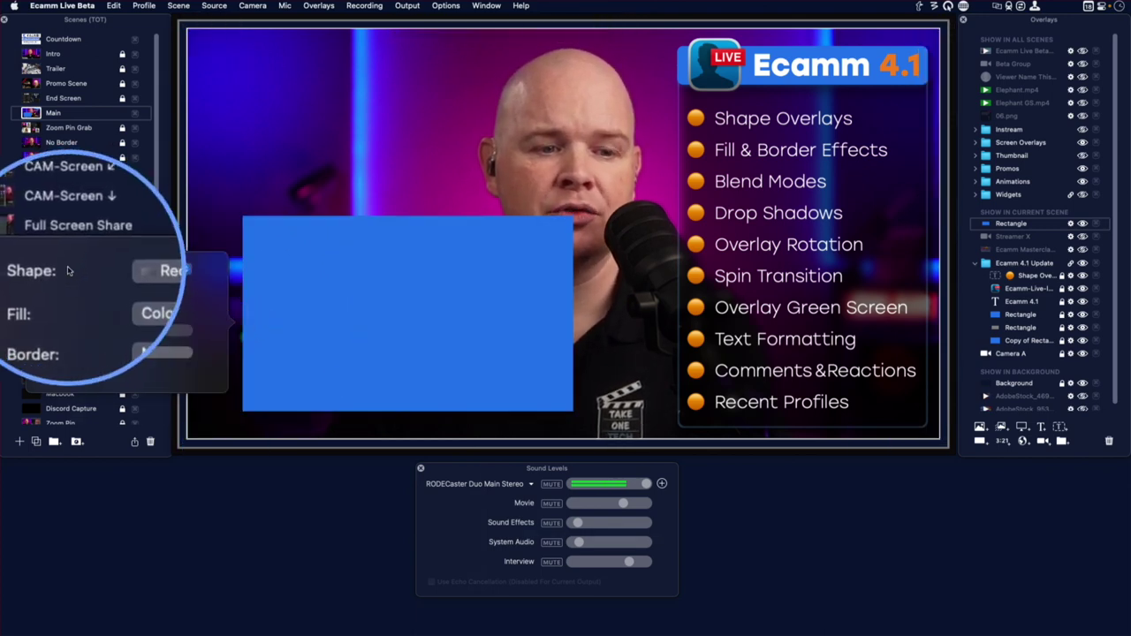
Try the Square, Circle and Squircle shapes on the new overlay in turn
click(127, 274)
click(130, 284)
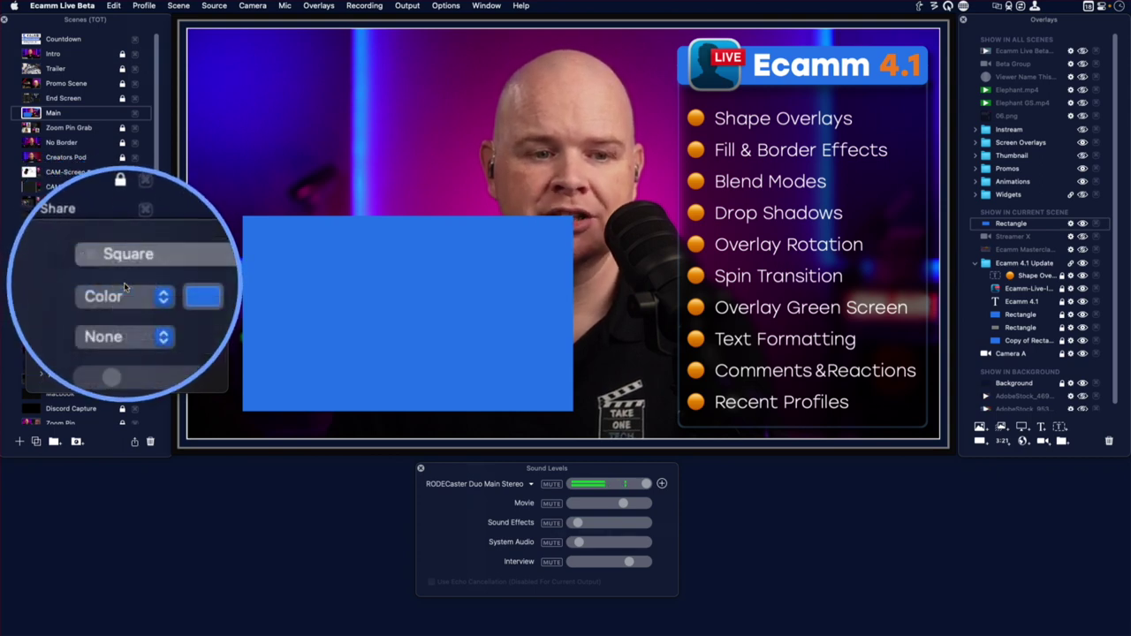
click(127, 267)
click(129, 282)
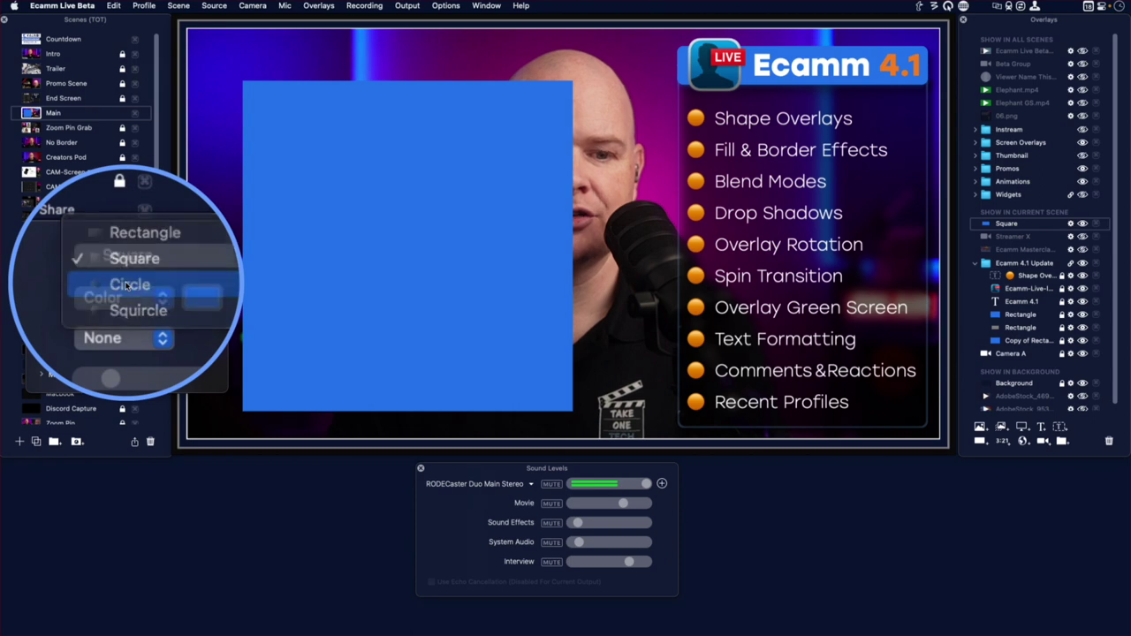
click(126, 279)
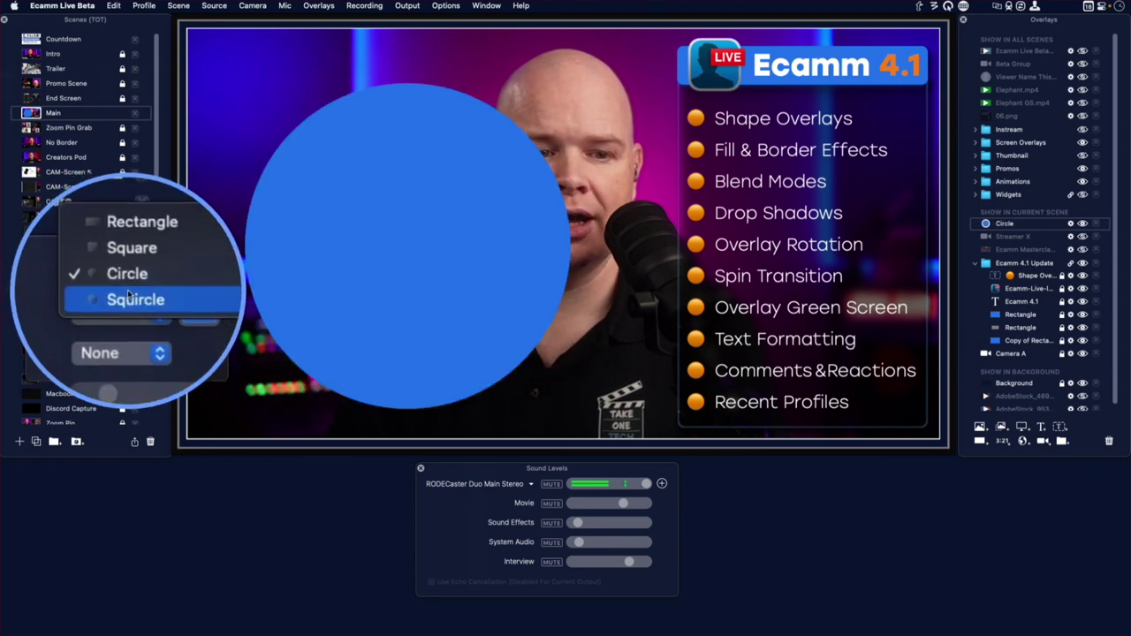
click(128, 297)
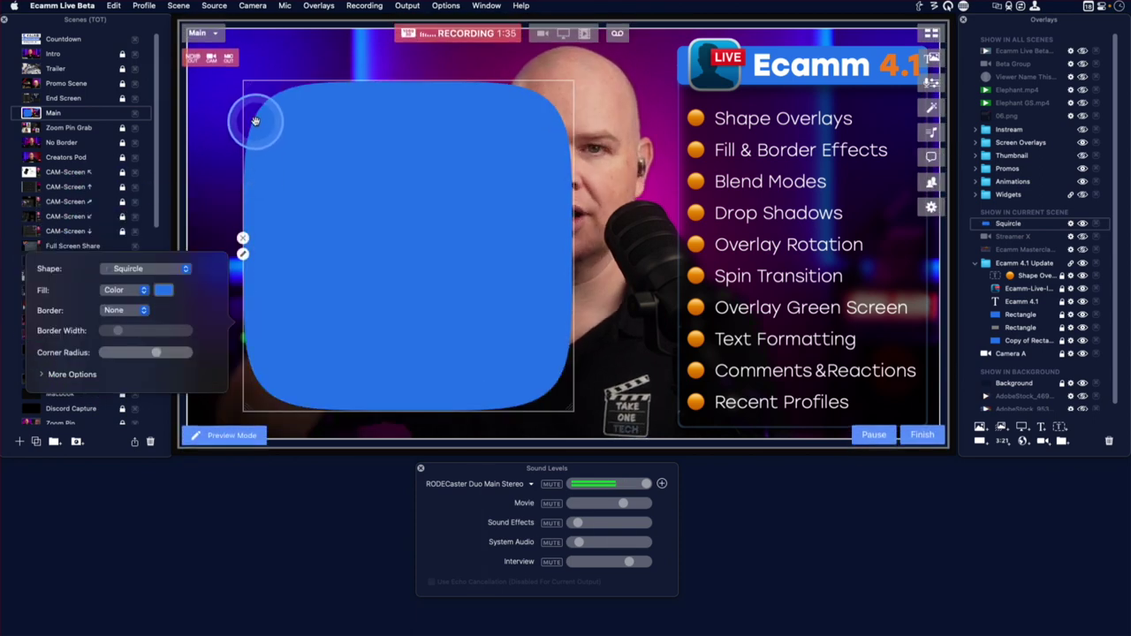
Set the overlay's shape to Square and shrink it to about two thirds of its size
click(149, 277)
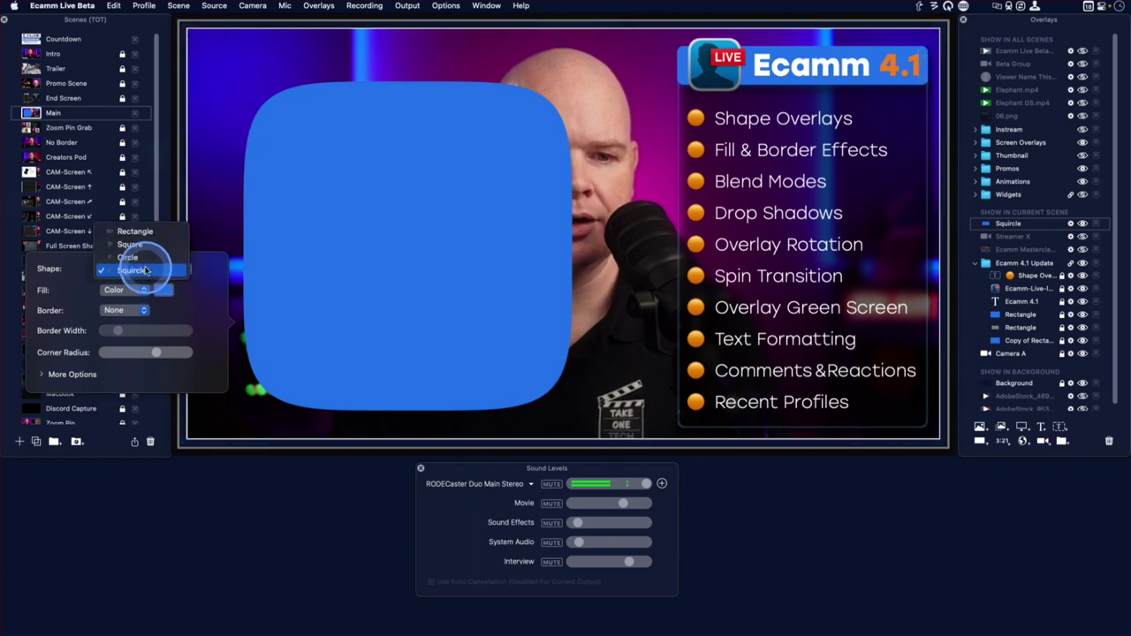
click(134, 244)
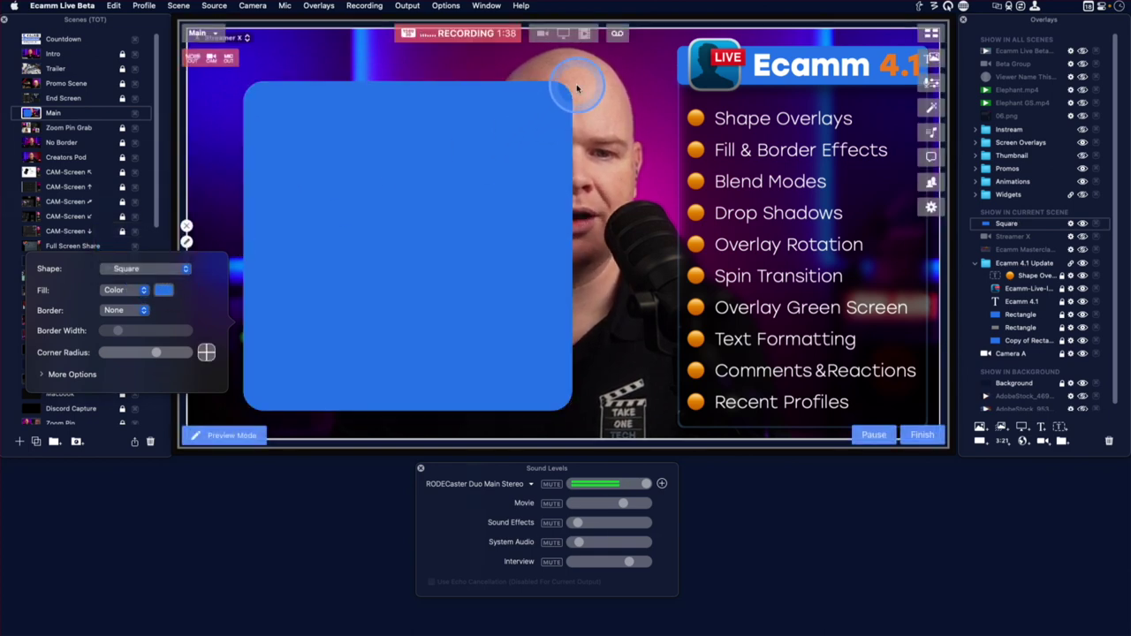
drag(571, 91, 453, 194)
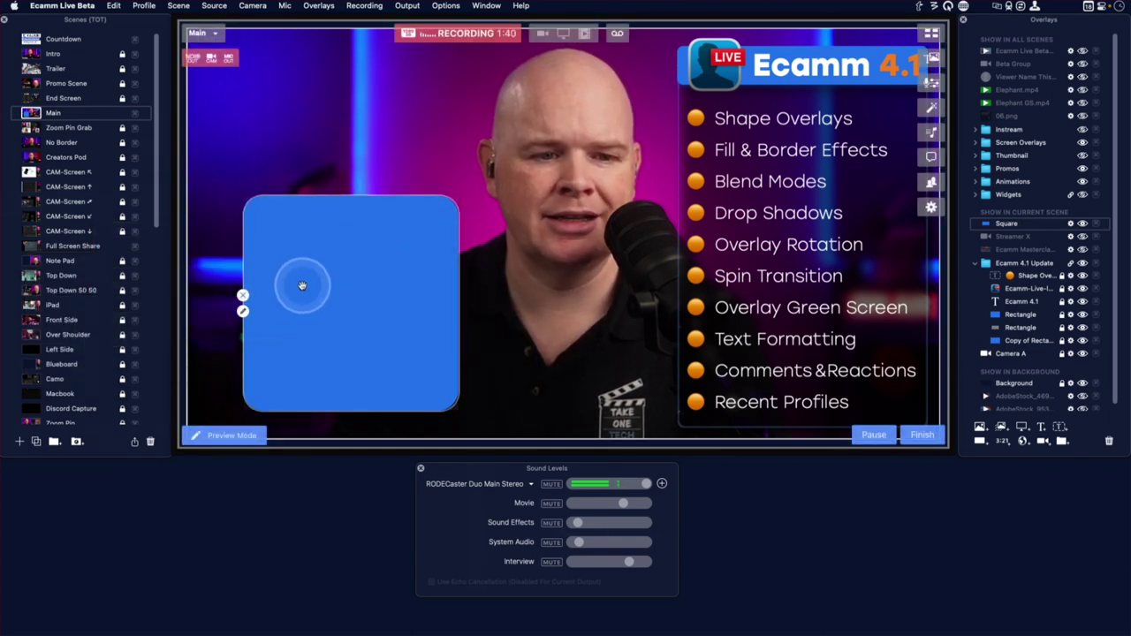
Reduce the square's corner radius to zero and expand its additional options
click(243, 311)
click(156, 343)
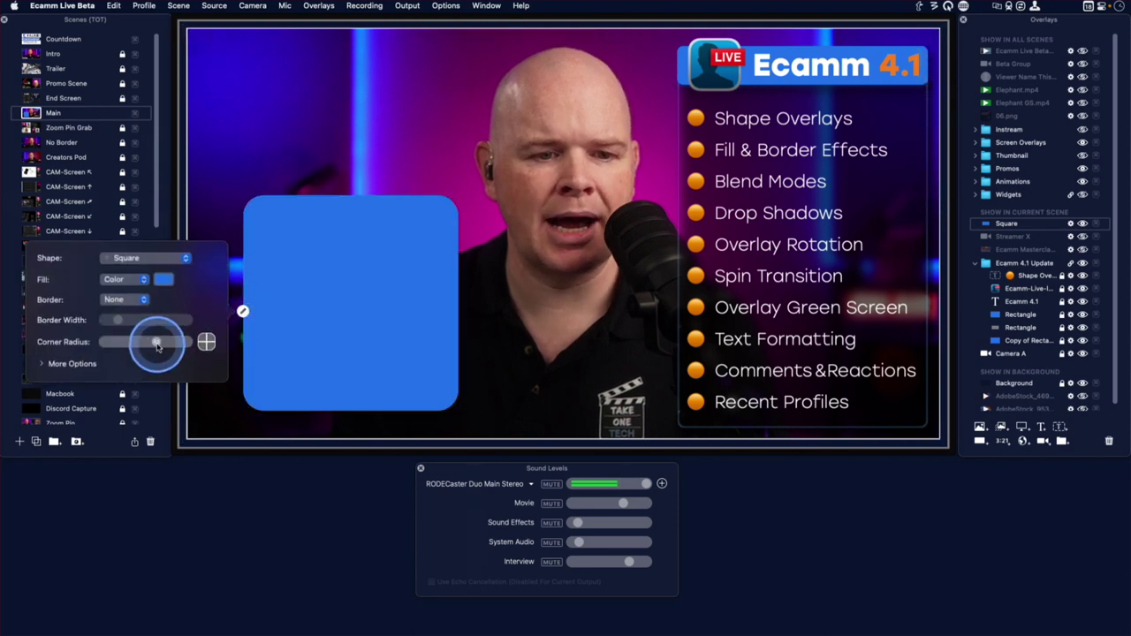
drag(63, 347, 100, 342)
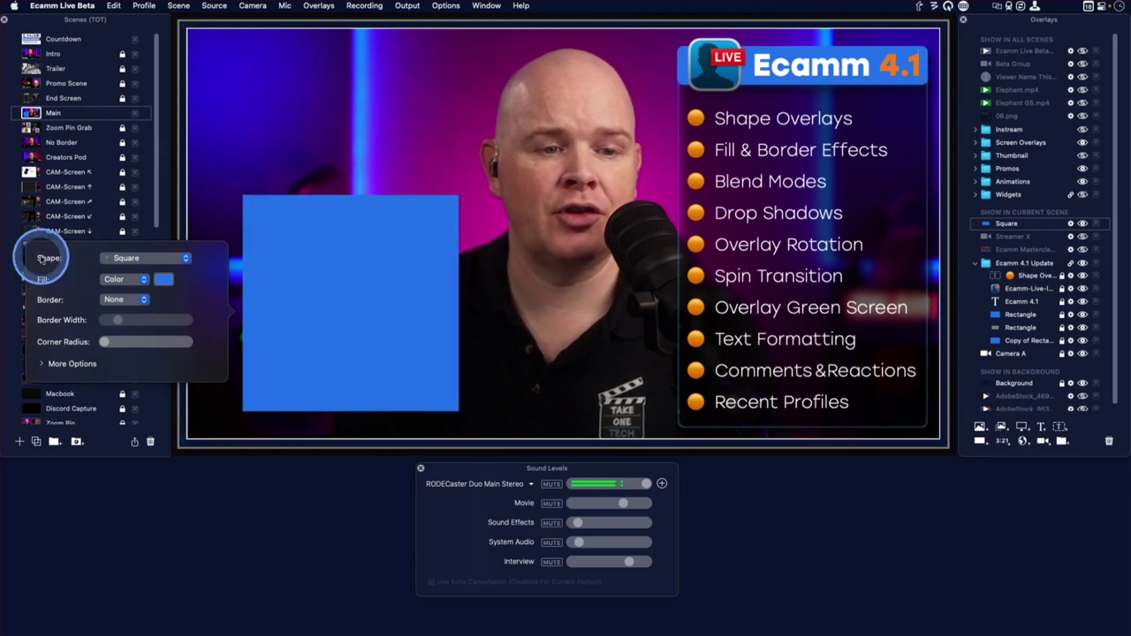
click(41, 364)
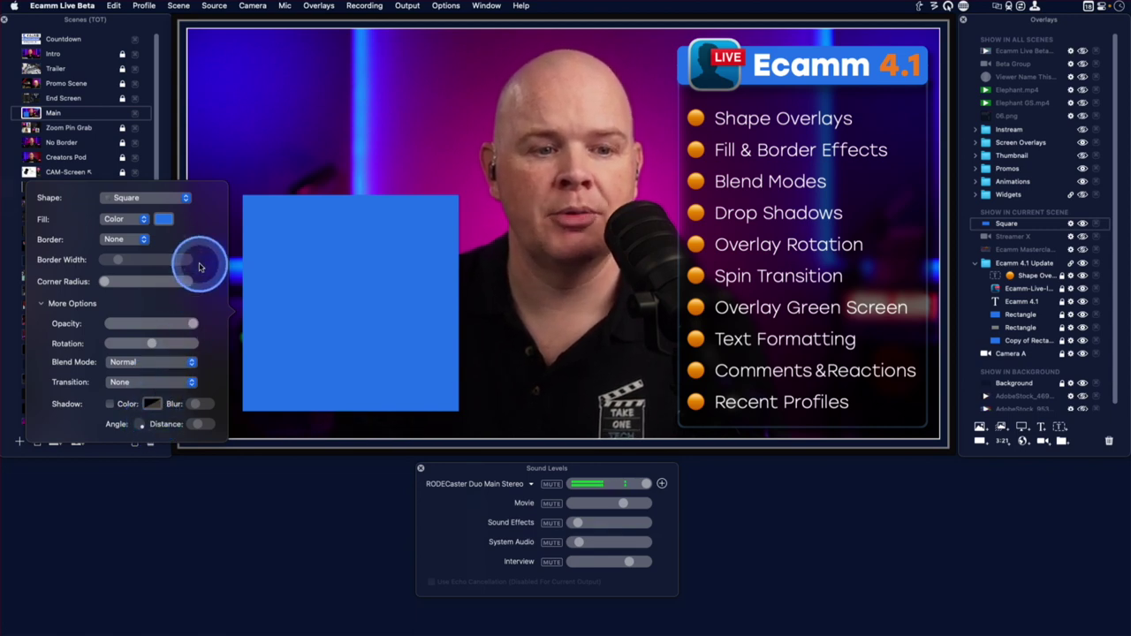
Nudge the square up and to the right, fill it with the orange Ecamm swatch, and move the colour picker off the canvas
mouse_move(321, 239)
mouse_down()
mouse_move(284, 218)
mouse_move(335, 235)
mouse_move(323, 228)
mouse_up()
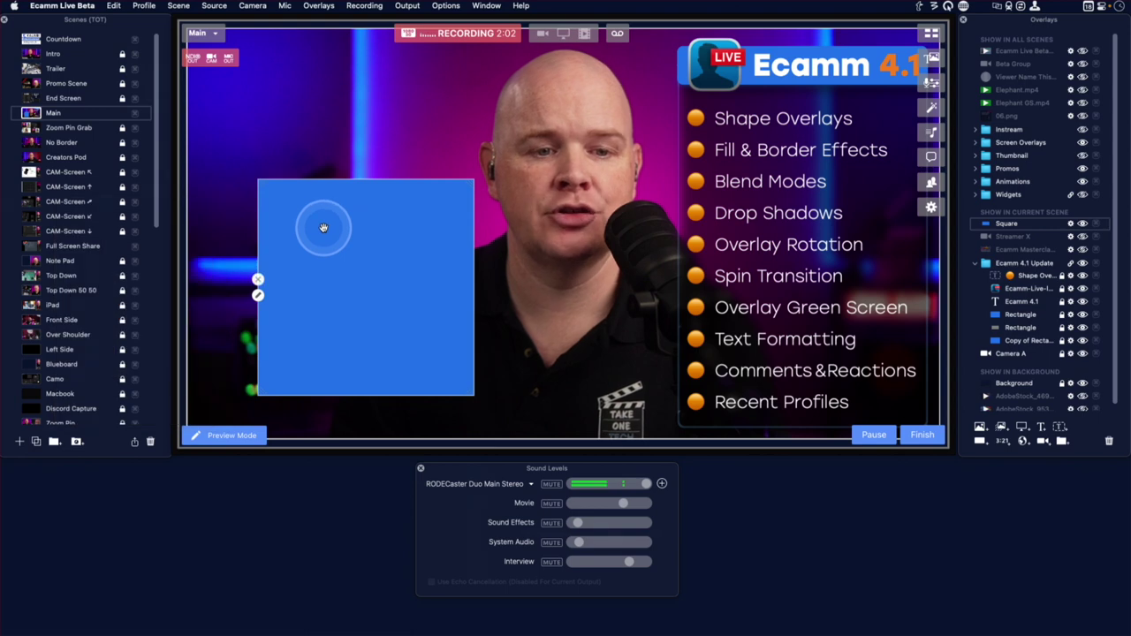
click(258, 296)
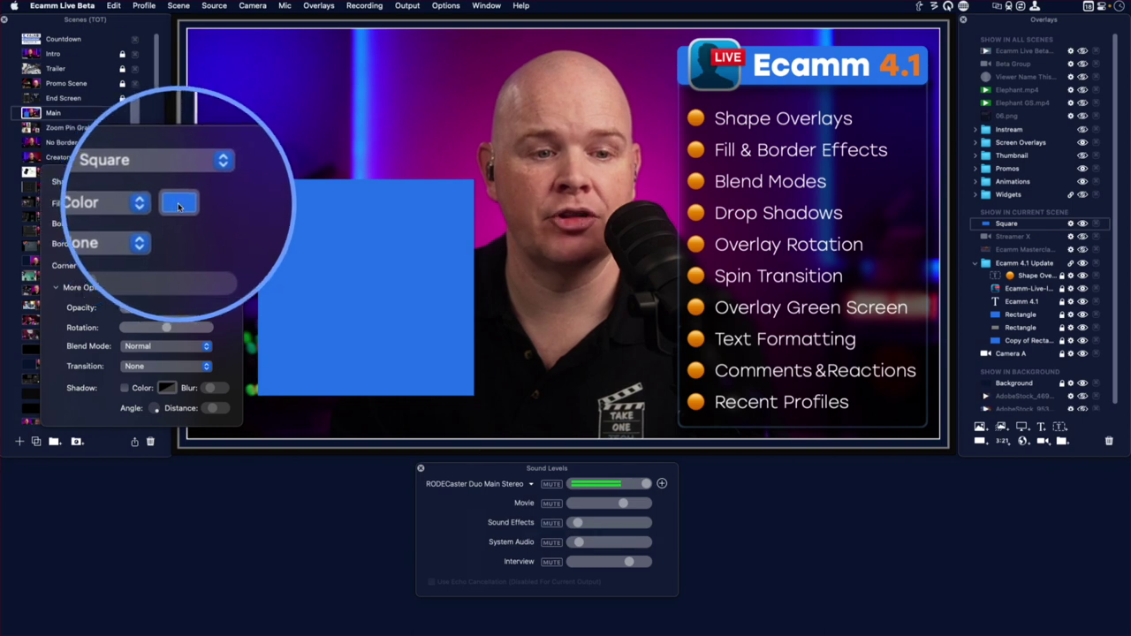
click(178, 206)
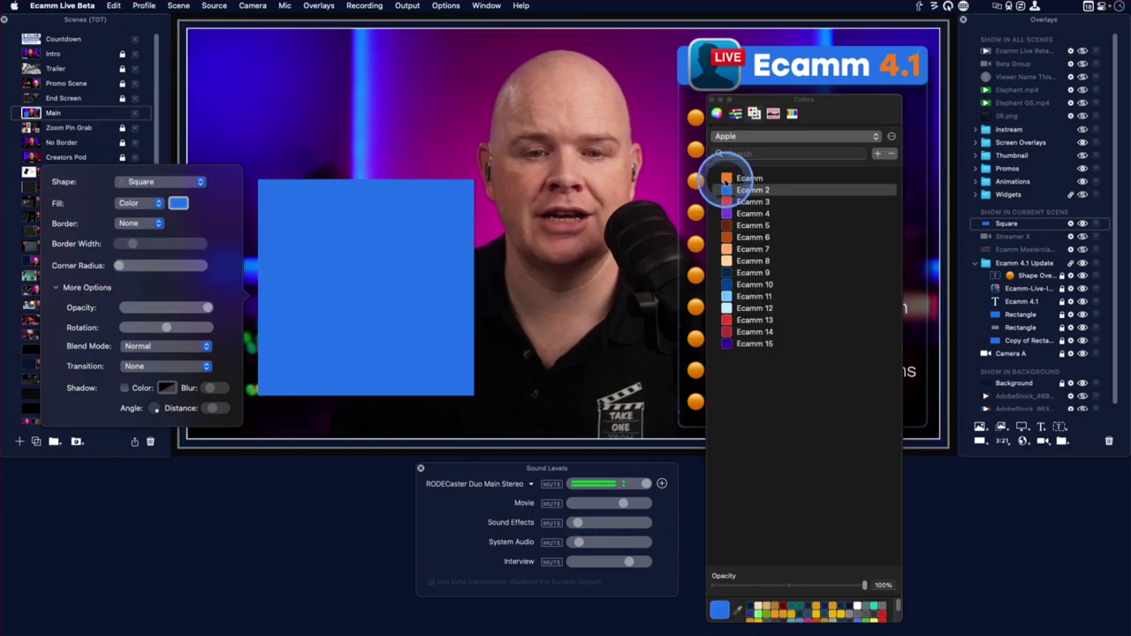
click(729, 179)
drag(811, 106, 1044, 106)
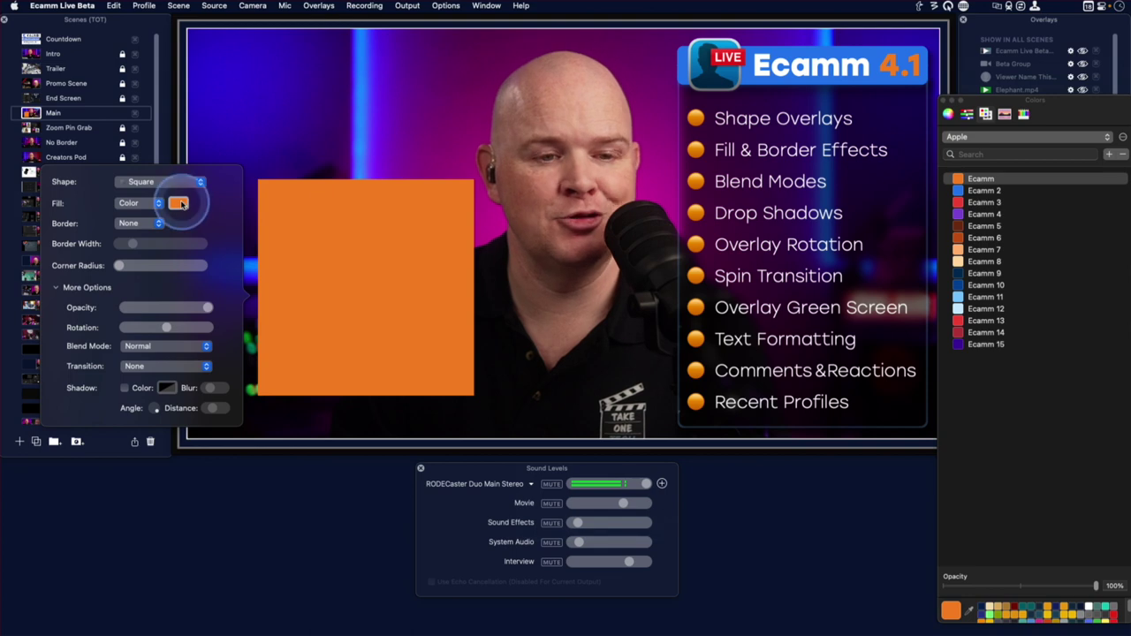
Change the square's fill to Gradient with the red Ecamm 3 swatch as the second colour
click(139, 203)
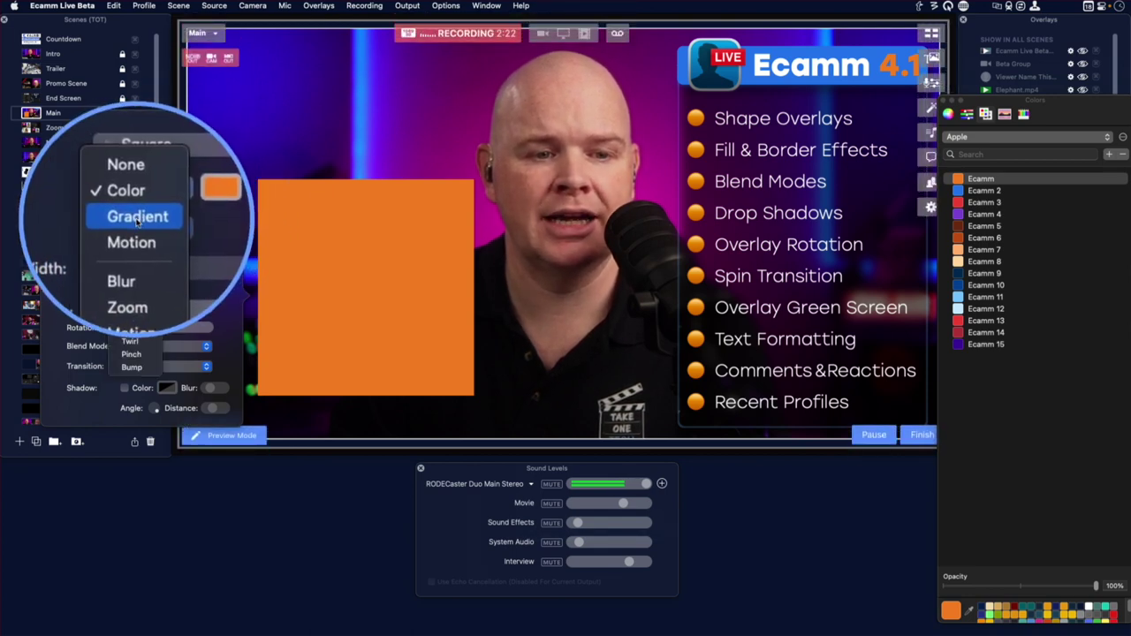
click(137, 224)
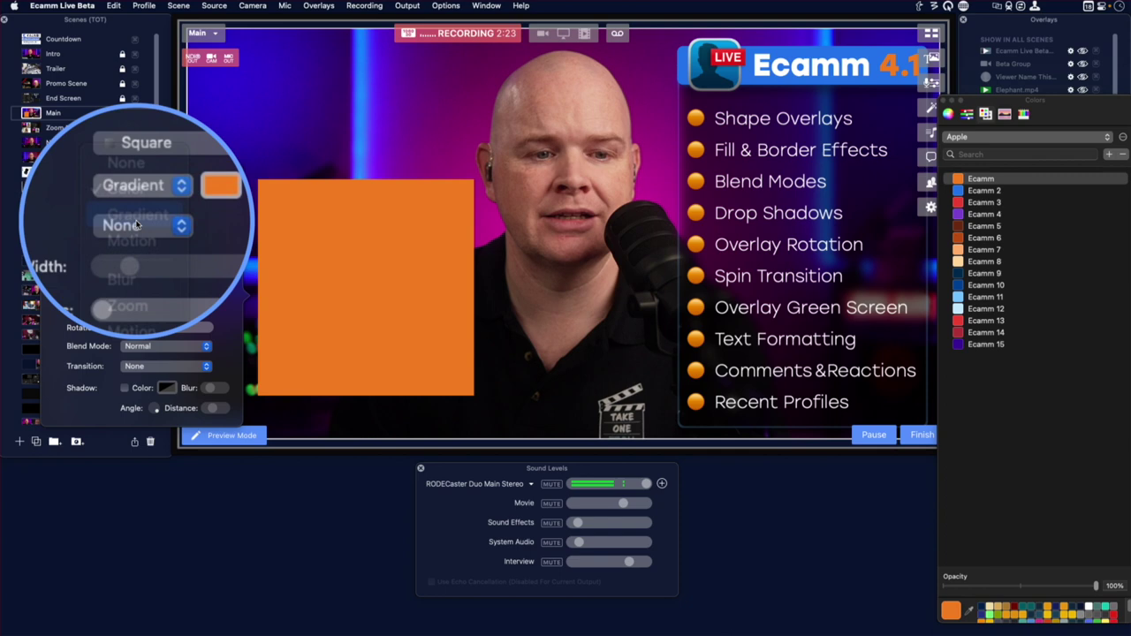
click(201, 205)
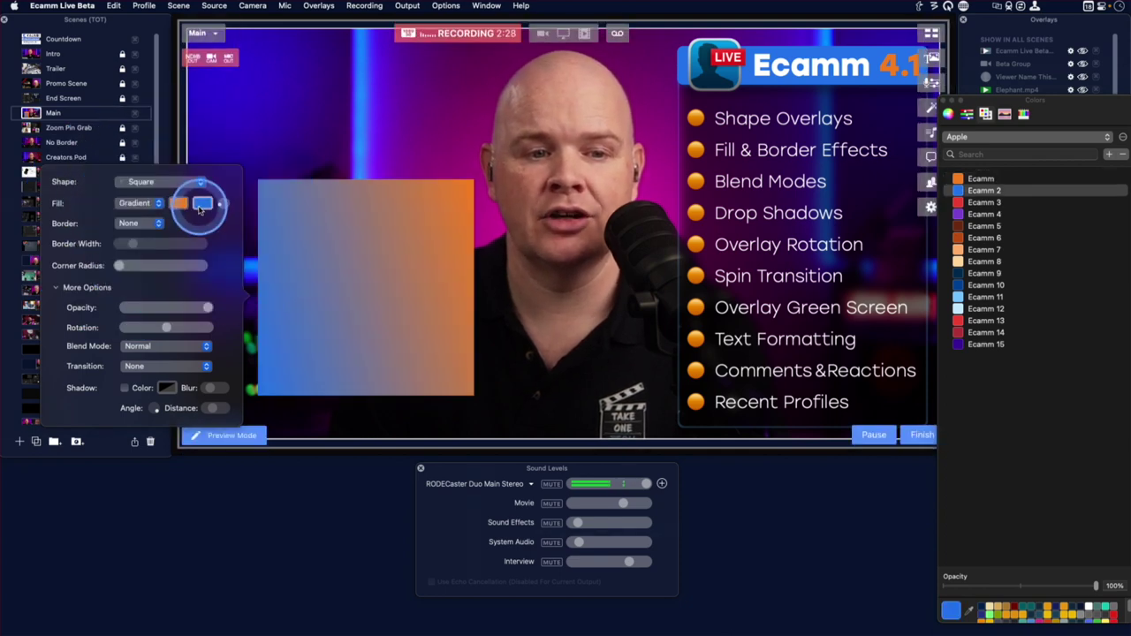
click(962, 202)
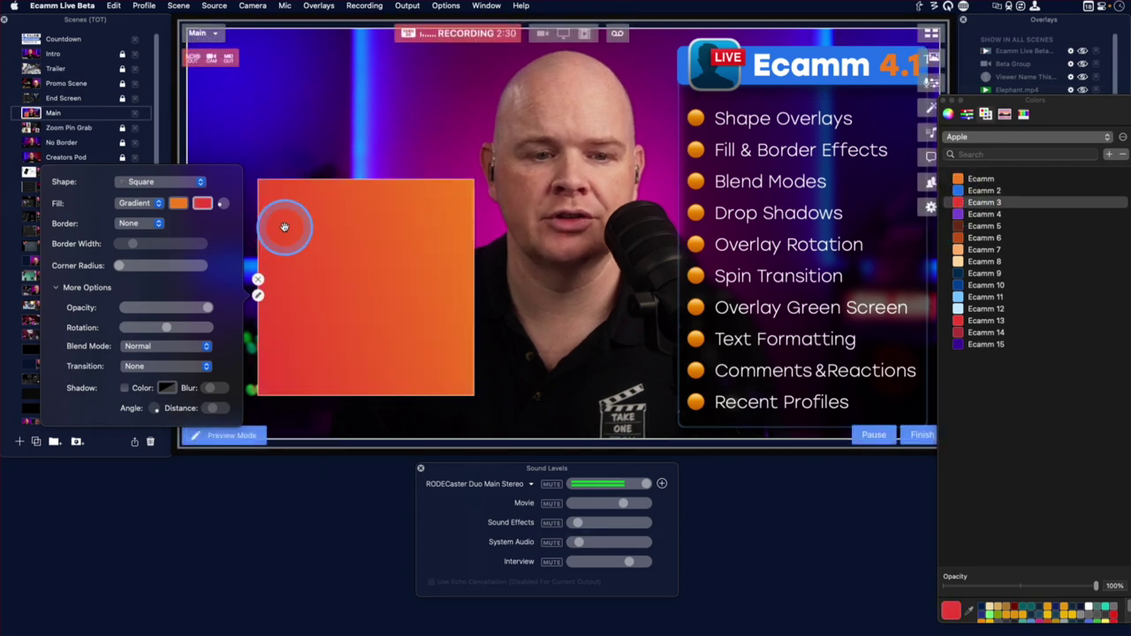
Rotate the angle of the square's orange-to-red gradient so the colours blend in different directions
click(223, 206)
click(223, 207)
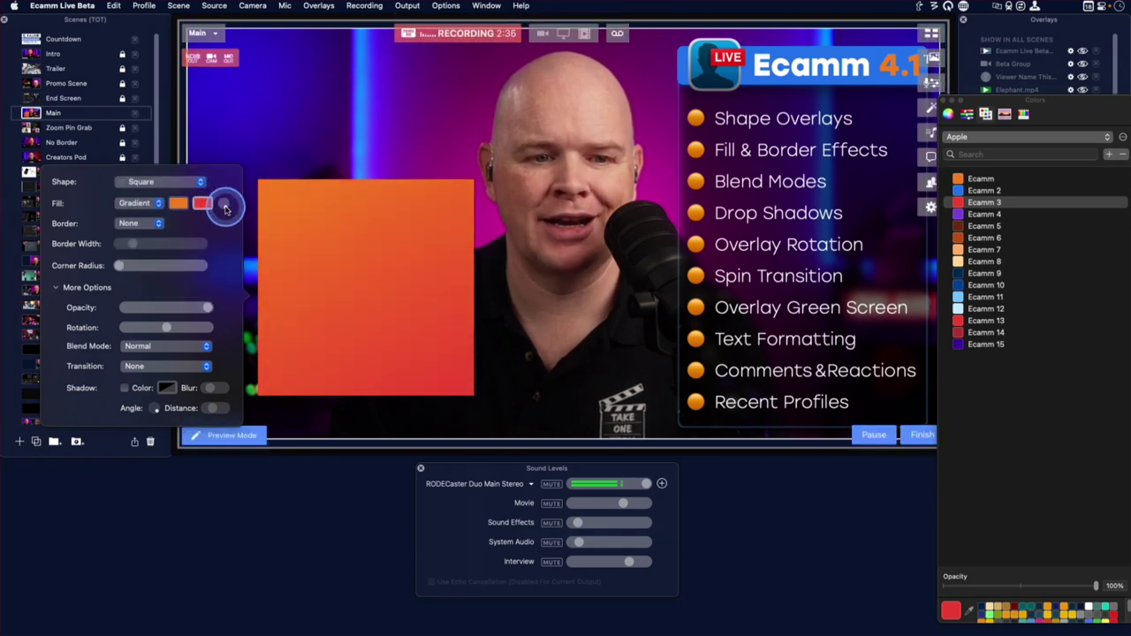
drag(214, 208, 216, 189)
click(180, 204)
click(200, 205)
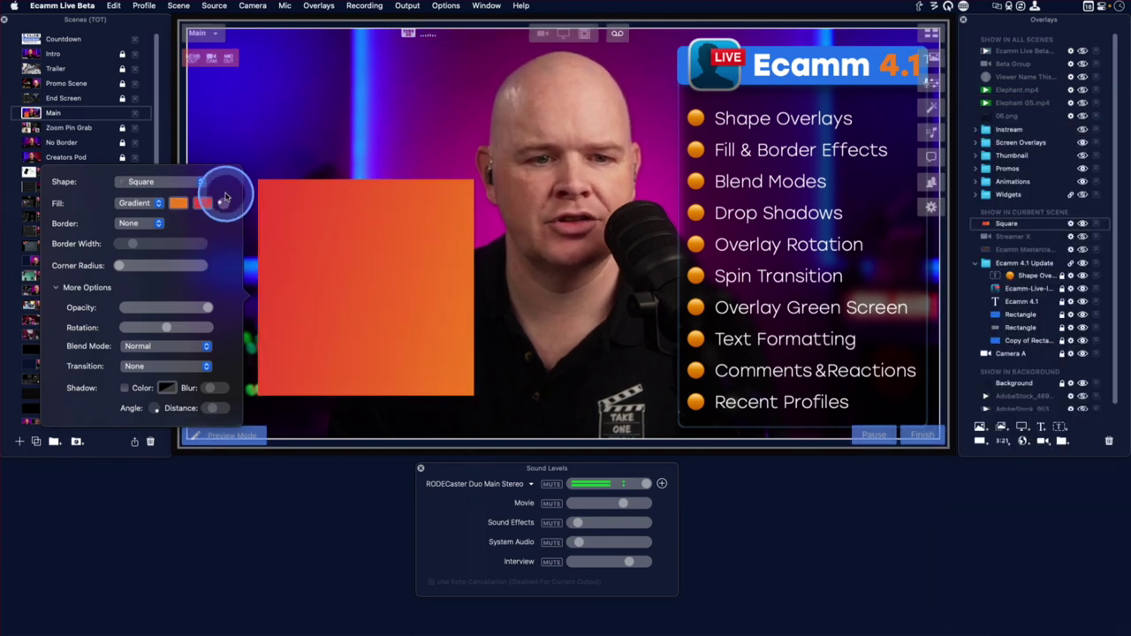
Change the gradient's second colour to the dark blue Ecamm 9 swatch and reverse the gradient's direction
click(202, 203)
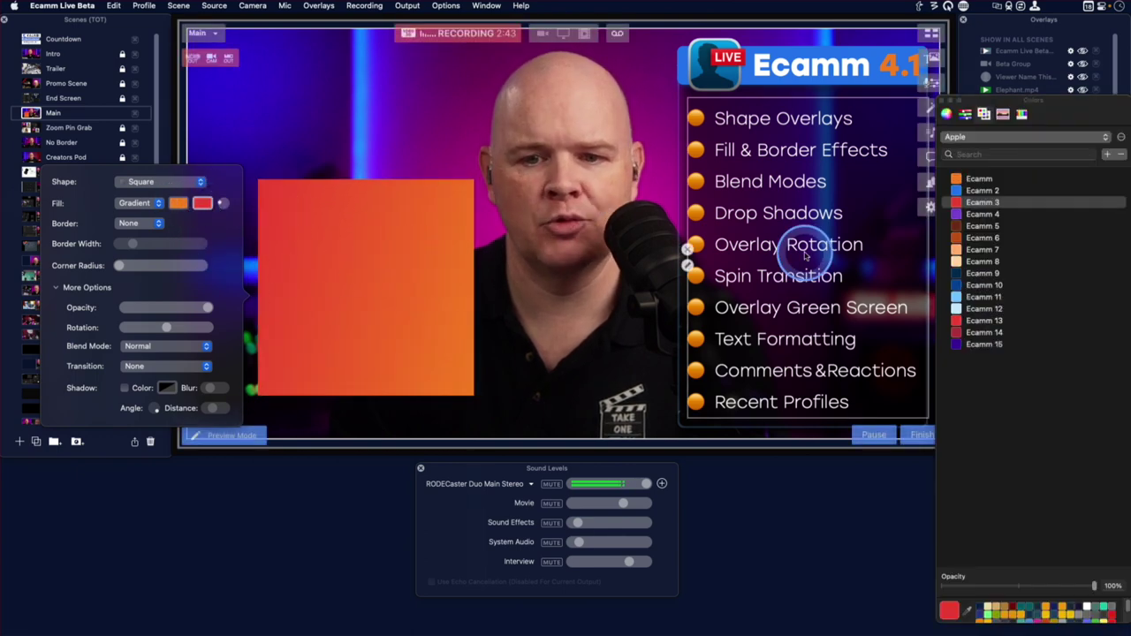
click(957, 277)
click(223, 202)
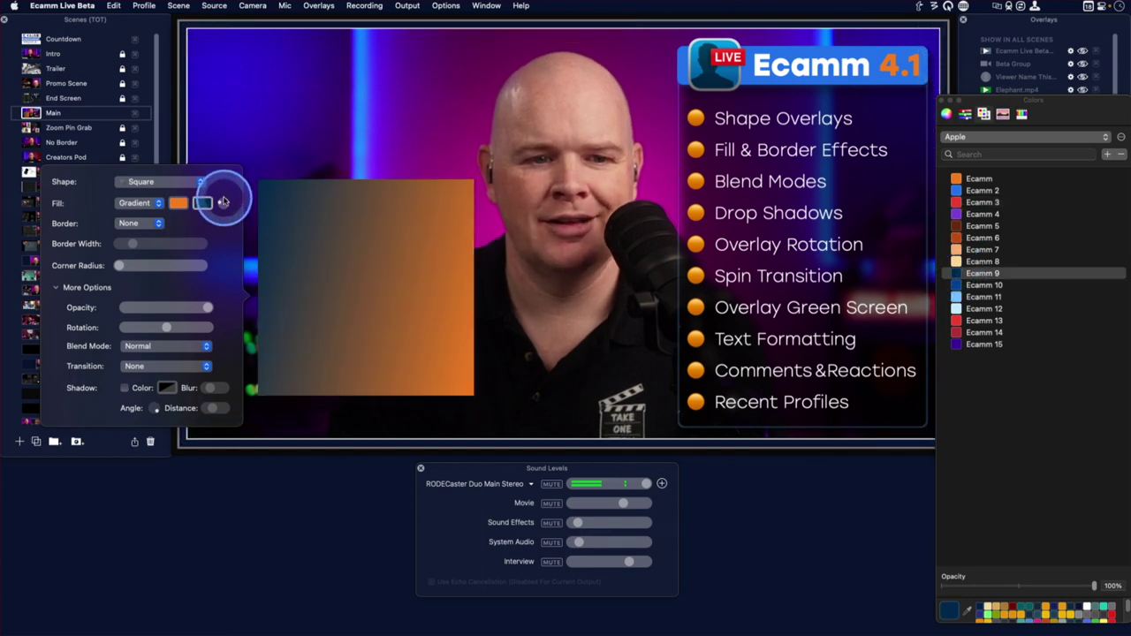
drag(222, 204, 220, 202)
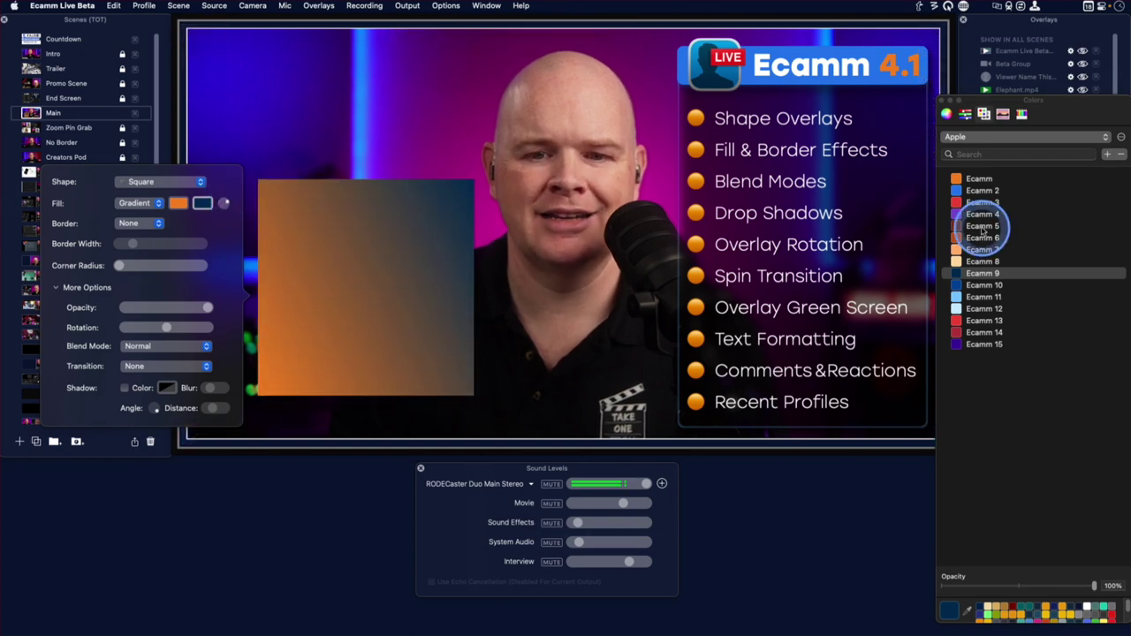
Set the second fill colour to the red Ecamm 3 swatch and switch the square's fill to Motion
click(959, 204)
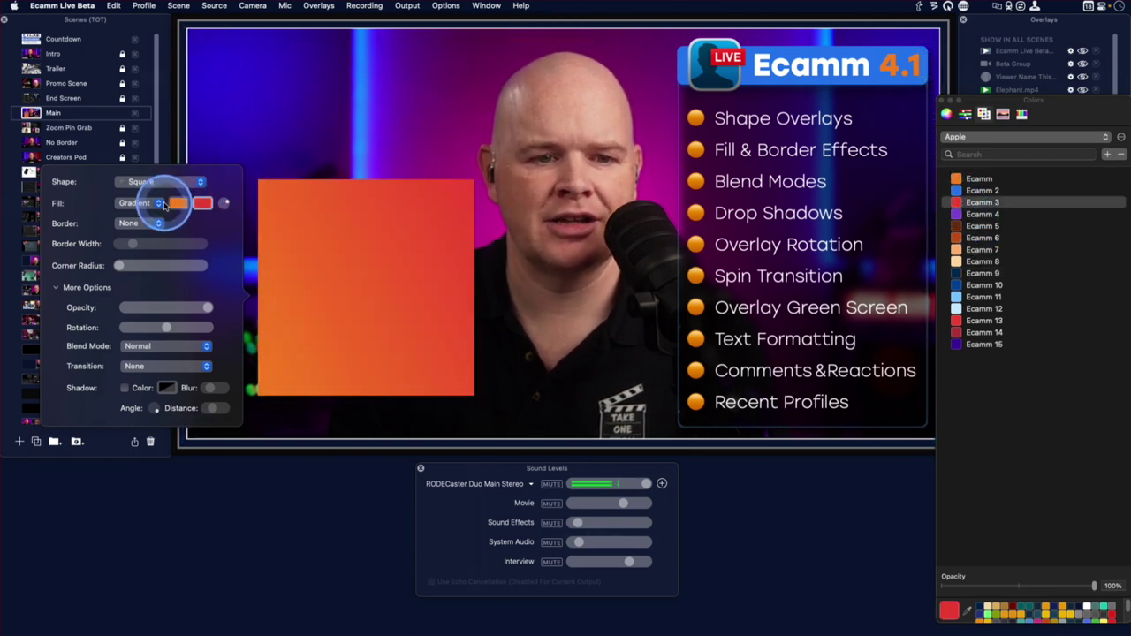
click(159, 204)
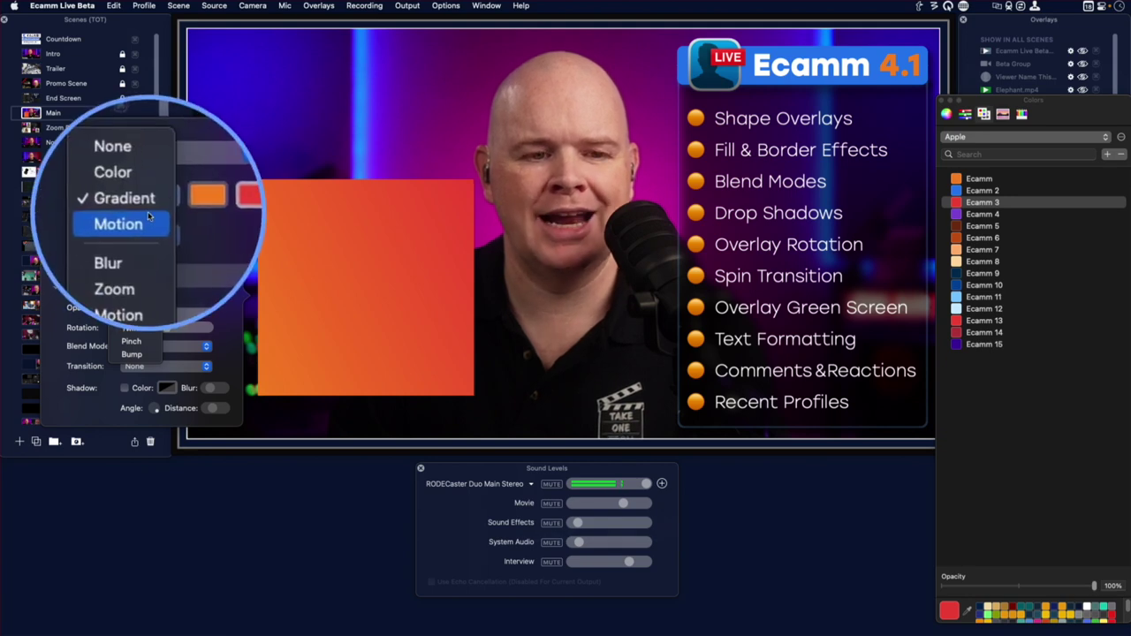
click(140, 220)
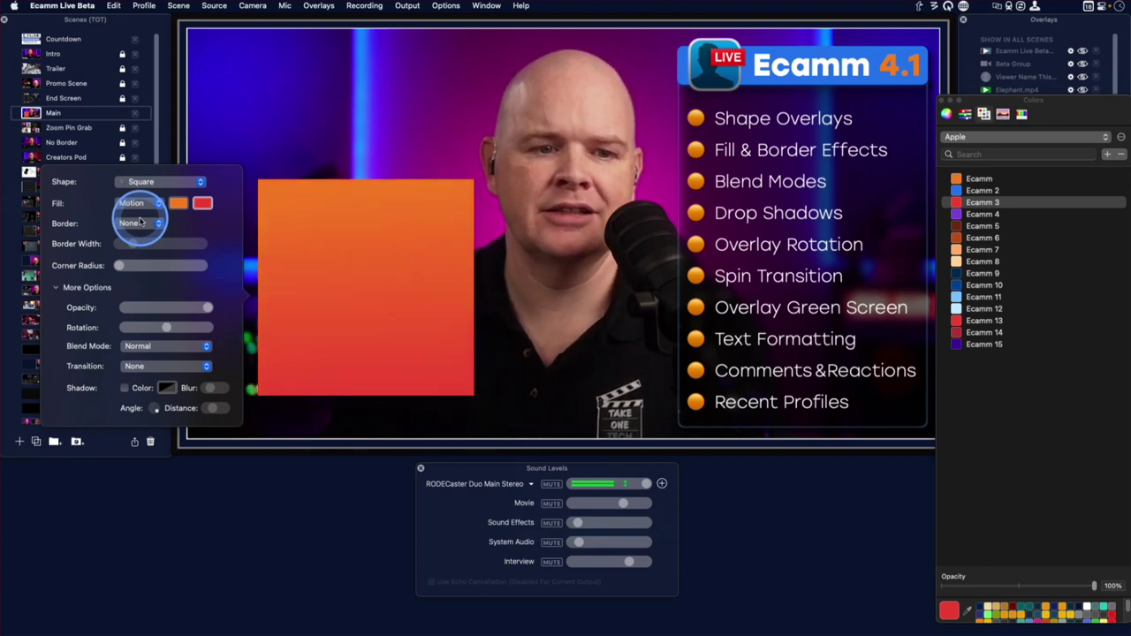
click(270, 337)
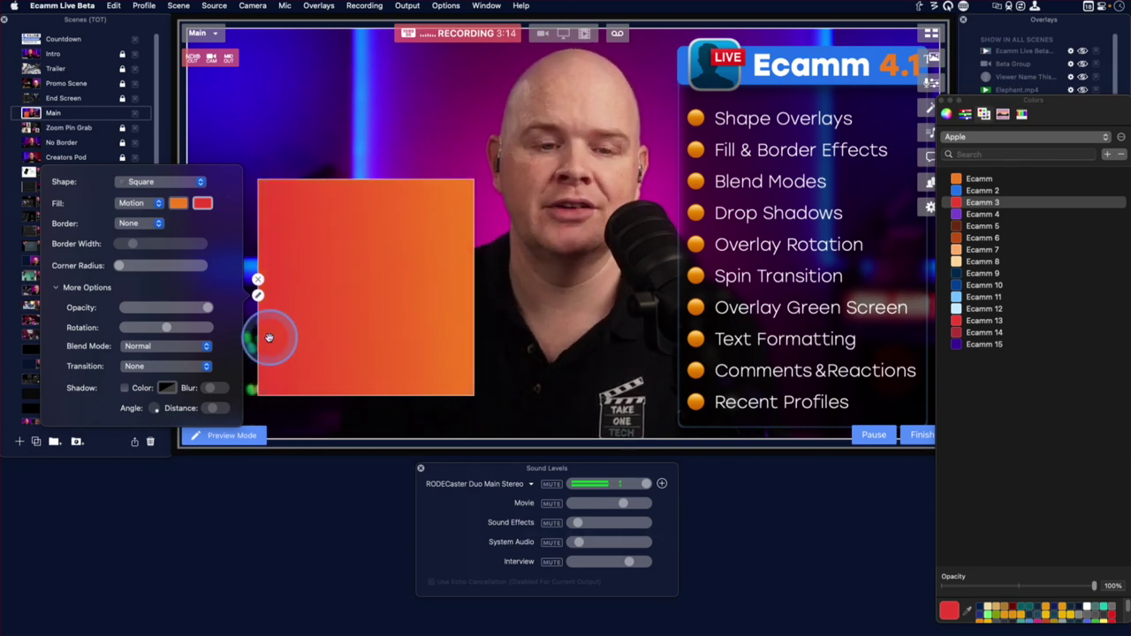
Move the square into the canvas's upper-left corner and change its shape to Rectangle
drag(347, 283, 267, 125)
click(373, 209)
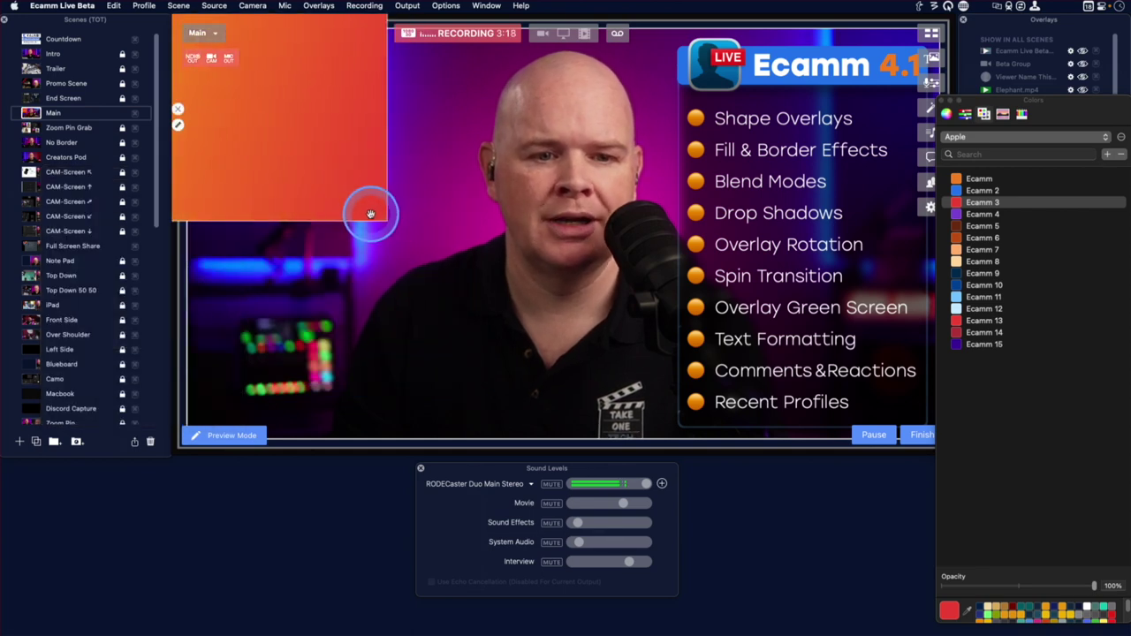
click(177, 123)
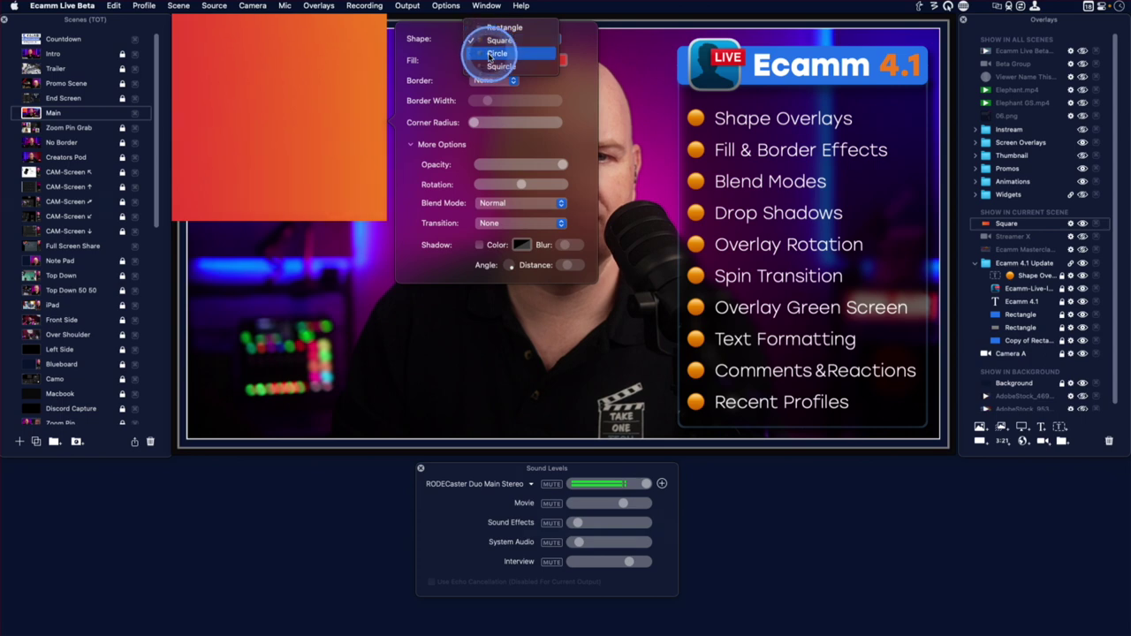
click(496, 30)
Stretch the rectangle over the entire canvas and place it below Camera A in the current scene's overlay order
drag(382, 219, 965, 409)
click(1023, 227)
drag(1025, 255, 1038, 358)
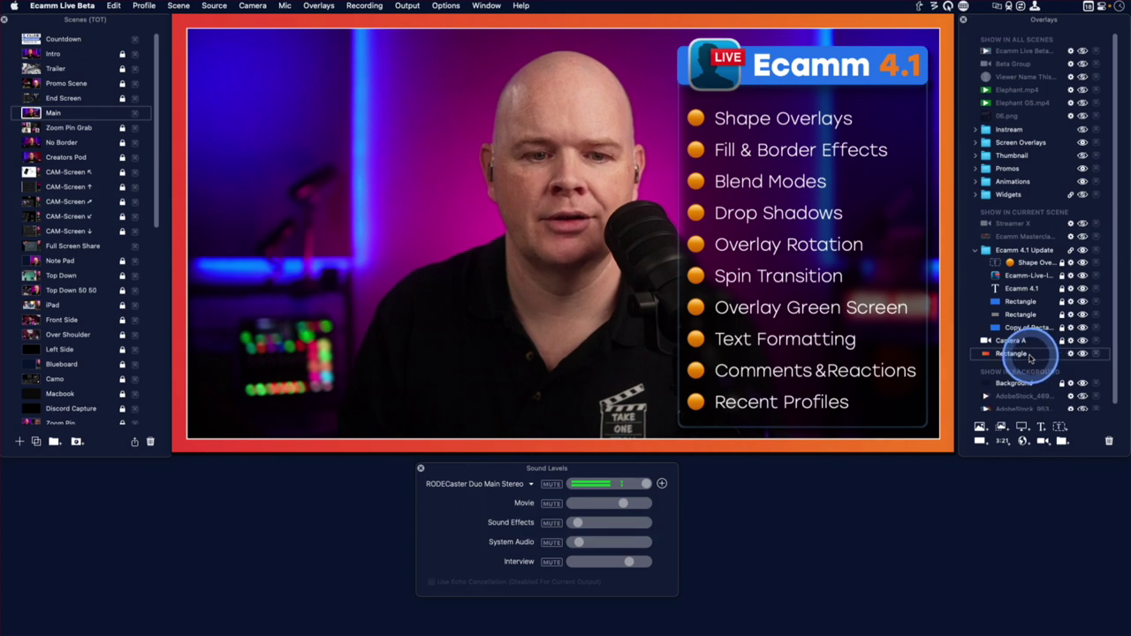
Bring the rectangle to the top of the current scene's overlays, then shrink and reposition it over the canvas's left side
drag(1026, 357, 1031, 223)
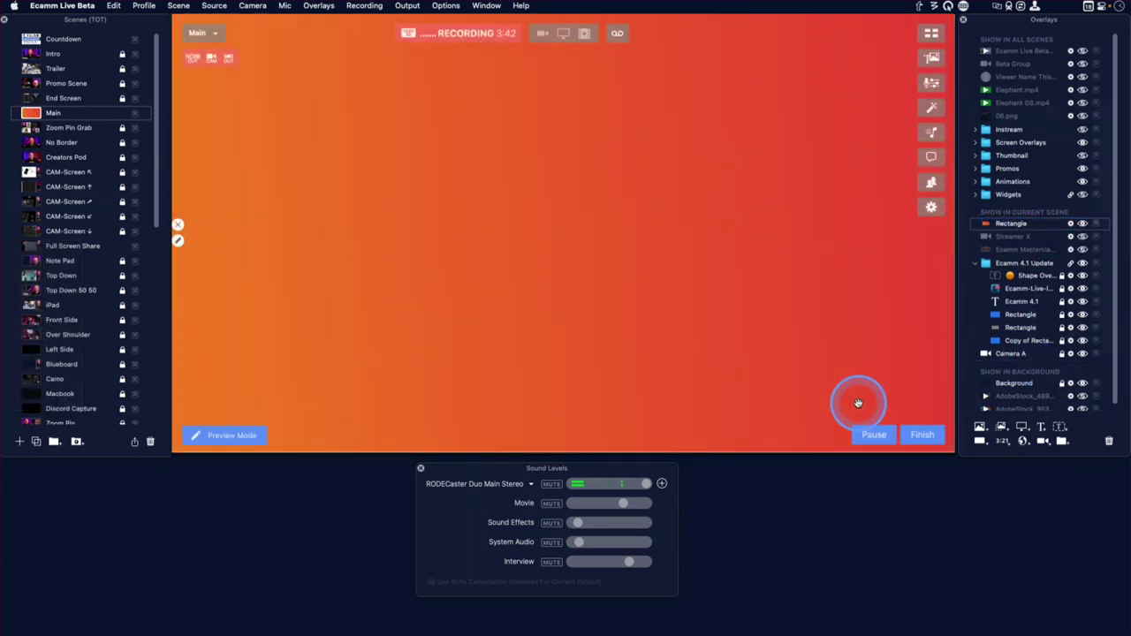
drag(799, 395, 954, 464)
drag(802, 331, 492, 265)
drag(380, 169, 536, 321)
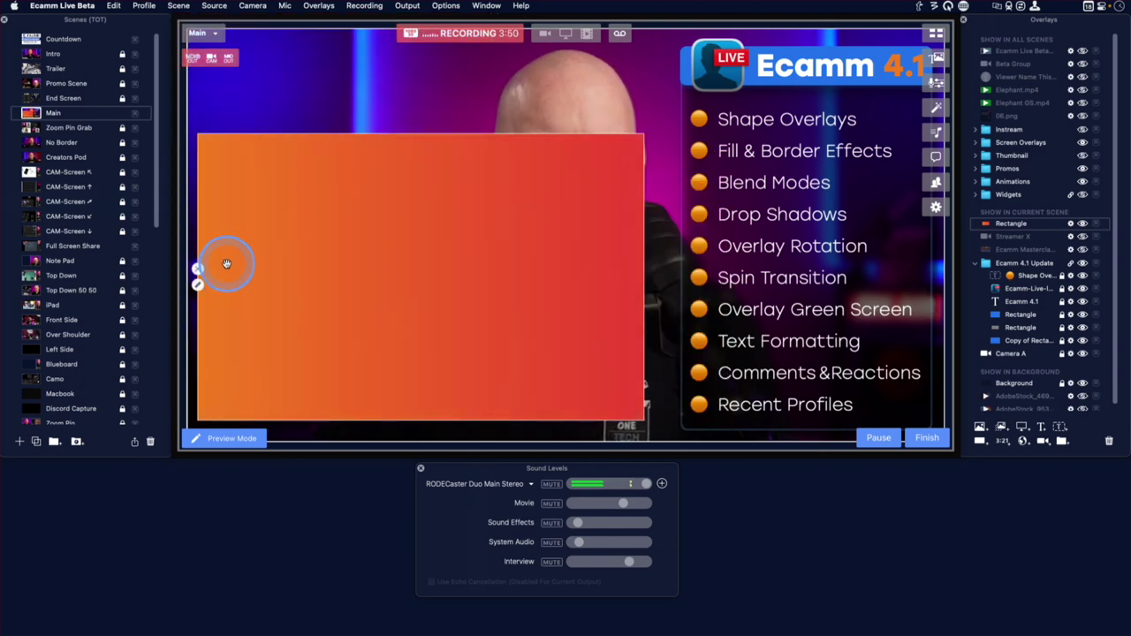
Change the rectangle's fill from an animated gradient to the Blur effect
click(199, 285)
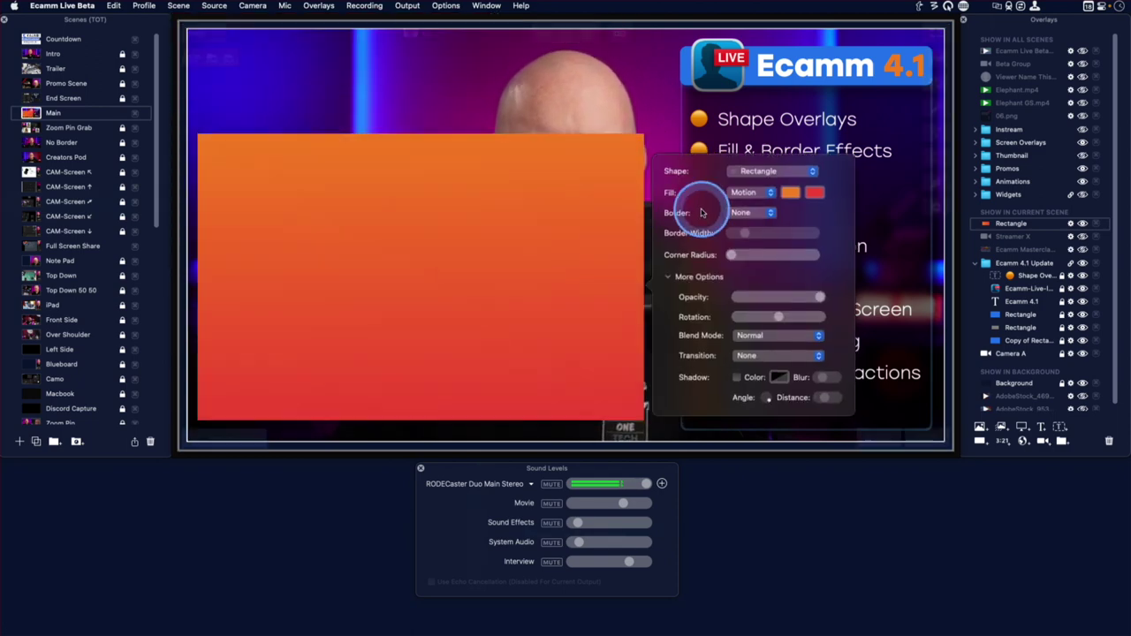
click(763, 194)
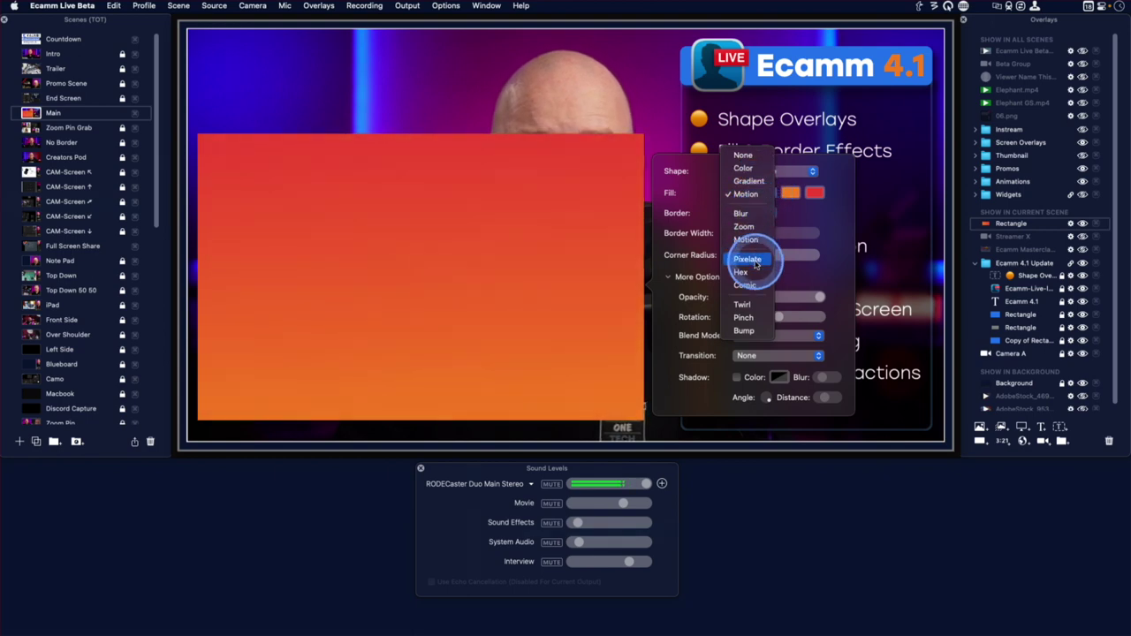
click(746, 215)
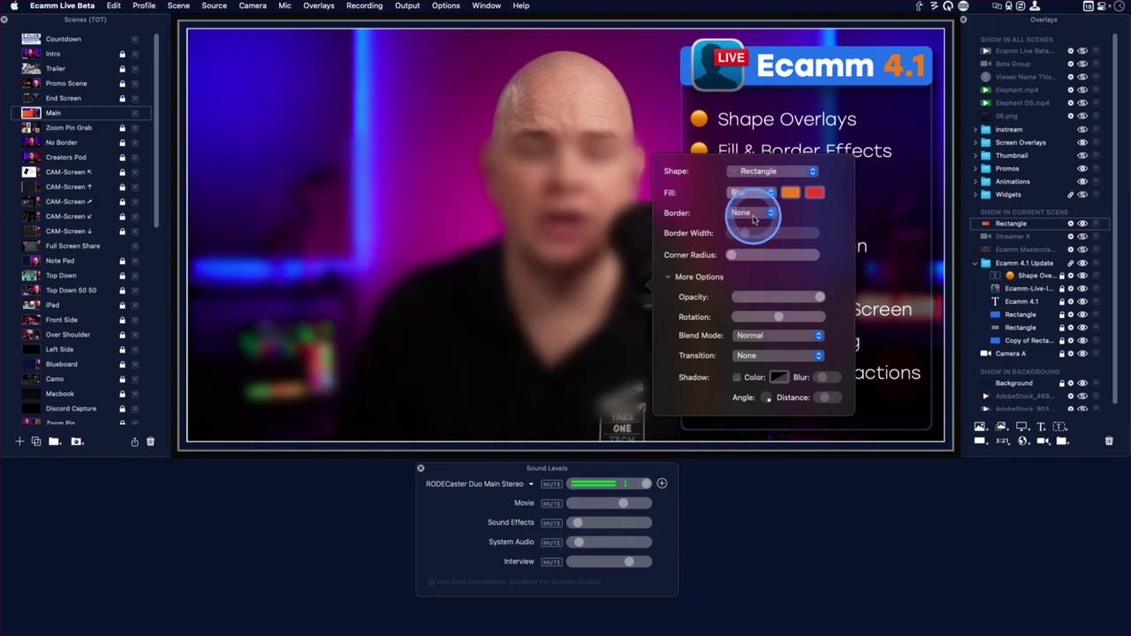
Shrink the blur rectangle over the presenter's face and the feature list's edge, then place it below Copy of Rectangle in the overlay order
drag(372, 285, 450, 232)
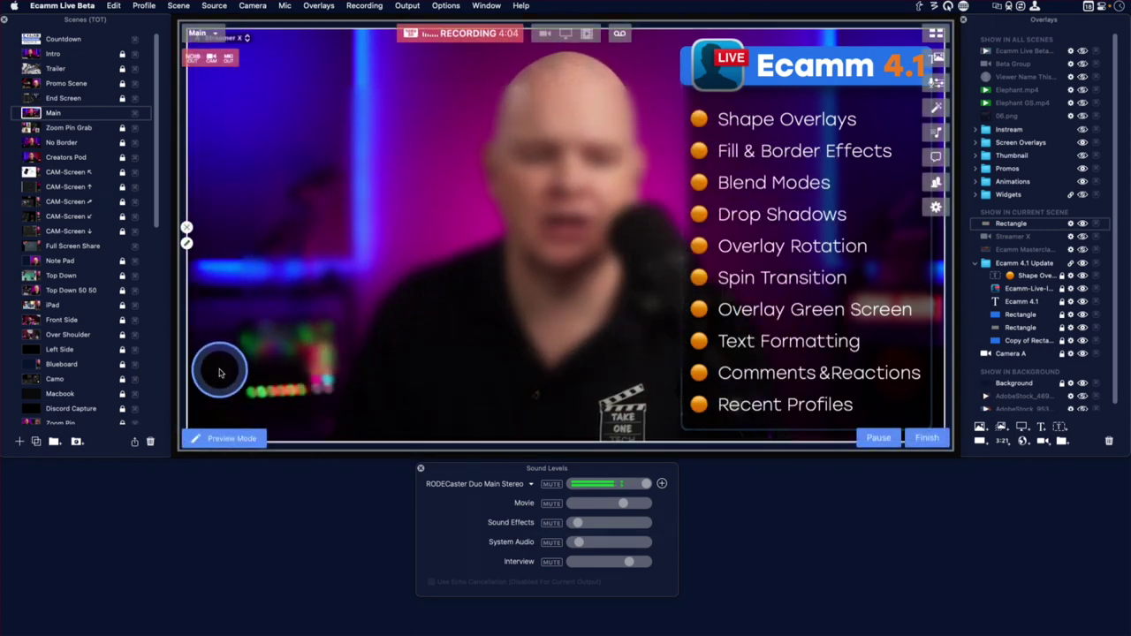
drag(348, 316, 374, 291)
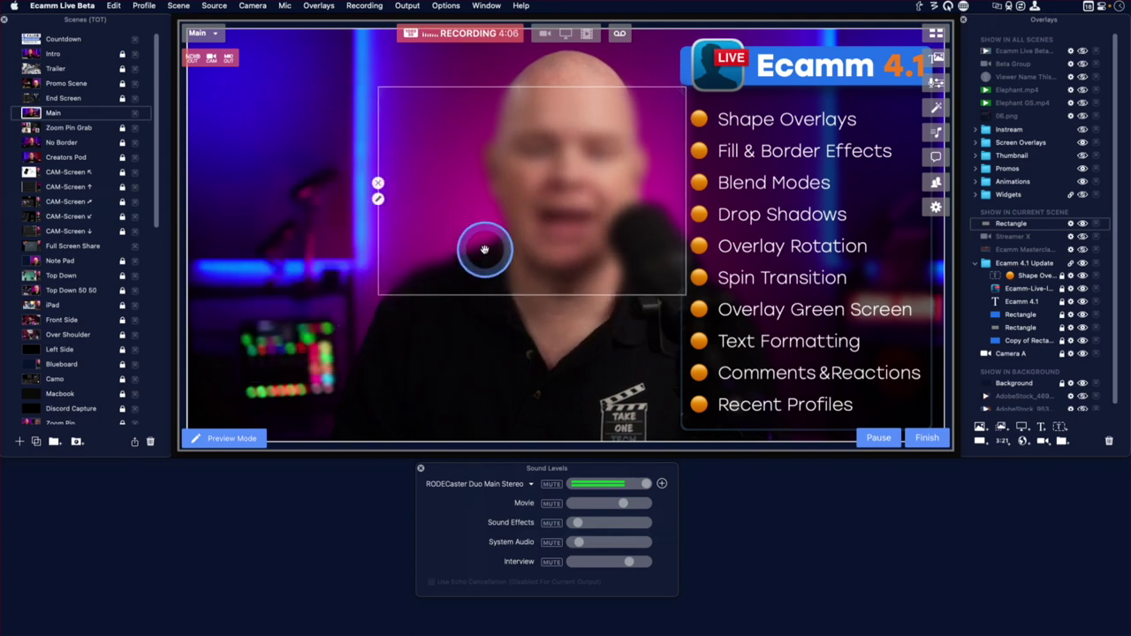
drag(493, 248, 576, 210)
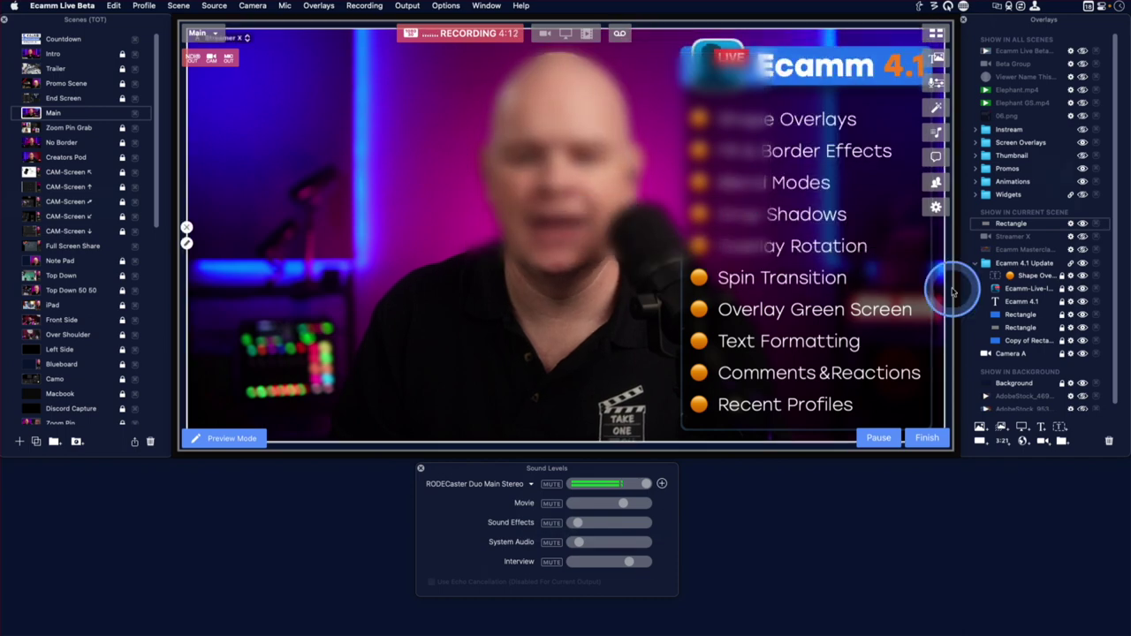
drag(1031, 224, 1029, 248)
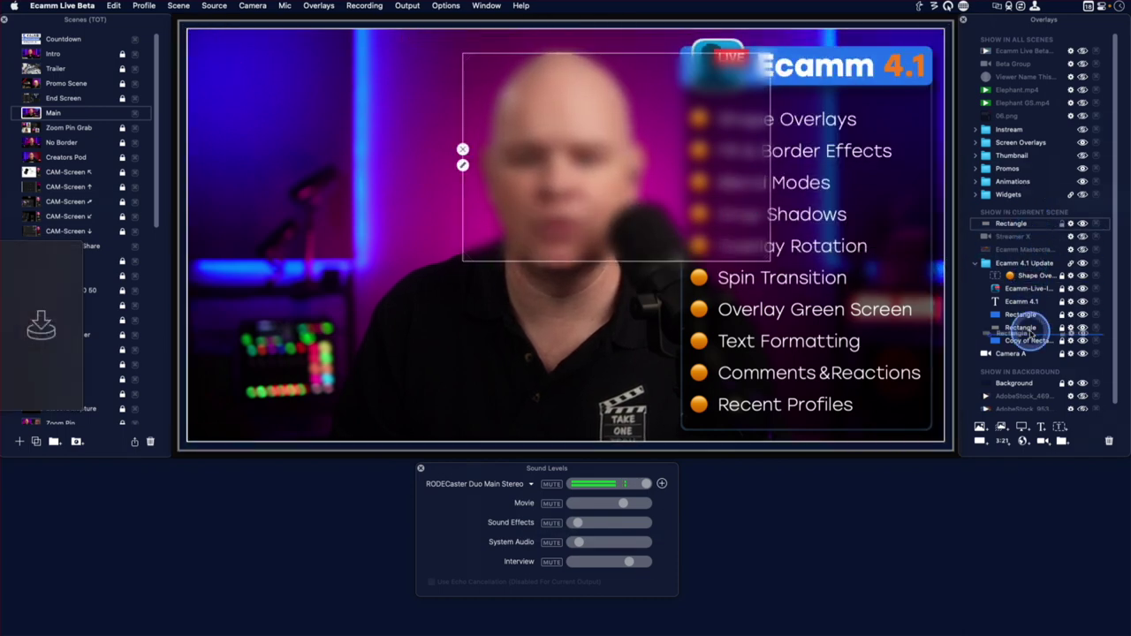
drag(1033, 348, 1030, 345)
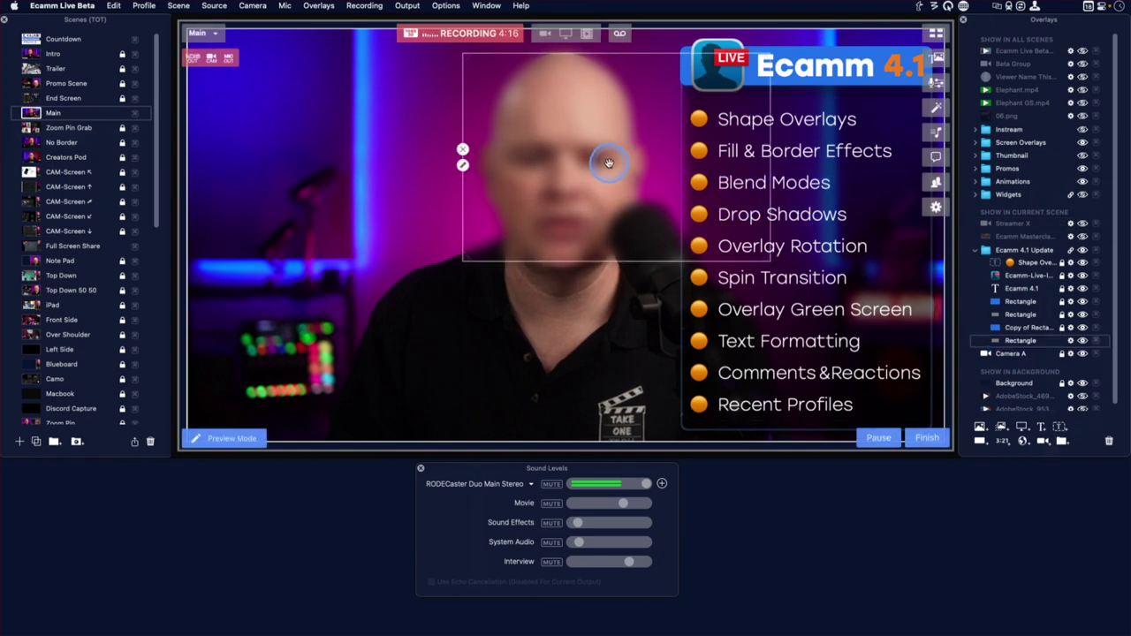
drag(608, 163, 625, 170)
key(Delete)
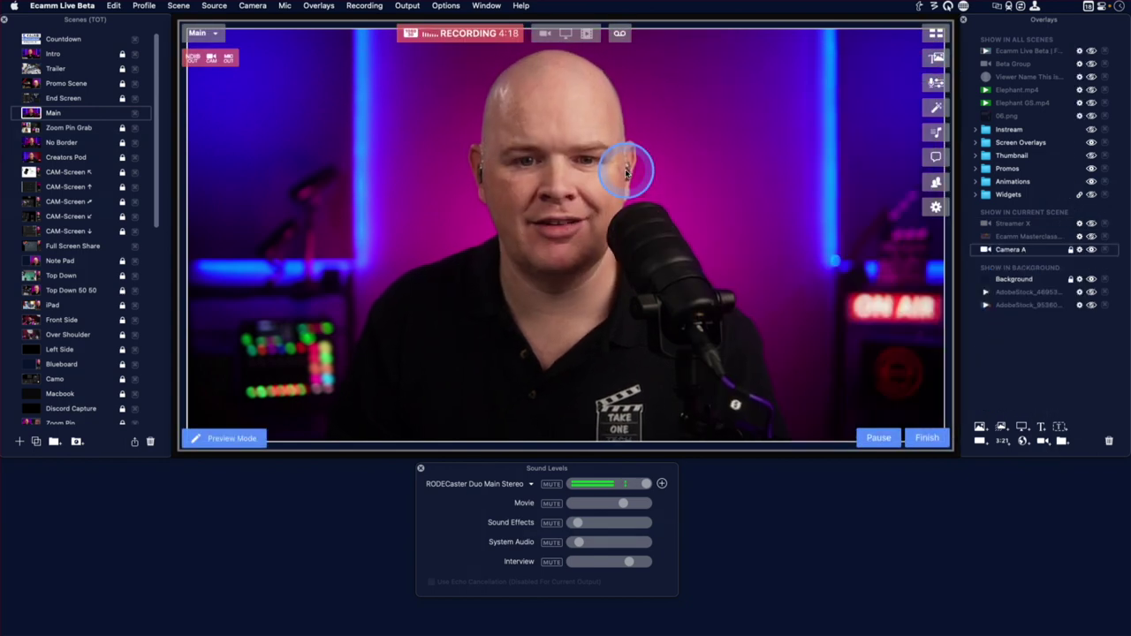
key(super+z)
key(super+z)
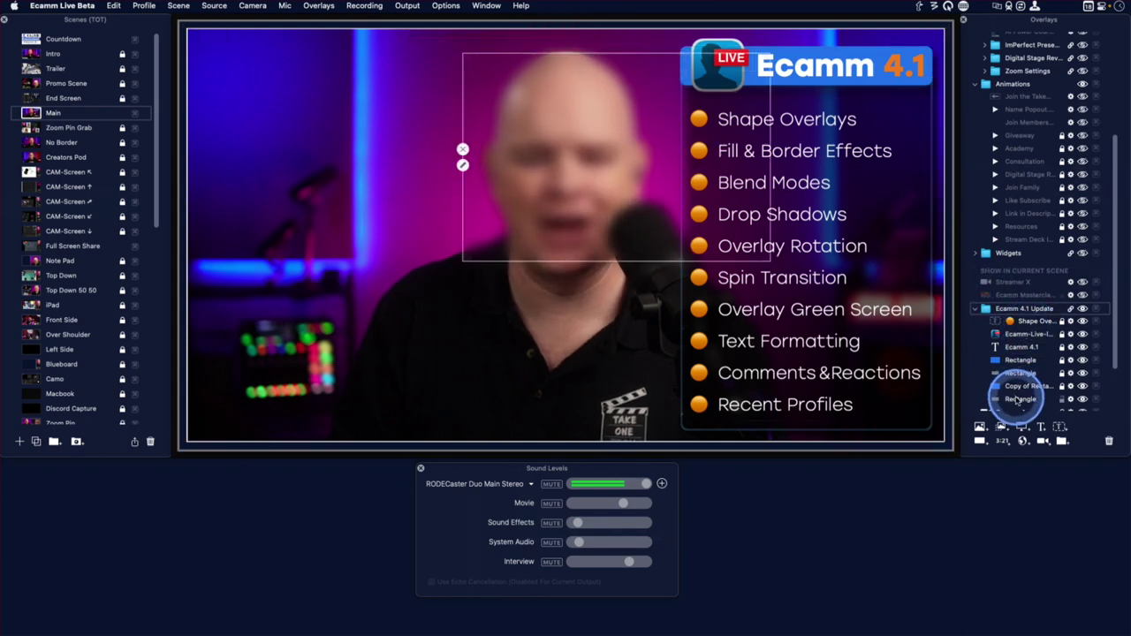
Take the blur rectangle out of the Ecamm 4.1 Update folder, keep it above Camera A, and shift it down and left on the canvas
scroll(1021, 389, down, 2)
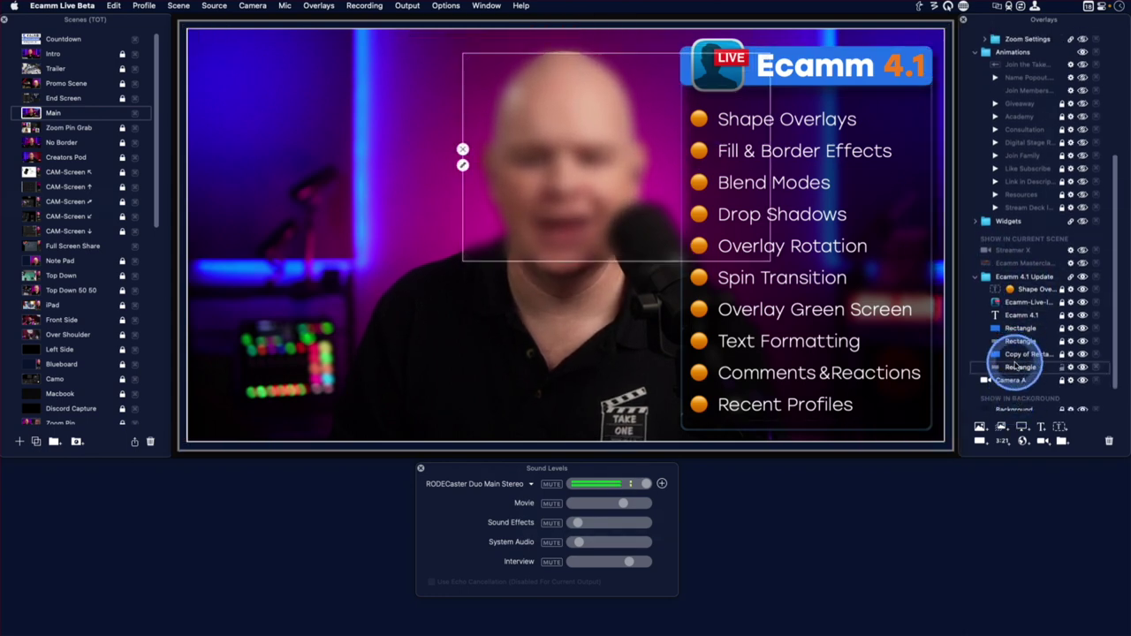
drag(1016, 371, 996, 382)
drag(547, 213, 513, 234)
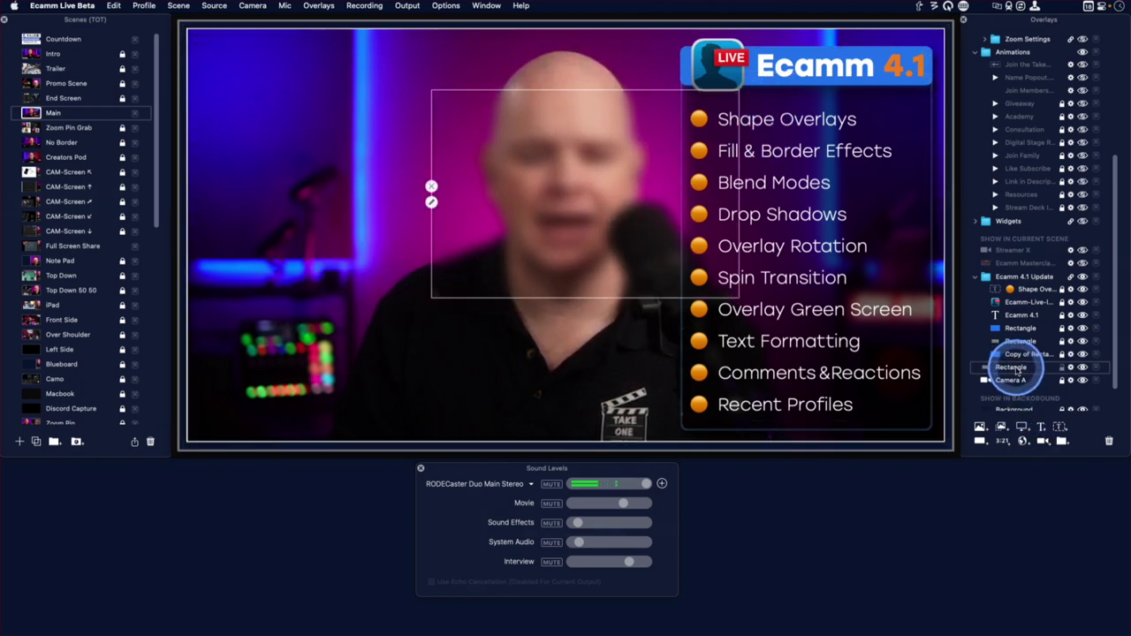
Bring the blur rectangle to the top of the current scene's overlays and reposition it up and left over the presenter's face
drag(1016, 371, 1013, 246)
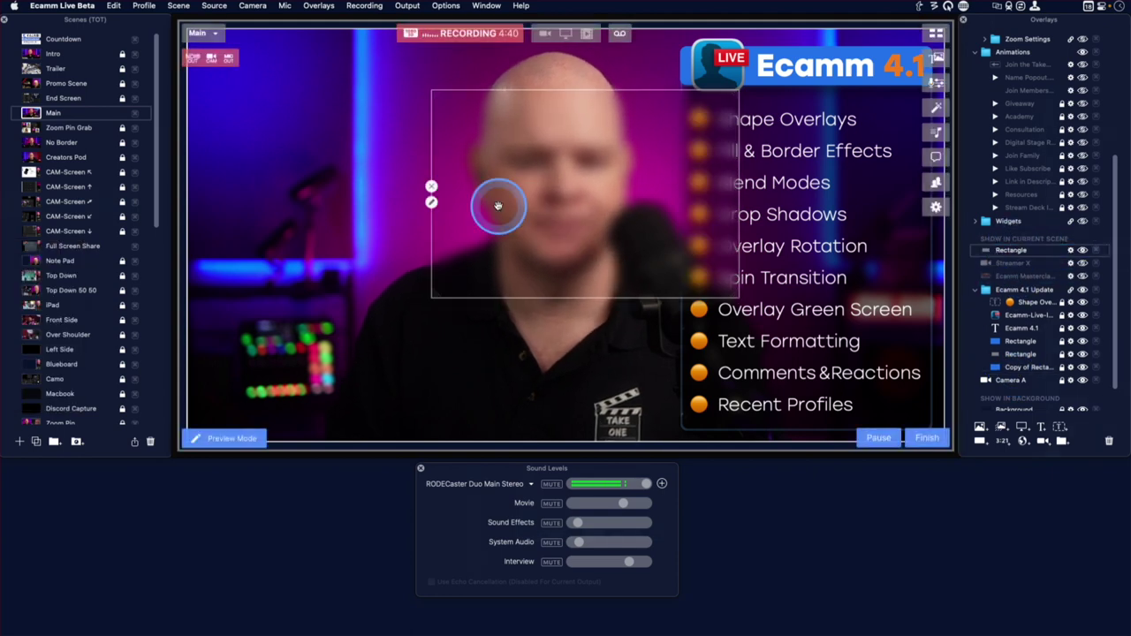
drag(485, 158, 460, 181)
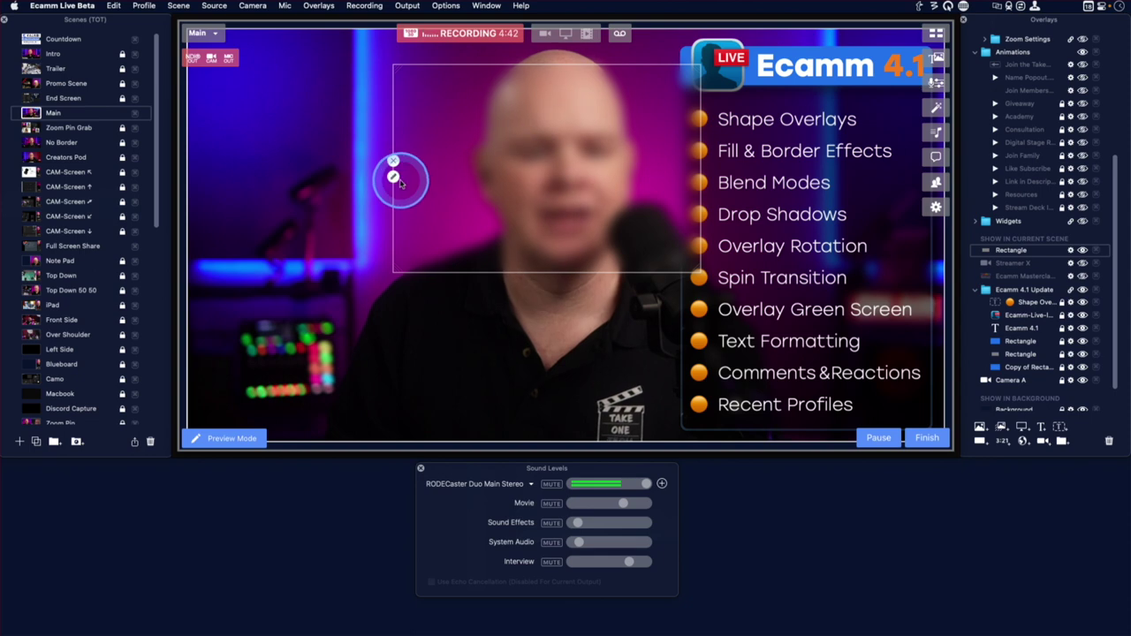
Switch the rectangle's fill to the Zoom blur effect and increase its strength
click(394, 177)
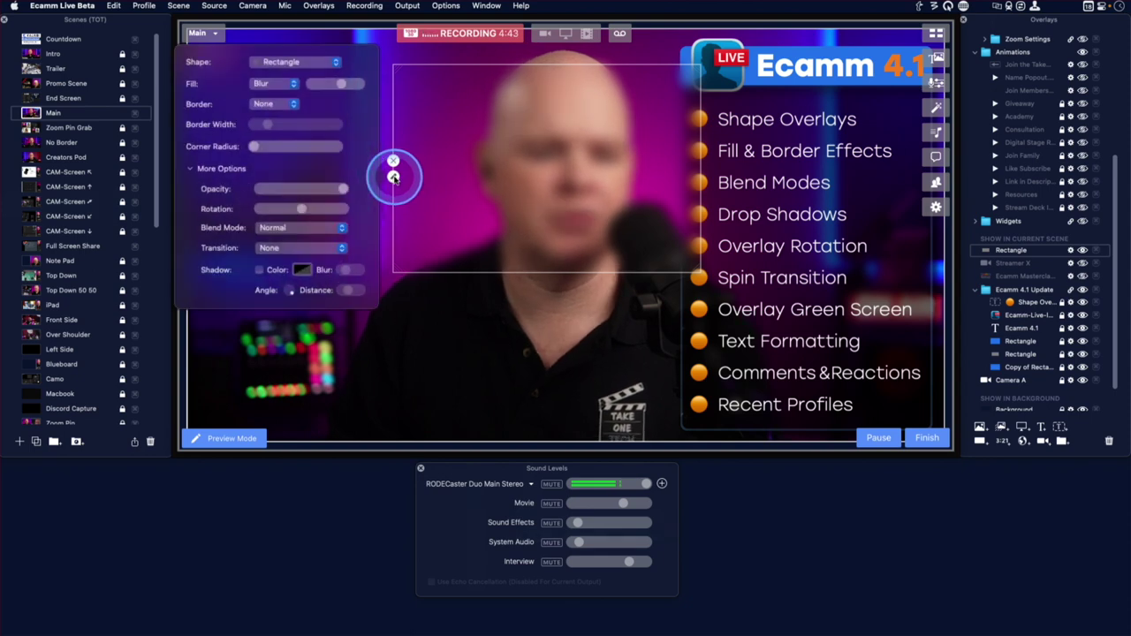
click(295, 85)
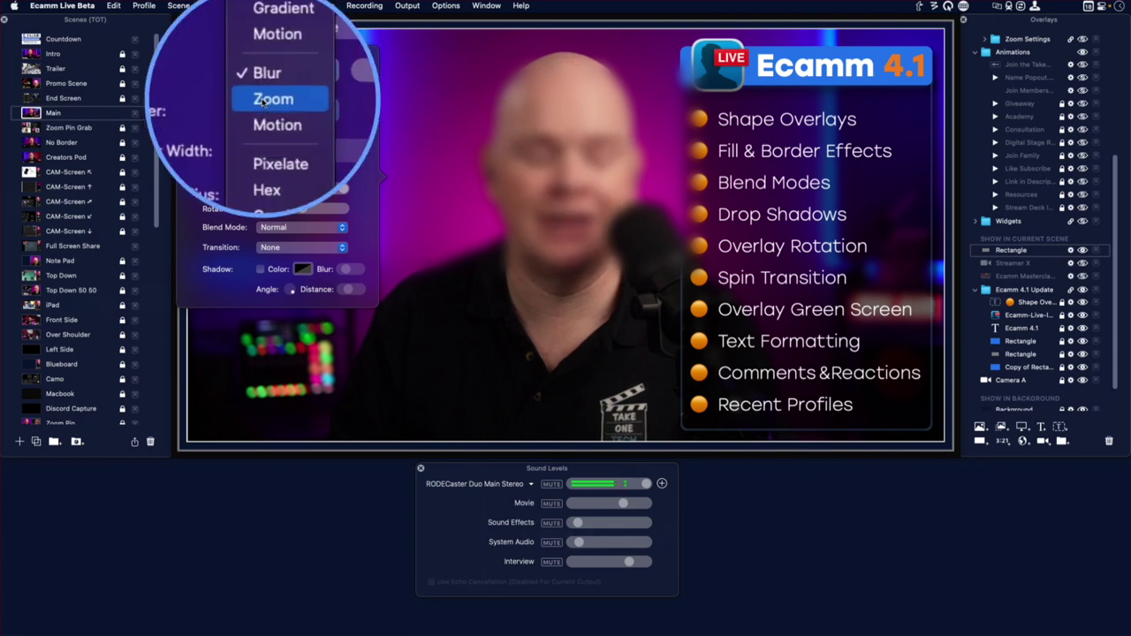
click(266, 100)
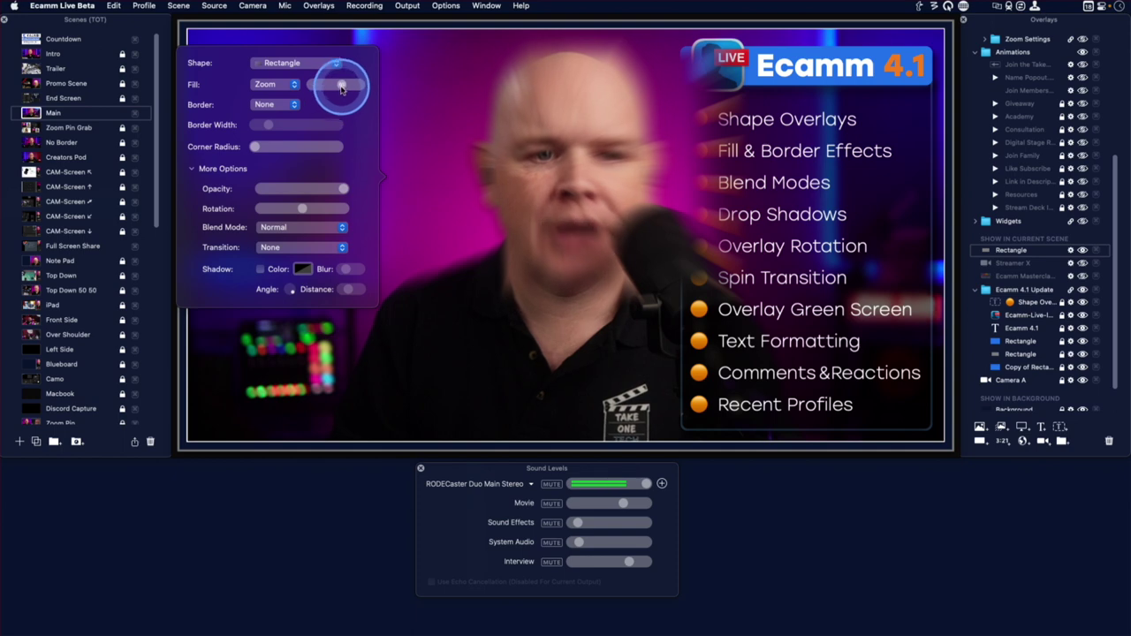
mouse_move(344, 86)
mouse_down()
mouse_move(358, 86)
mouse_move(337, 86)
mouse_move(348, 84)
mouse_up()
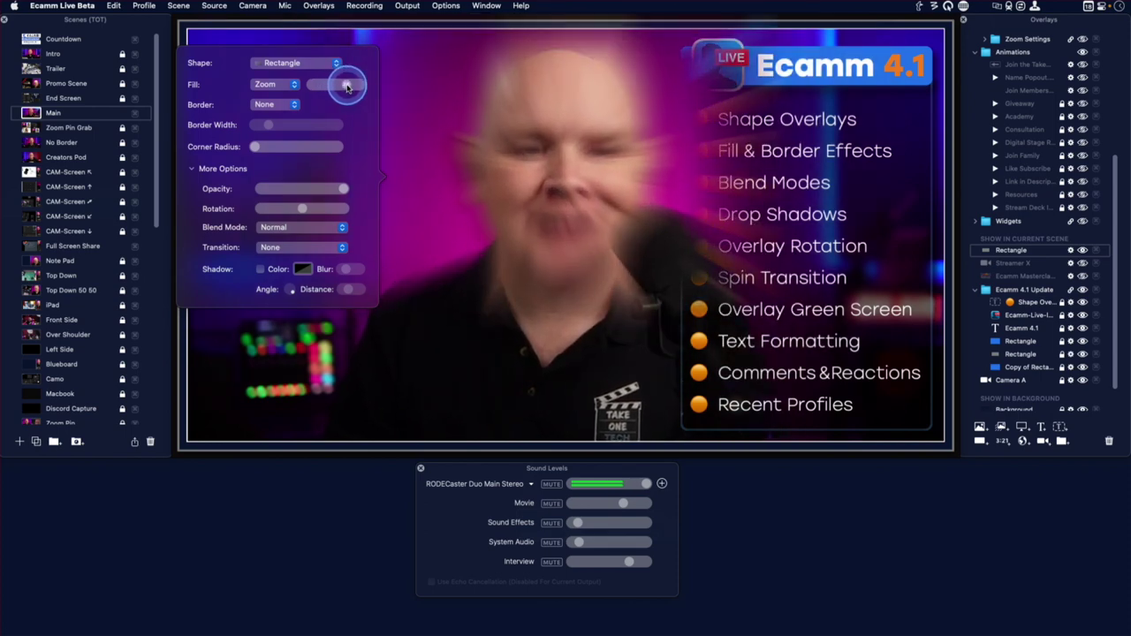
Switch the rectangle's fill to the Motion blur effect and adjust its strength
click(295, 84)
click(282, 99)
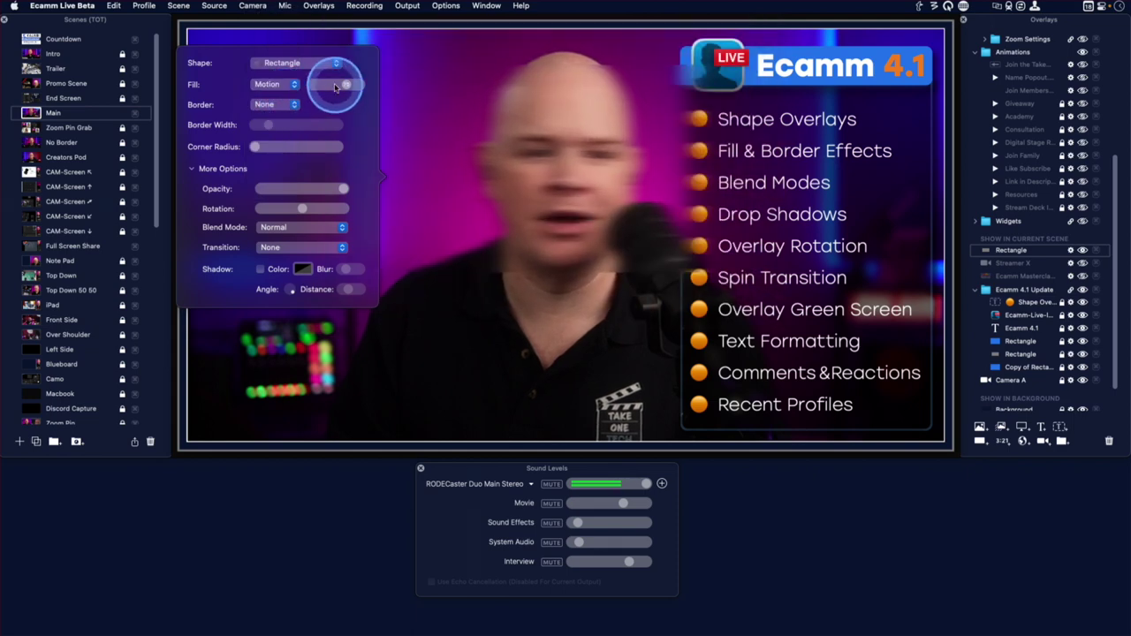
mouse_move(347, 86)
mouse_down()
mouse_move(361, 87)
mouse_move(345, 85)
mouse_up()
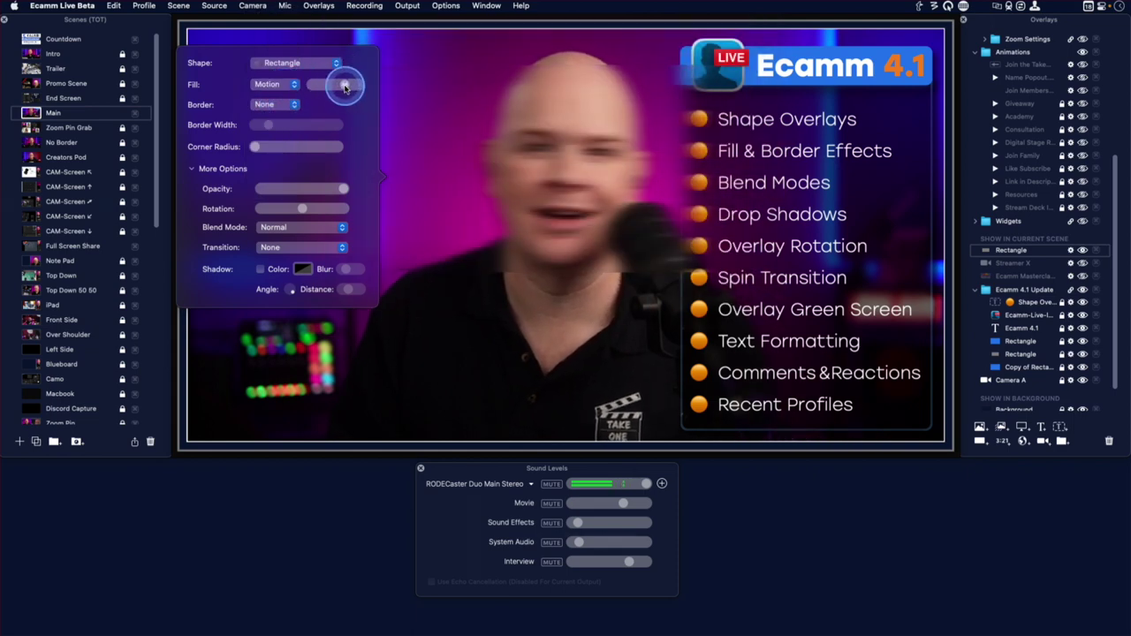
Change the rectangle's fill to Pixelate and reduce the size of the pixel blocks
click(295, 85)
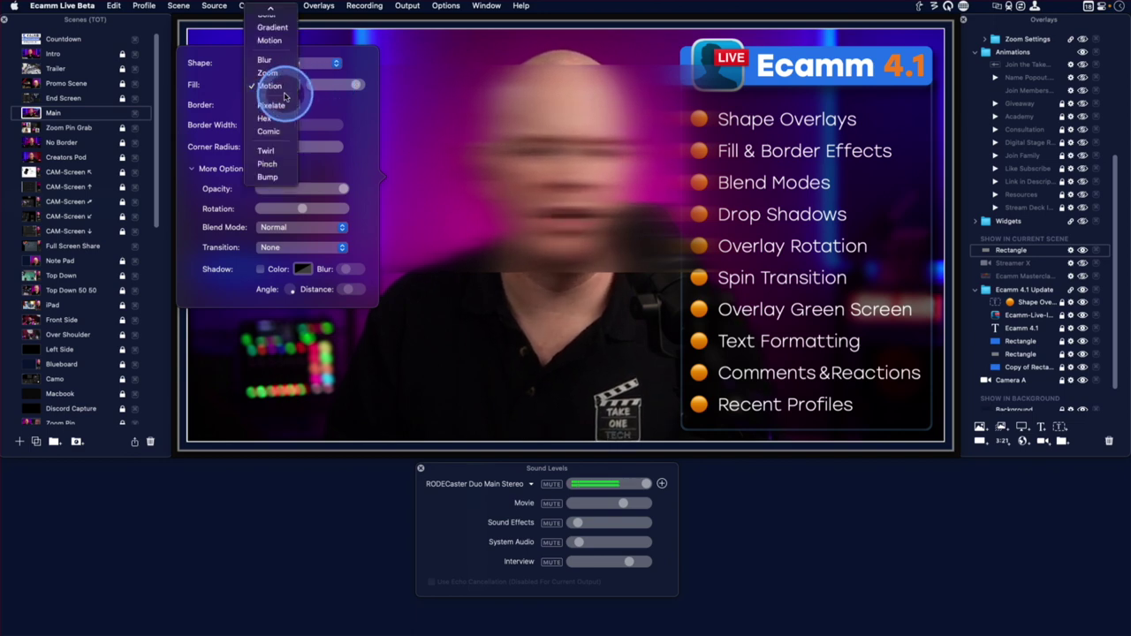
click(283, 107)
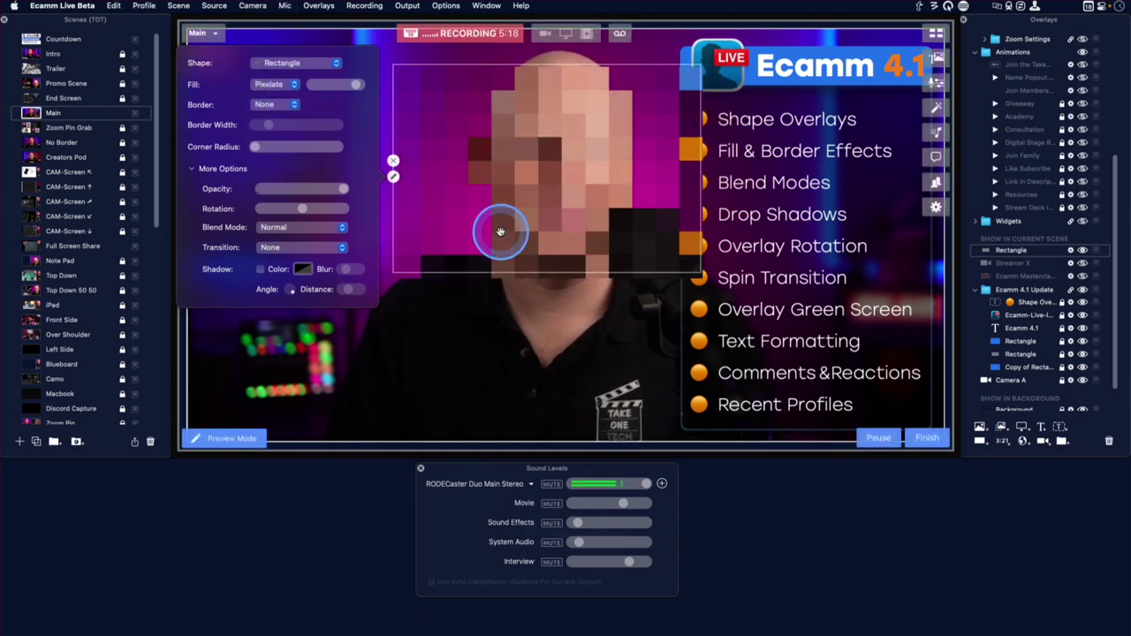
drag(353, 84, 347, 85)
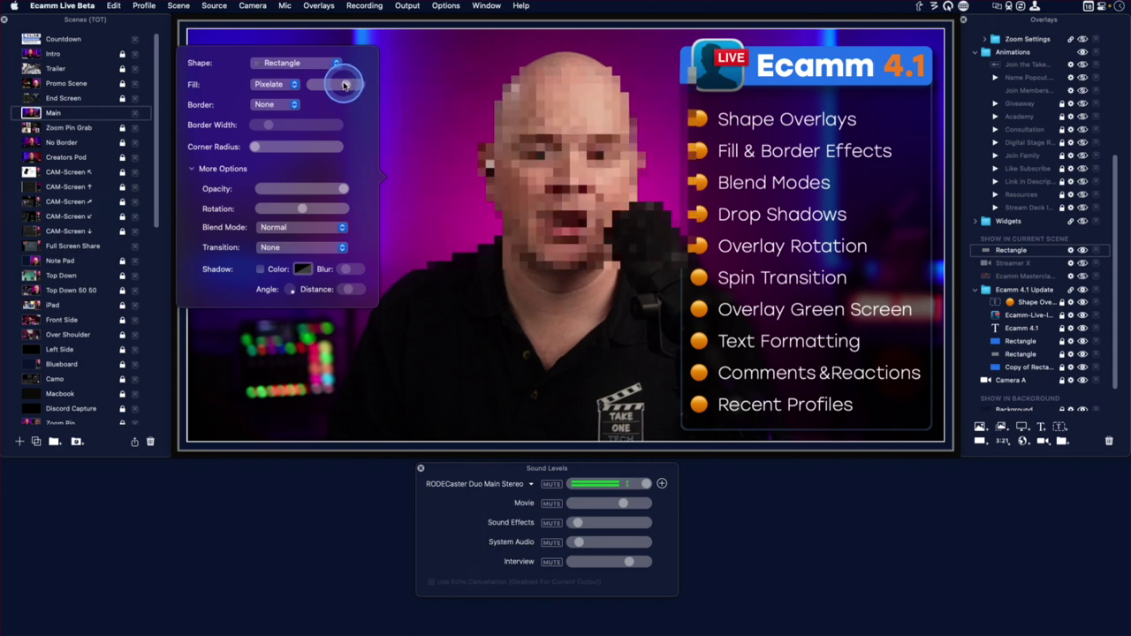
Move the pixelated rectangle to the canvas's lower-right corner over the feature list and lower the Pixelate strength
drag(522, 165, 764, 339)
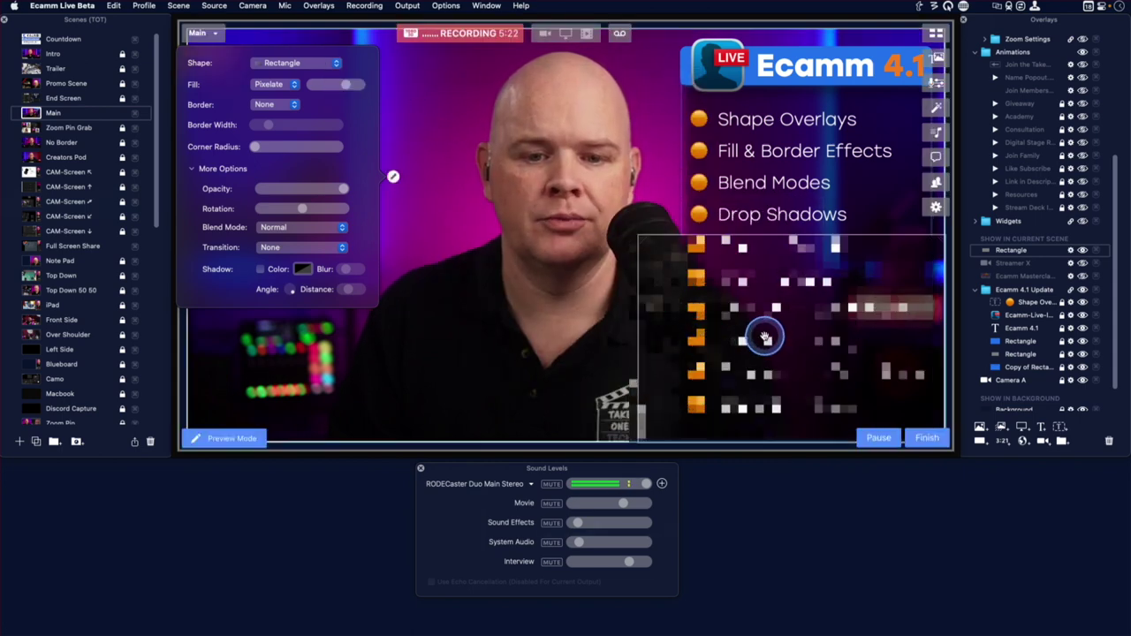
click(580, 205)
click(692, 342)
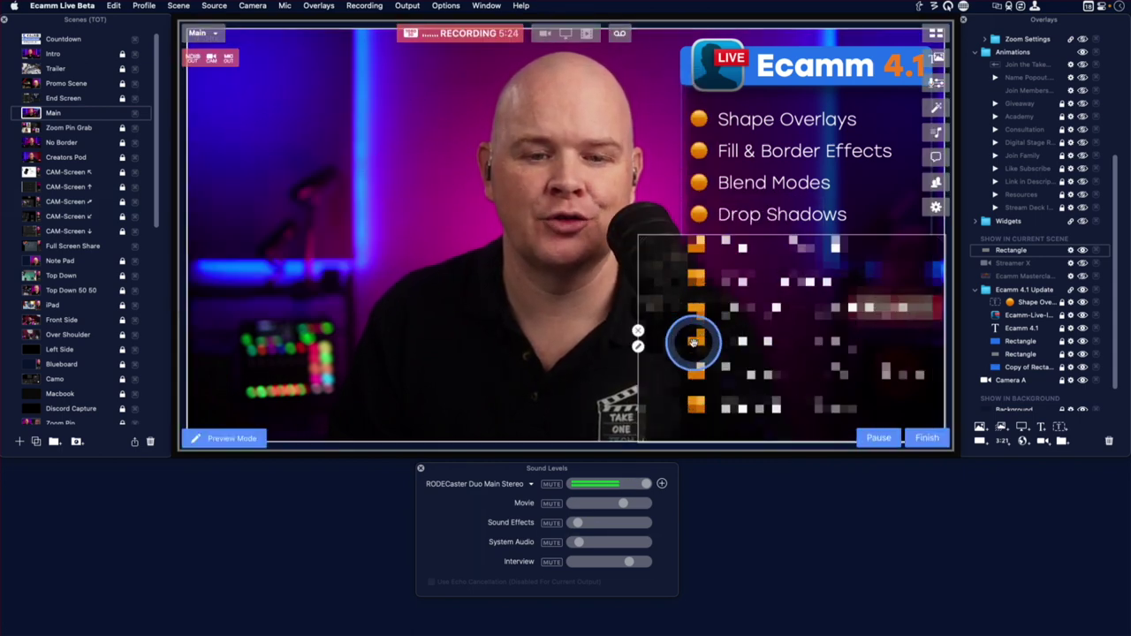
double_click(637, 346)
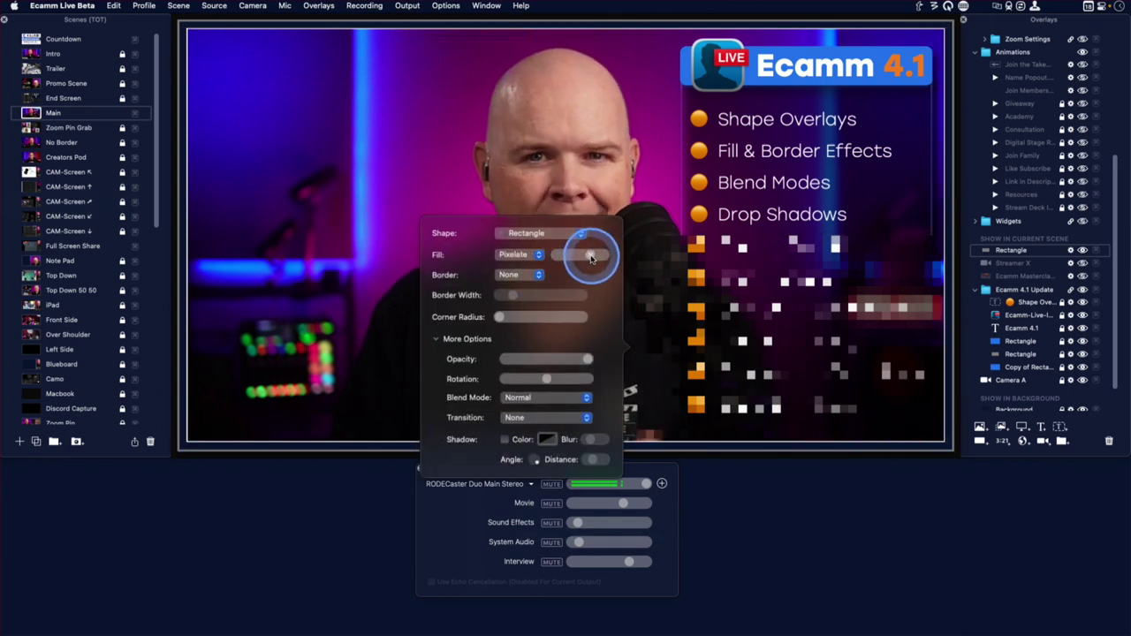
drag(590, 257, 579, 259)
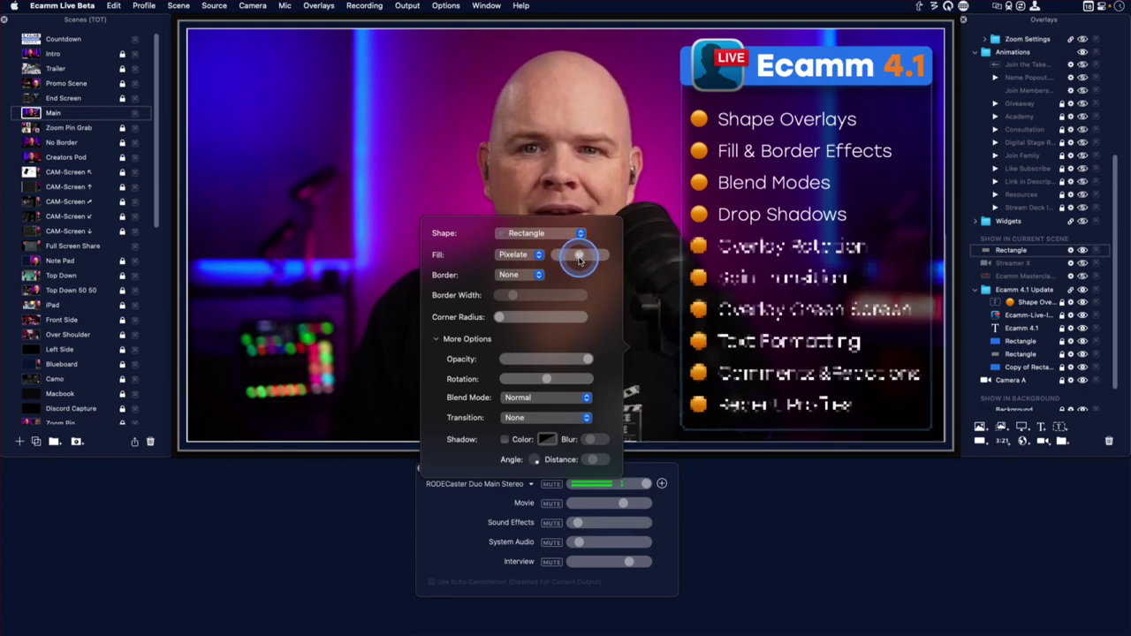
Move the rectangle back over the presenter's face and raise the Pixelate strength to get larger blocks
drag(735, 299, 498, 133)
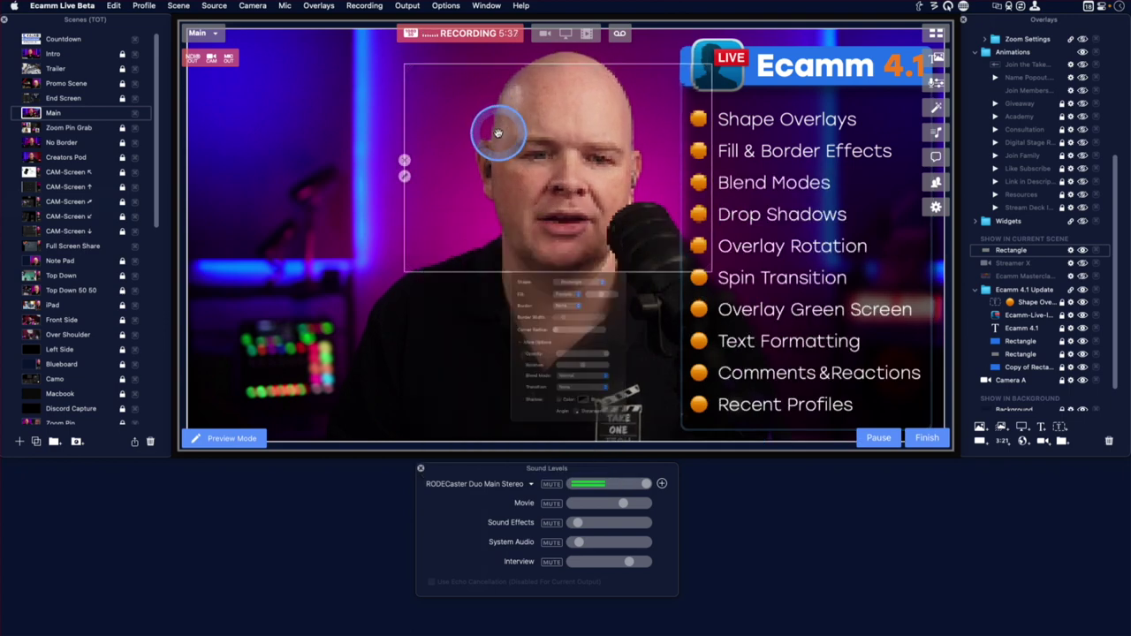
click(404, 176)
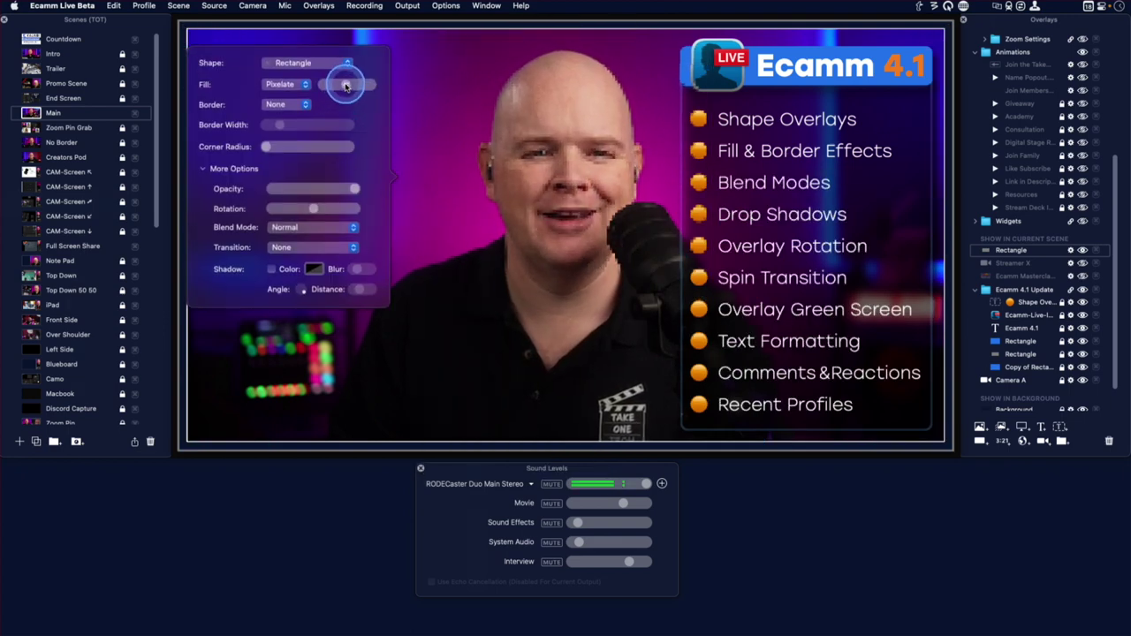
drag(353, 85, 325, 89)
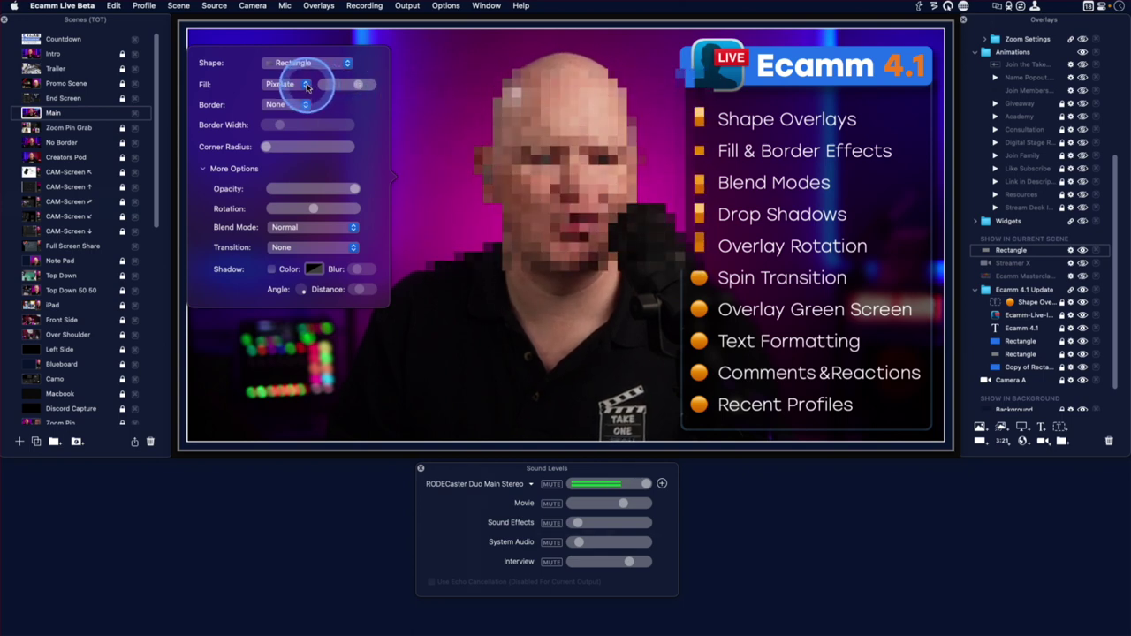
Change the rectangle's fill to Hex and increase the size of the hexagons
click(306, 85)
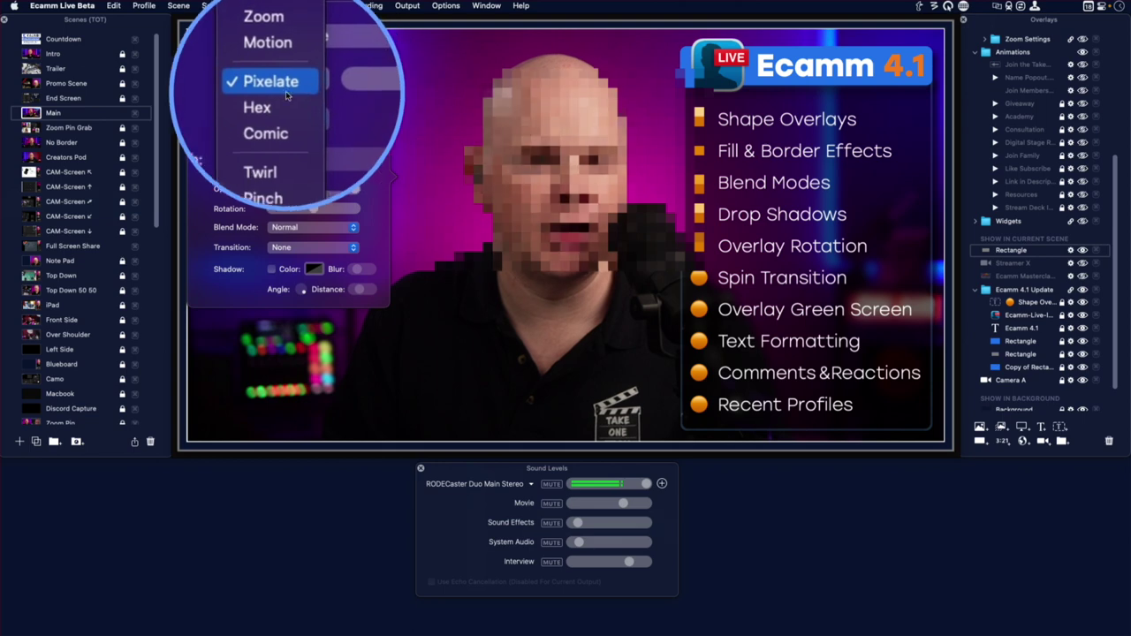
click(277, 101)
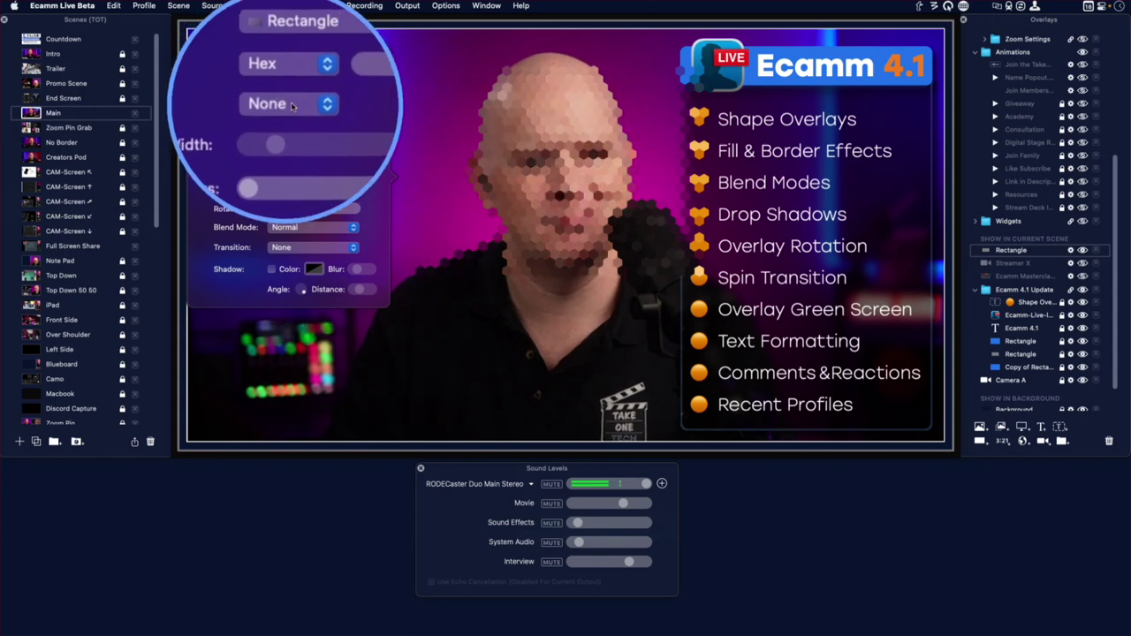
drag(353, 86, 365, 87)
Set the rectangle's fill to Comic and enlarge the rectangle to cover most of the canvas
click(309, 85)
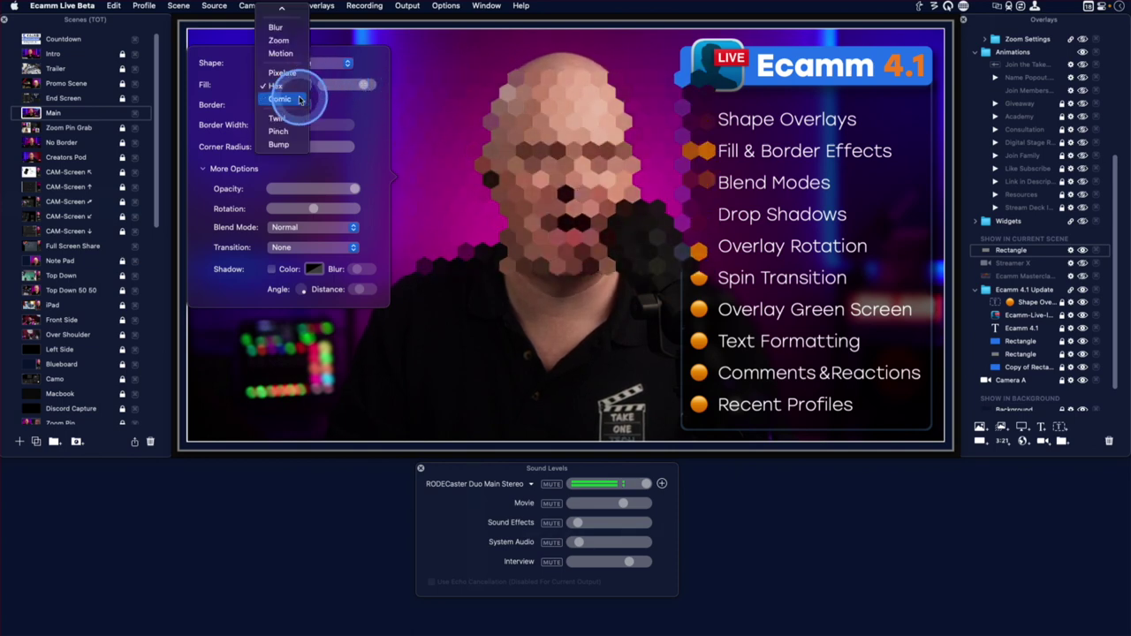
click(299, 100)
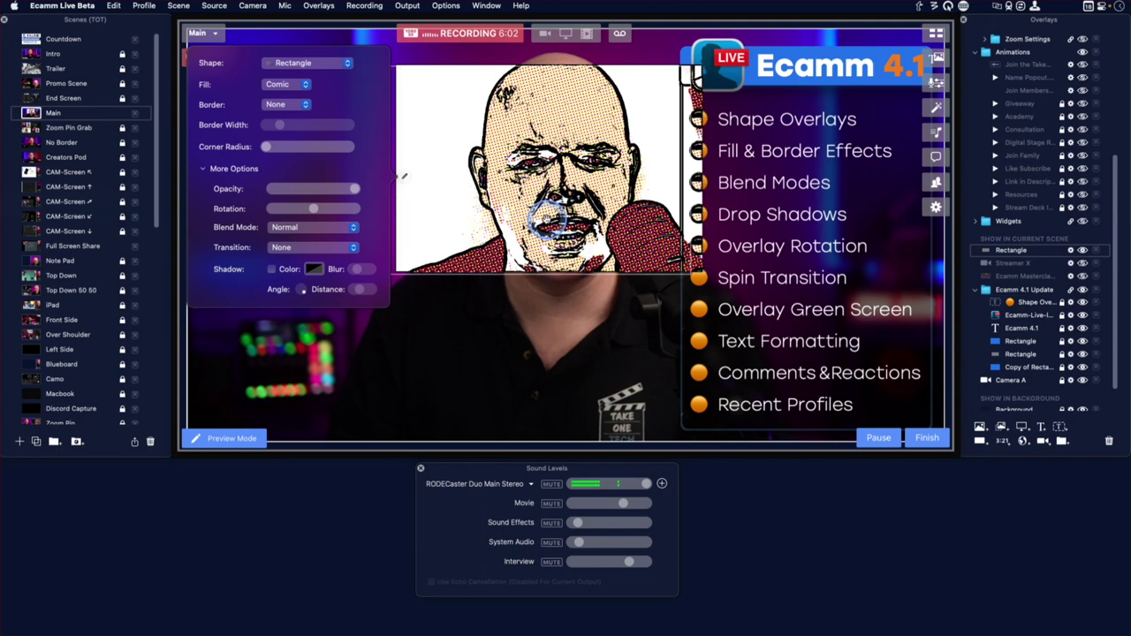
drag(526, 212, 770, 187)
drag(475, 322, 211, 426)
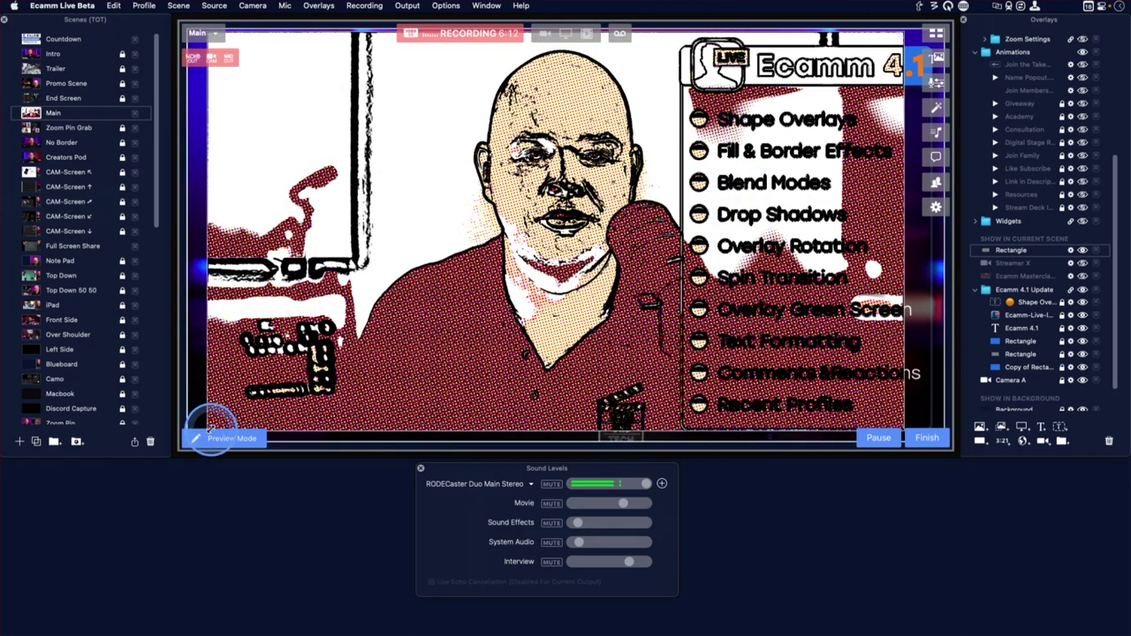
Move the comic-filled rectangle beneath the Ecamm 4.1 Update folder and directly above Camera A in the overlay order
click(1023, 255)
drag(1022, 254, 1010, 383)
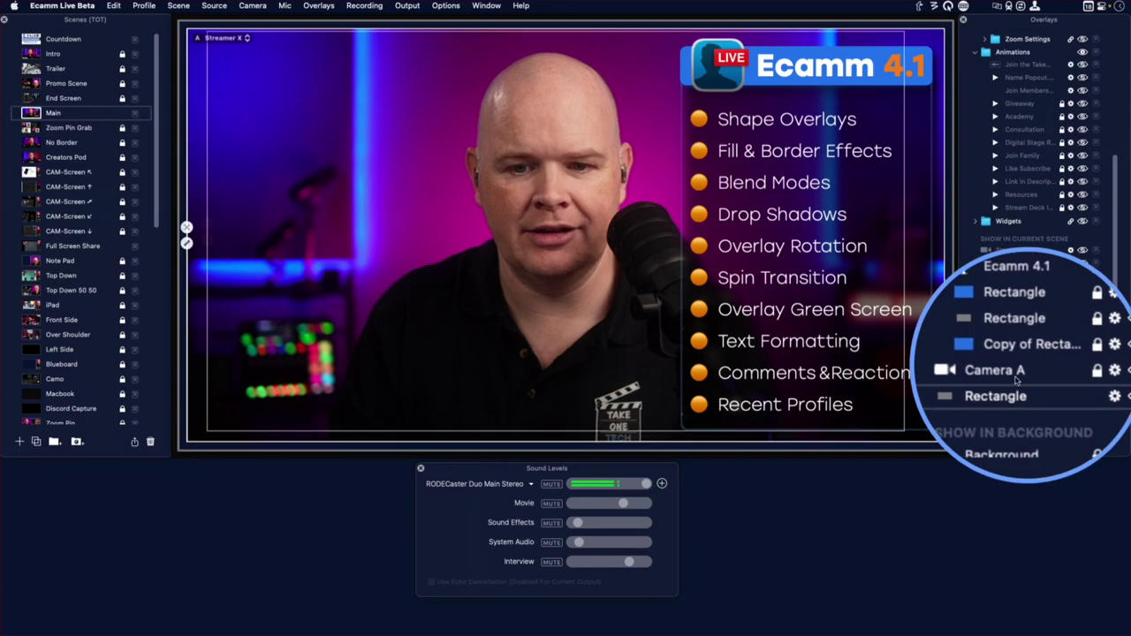
drag(1010, 384, 1016, 379)
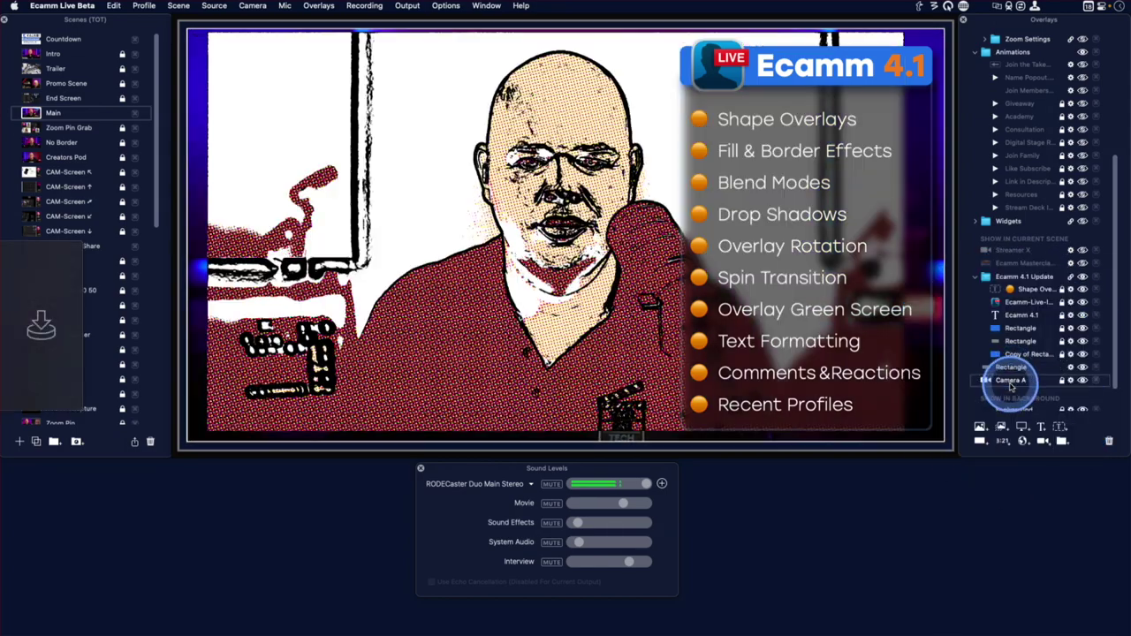
double_click(1010, 380)
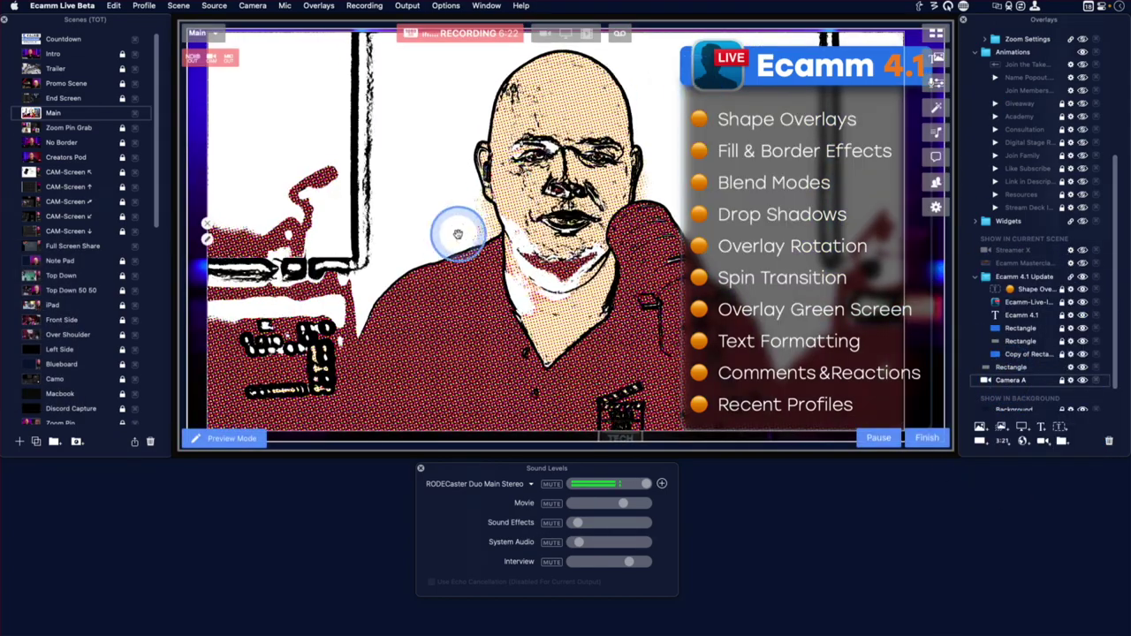
Reposition the comic-filled rectangle and enlarge it to cover the whole canvas behind the feature list
drag(450, 245, 486, 260)
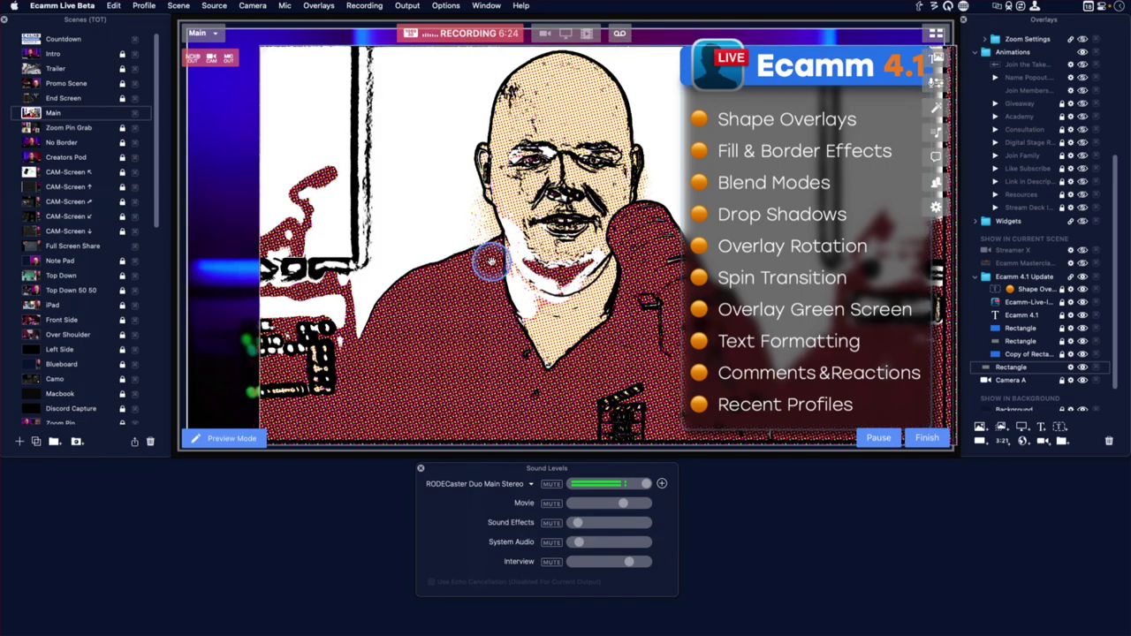
drag(253, 45, 157, 15)
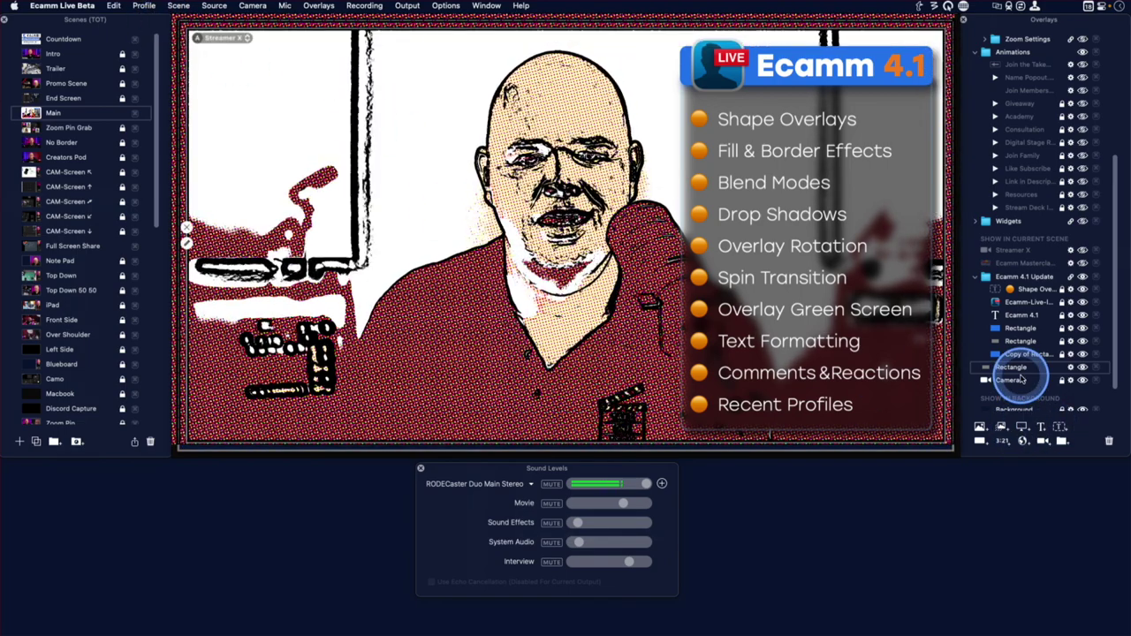
drag(1022, 382, 1017, 373)
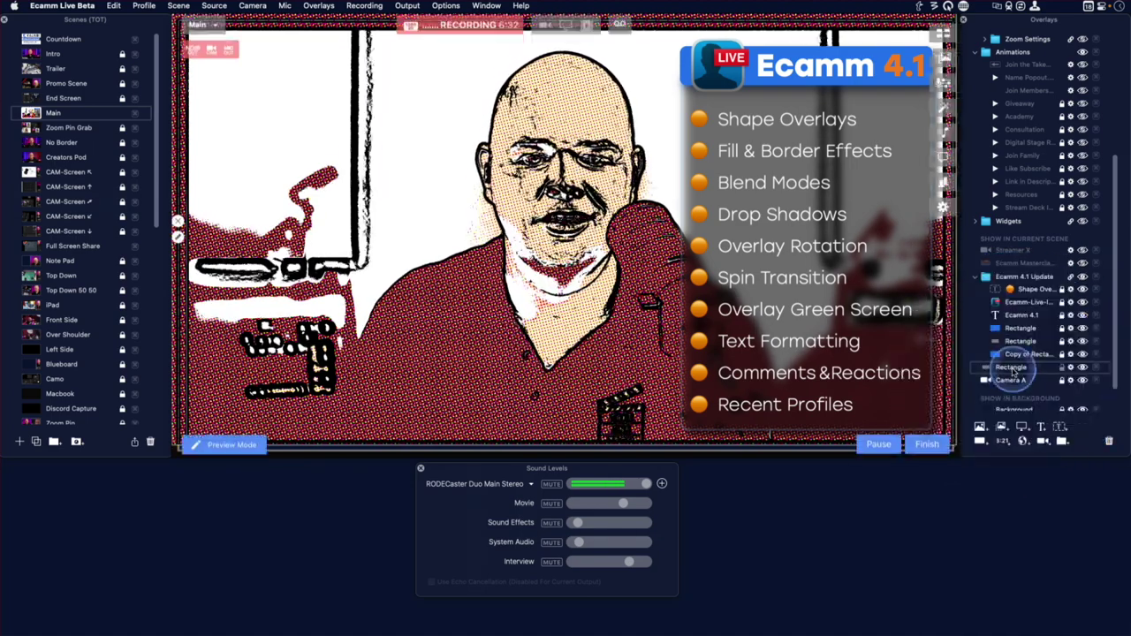
Bring the comic rectangle back to the top of the current scene's overlays and shrink it over the presenter's face
drag(1021, 340, 1015, 252)
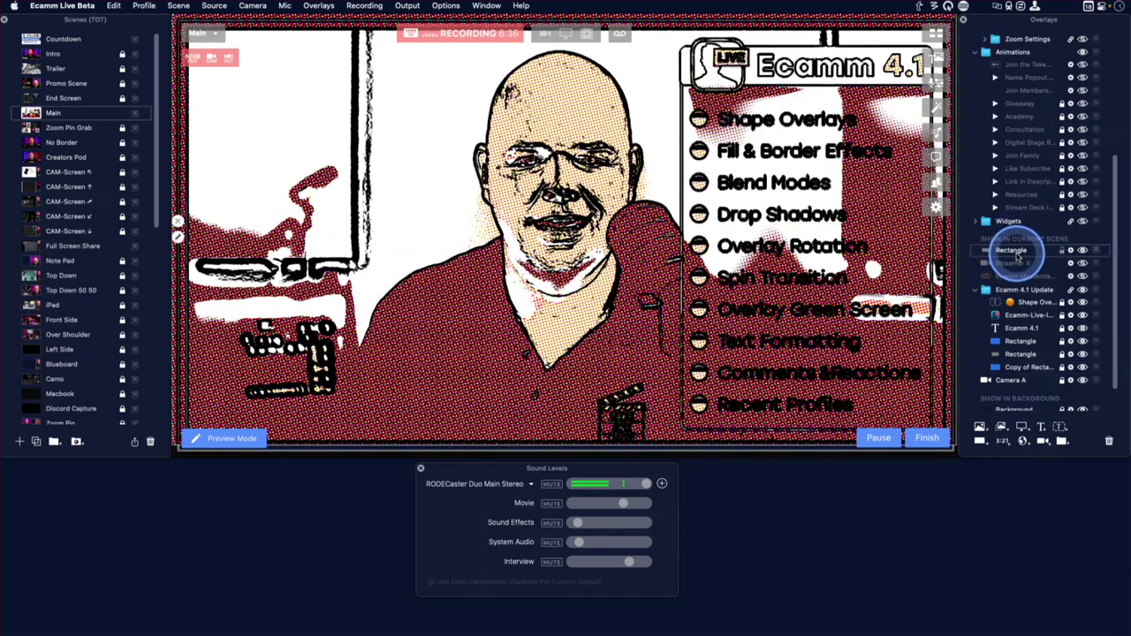
drag(340, 221, 310, 100)
drag(281, 257, 398, 207)
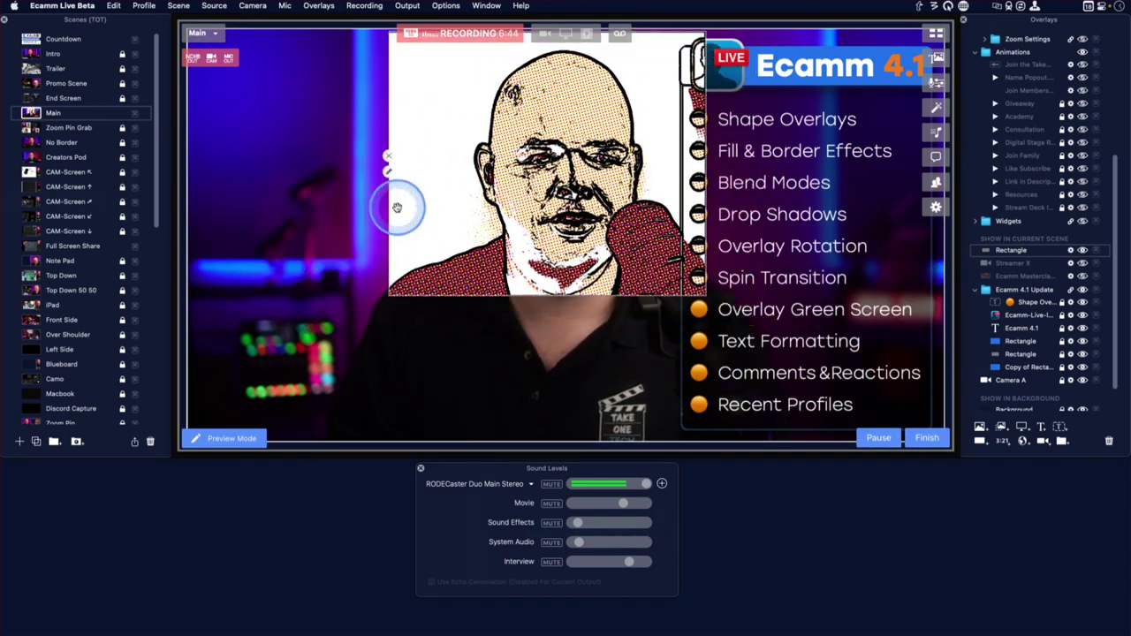
Change the rectangle's fill to Twirl and vary the strength of the distortion
double_click(387, 174)
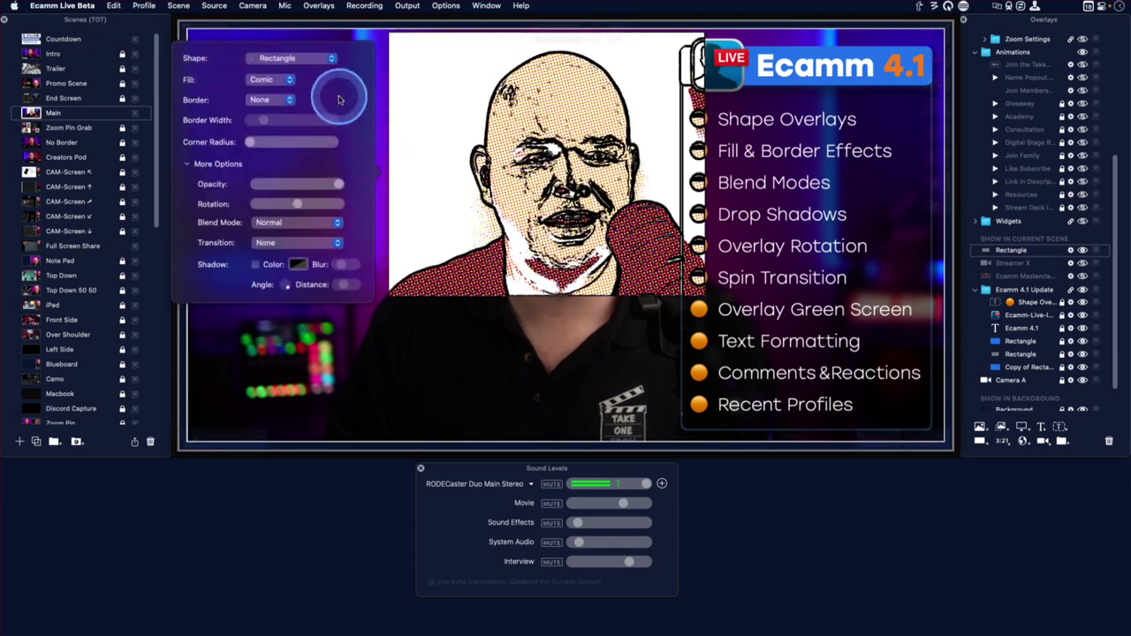
click(291, 81)
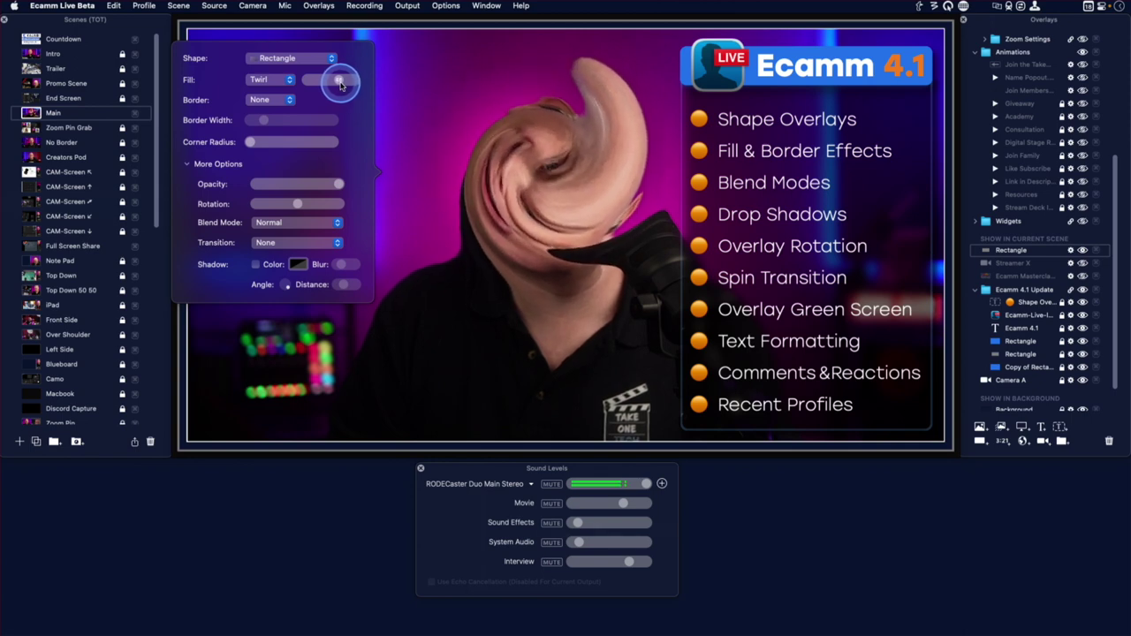
Change the rectangle's fill to Pinch with a higher strength, followed by Bump with an adjusted strength
click(289, 80)
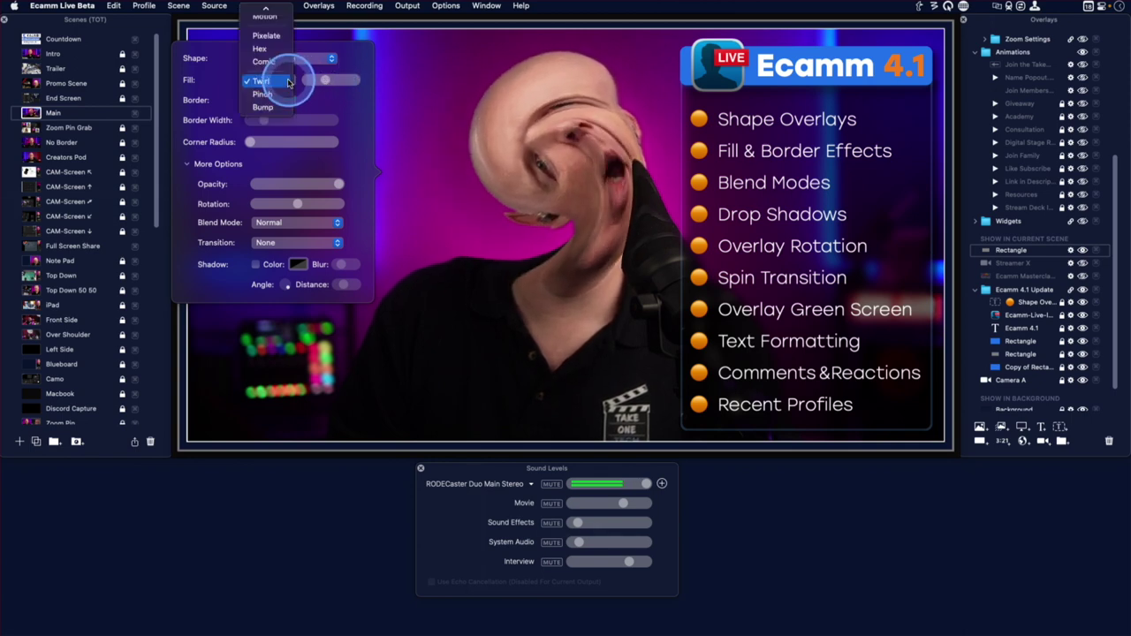
click(279, 93)
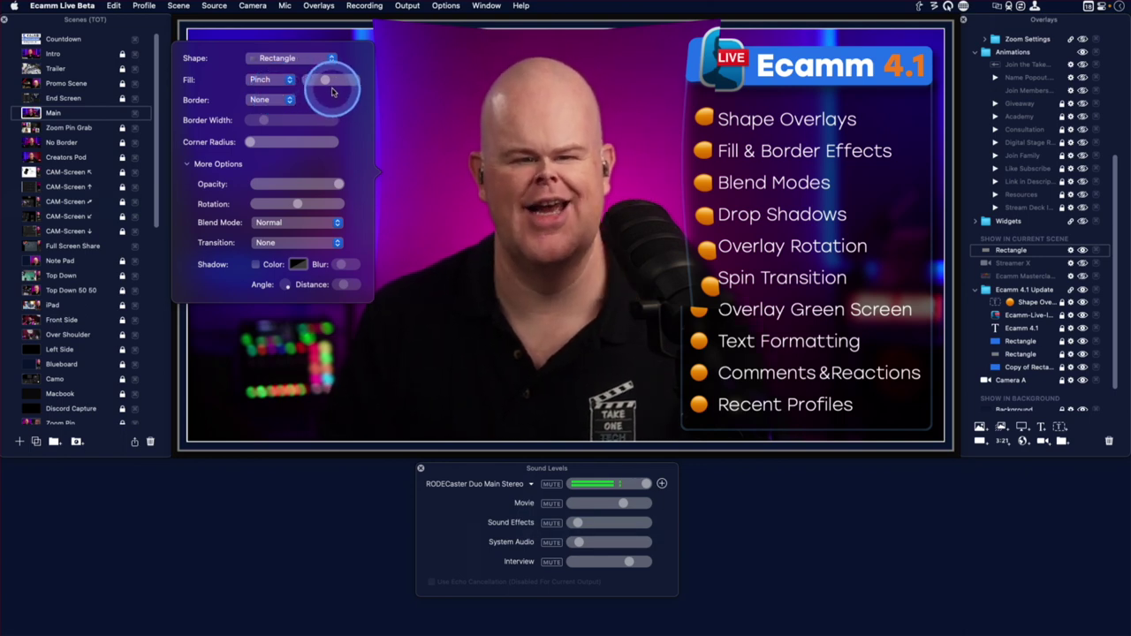
mouse_move(324, 81)
mouse_down()
mouse_move(349, 81)
mouse_move(336, 81)
mouse_up()
click(283, 80)
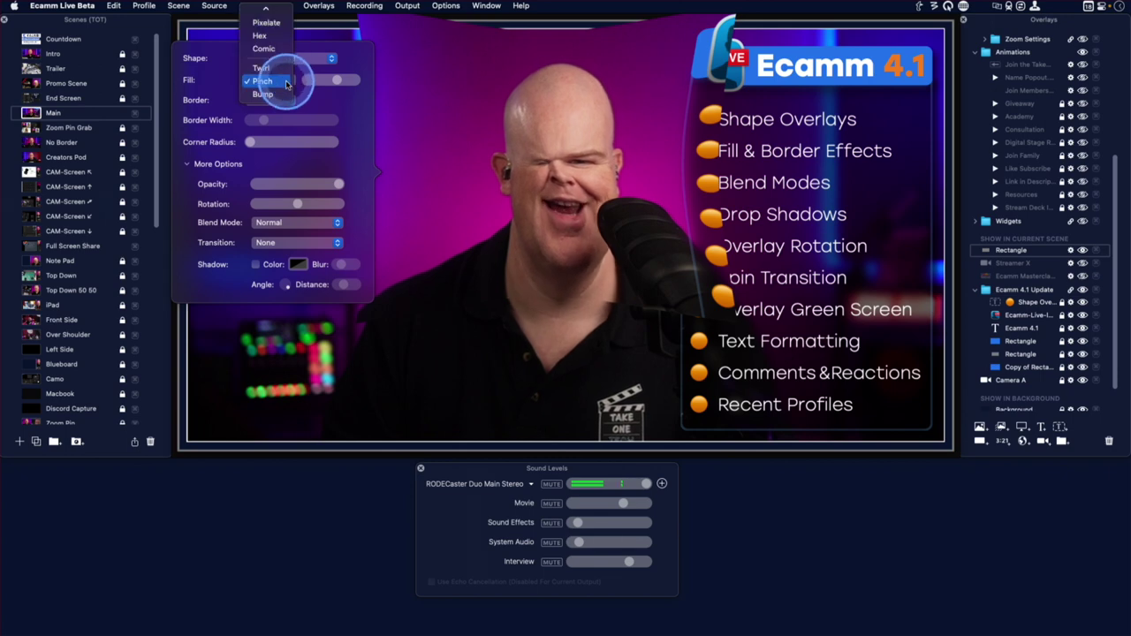
click(277, 94)
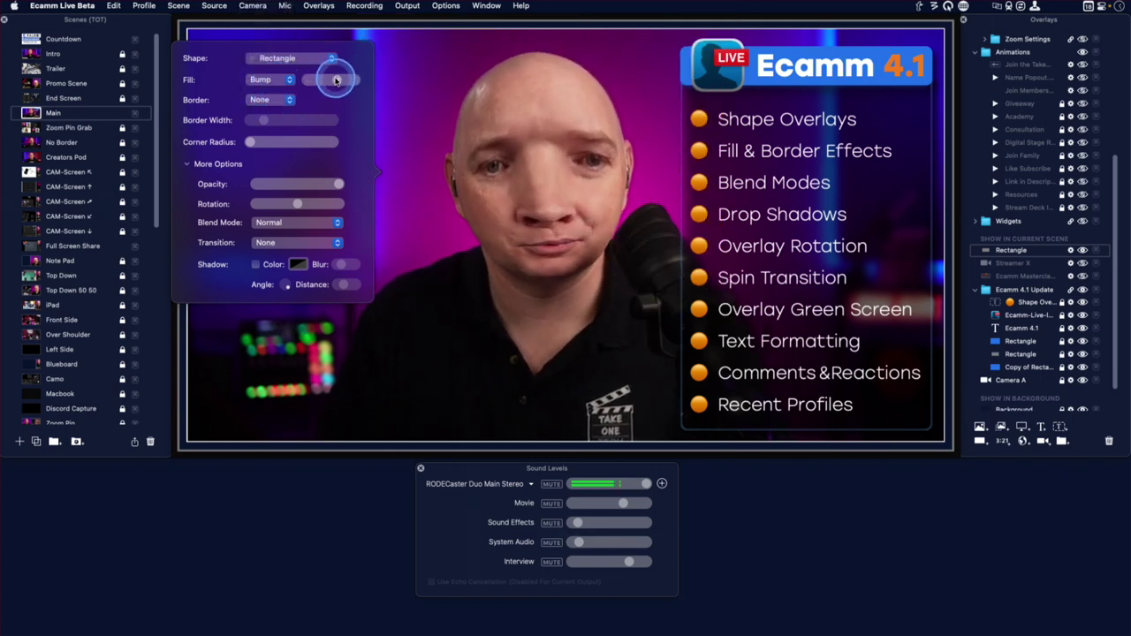
Switch the rectangle's fill to Blur and from there back to a plain Color fill
click(269, 80)
mouse_move(269, 18)
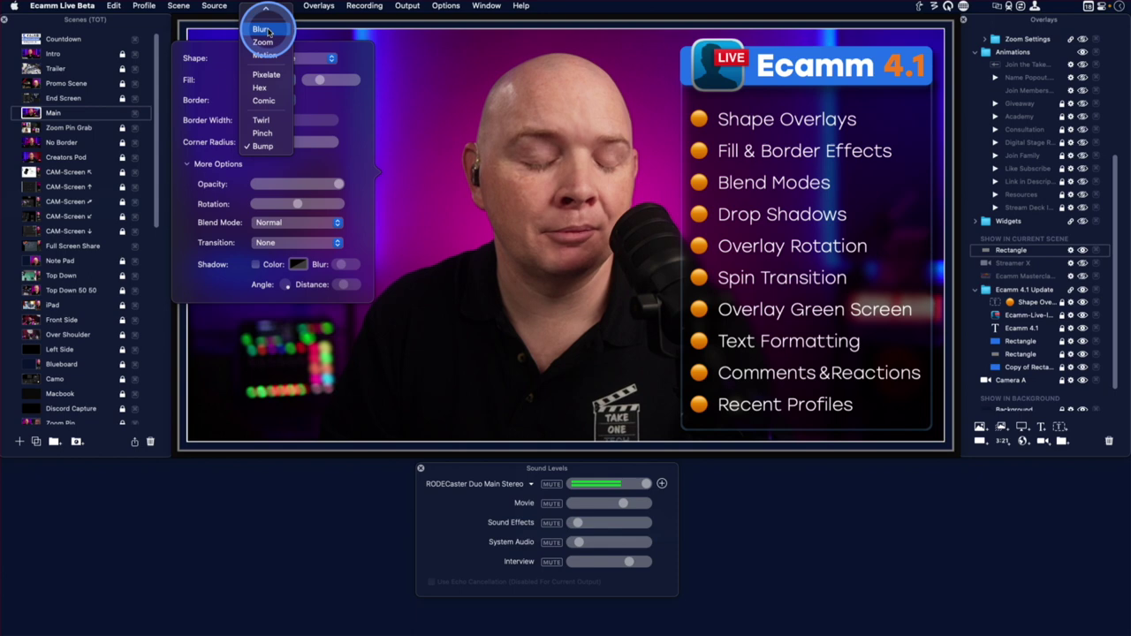
click(265, 30)
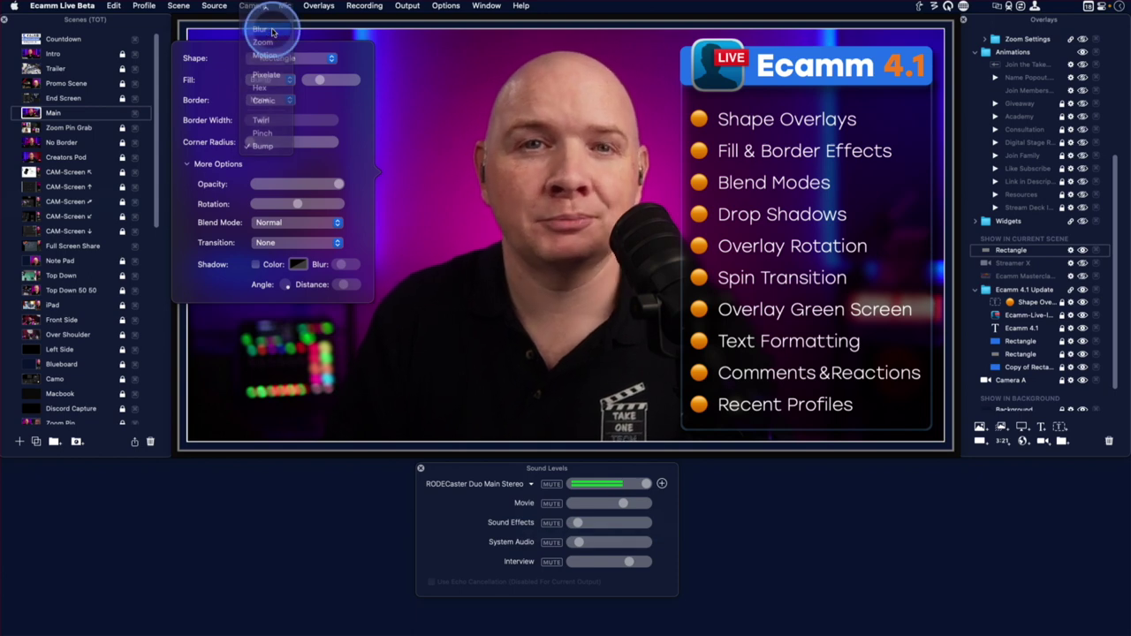
click(311, 82)
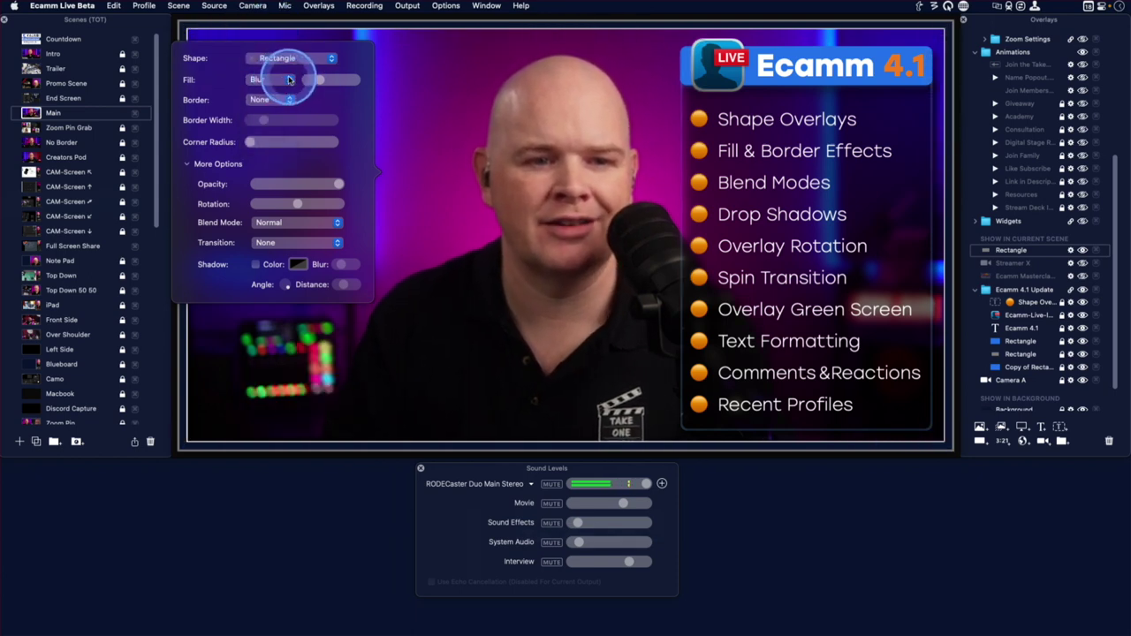
click(270, 79)
click(273, 34)
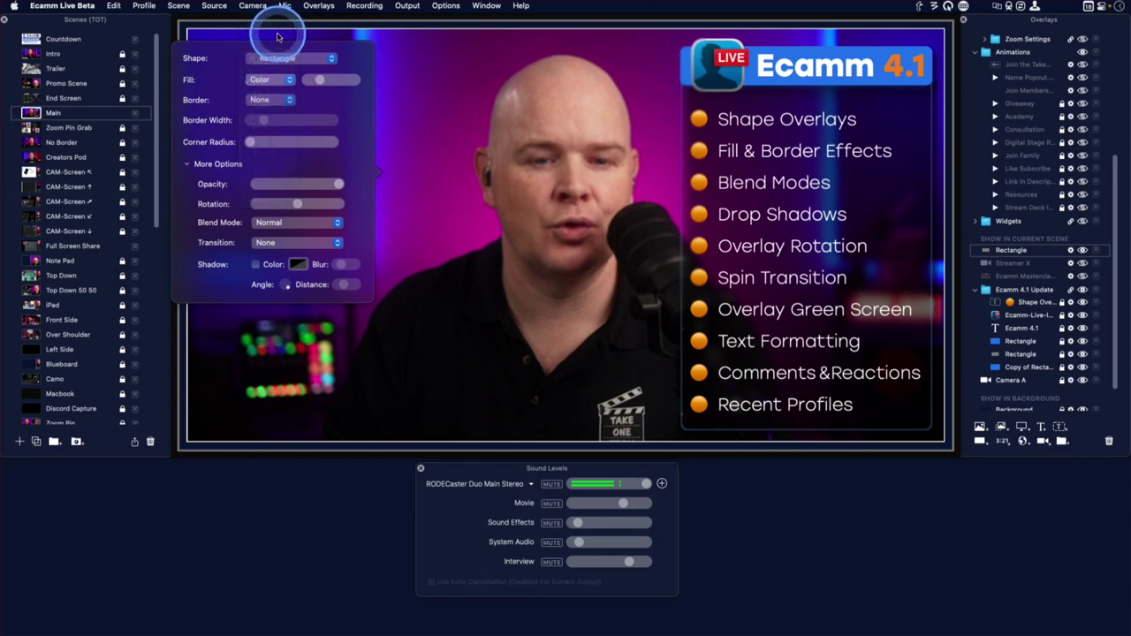
Shrink the orange rectangle into the canvas's lower-left area and hide it from the scene
drag(510, 144, 295, 268)
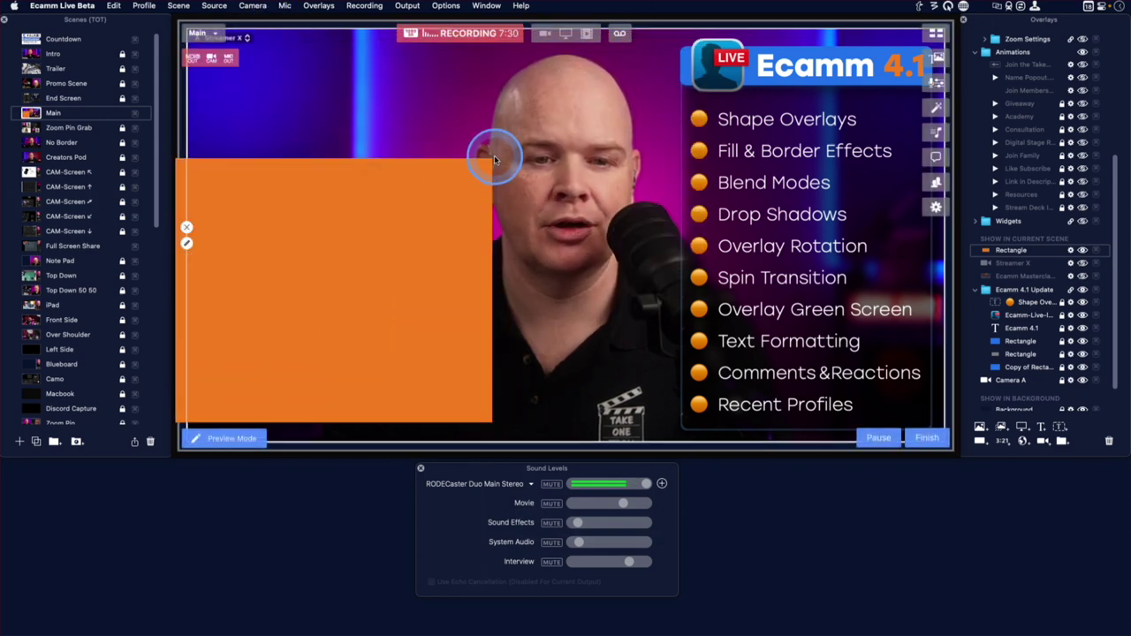
drag(489, 159, 366, 265)
drag(281, 336, 302, 316)
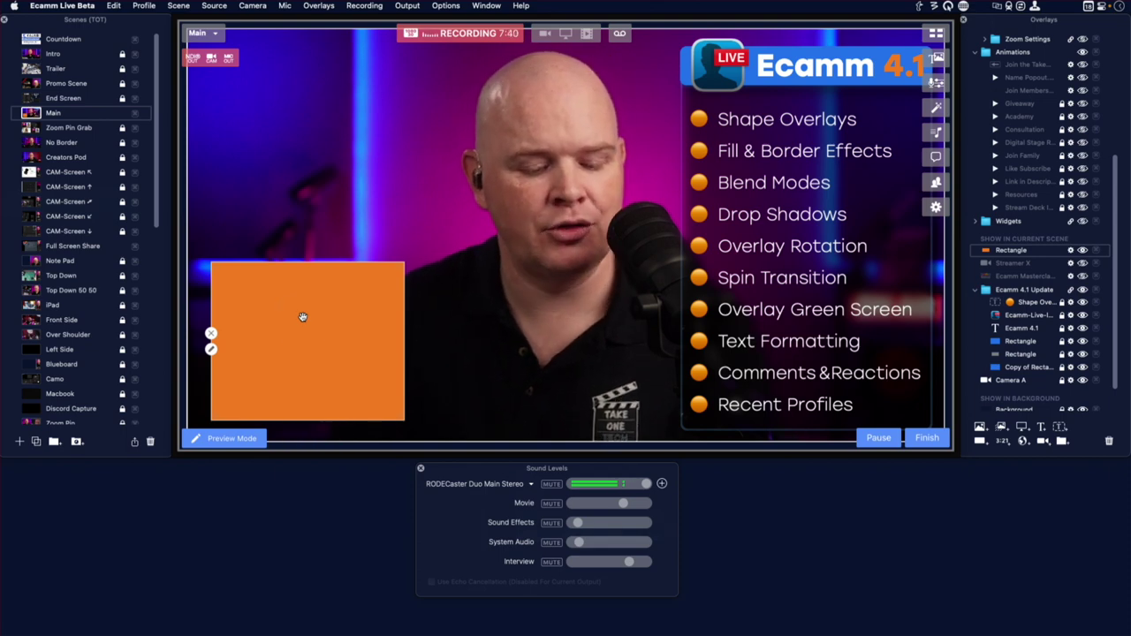
click(210, 333)
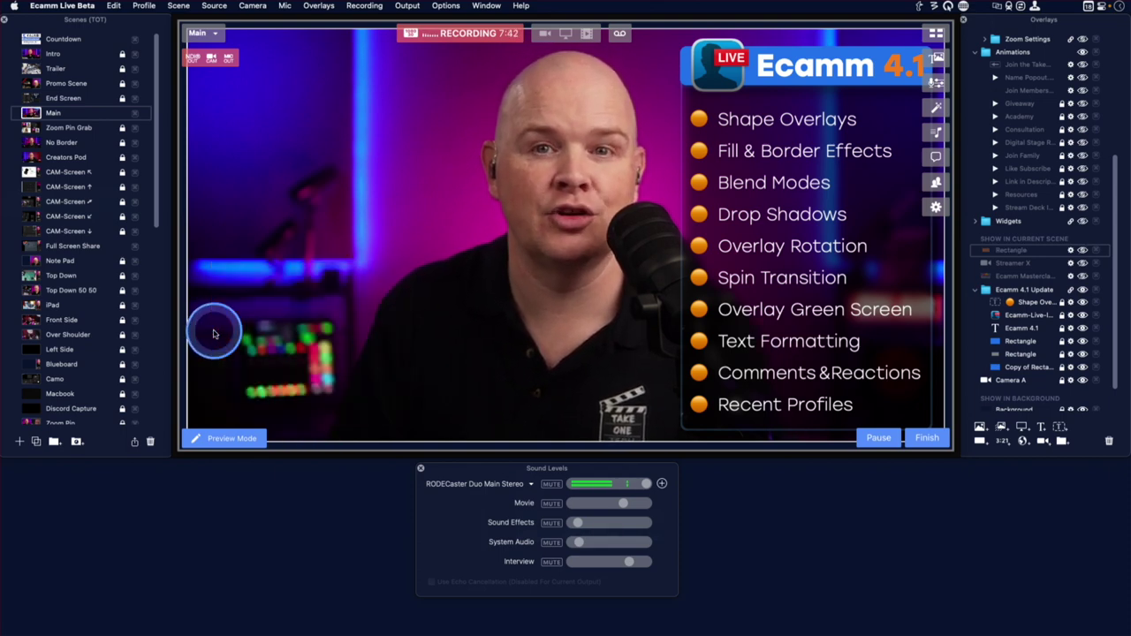
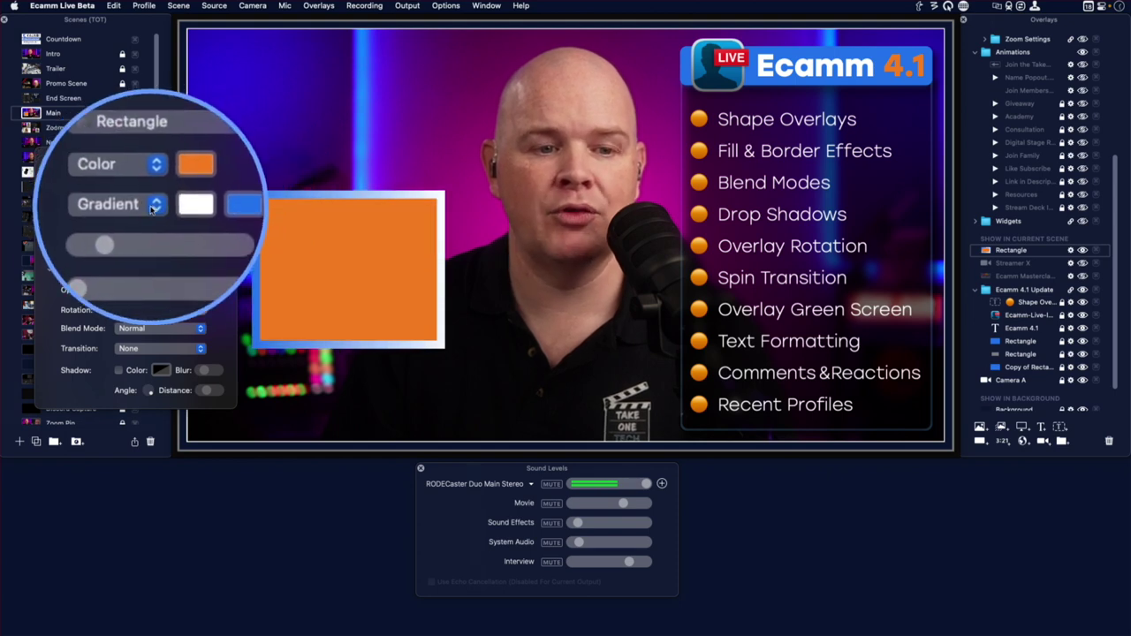
Change the orange rectangle's border from a gradient to Motion
click(147, 206)
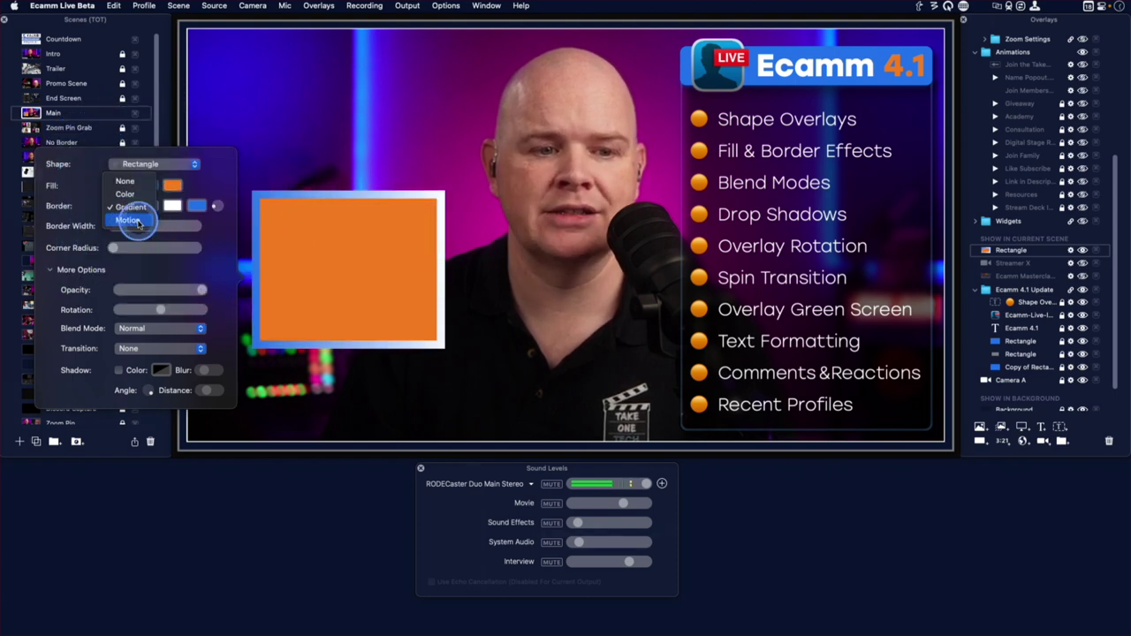
click(138, 221)
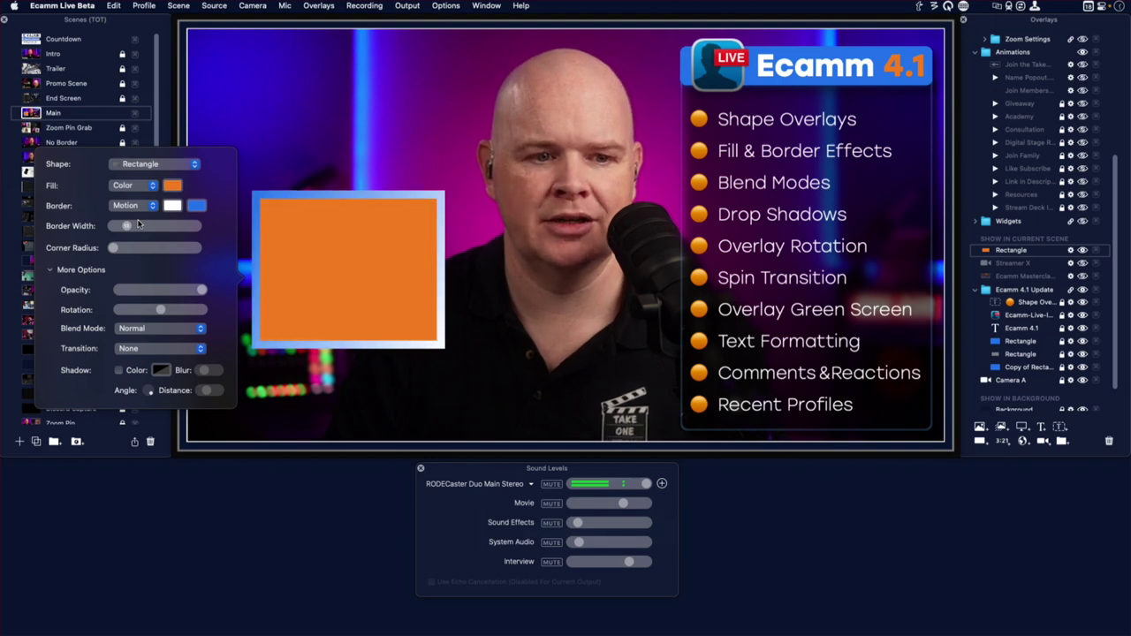
Round the rectangle's upper-right and lower-left corners with a larger corner radius and move it toward the canvas's lower-left corner
click(114, 247)
drag(115, 248, 120, 248)
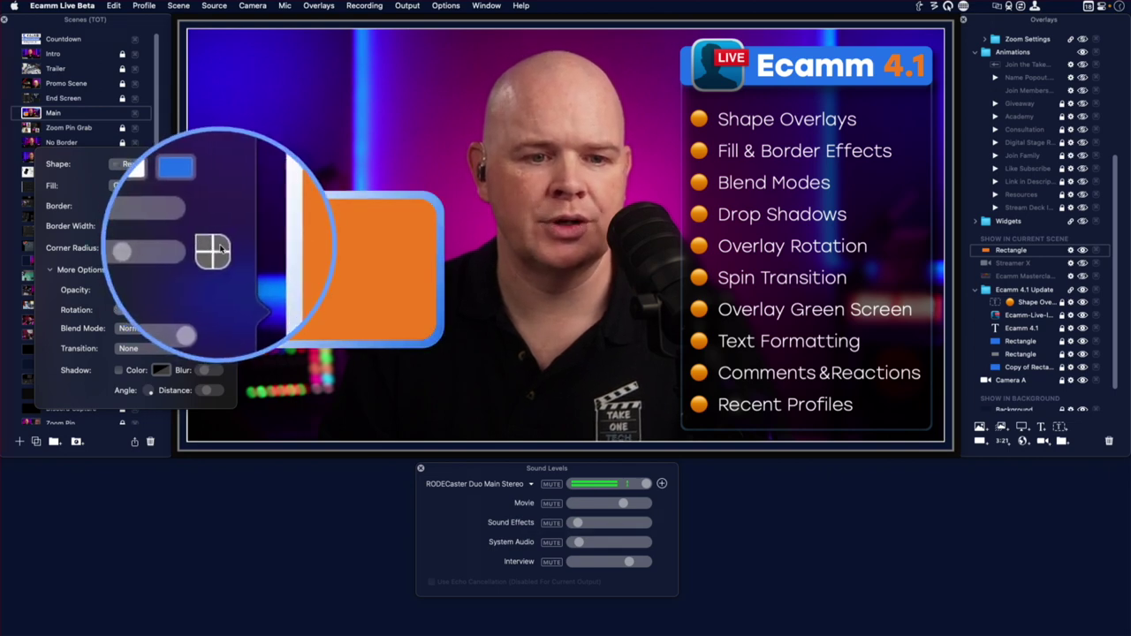
drag(354, 247, 326, 330)
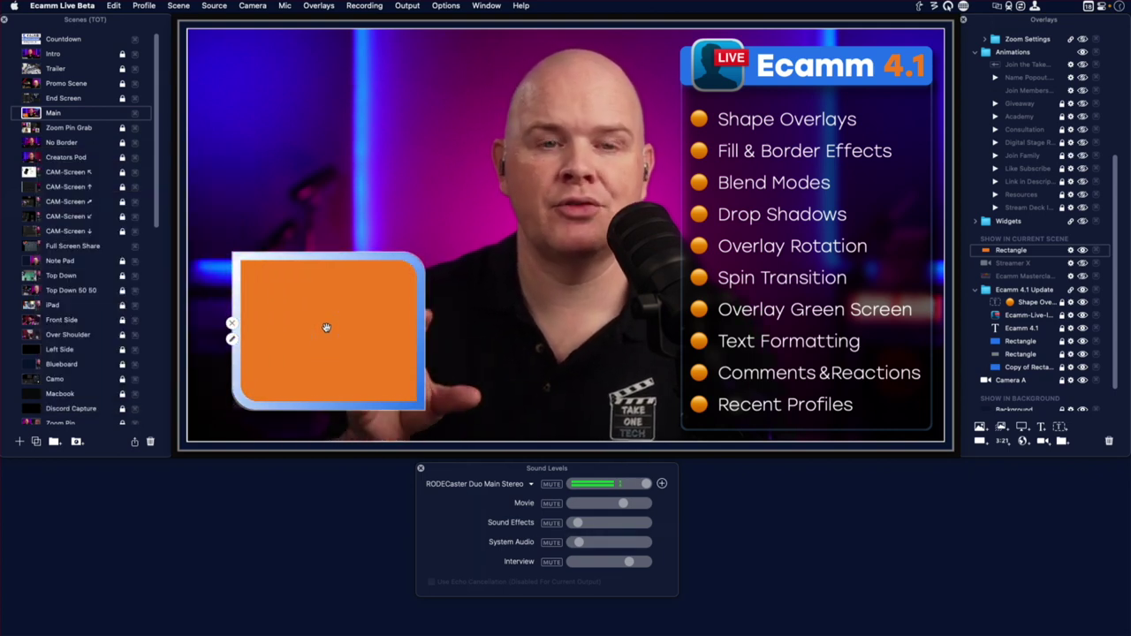
Show the Ecamm Masterclass image overlay and hide the orange rectangle
click(232, 338)
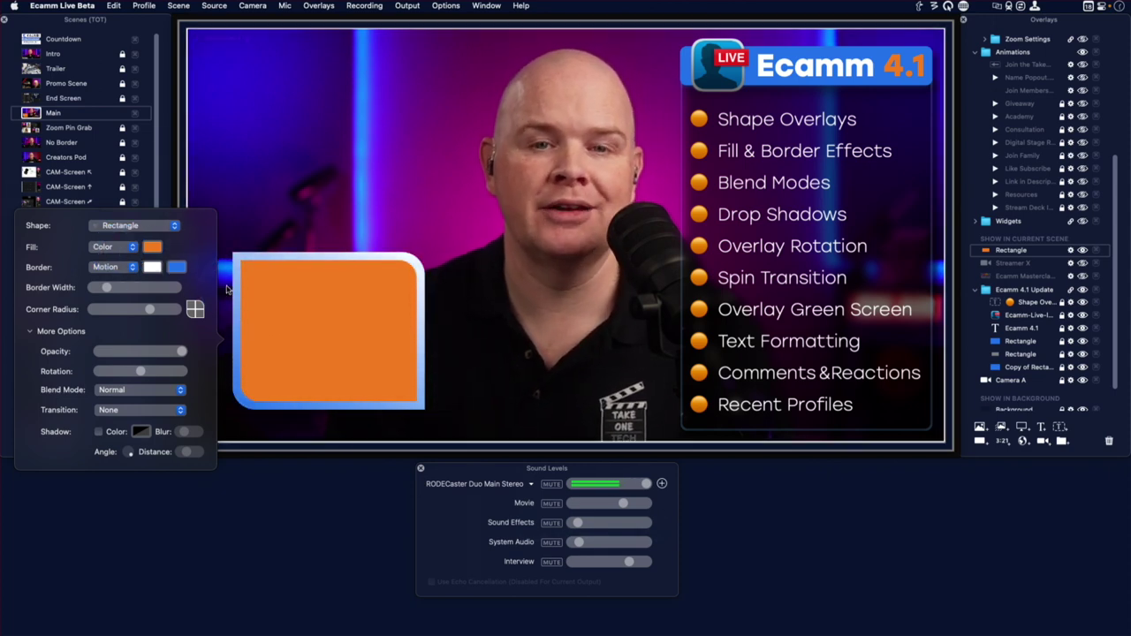
click(302, 280)
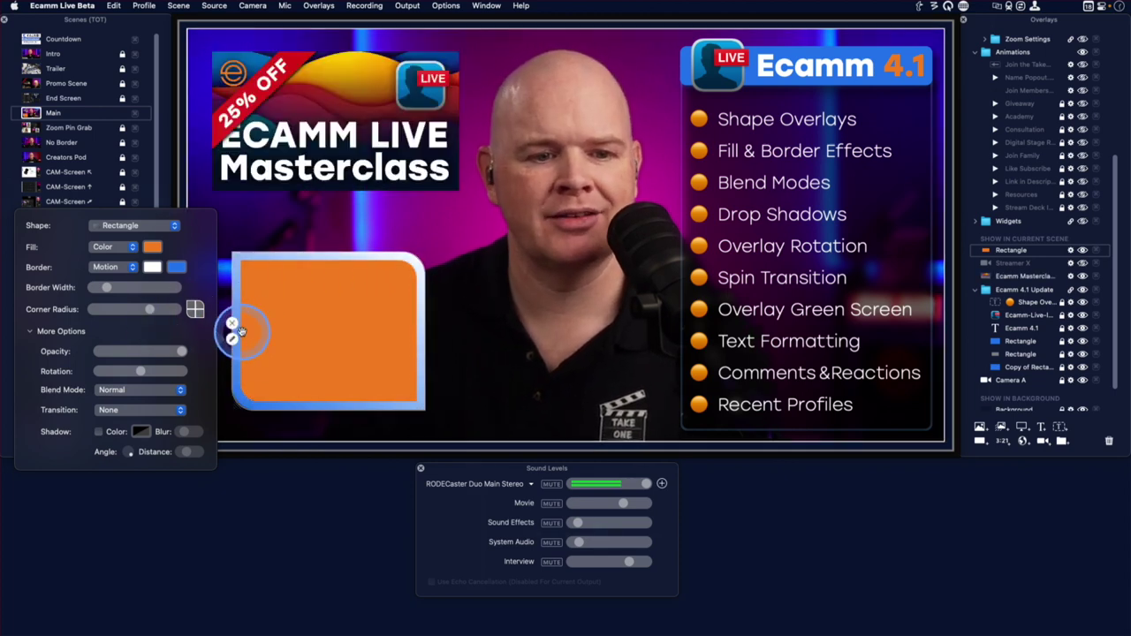
click(232, 328)
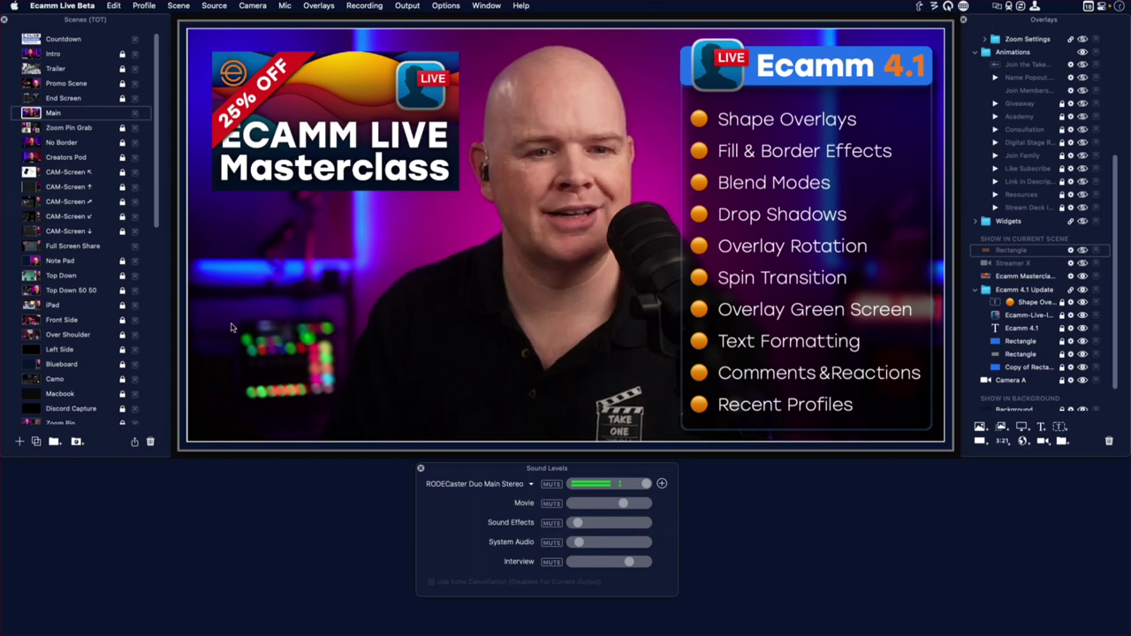
Shift the Ecamm Masterclass image slightly up and left, and give it a thin white border with rounded corners
mouse_move(278, 147)
mouse_down()
mouse_move(295, 171)
mouse_move(270, 155)
mouse_move(273, 142)
mouse_up()
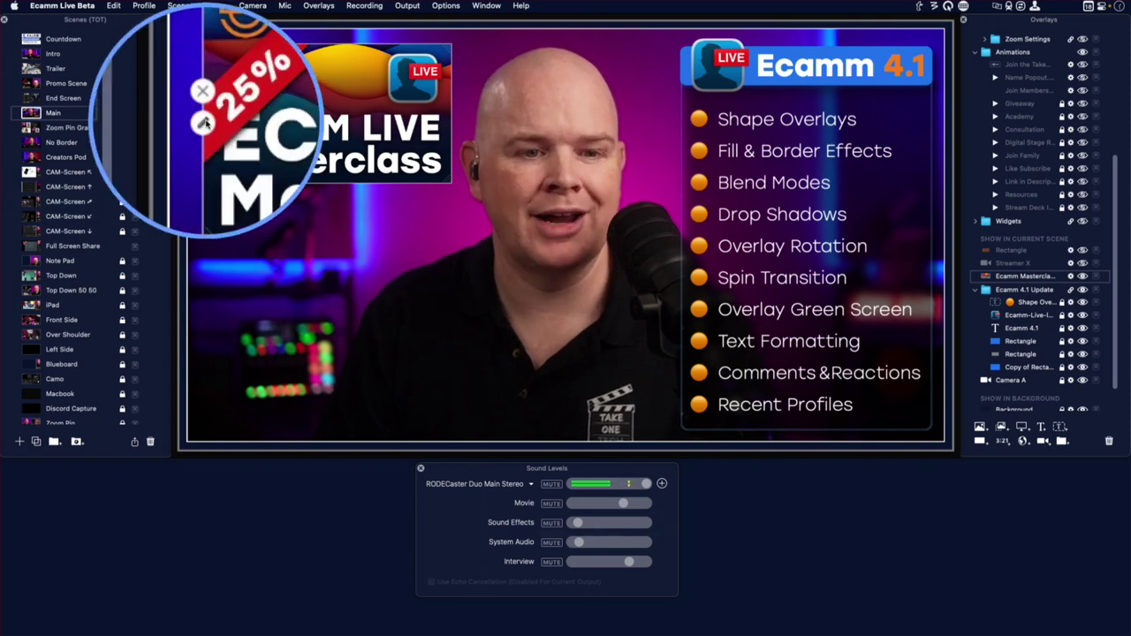
click(204, 123)
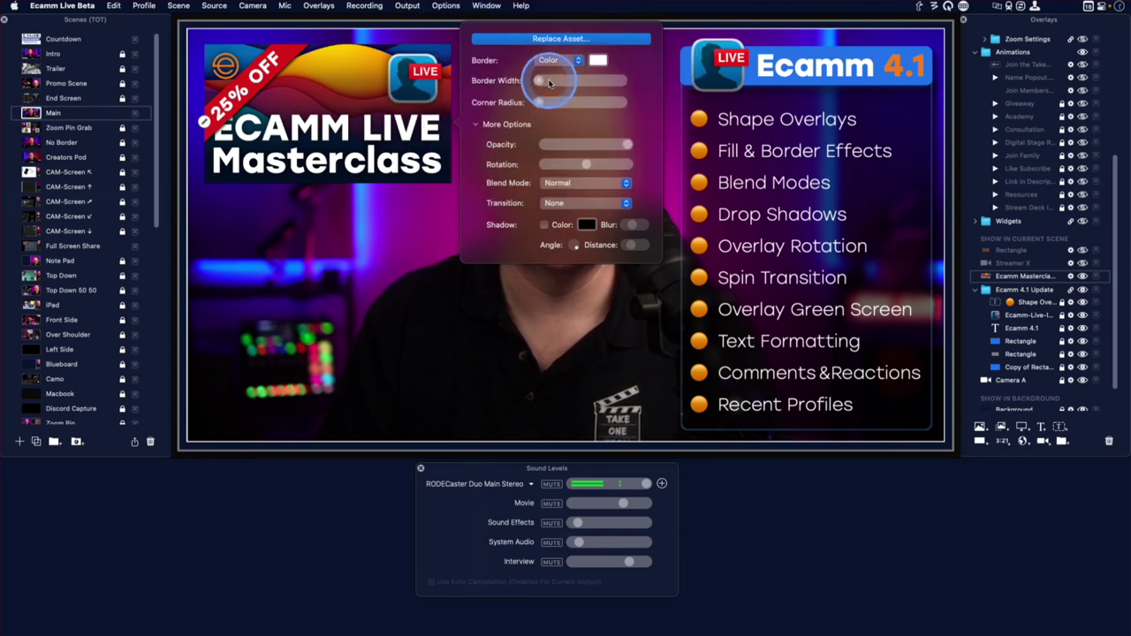
drag(544, 83, 544, 104)
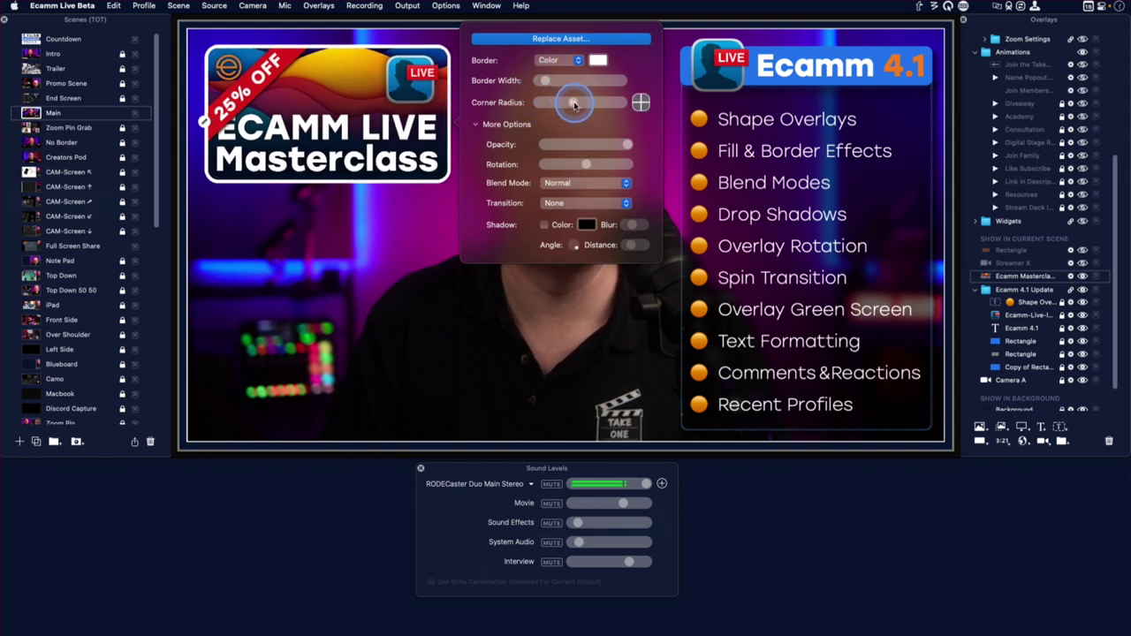
mouse_move(601, 110)
mouse_down()
mouse_move(618, 106)
mouse_move(579, 110)
mouse_up()
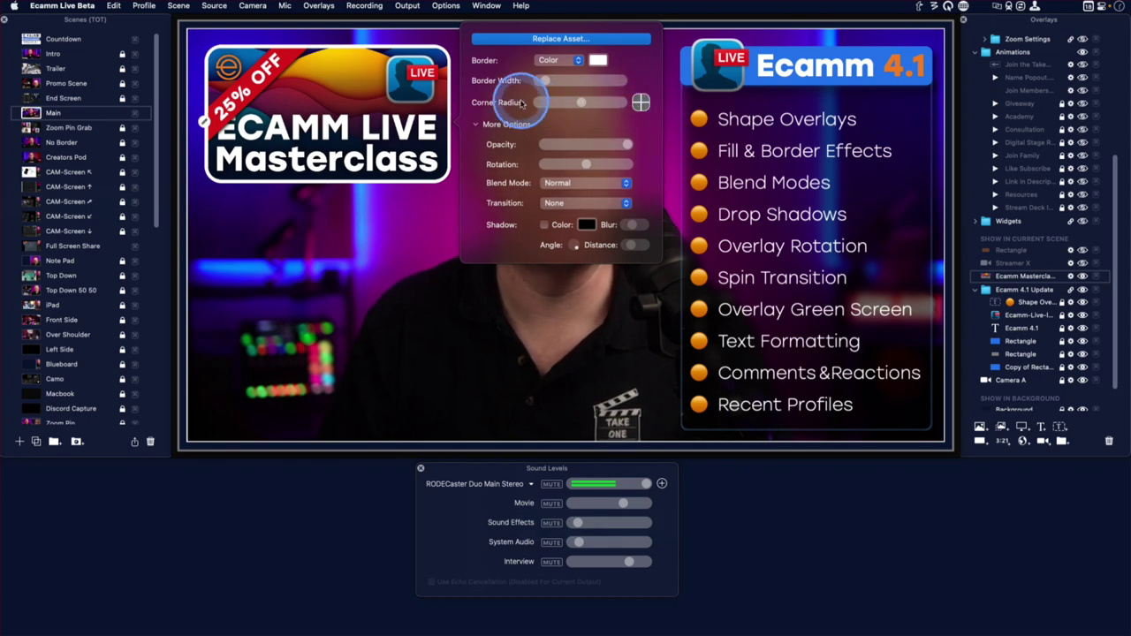
Nudge the Ecamm Masterclass image slightly left and try out its opacity adjustment, keeping it at full opacity
click(440, 124)
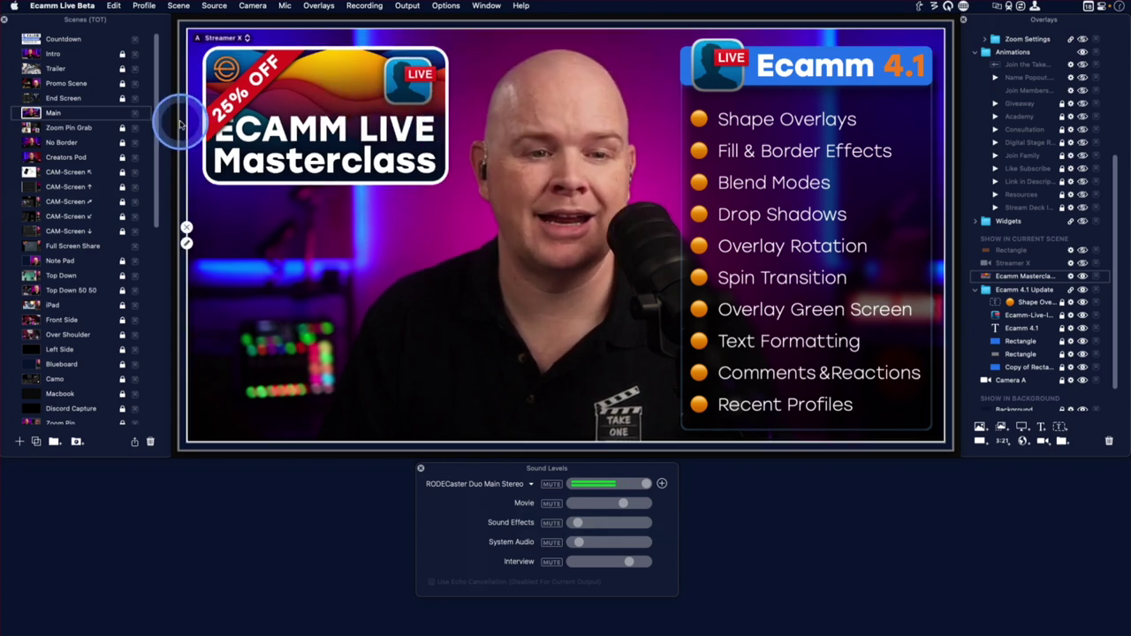
click(412, 120)
click(623, 147)
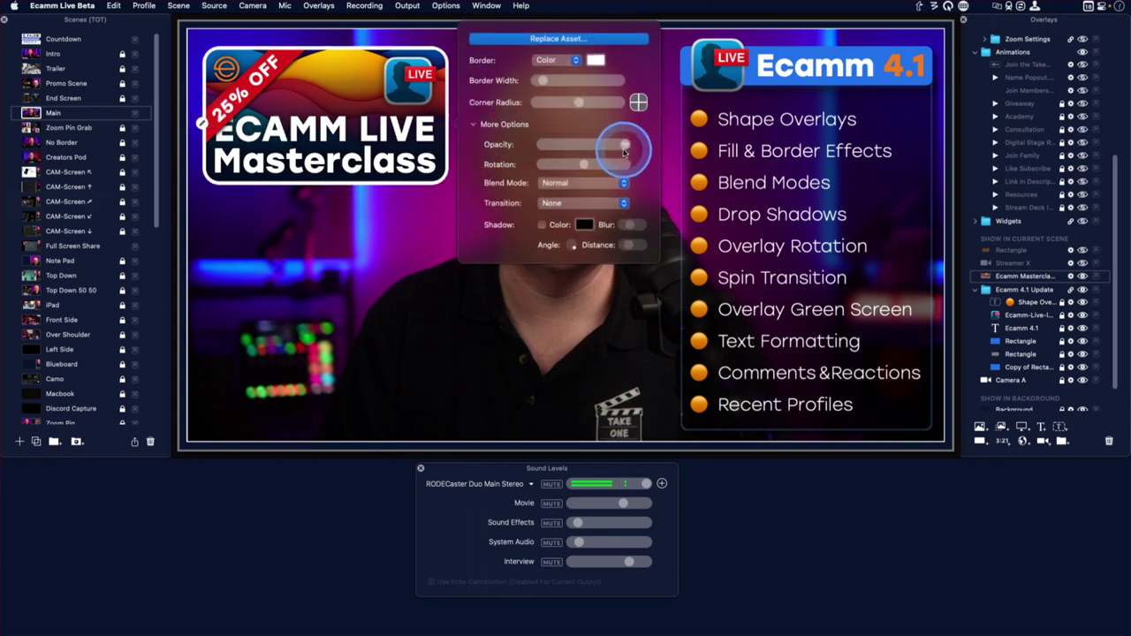
mouse_move(625, 146)
mouse_down()
mouse_move(533, 144)
mouse_move(628, 150)
mouse_up()
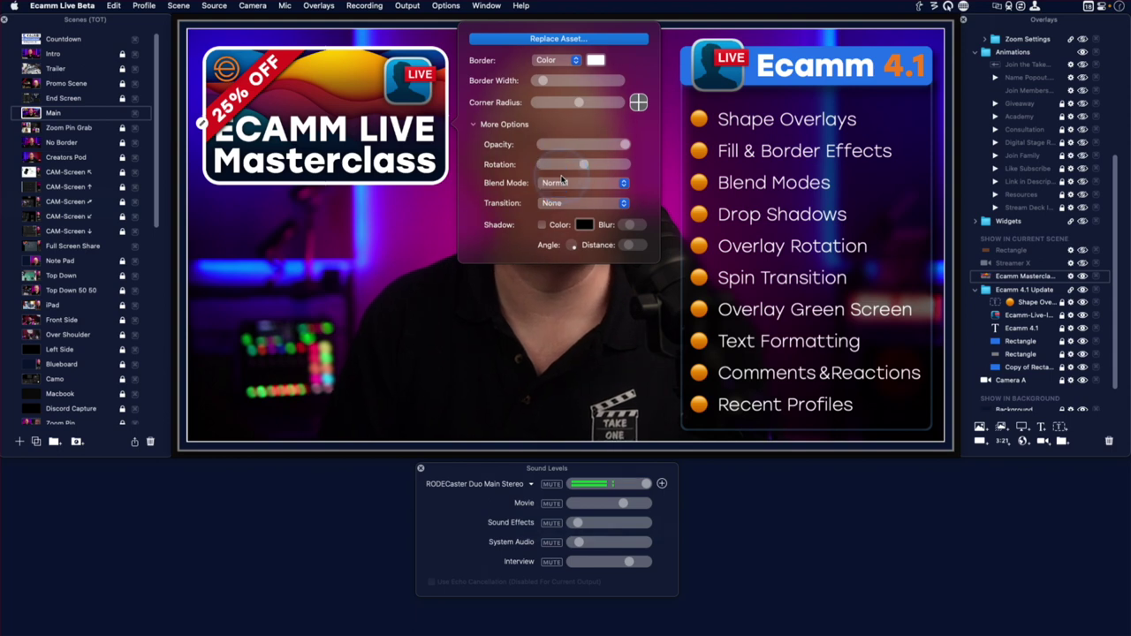
Try the Gradient and Motion border types on the Ecamm Masterclass image and return its border to Color
click(579, 59)
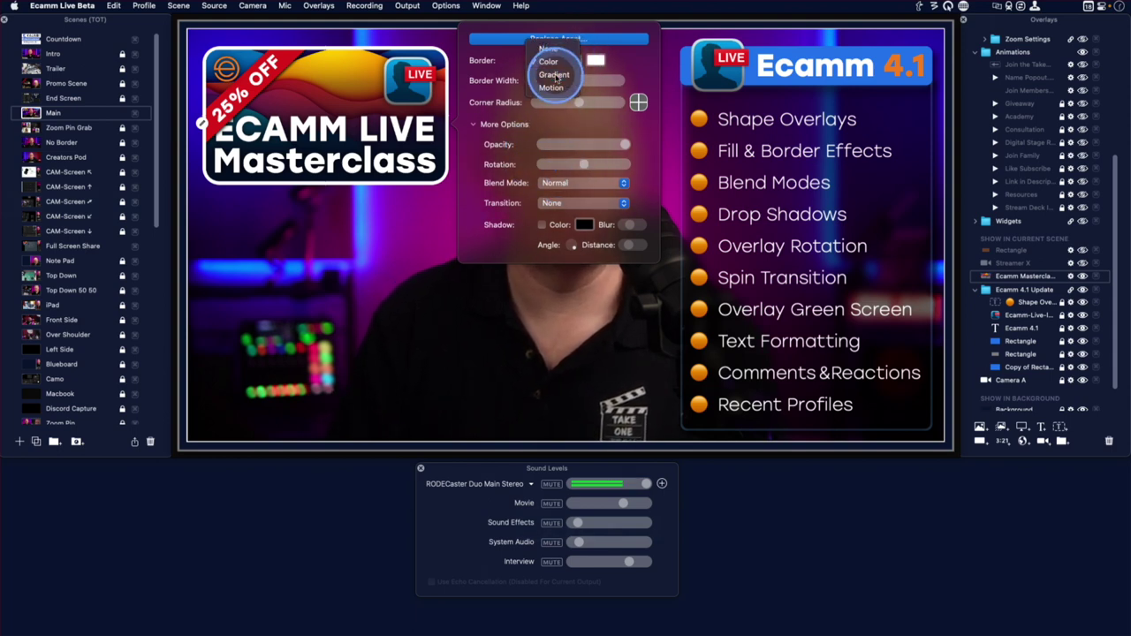
click(555, 75)
click(570, 62)
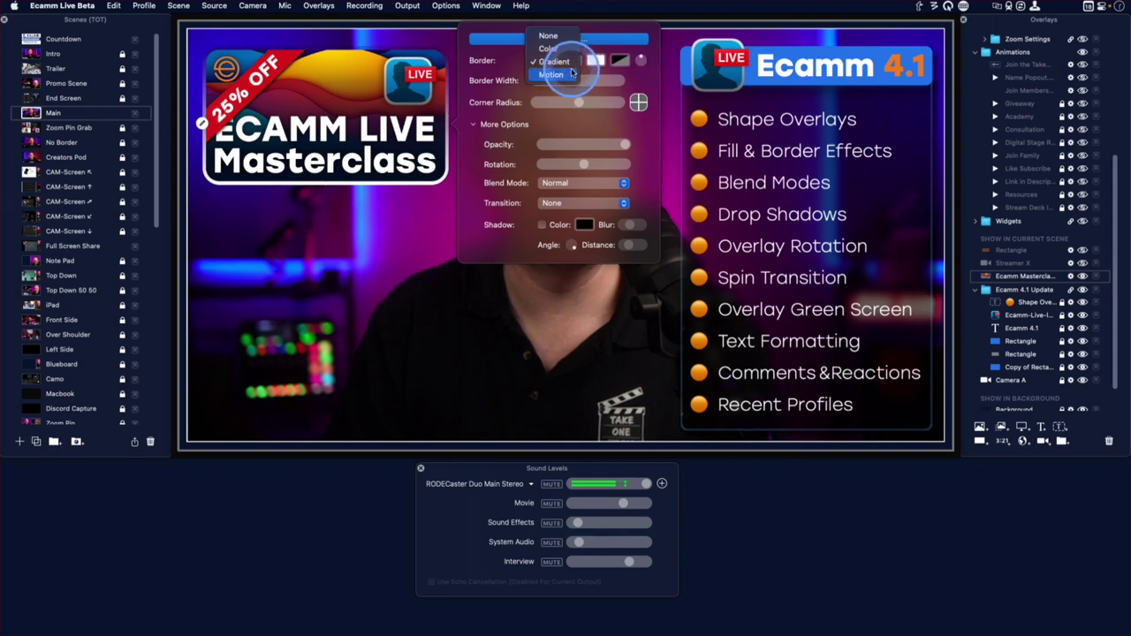
click(569, 75)
click(558, 60)
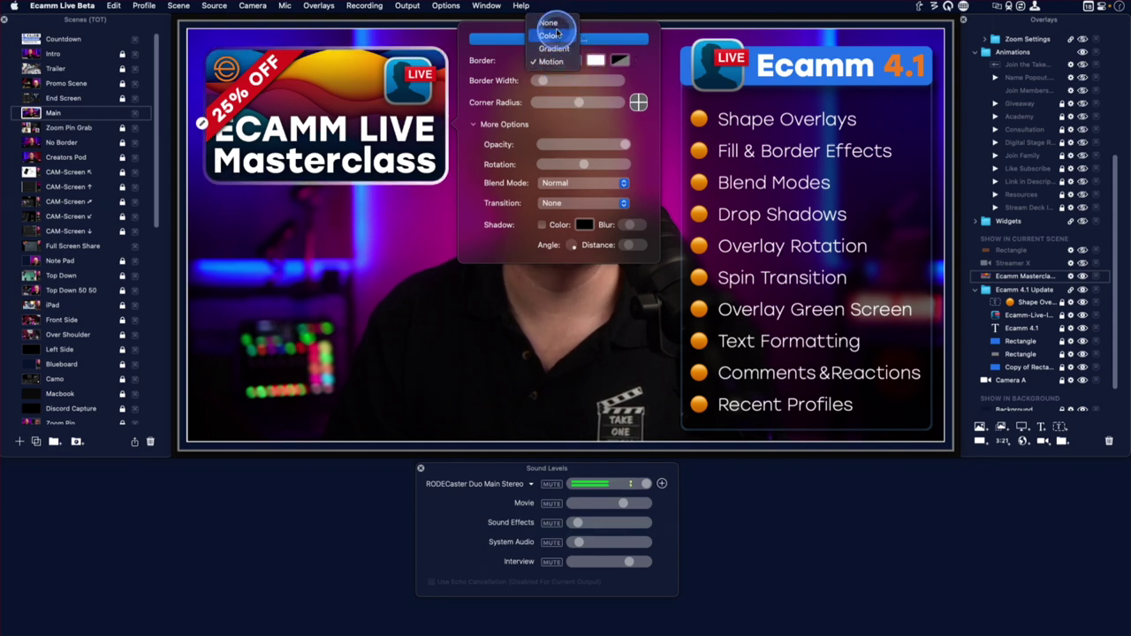
click(554, 35)
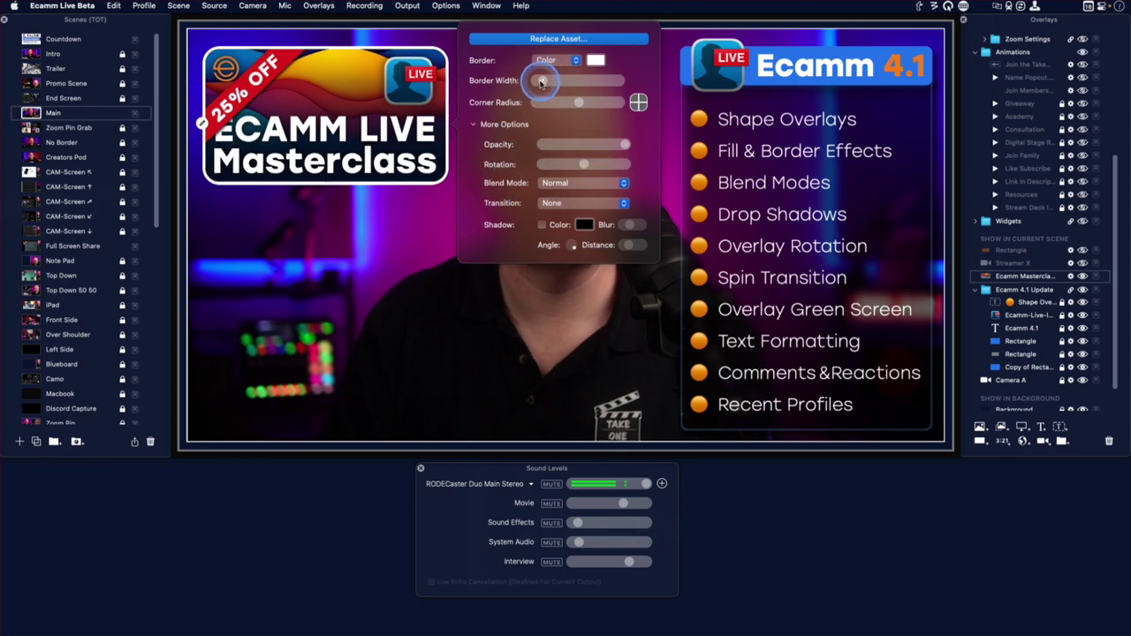
click(182, 243)
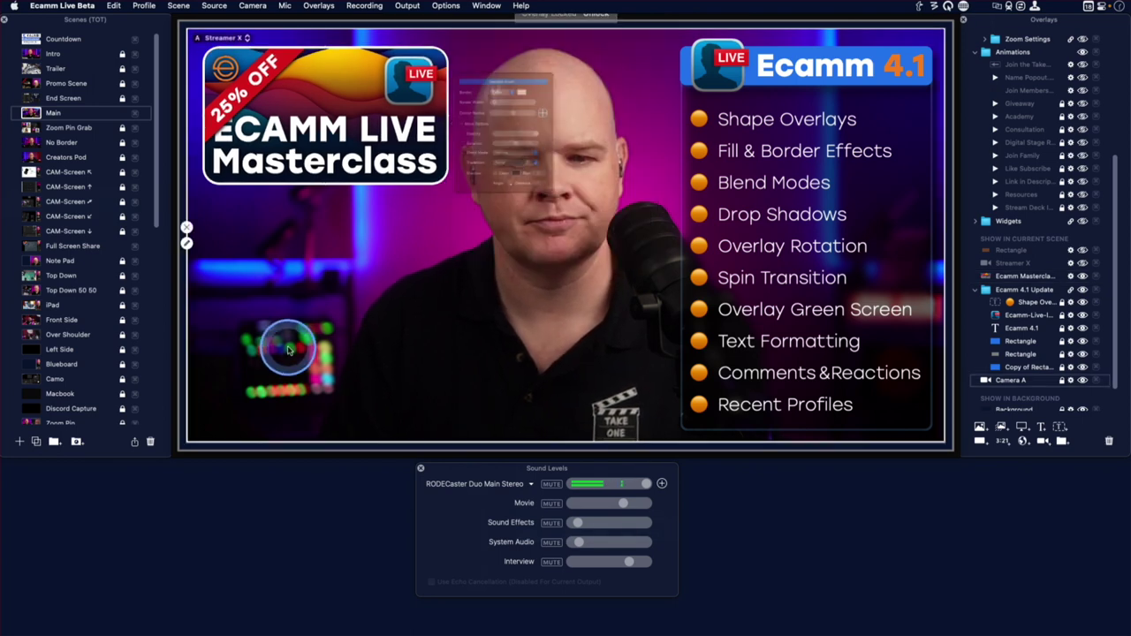
Show the orange rectangle overlay again and turn on its drop shadow
click(1071, 251)
click(1072, 251)
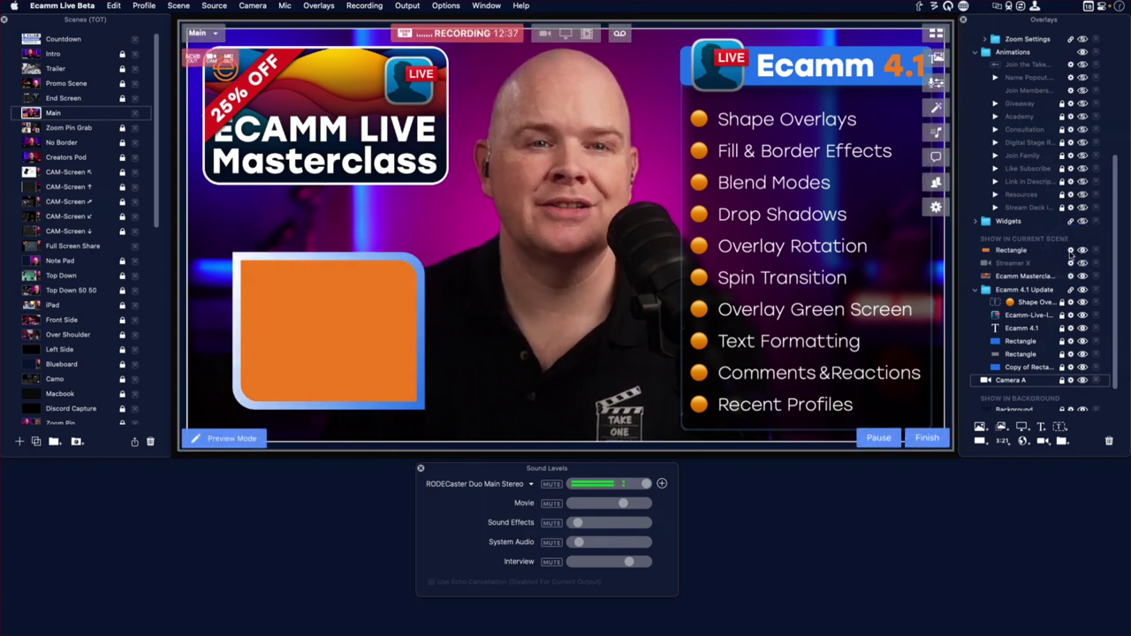
click(1030, 262)
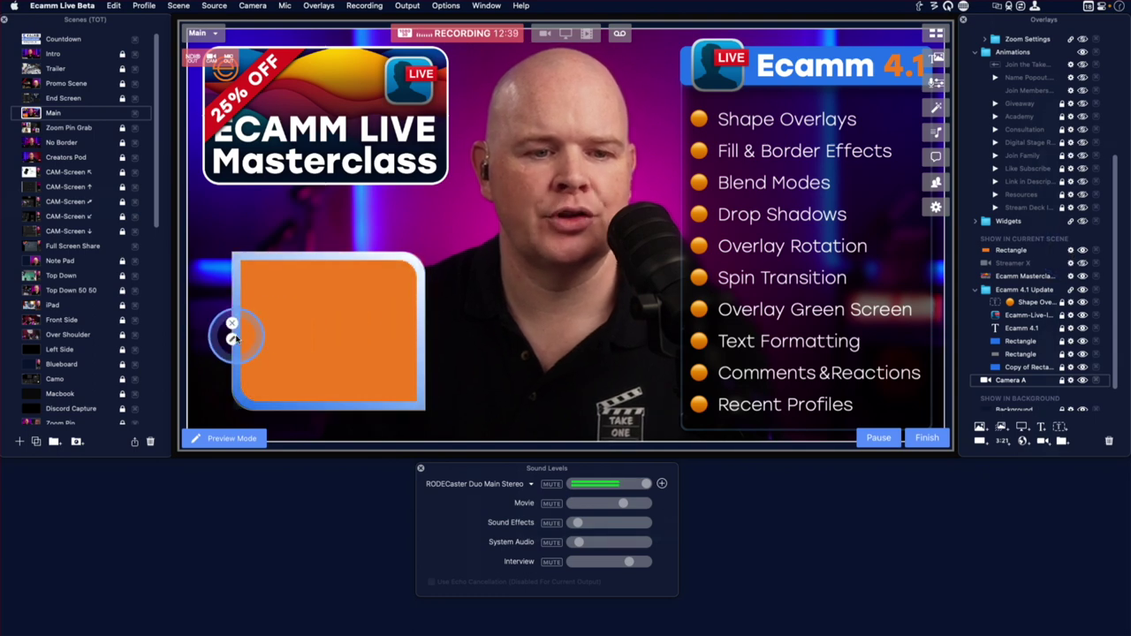
click(232, 339)
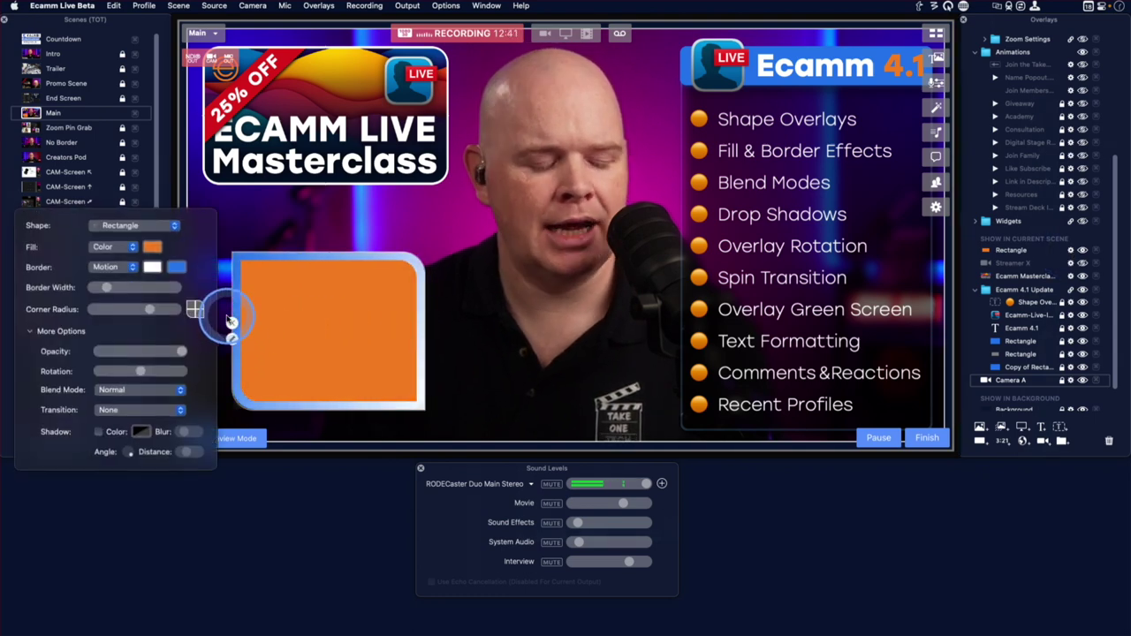
drag(150, 310, 138, 314)
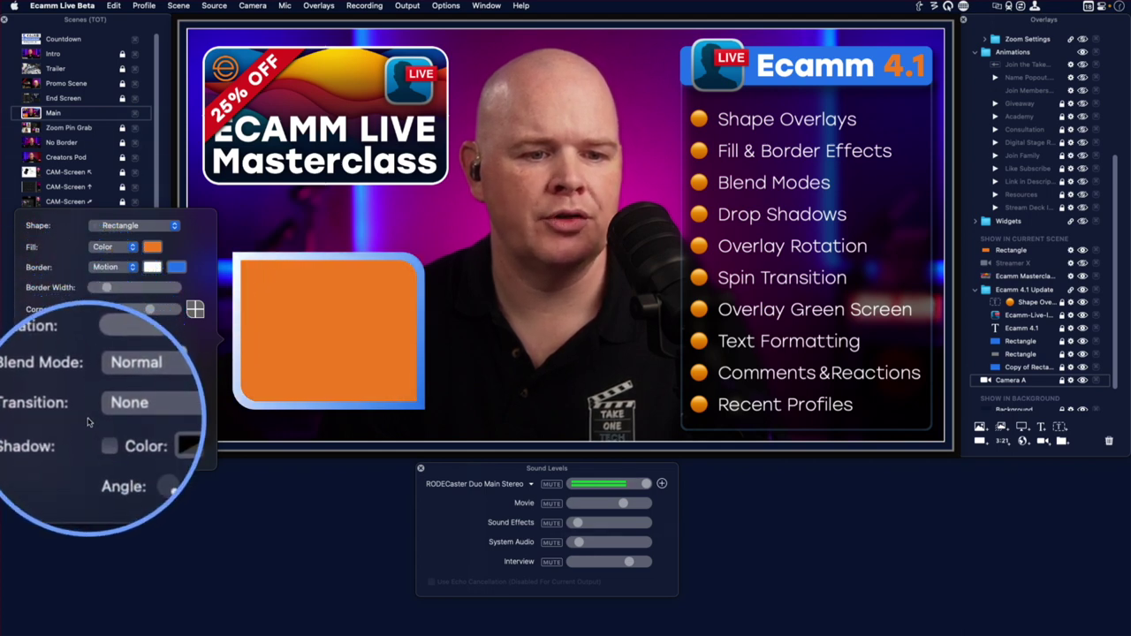
click(99, 431)
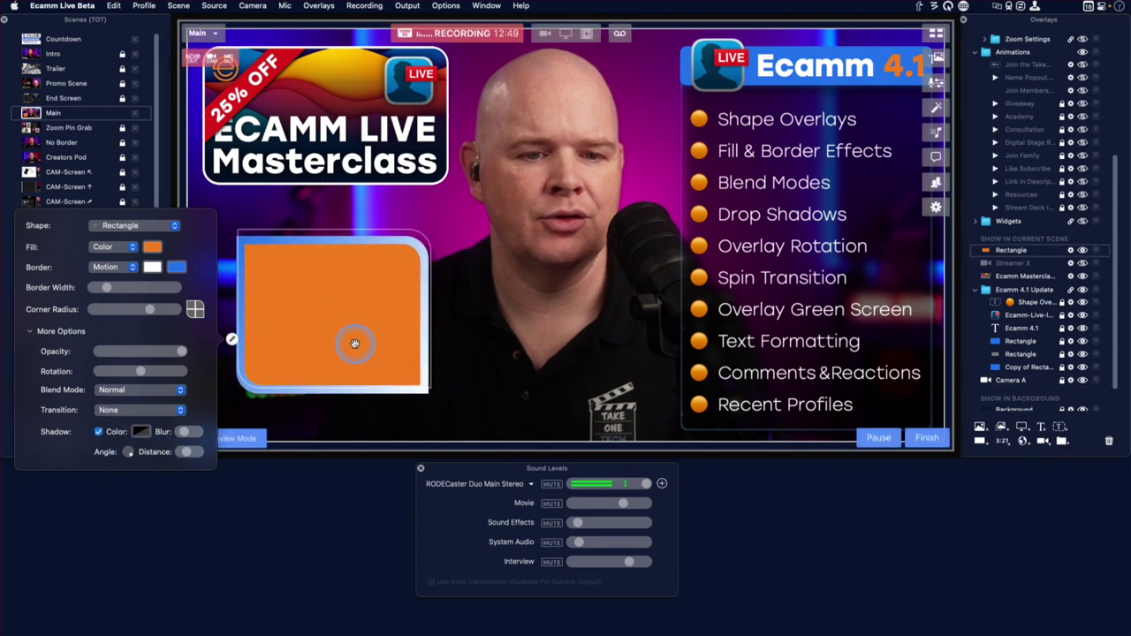
Move the orange rectangle up toward the Ecamm Masterclass image and increase its shadow blur
mouse_move(353, 336)
mouse_down()
mouse_move(351, 323)
mouse_move(335, 328)
mouse_up()
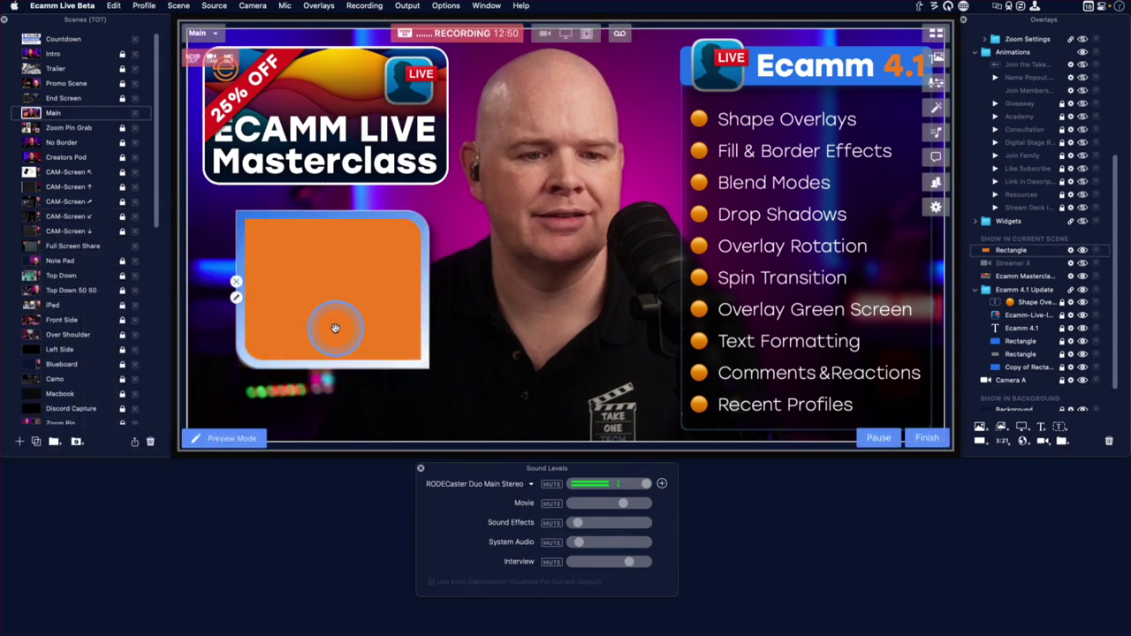
click(236, 298)
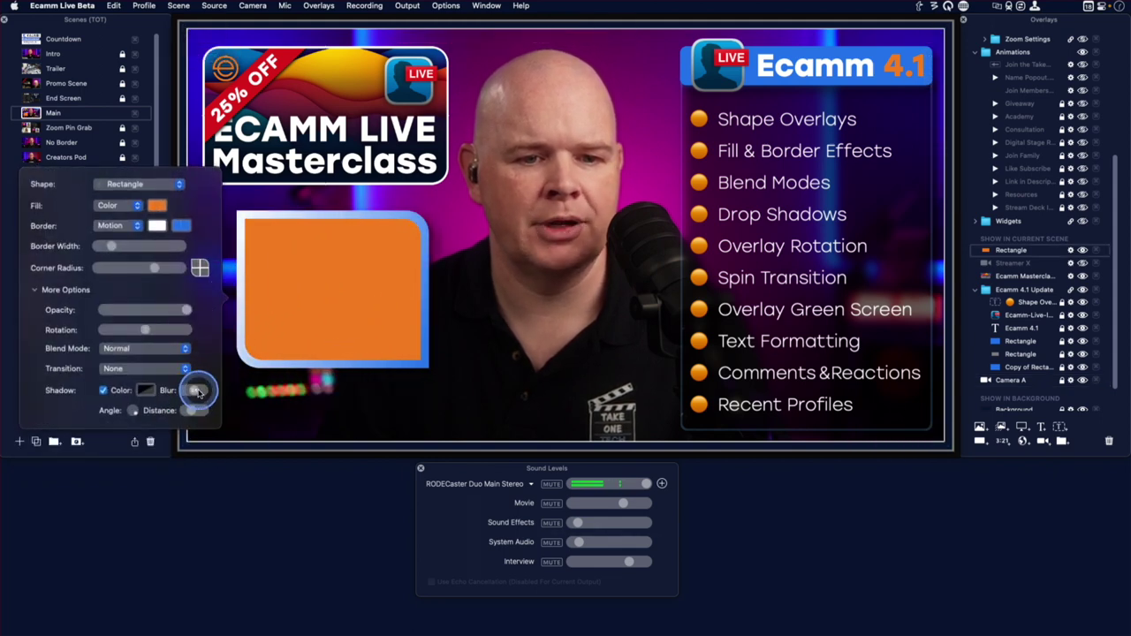
click(380, 285)
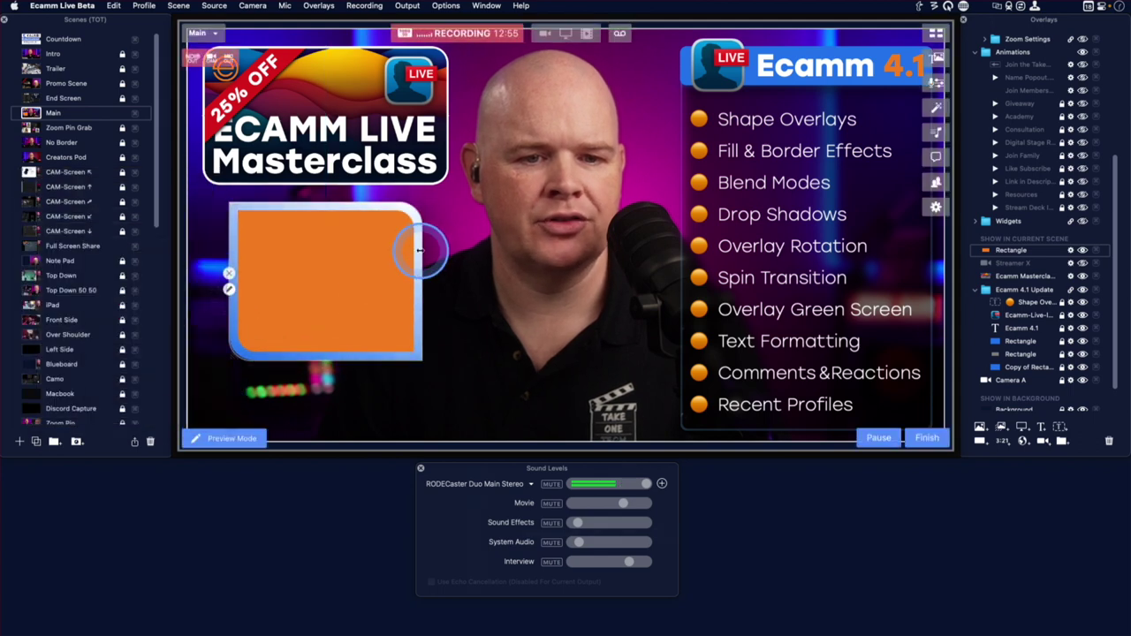
Set the opacity of the orange rectangle's black shadow color to 100%
click(229, 290)
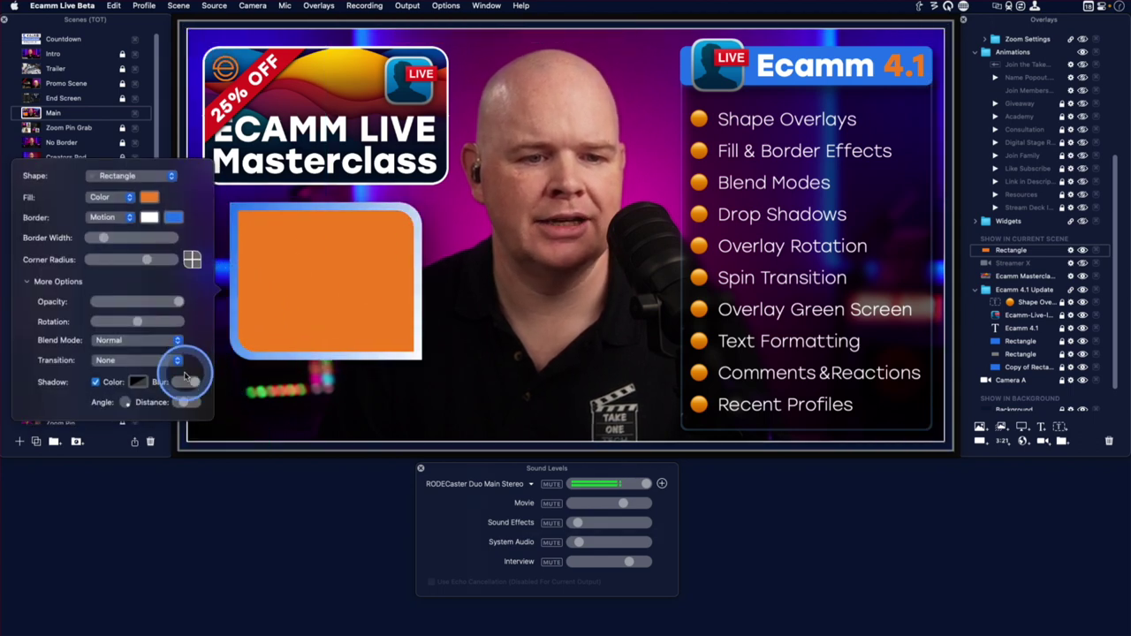
click(138, 381)
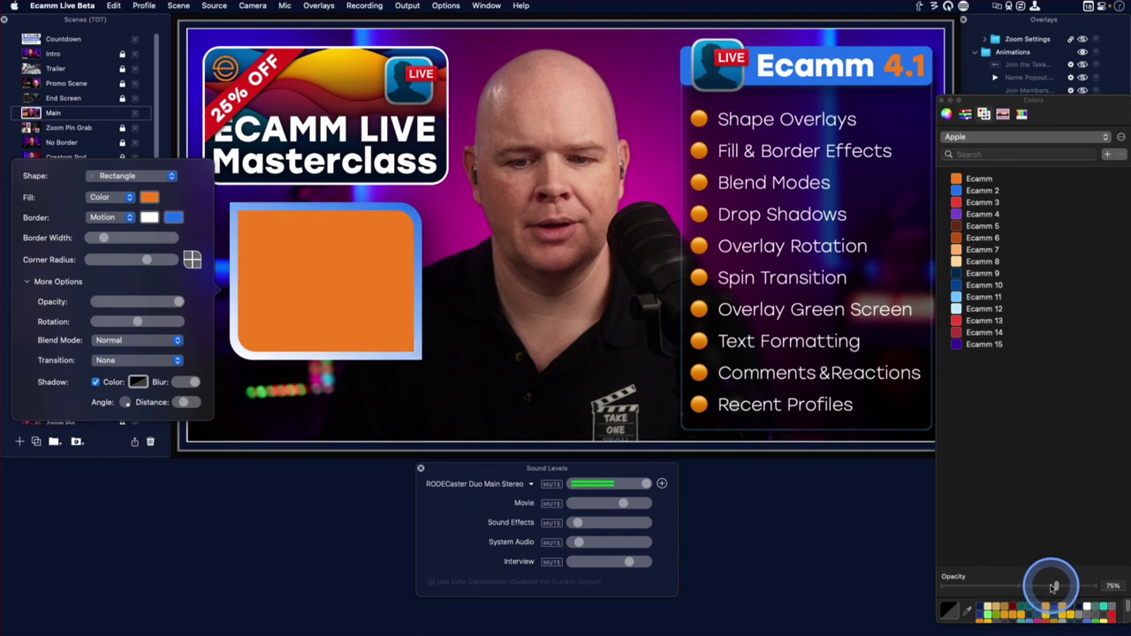
drag(1068, 586, 1096, 586)
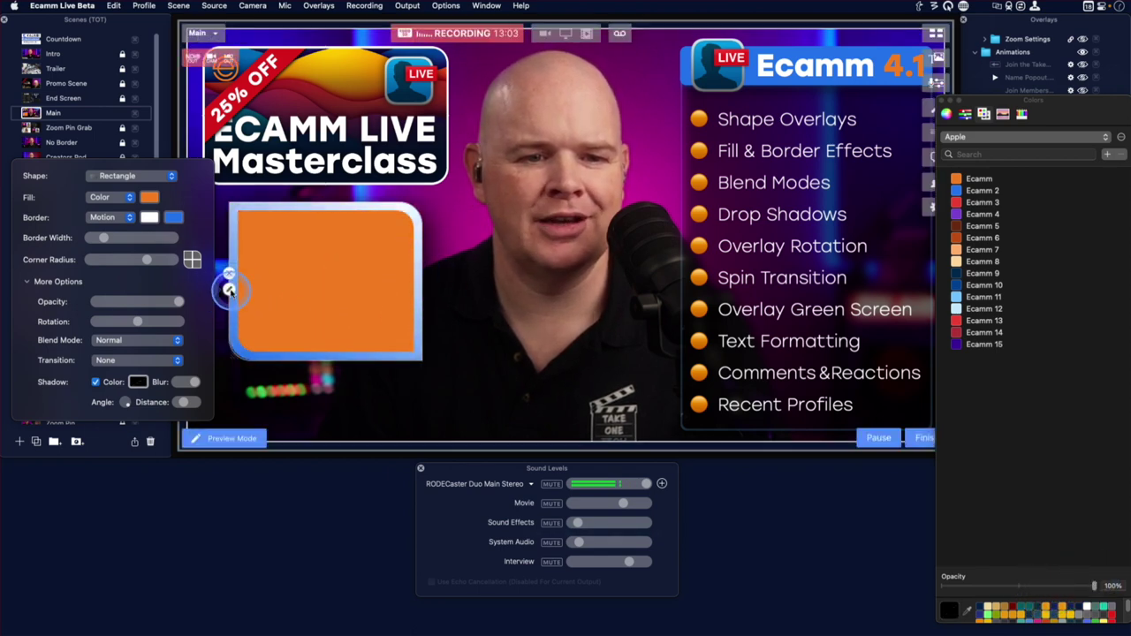
click(228, 290)
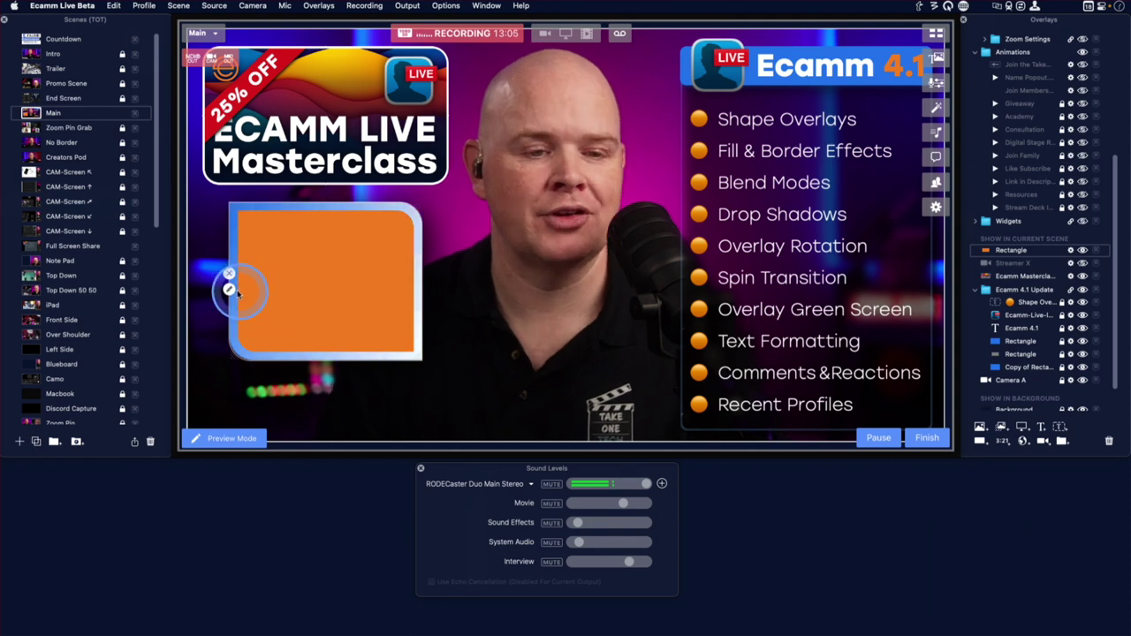
Give the orange rectangle a hard offset shadow with minimal blur, a larger distance and 80% color opacity
click(228, 290)
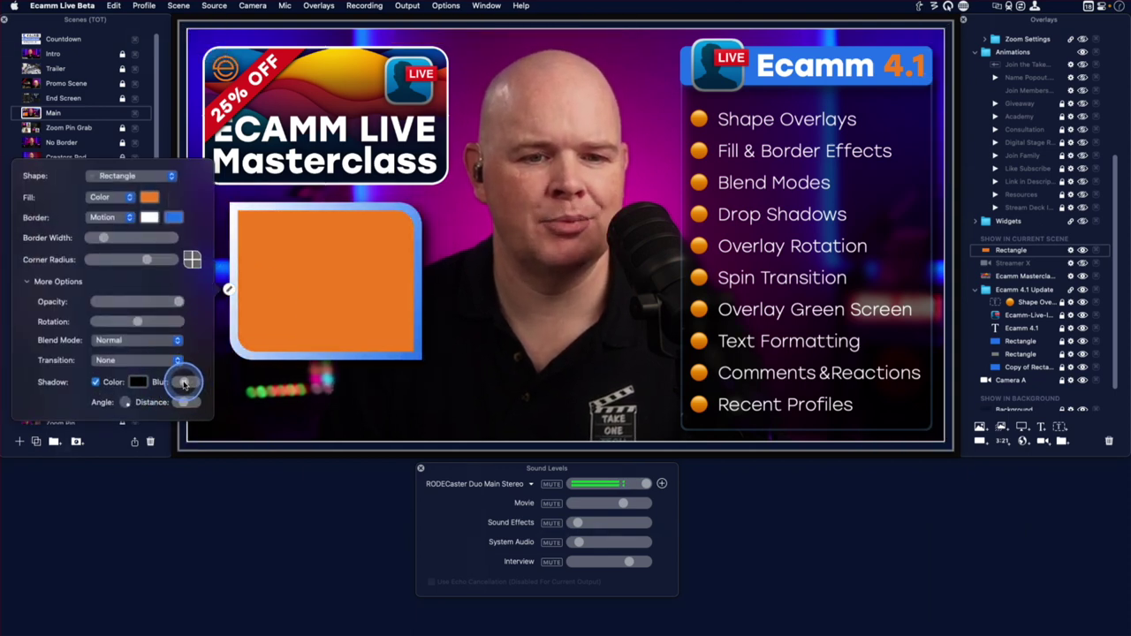
click(317, 344)
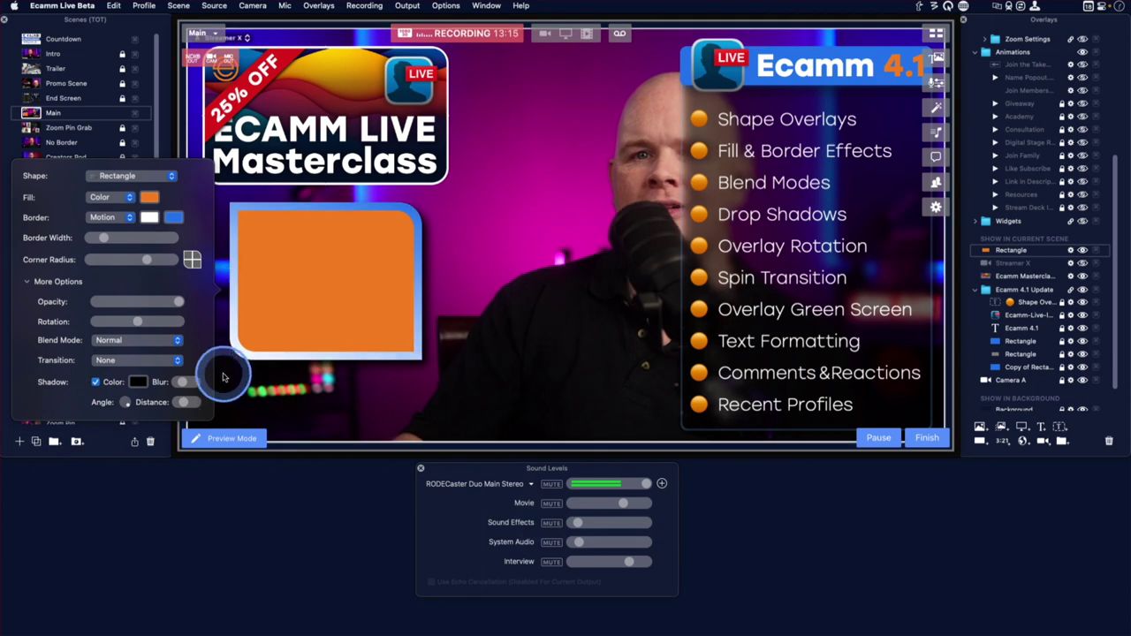
click(186, 381)
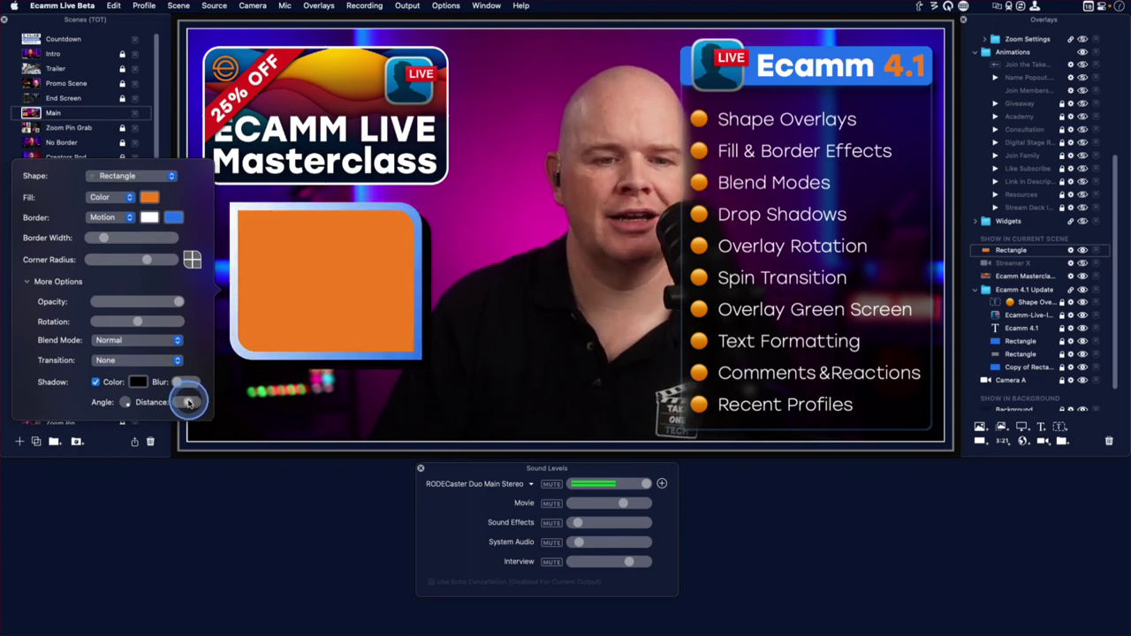
click(137, 382)
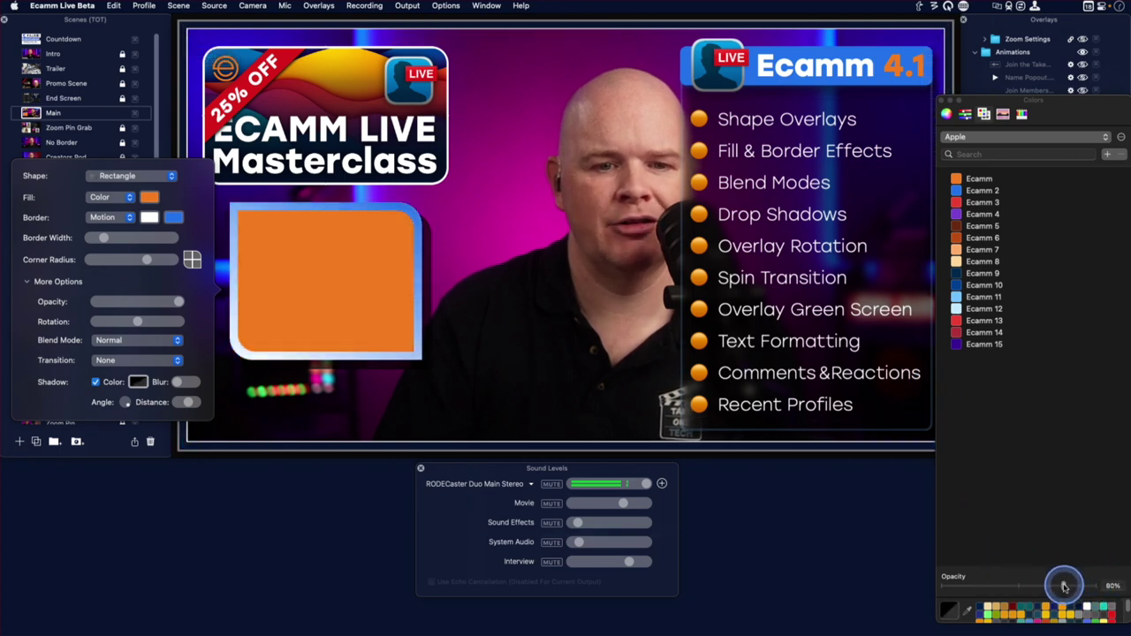
Remove the orange rectangle's border, then move and enlarge it so it covers the Ecamm Masterclass image
click(133, 217)
click(108, 182)
drag(392, 308, 394, 187)
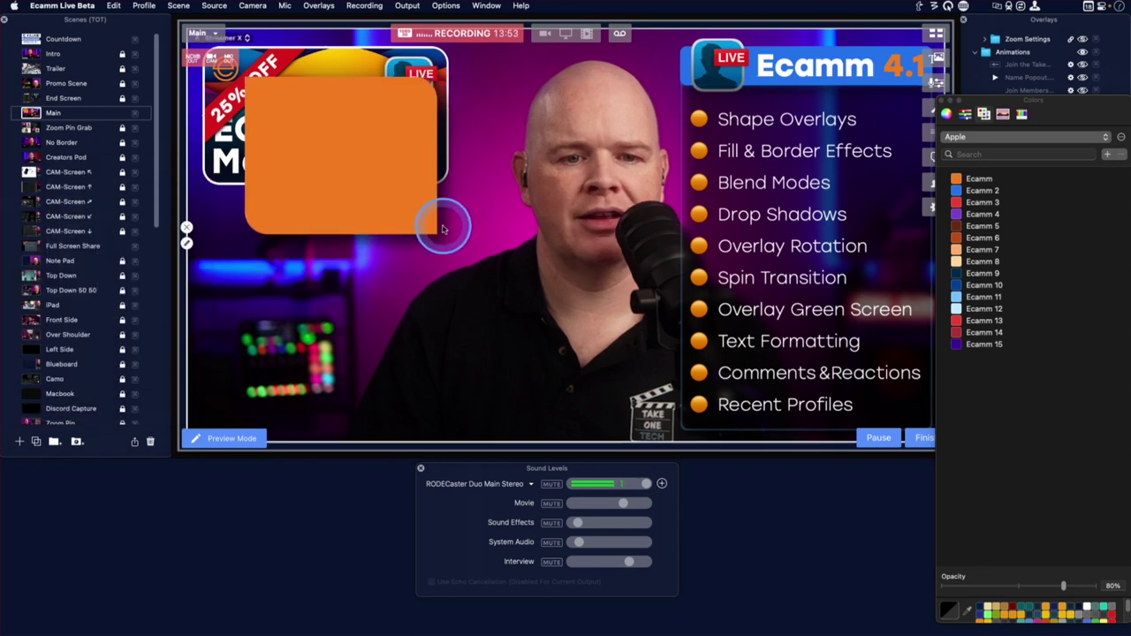
drag(477, 244, 390, 162)
drag(433, 198, 445, 216)
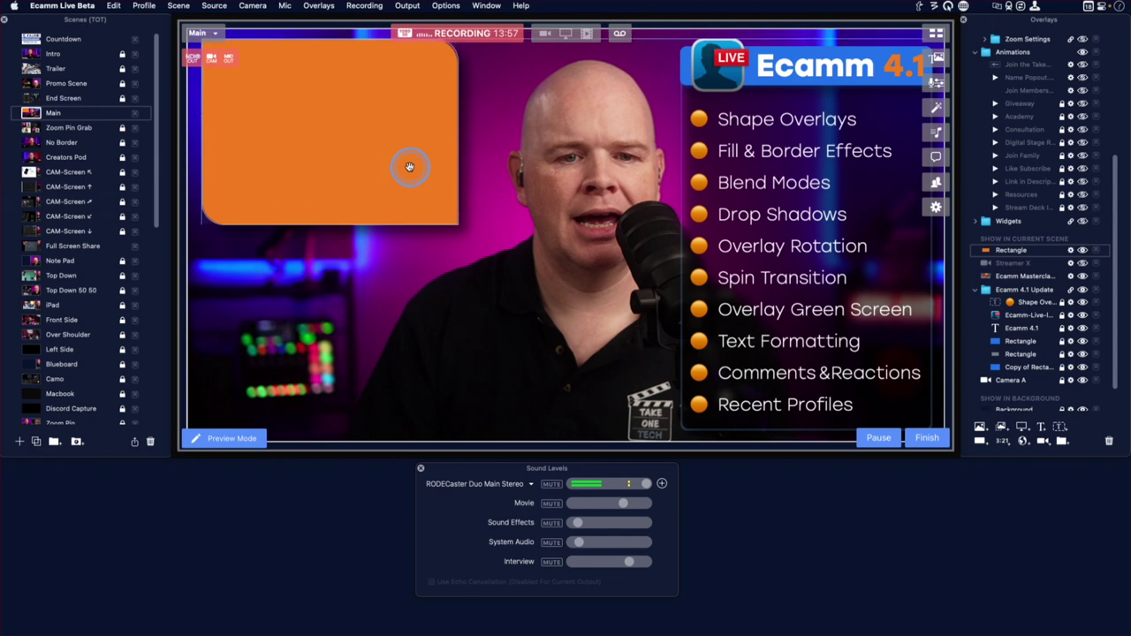
Turn the rectangle's shadow into an even white glow with 100% color opacity, strong blur and minimal distance
click(202, 140)
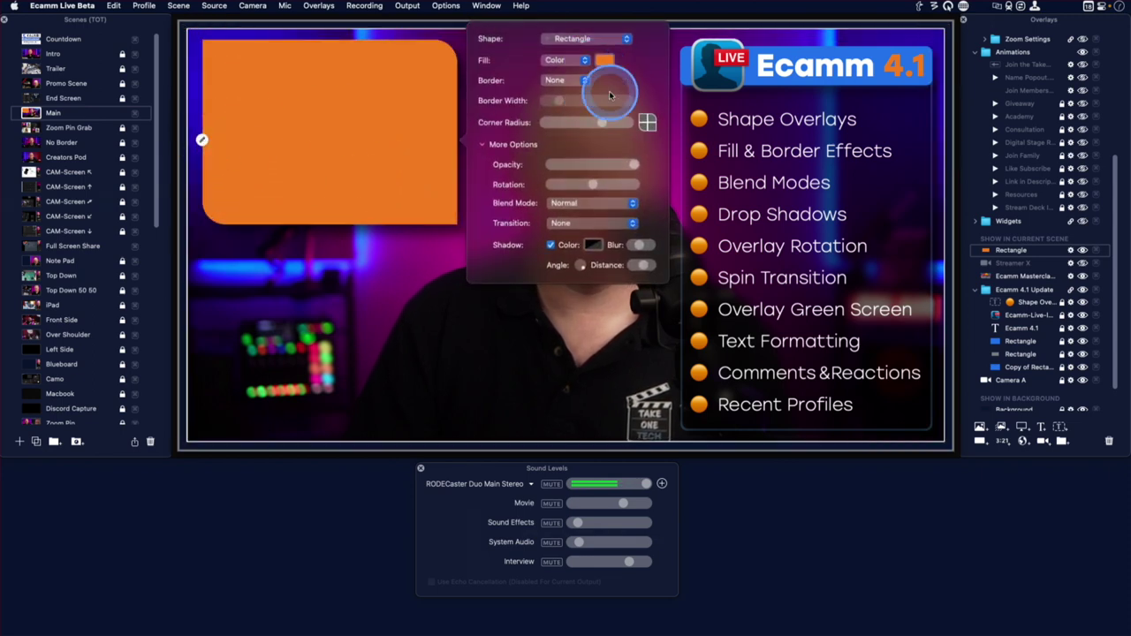
click(597, 247)
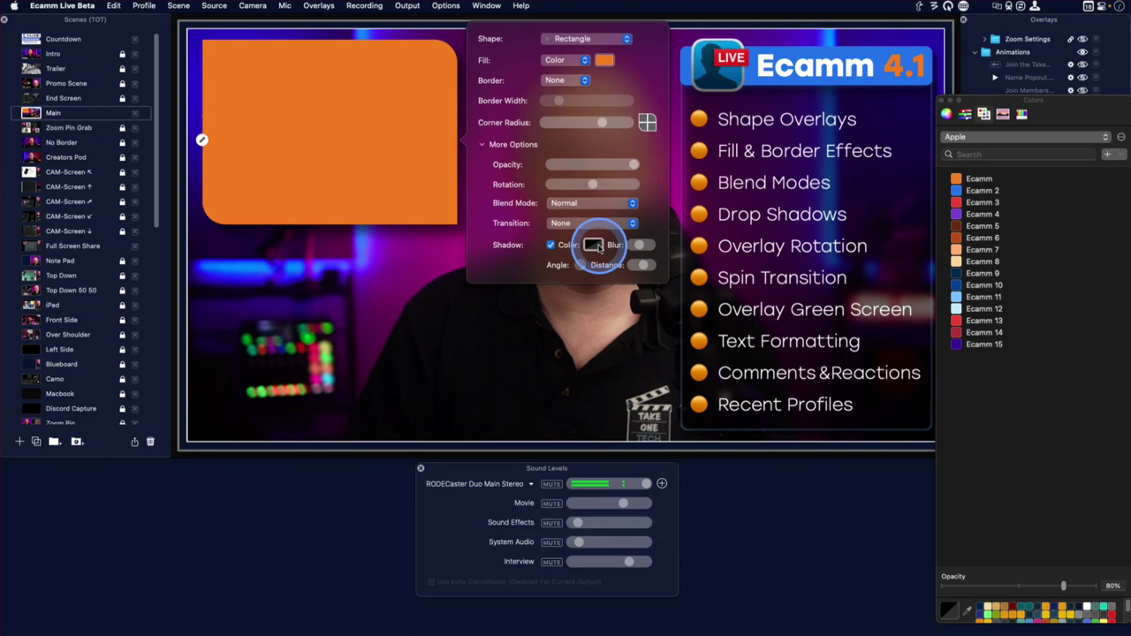
click(1087, 608)
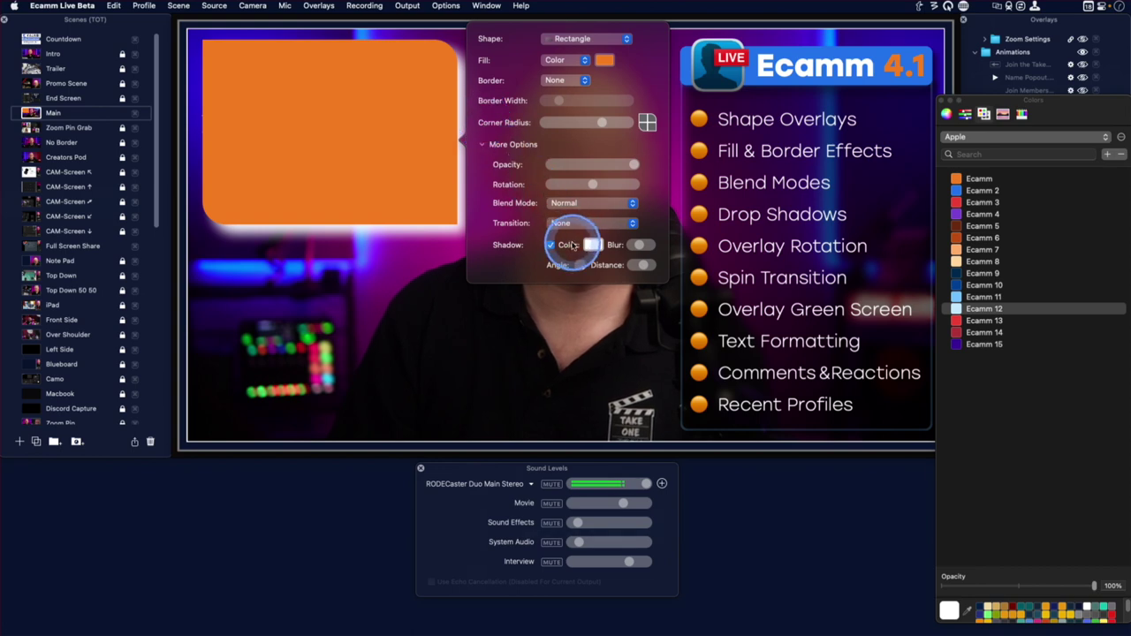
mouse_move(643, 248)
mouse_down()
mouse_move(626, 246)
mouse_move(643, 247)
mouse_move(636, 266)
mouse_move(622, 265)
mouse_move(650, 246)
mouse_up()
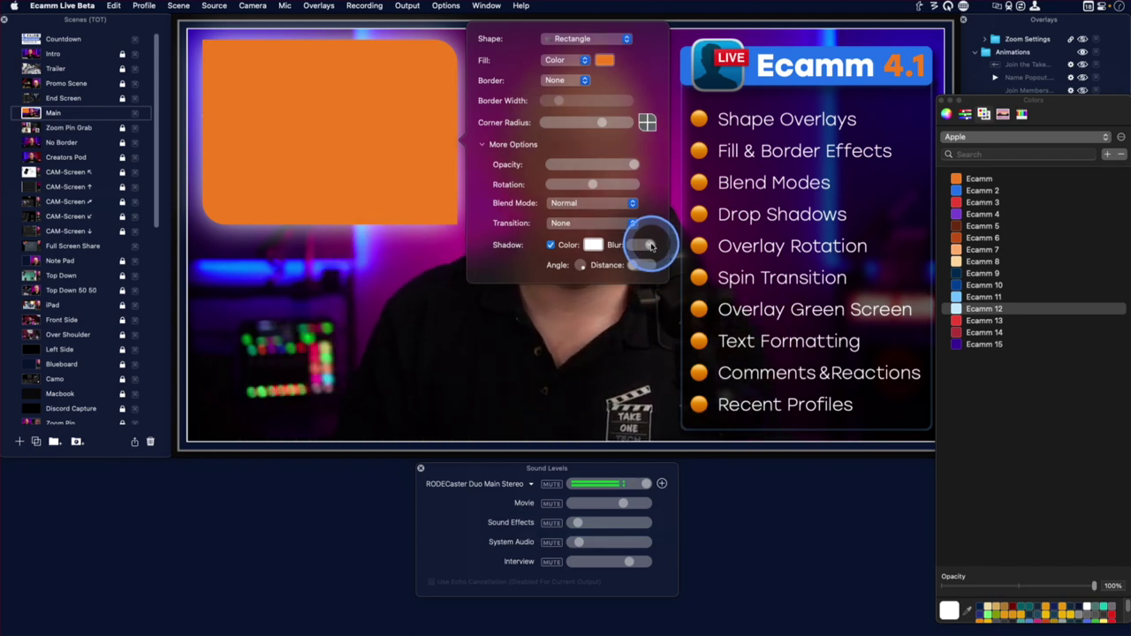
Give the orange rectangle a thin white border of the Color type
click(585, 80)
click(568, 93)
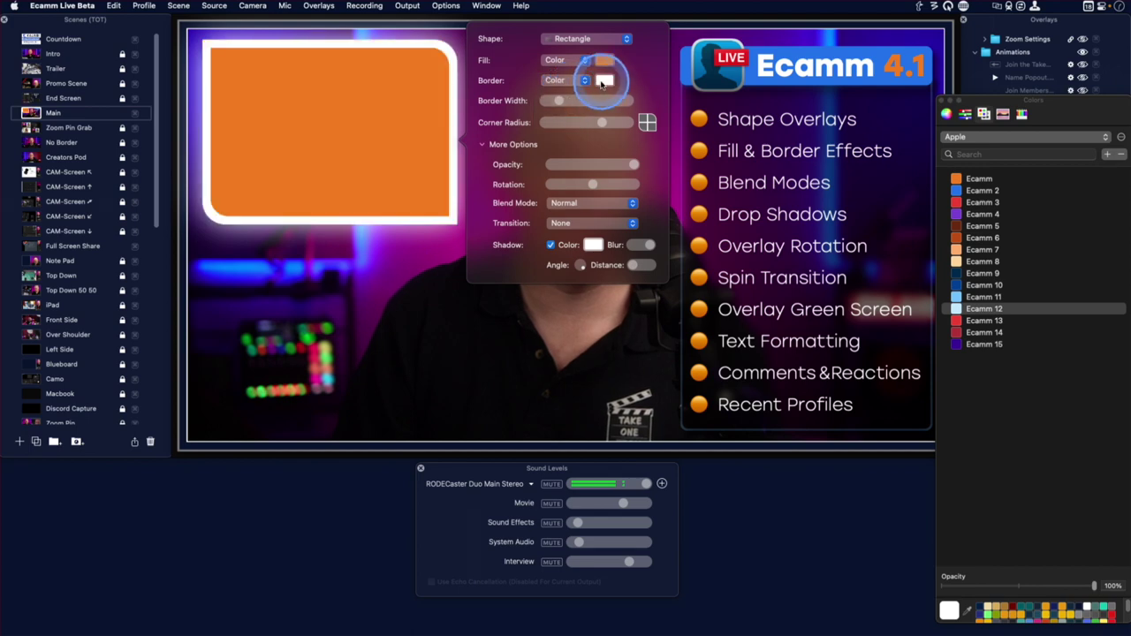
drag(559, 102, 548, 102)
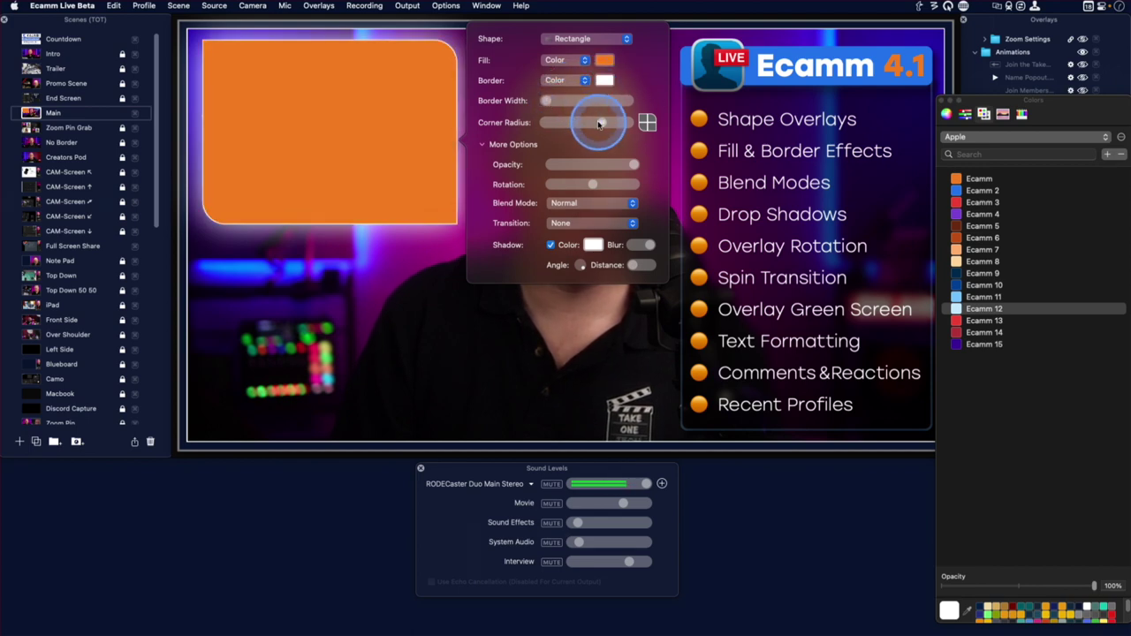
Round all four of the rectangle's corners with a smaller radius and move it below the Ecamm Masterclass image
click(644, 122)
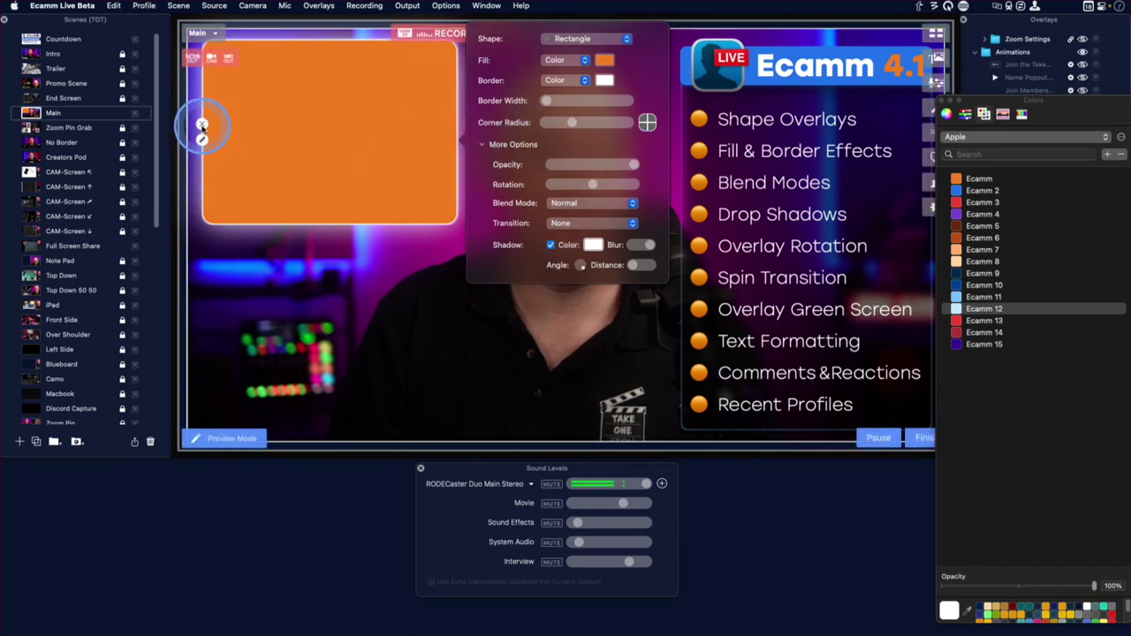
drag(292, 164, 292, 299)
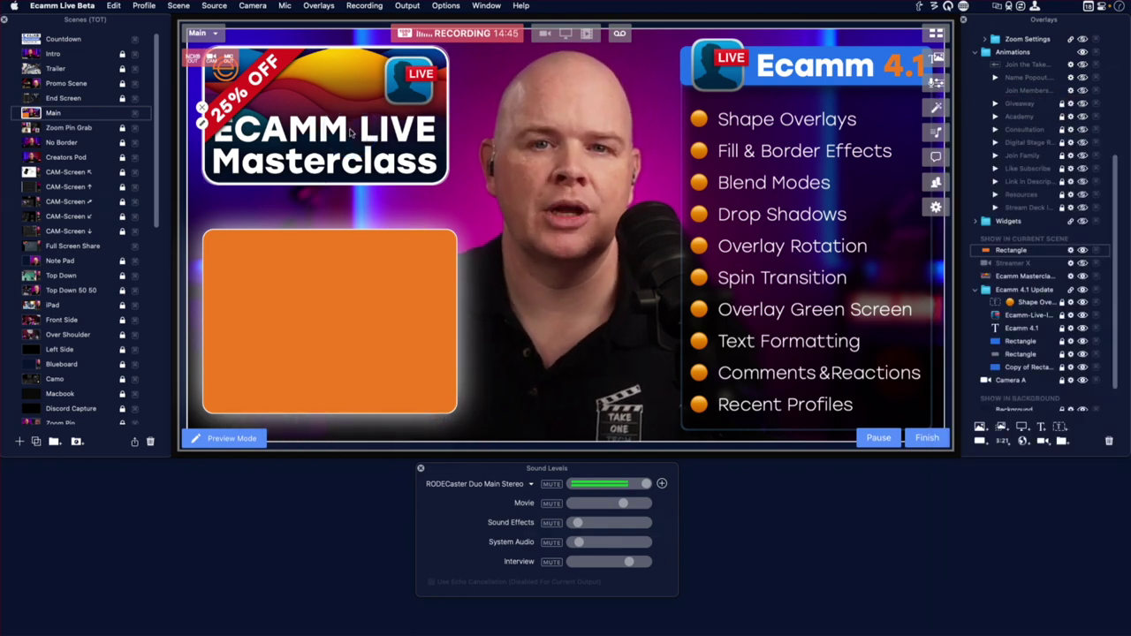
click(359, 204)
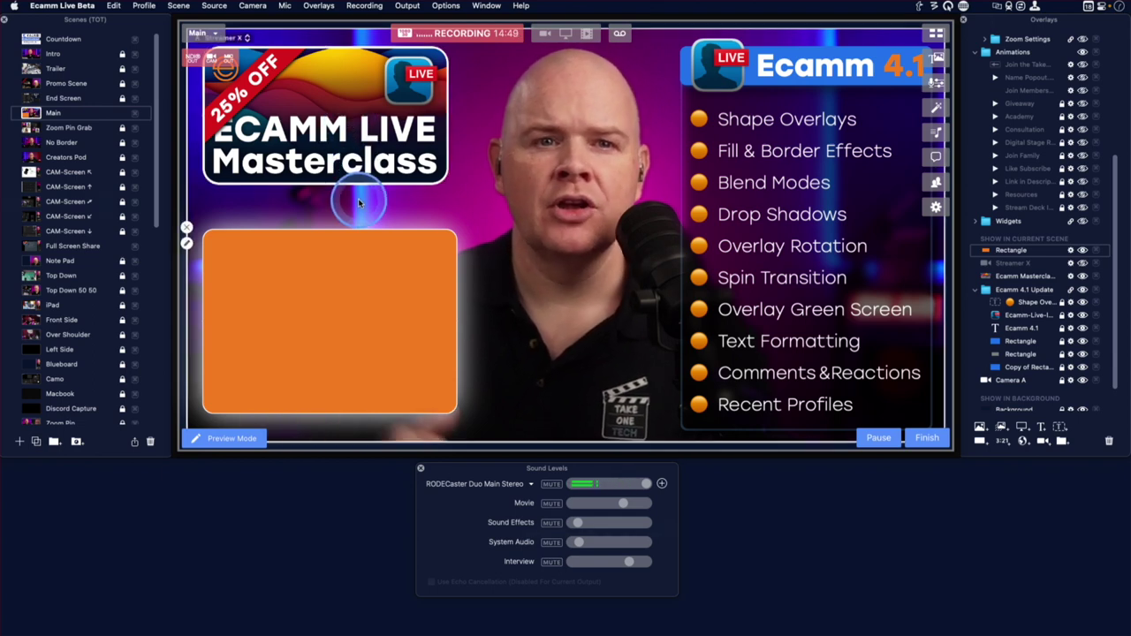
Rotate the orange rectangle slightly counter-clockwise
click(224, 346)
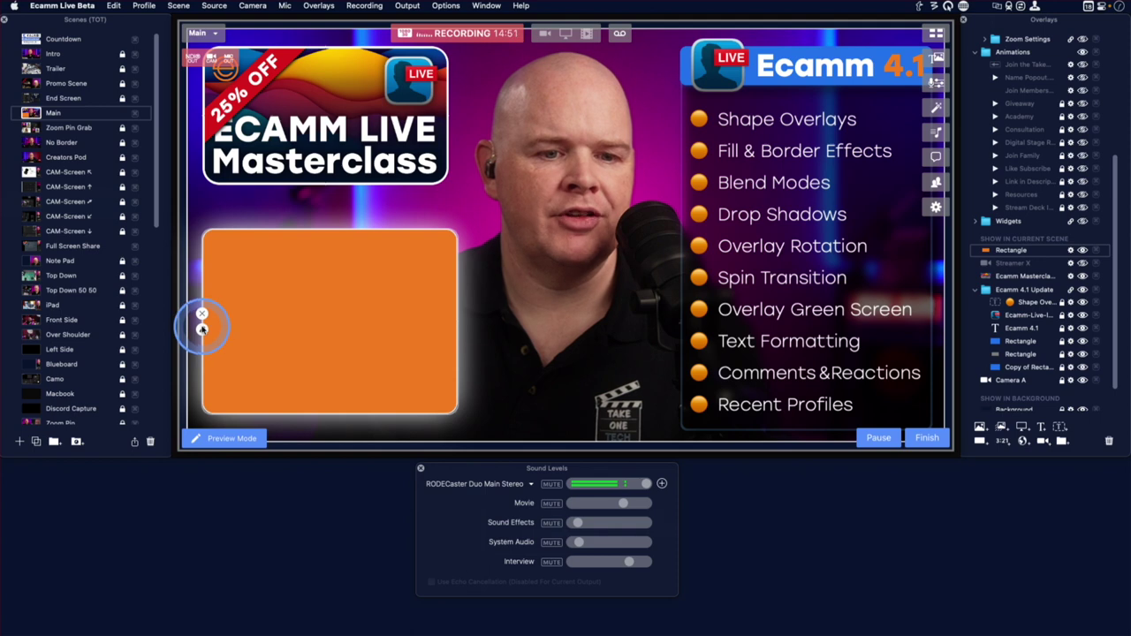
double_click(201, 329)
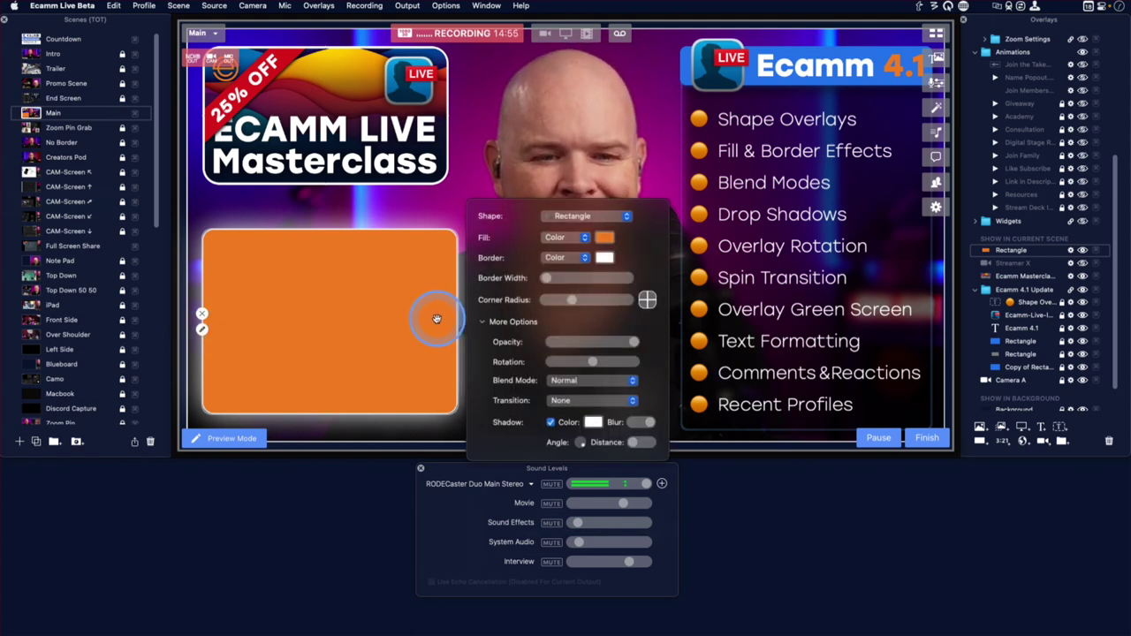
click(563, 331)
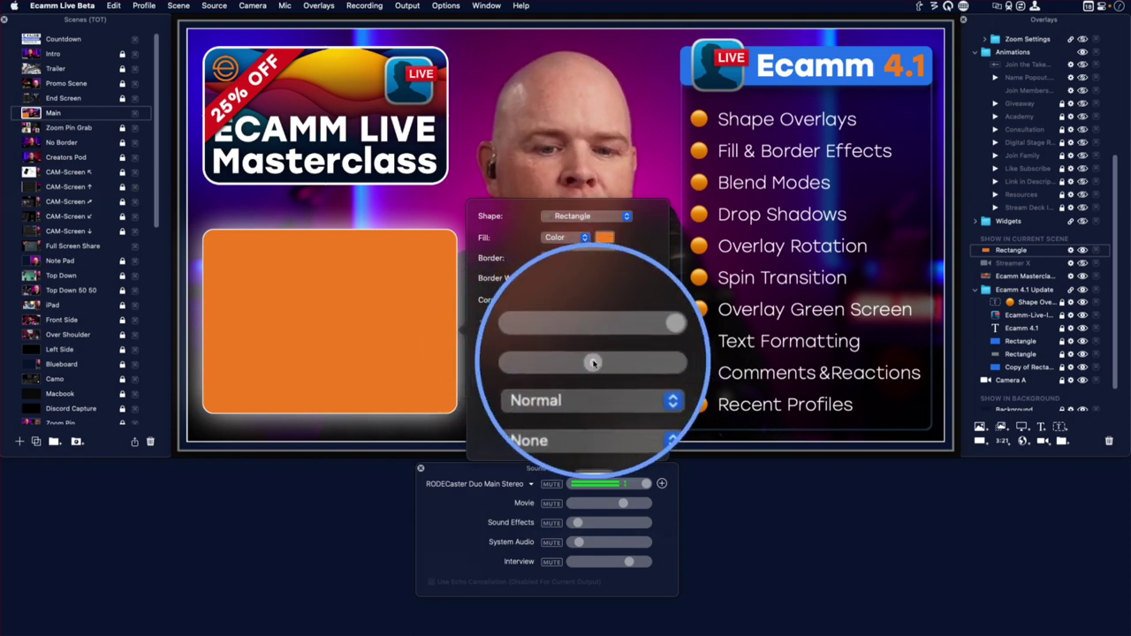
mouse_move(588, 362)
mouse_down()
mouse_move(608, 363)
mouse_move(590, 362)
mouse_up()
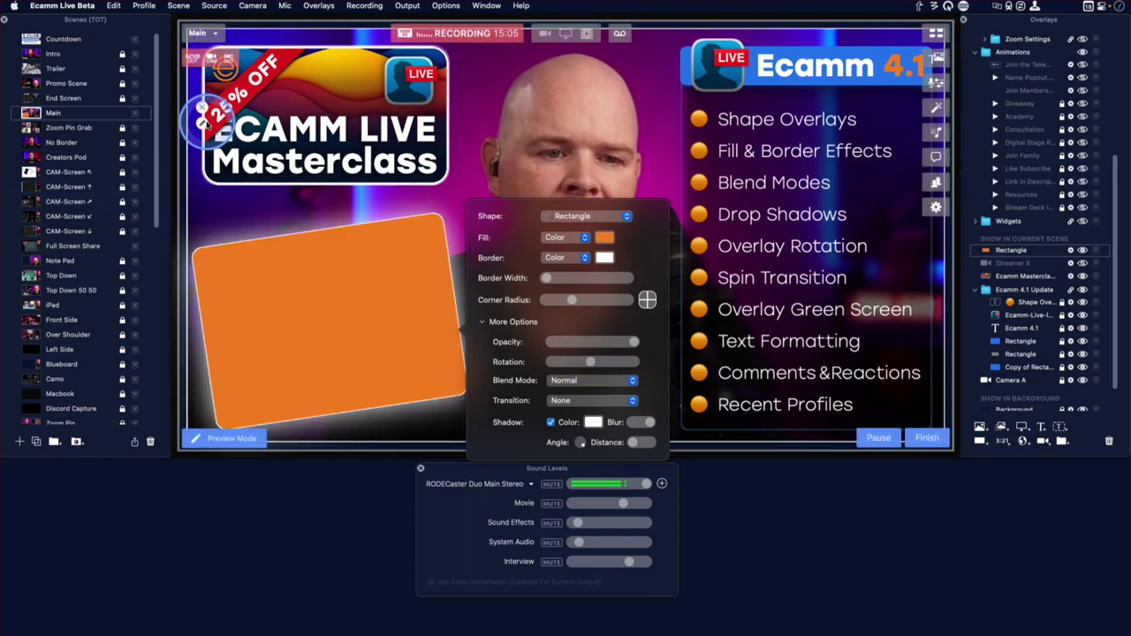
Tilt the Ecamm Masterclass image slightly counter-clockwise and move it down a little
click(209, 129)
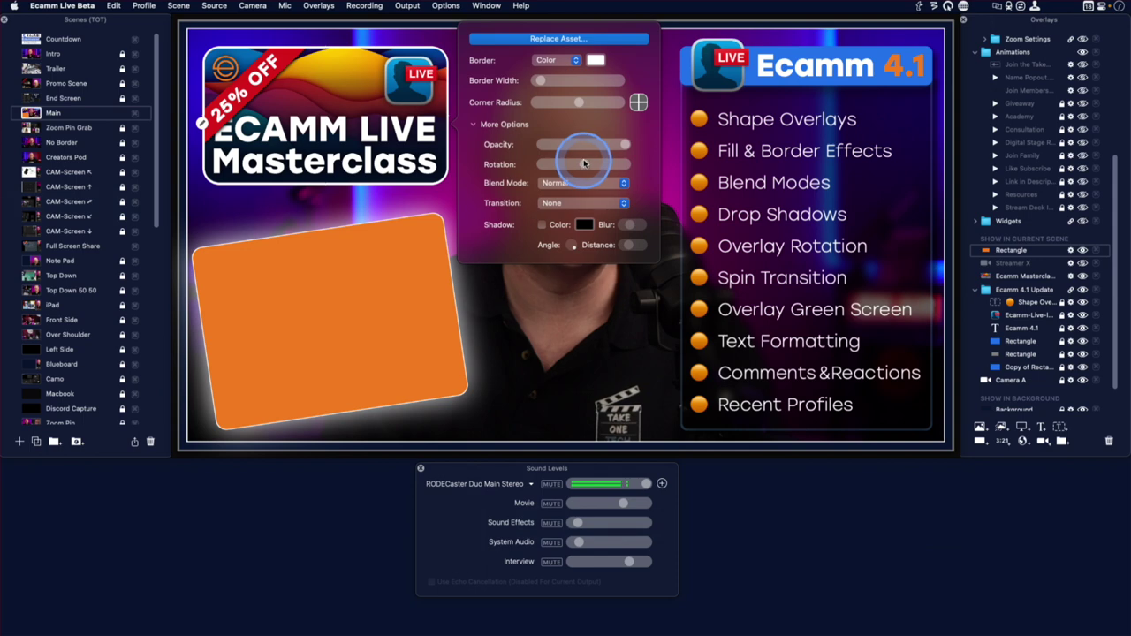
drag(583, 164, 581, 165)
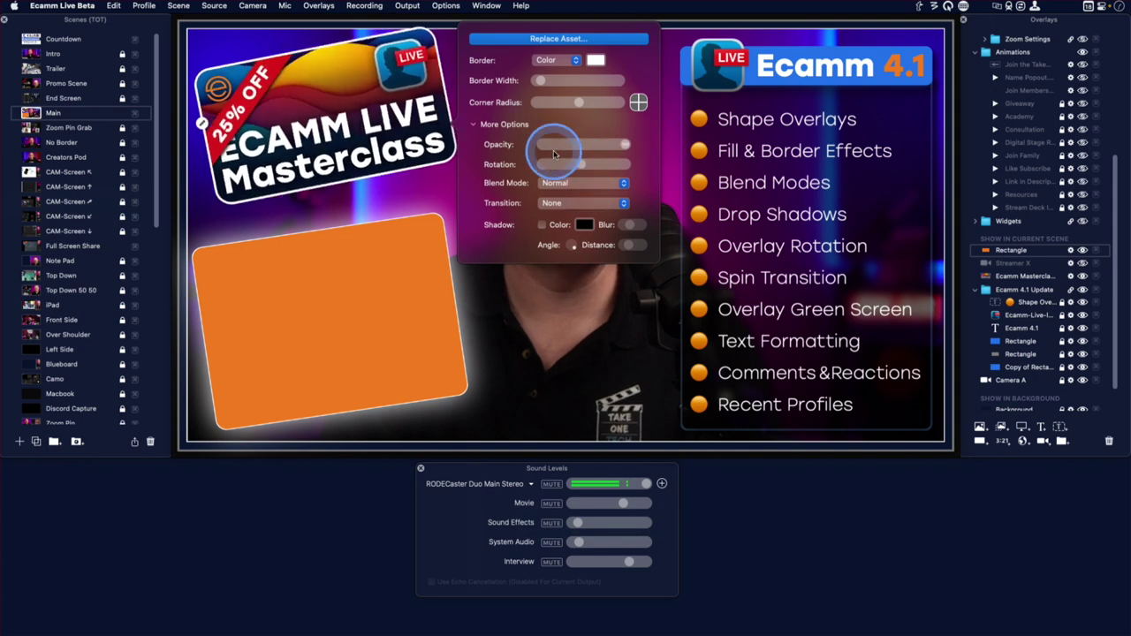
click(415, 133)
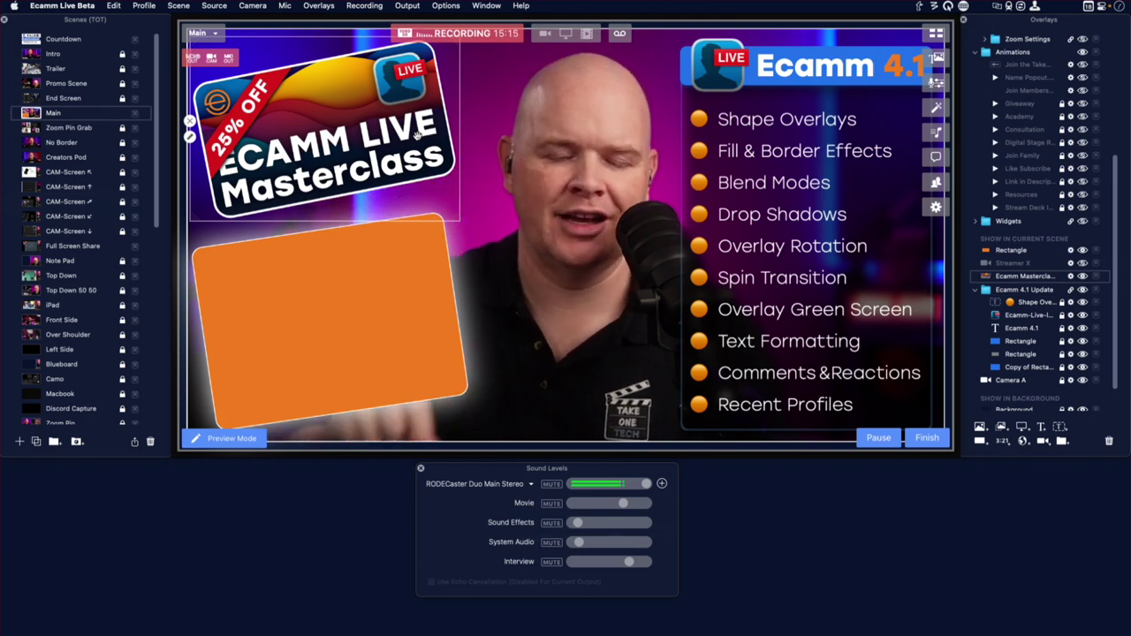
click(417, 134)
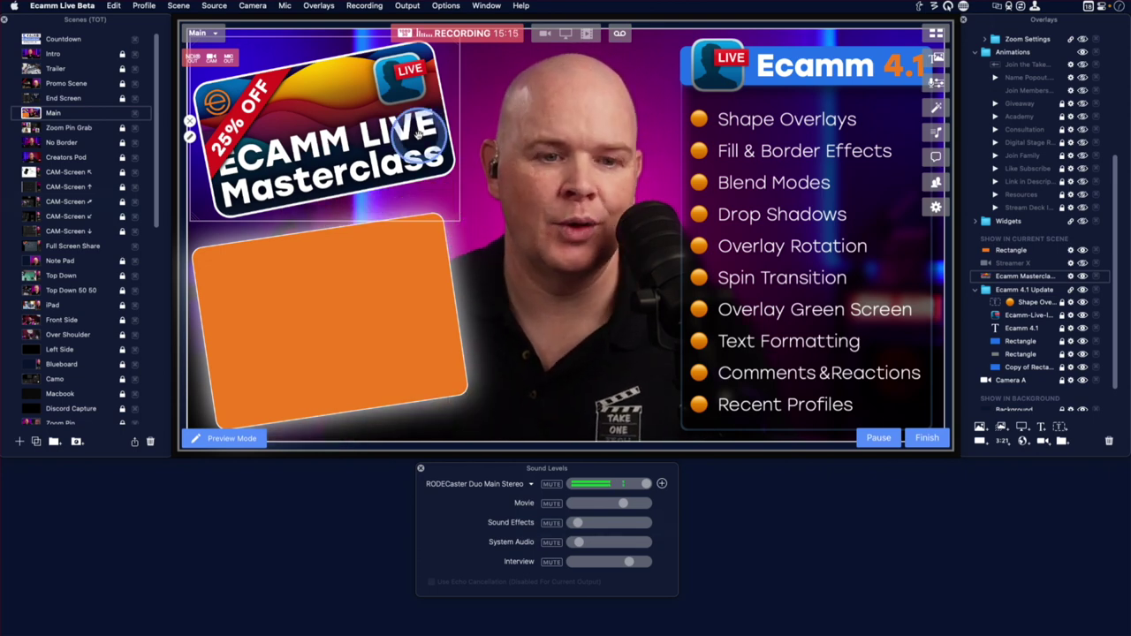
Try a steeper counter-clockwise tilt on the Ecamm Masterclass image and set its rotation back to 0
click(189, 136)
click(604, 172)
mouse_move(592, 165)
mouse_down()
mouse_move(582, 164)
mouse_move(640, 164)
mouse_move(537, 164)
mouse_move(595, 170)
mouse_up()
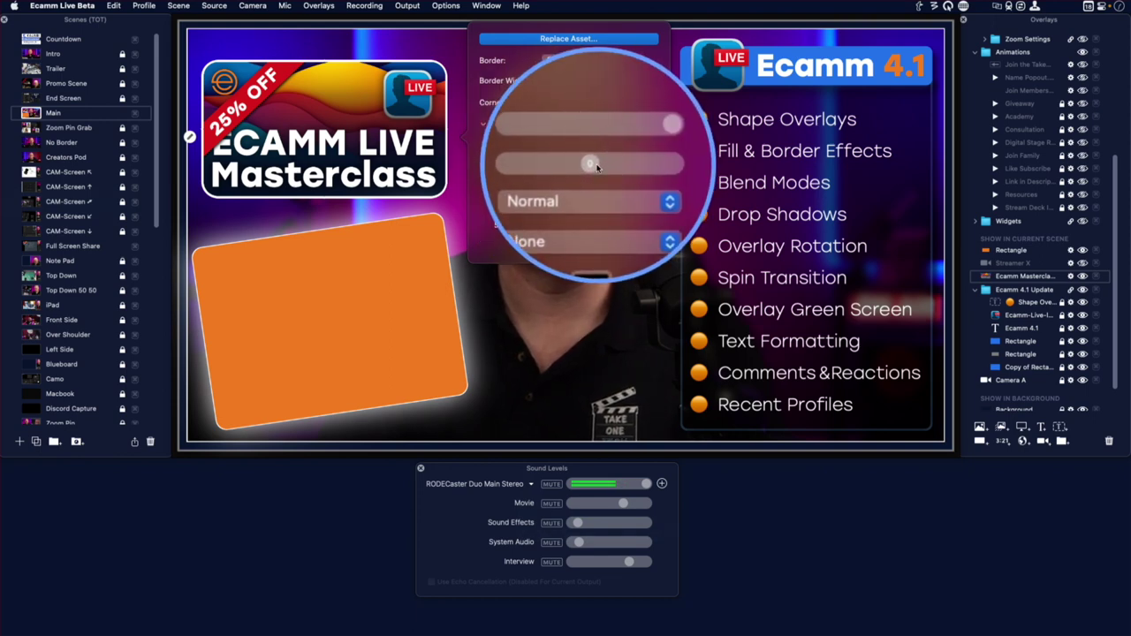
drag(601, 163, 585, 170)
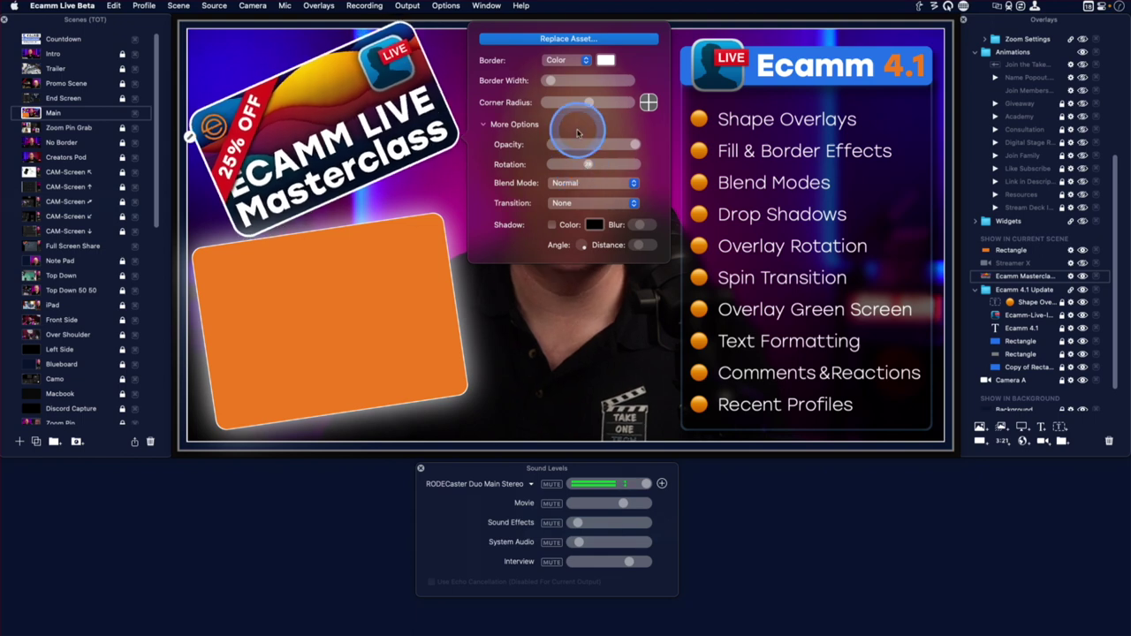
drag(627, 146, 594, 167)
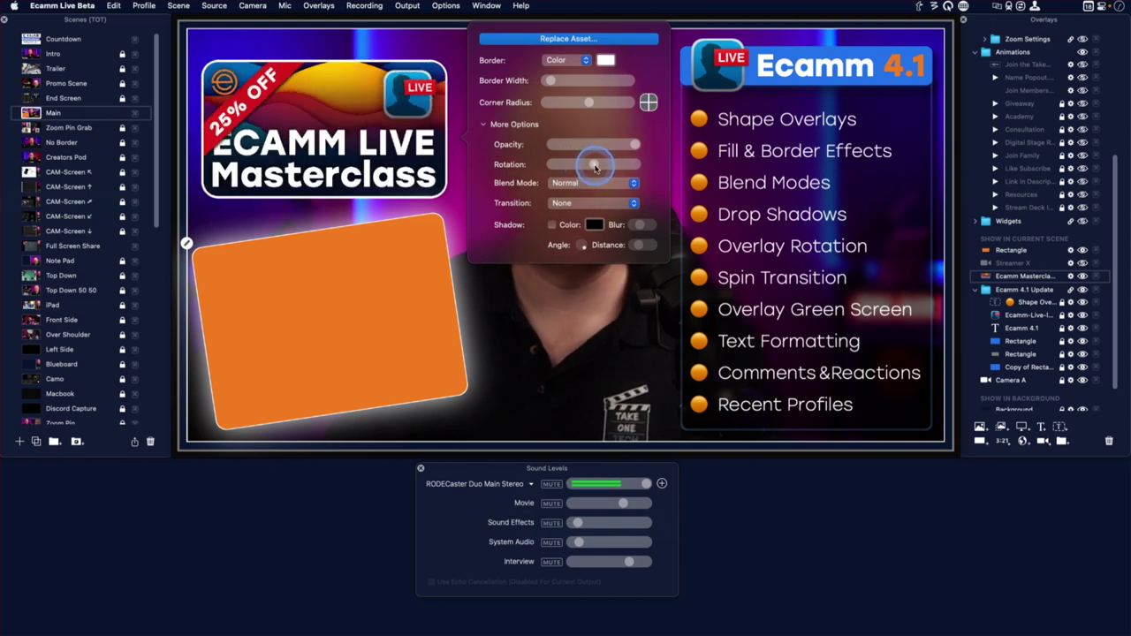
drag(595, 167, 593, 323)
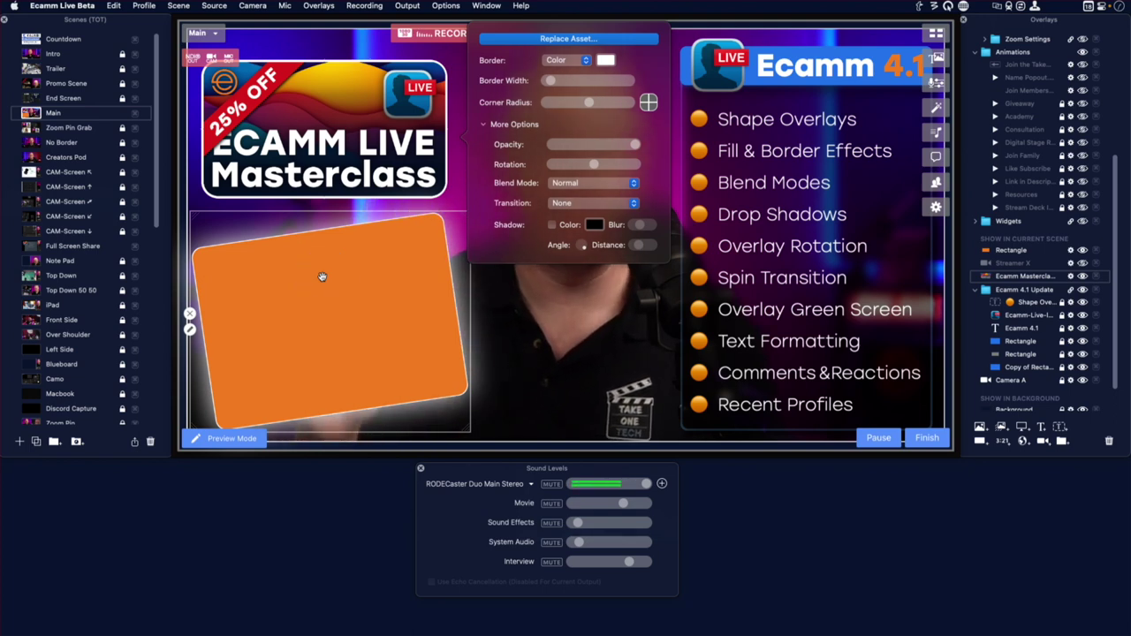
click(638, 482)
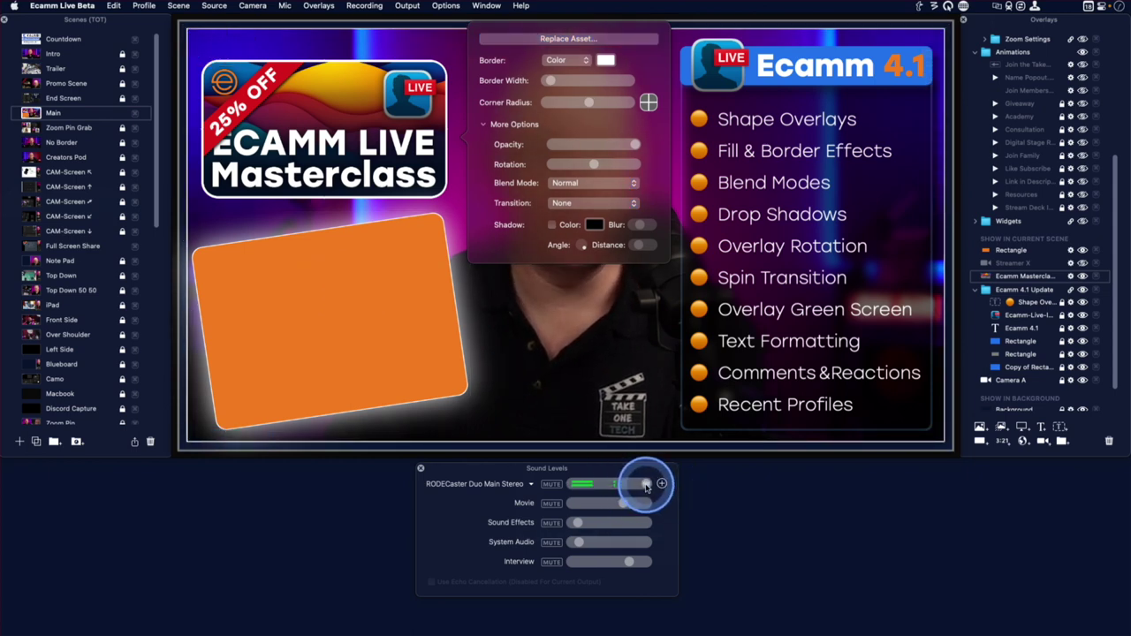
mouse_move(405, 301)
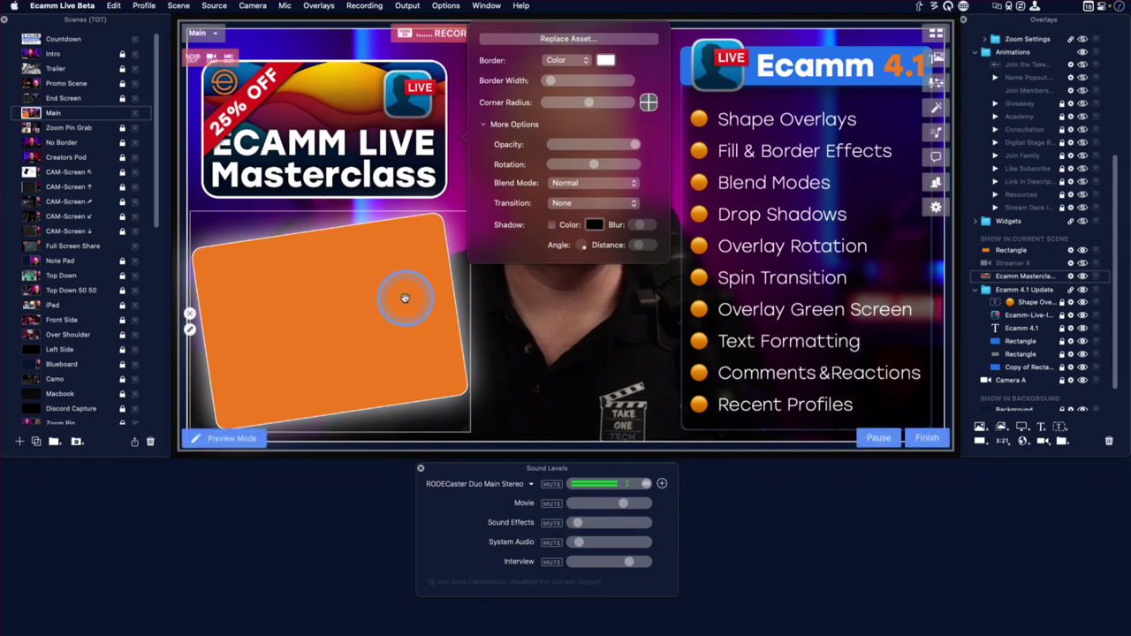
click(449, 239)
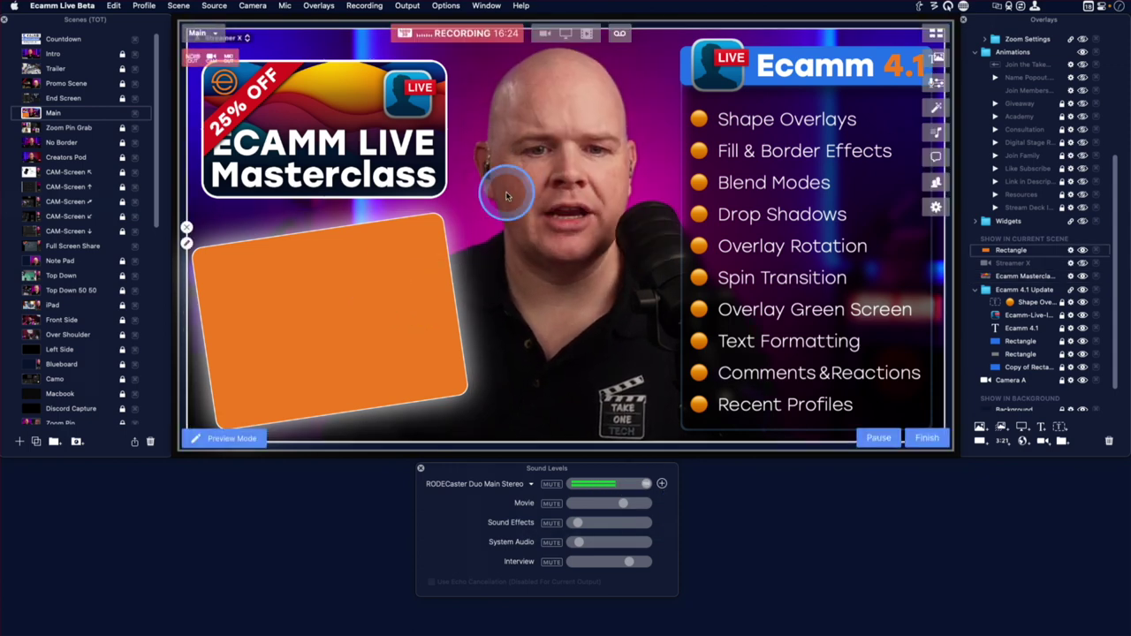
click(190, 329)
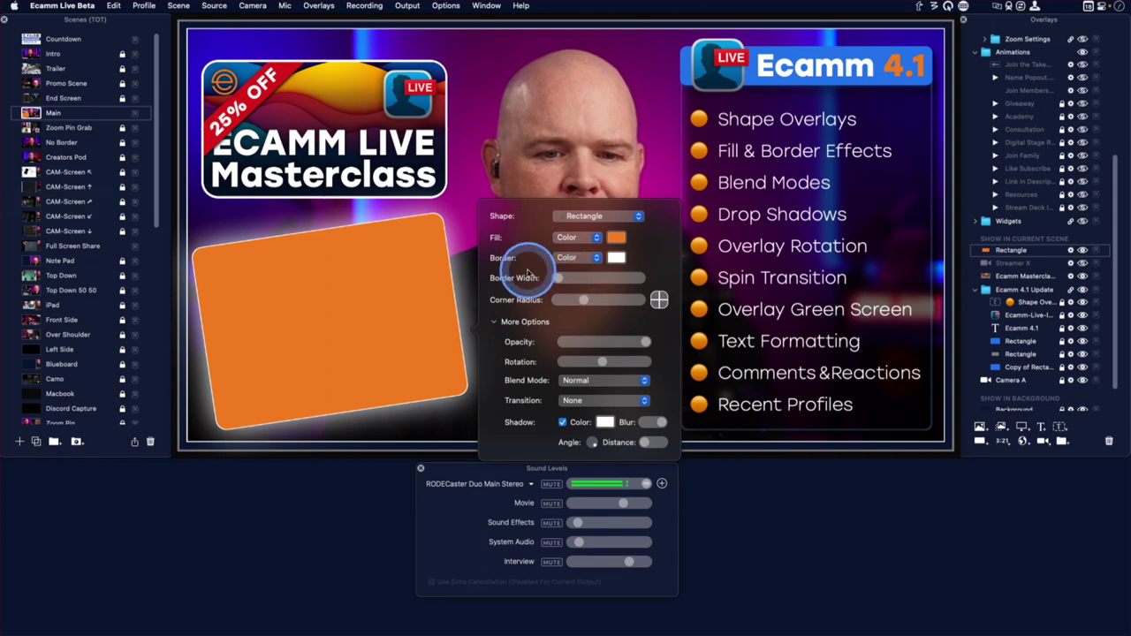
click(579, 381)
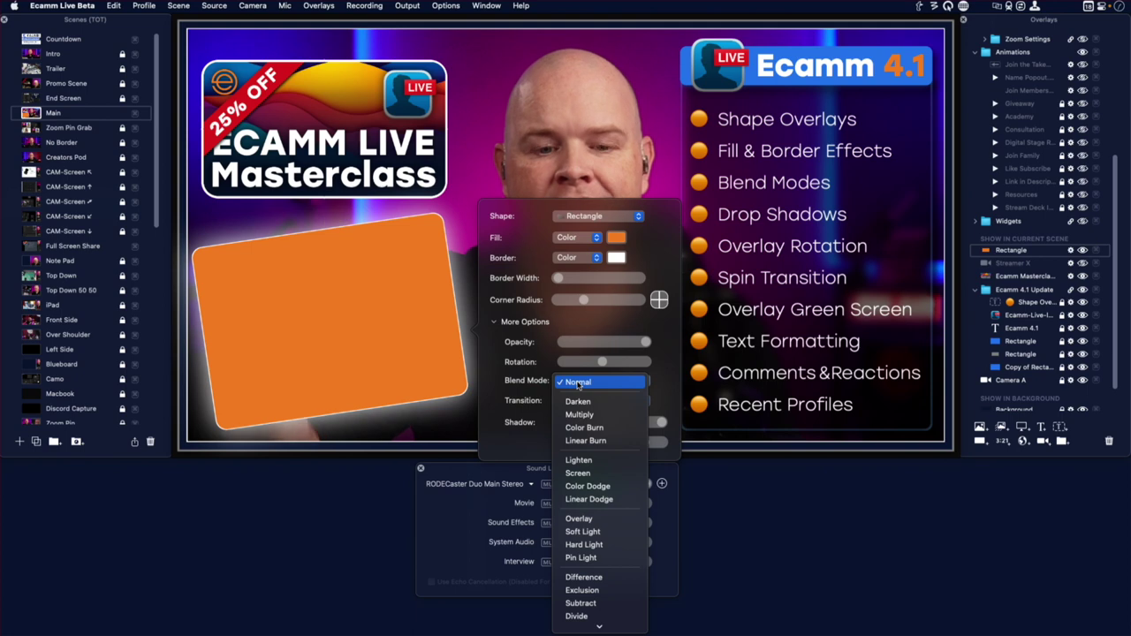
click(493, 221)
Move the tilted orange rectangle over the presenter's face and set its blend mode to Darken
drag(348, 291, 495, 285)
drag(362, 329, 479, 168)
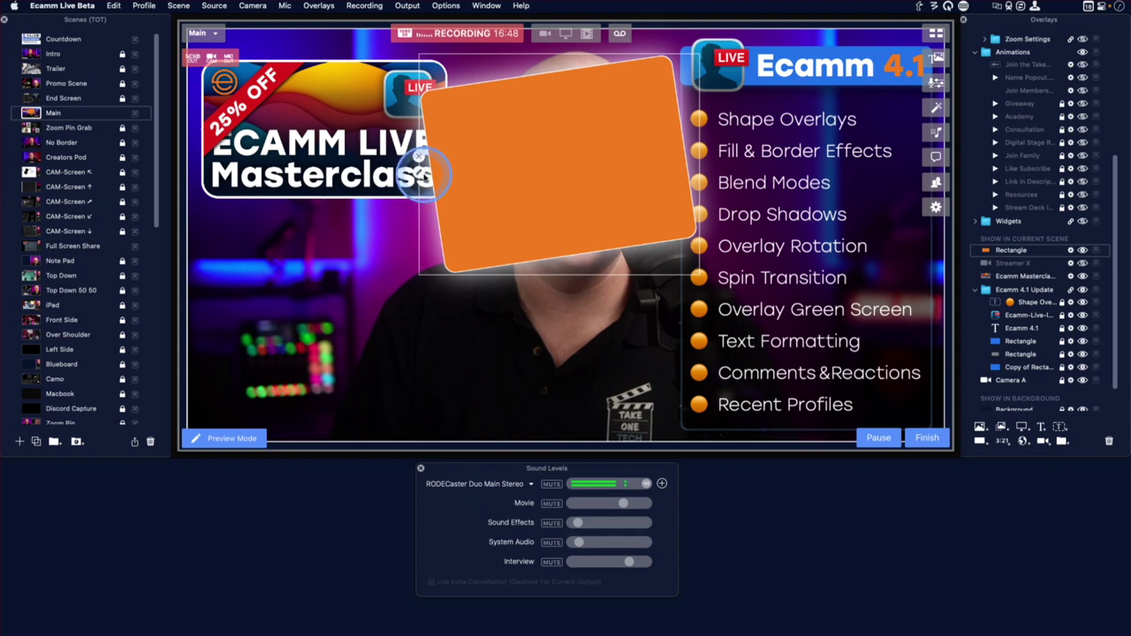
click(419, 174)
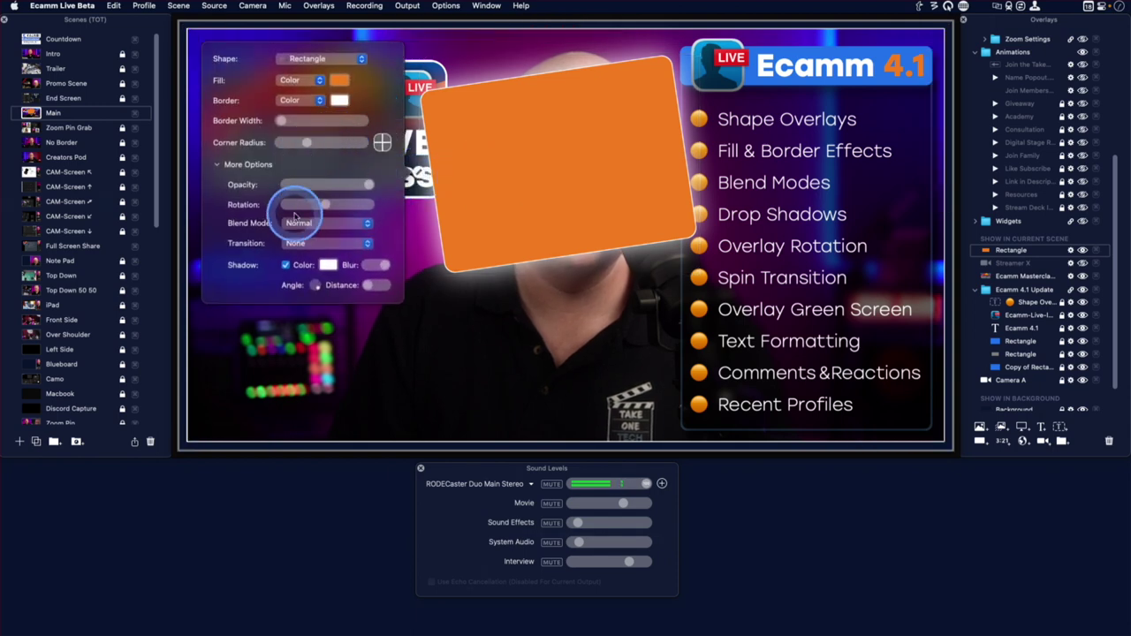
click(313, 224)
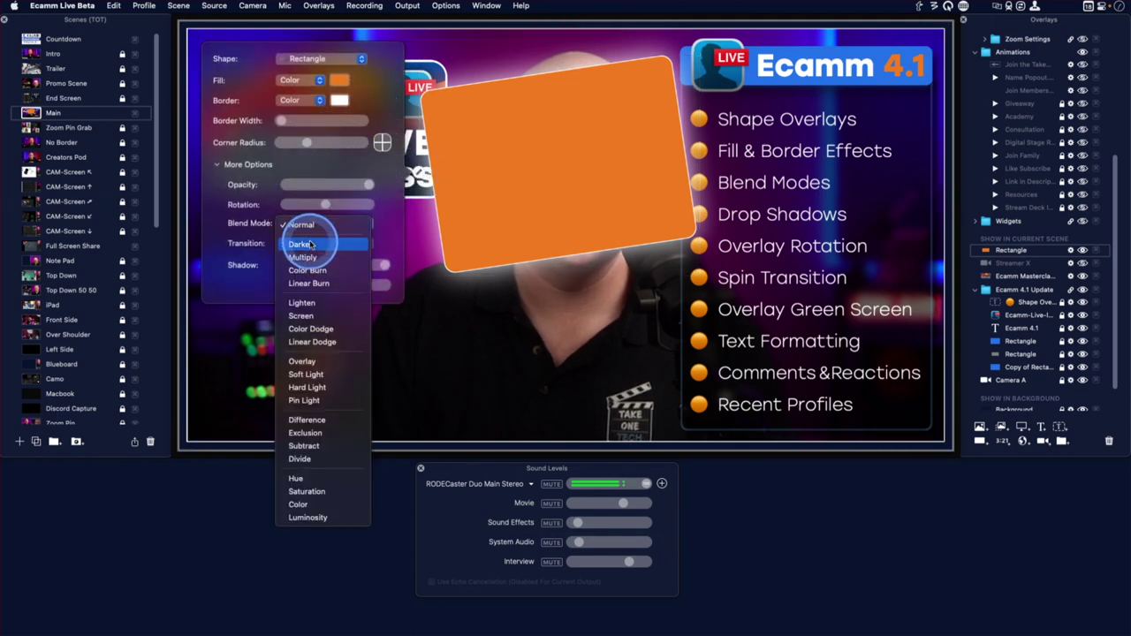
click(311, 244)
drag(480, 189, 556, 220)
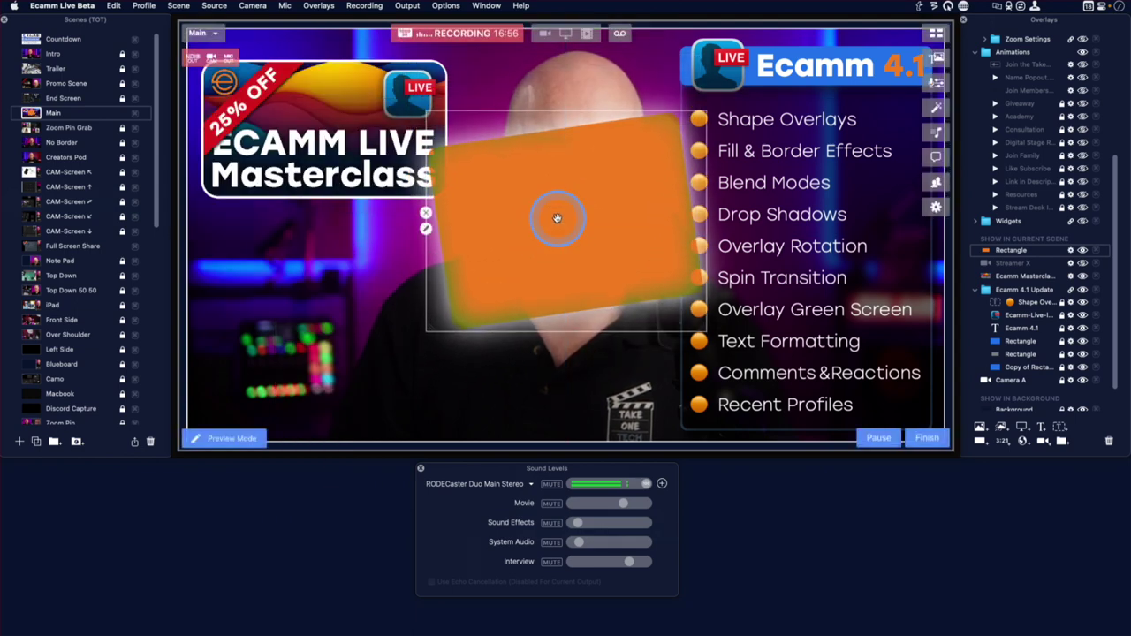
Turn off the orange rectangle's shadow and reposition the rectangle to cover the presenter's whole head
click(426, 229)
click(293, 323)
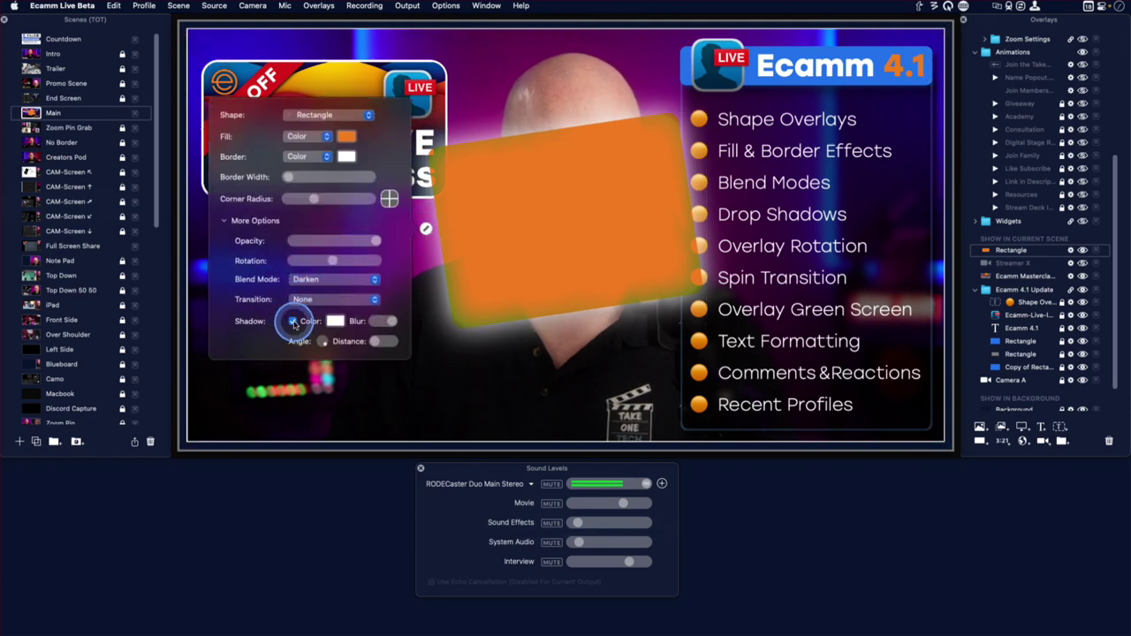
click(610, 155)
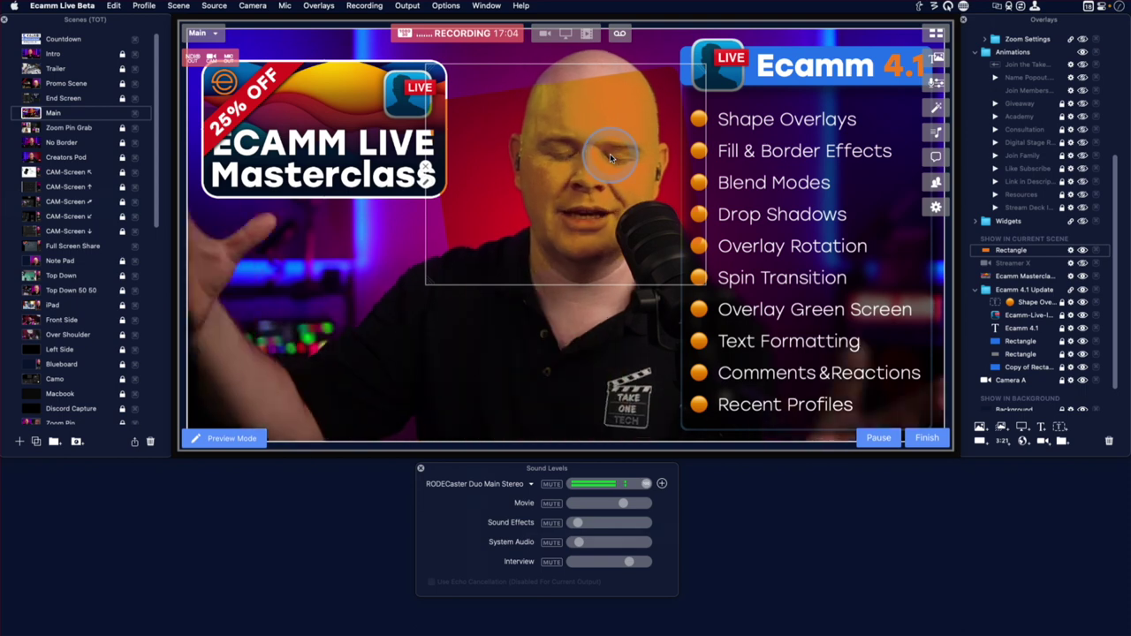
drag(609, 154, 568, 139)
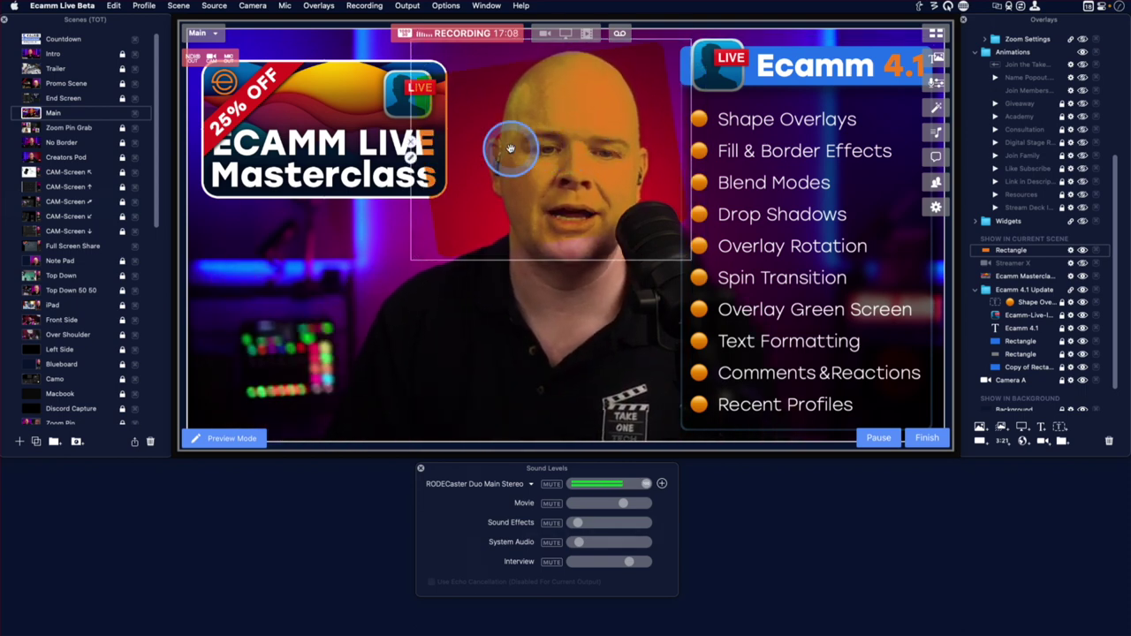
Try the Multiply, Color Burn and Linear Burn blend modes on the rectangle over the presenter's face
double_click(411, 157)
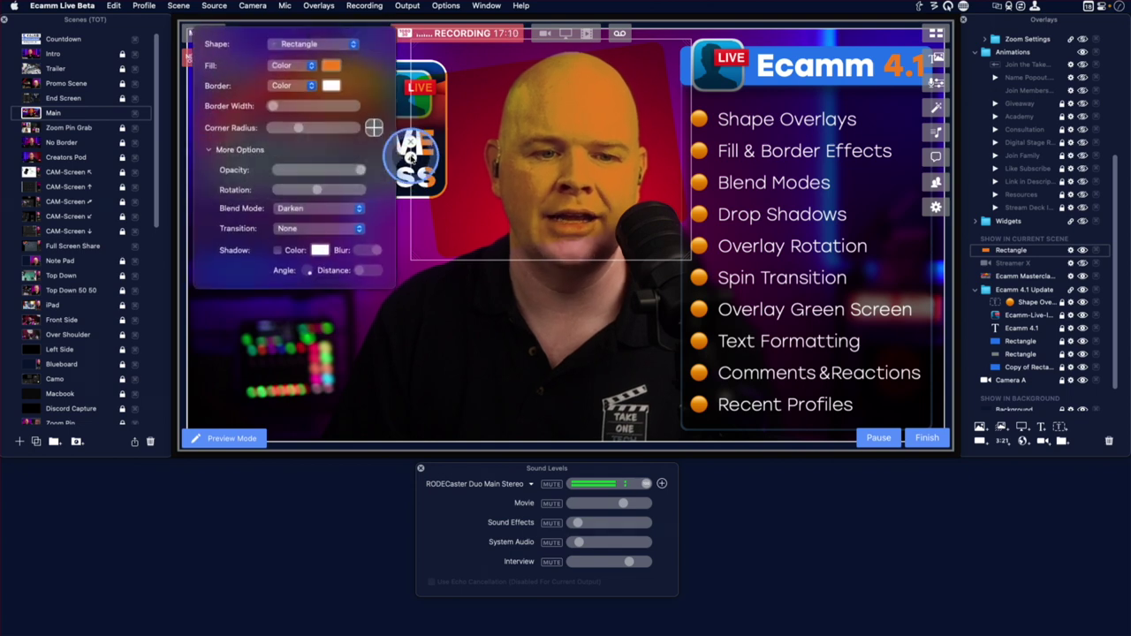
click(360, 208)
click(341, 222)
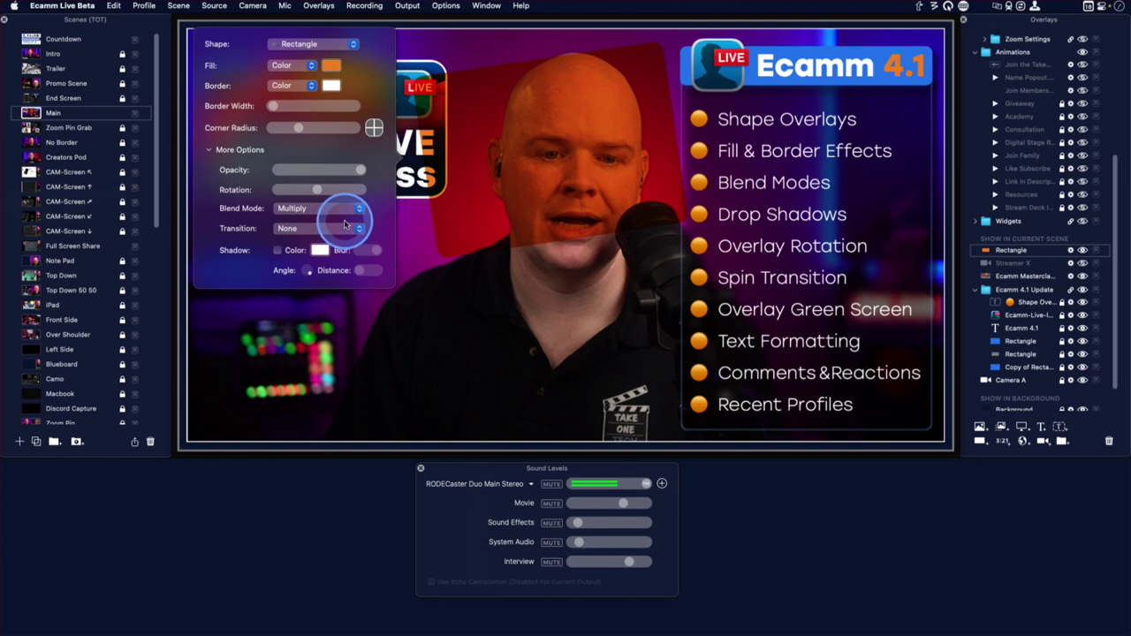
click(358, 209)
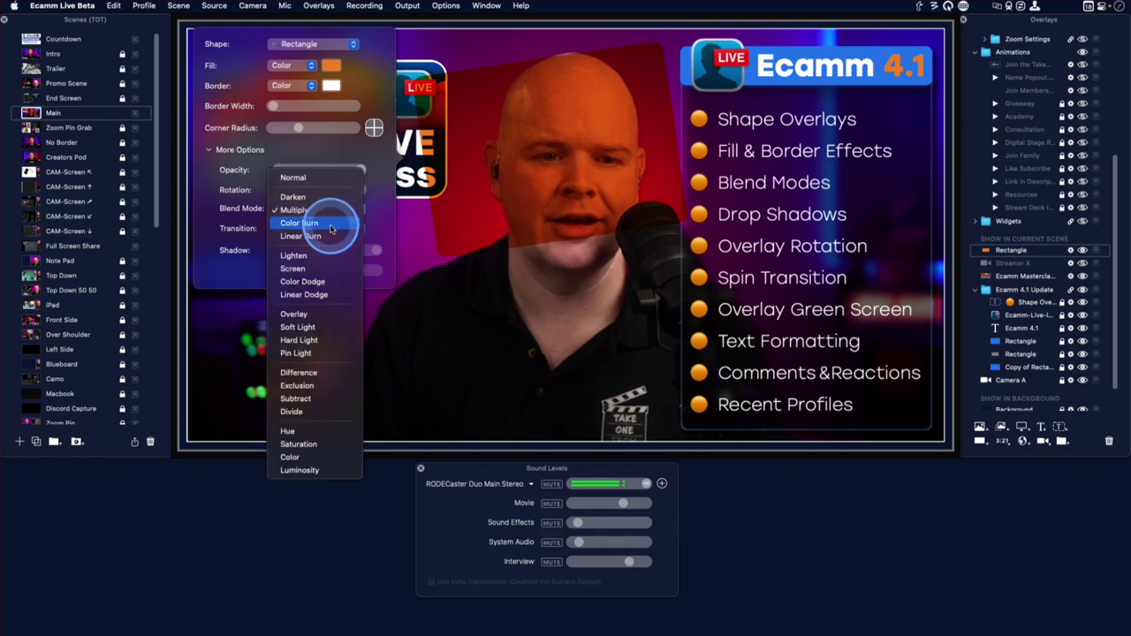
click(332, 228)
click(361, 211)
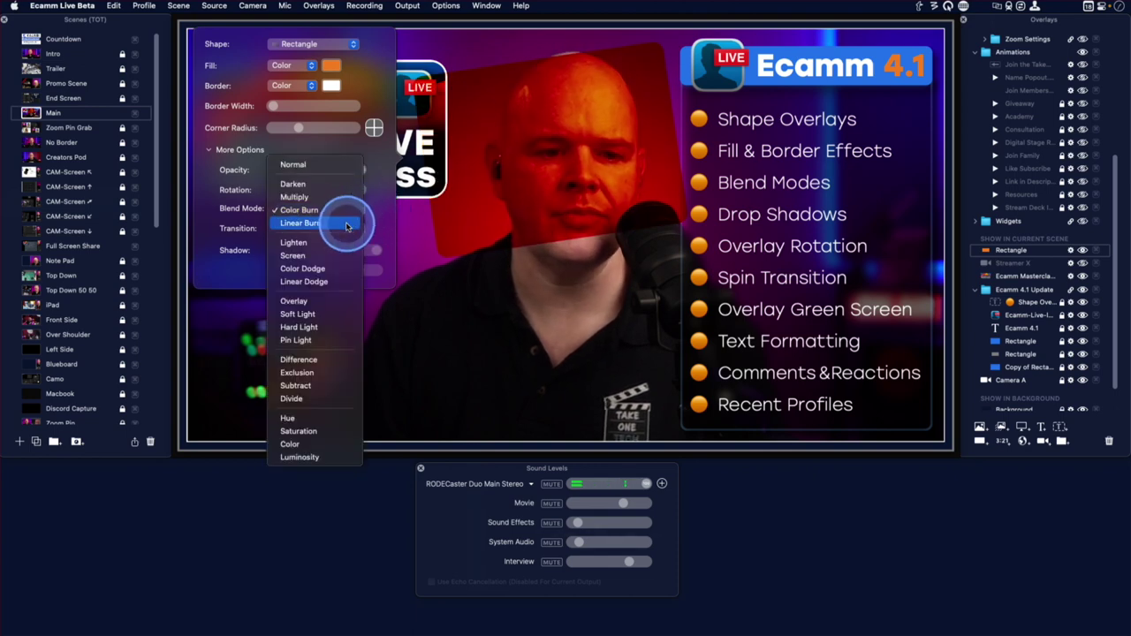
click(347, 228)
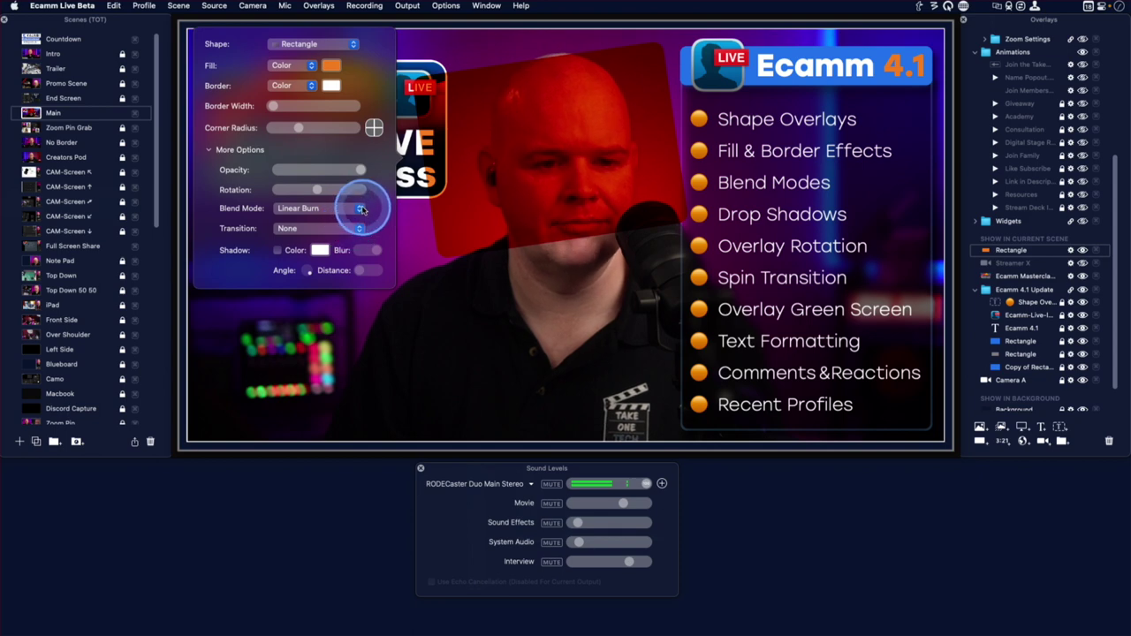
Try the Lighten, Screen, Color Dodge and Soft Light blend modes on the rectangle
click(359, 208)
click(324, 233)
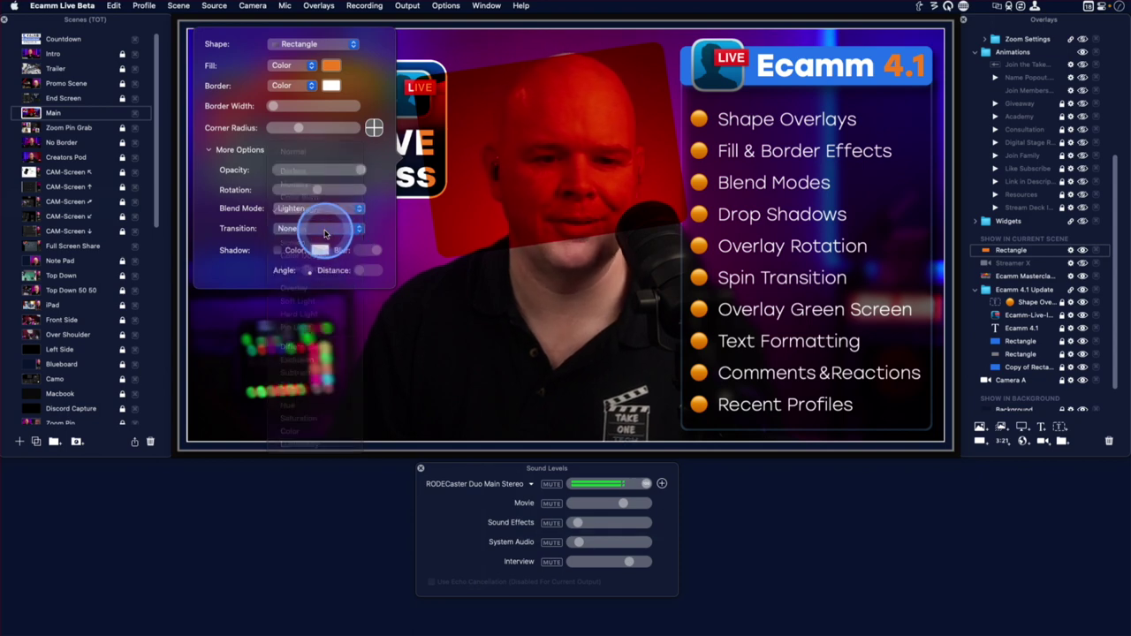
click(360, 208)
click(348, 225)
click(359, 209)
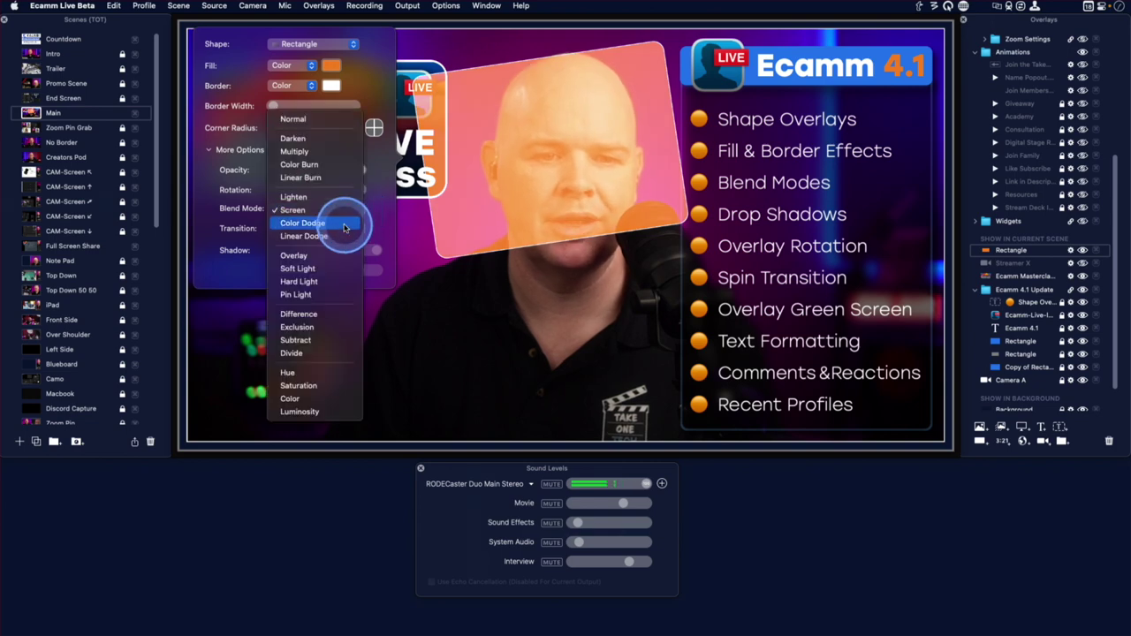
click(345, 226)
click(359, 210)
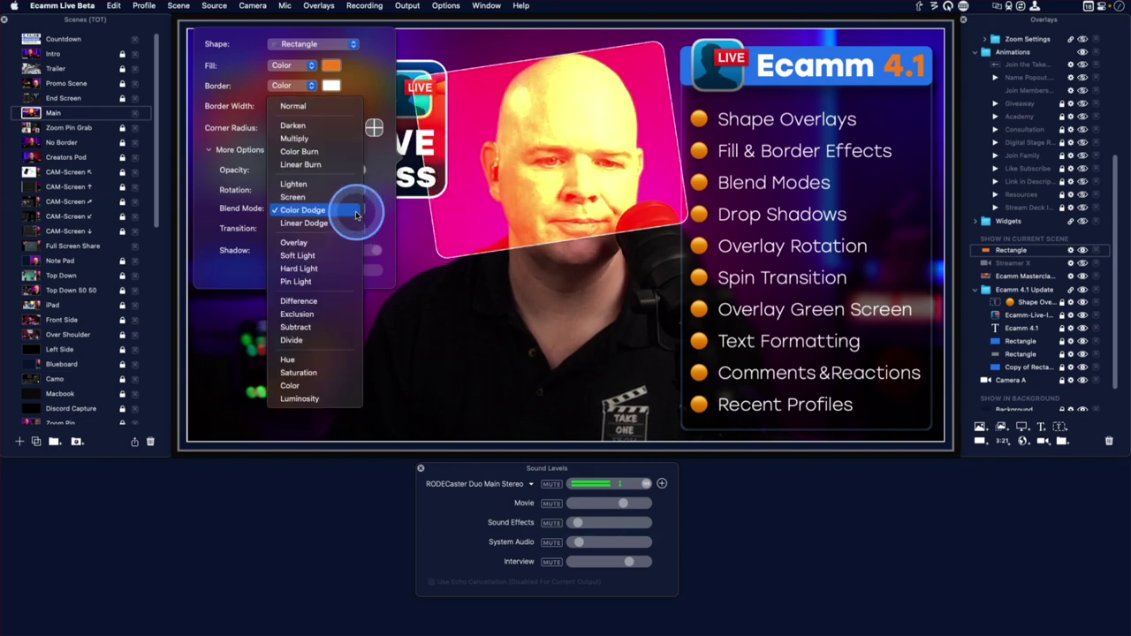
click(341, 255)
Set the rectangle's blend mode to Exclusion and move the rectangle around over the presenter's face
click(354, 209)
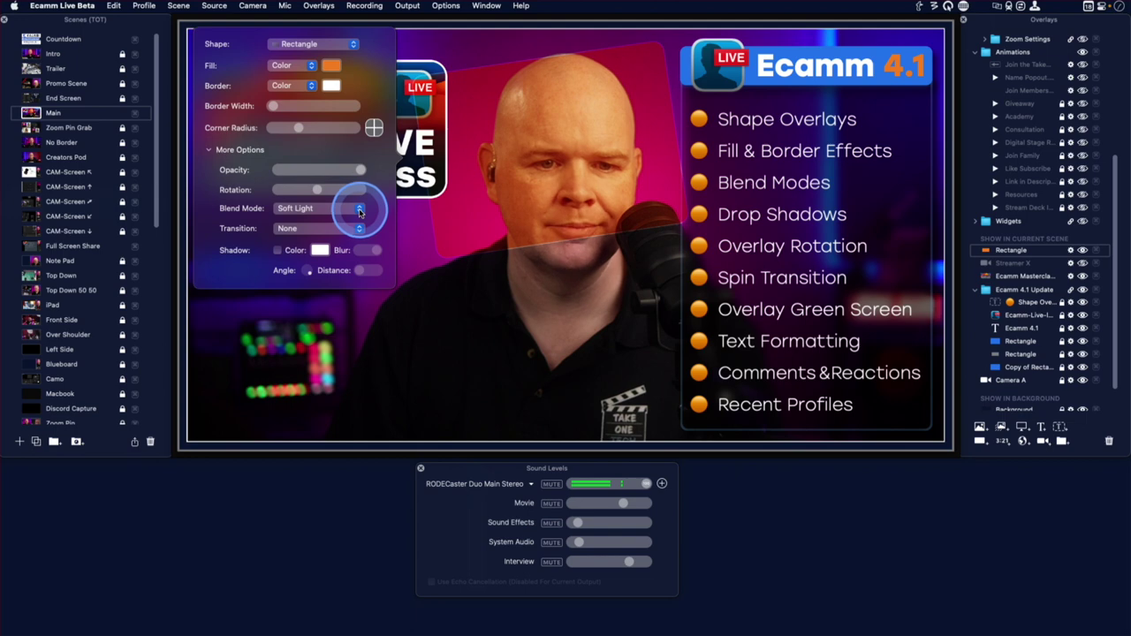
click(333, 275)
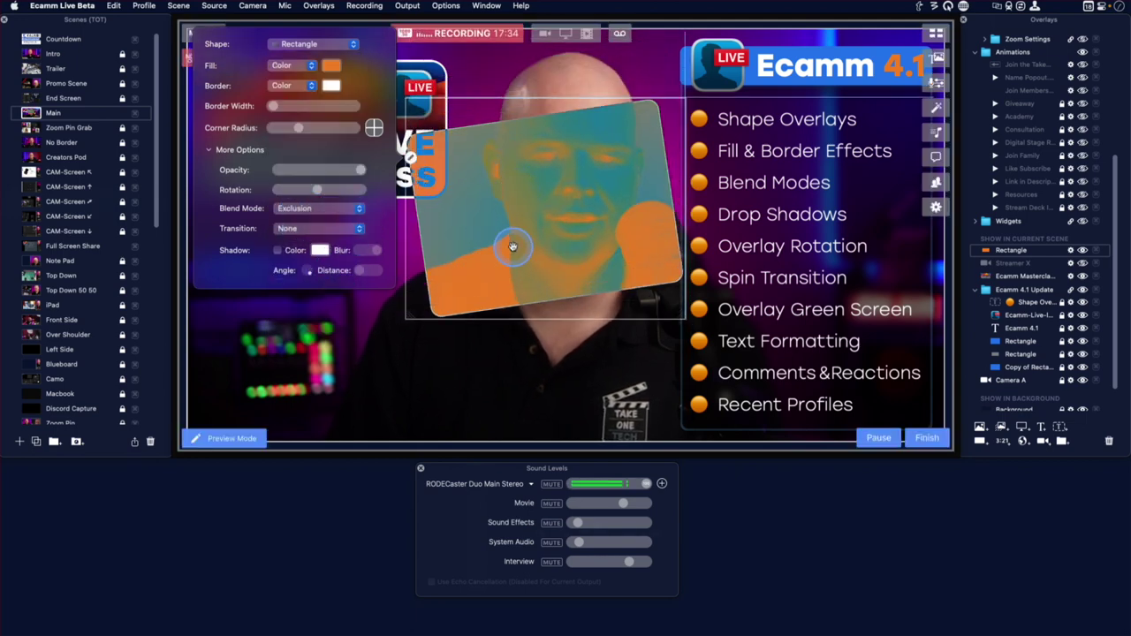
click(531, 207)
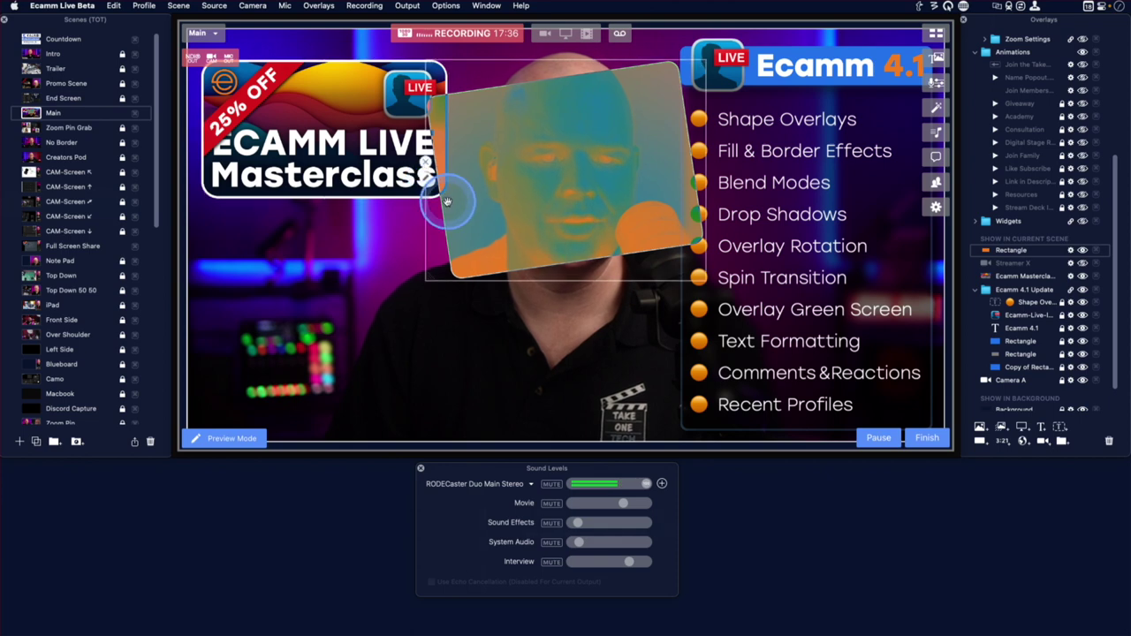
Lower the tilted orange rectangle slightly over the presenter's face and set its blend mode to Color
drag(422, 181, 412, 212)
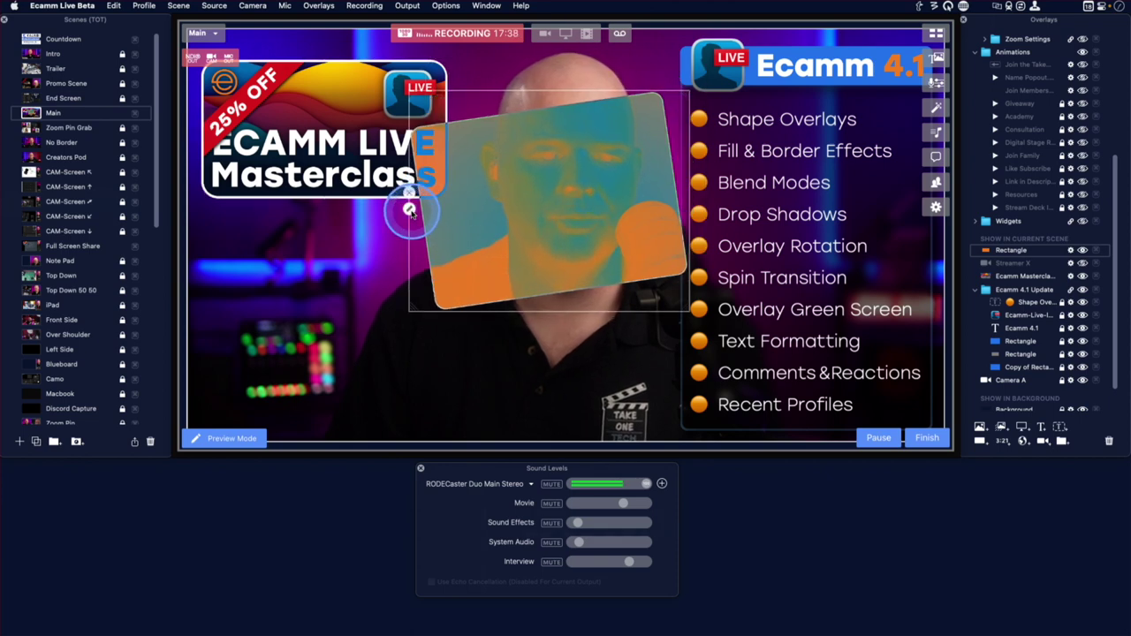
click(410, 209)
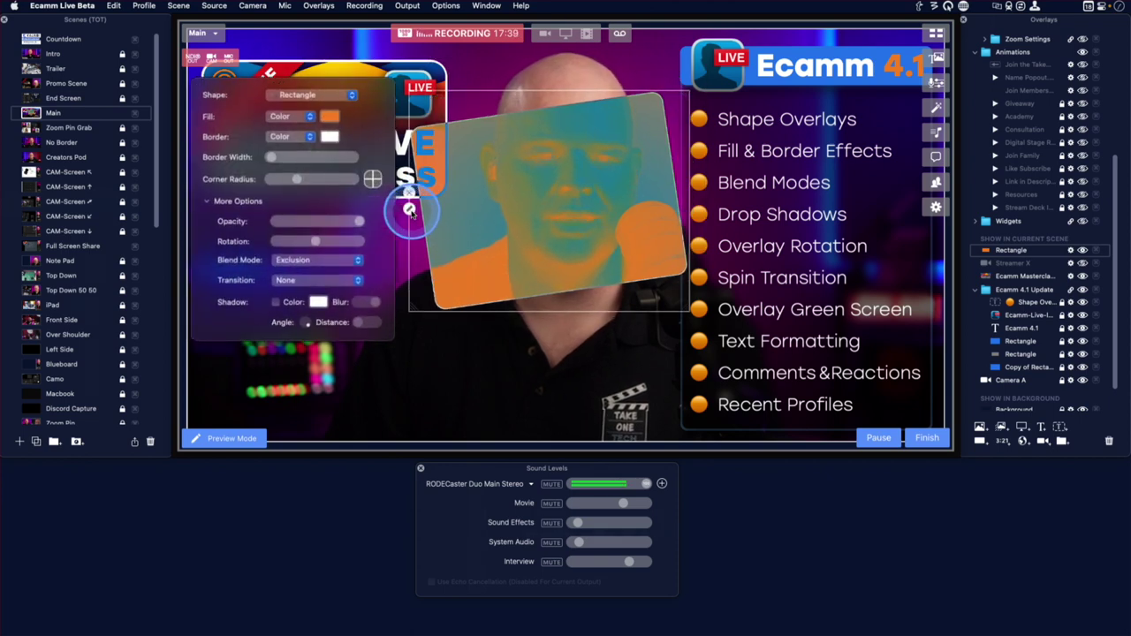
click(359, 262)
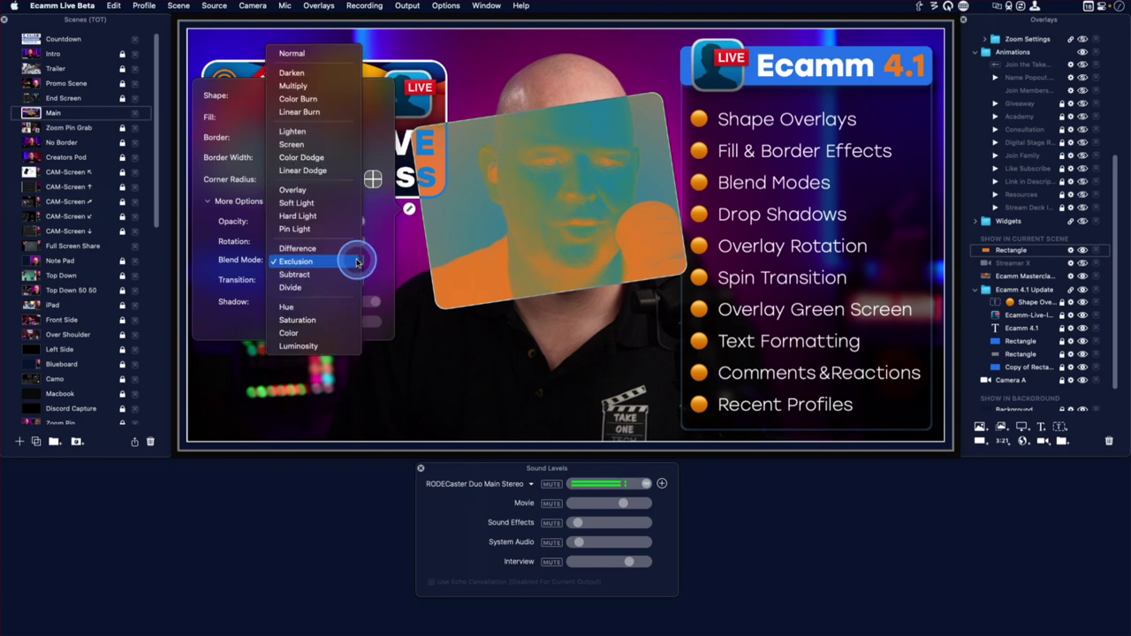
click(316, 334)
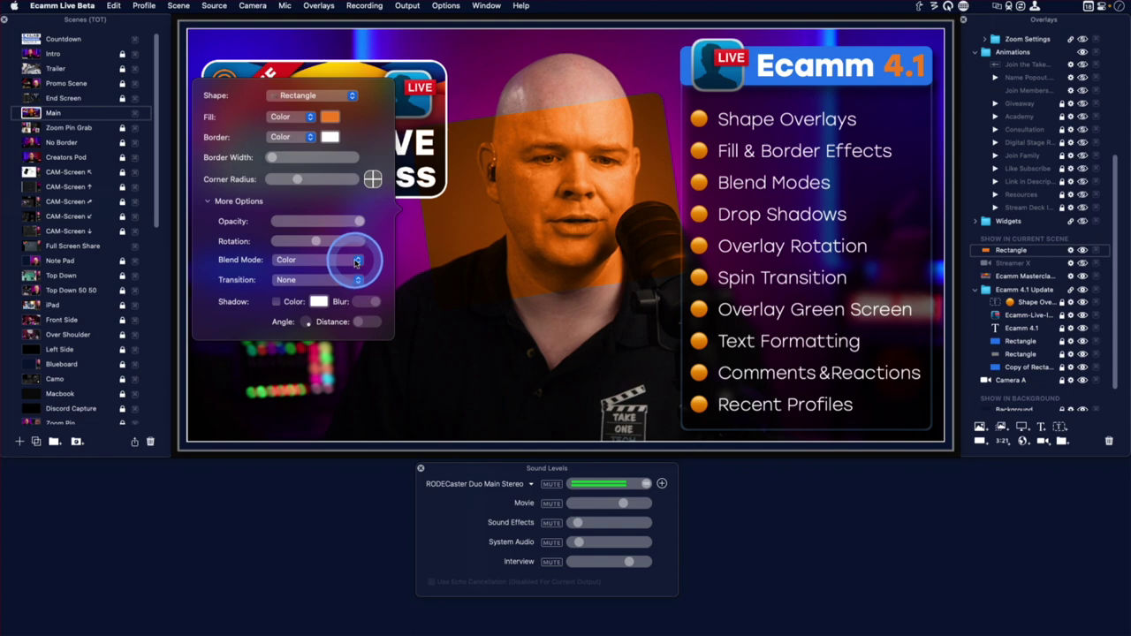
Set the rectangle's fill to the blue Ecamm 2 swatch and move the rectangle below the Masterclass image
click(329, 117)
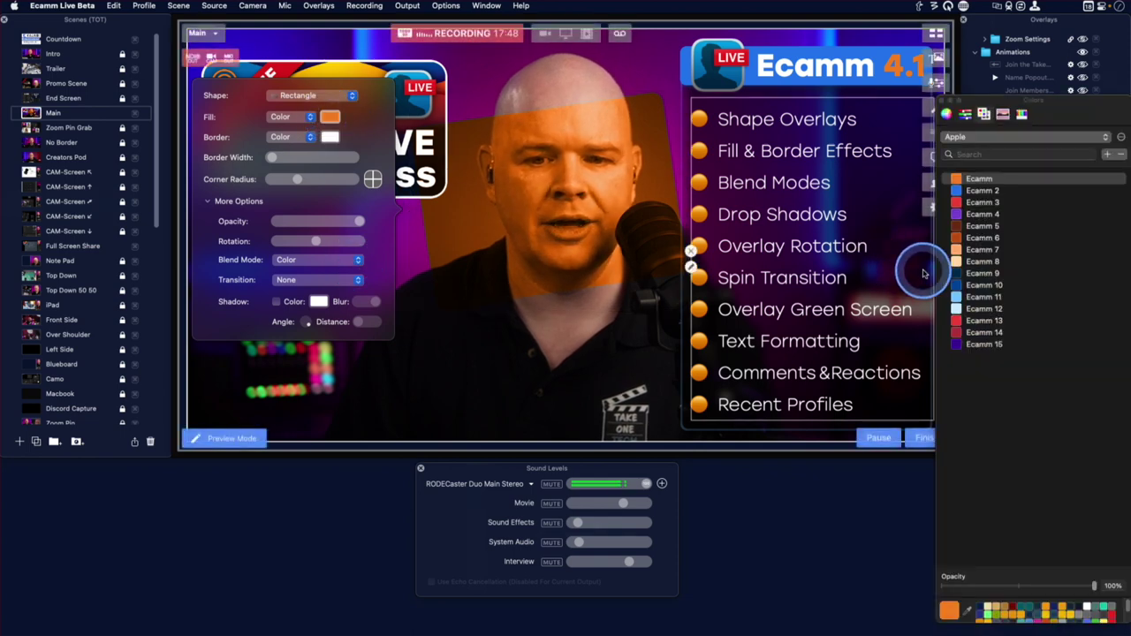
click(959, 190)
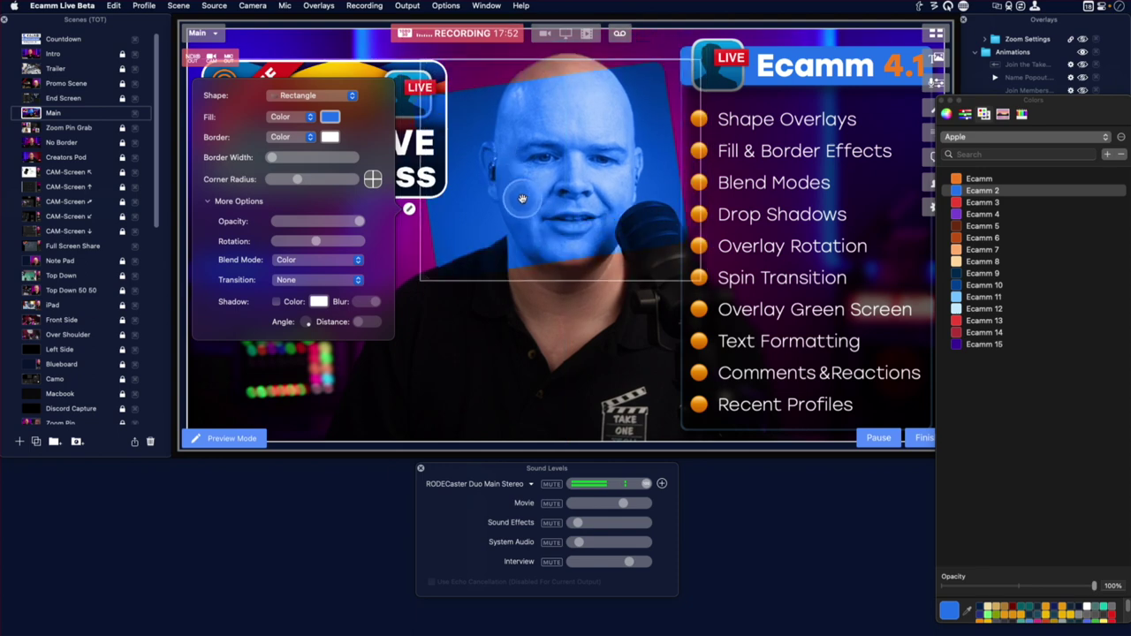
drag(513, 185, 473, 318)
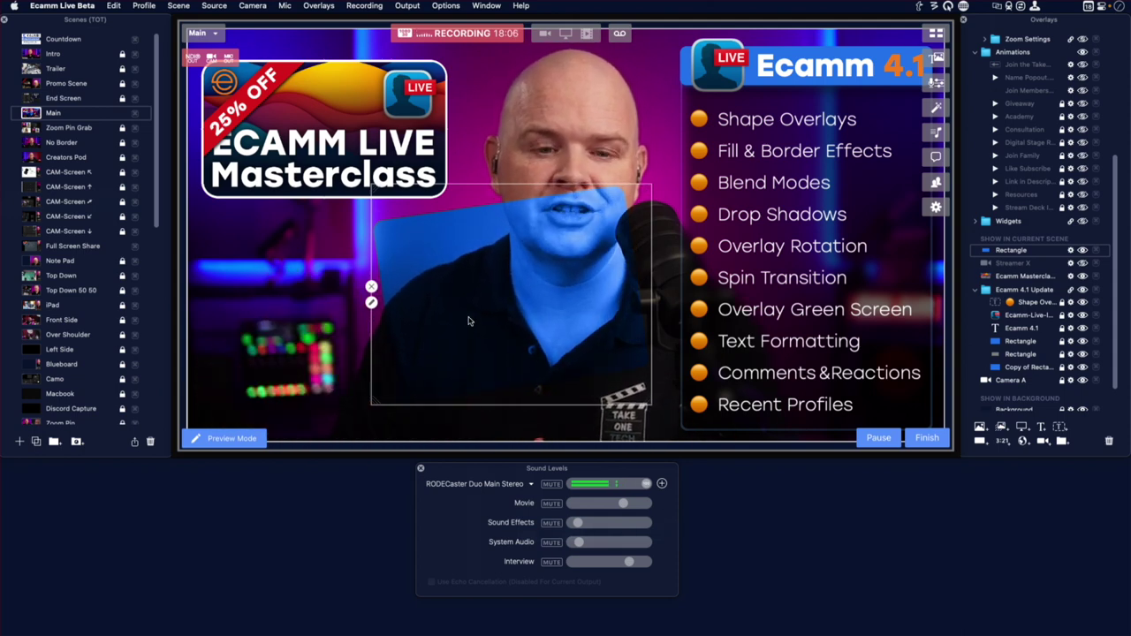
drag(488, 299, 372, 318)
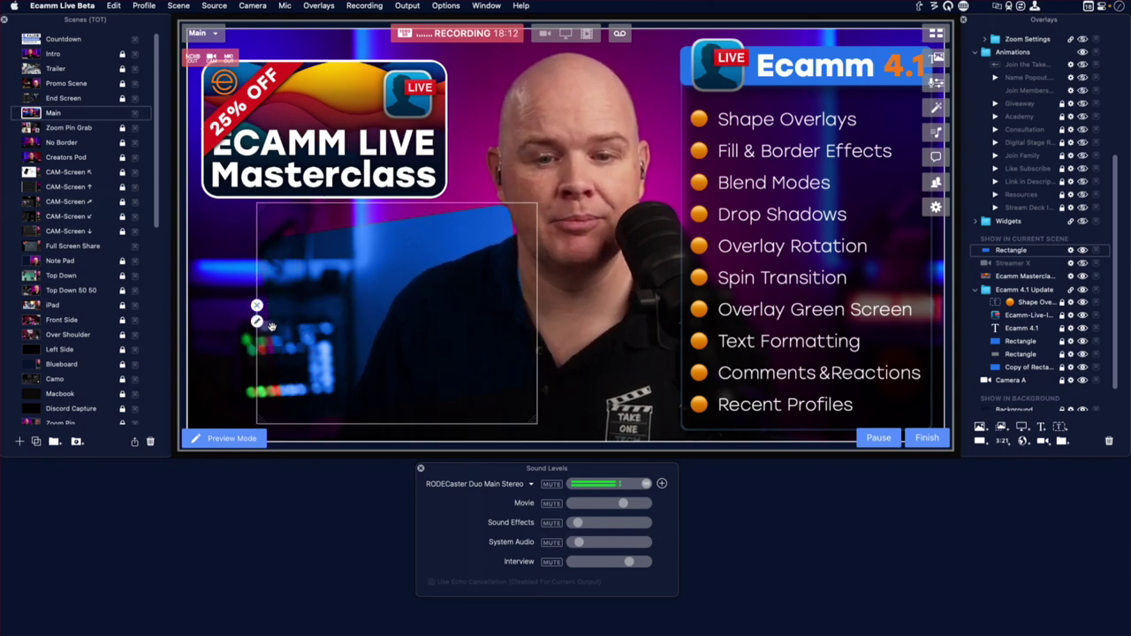
Rotate the blue rectangle until it is level and set its blend mode to Normal
click(257, 322)
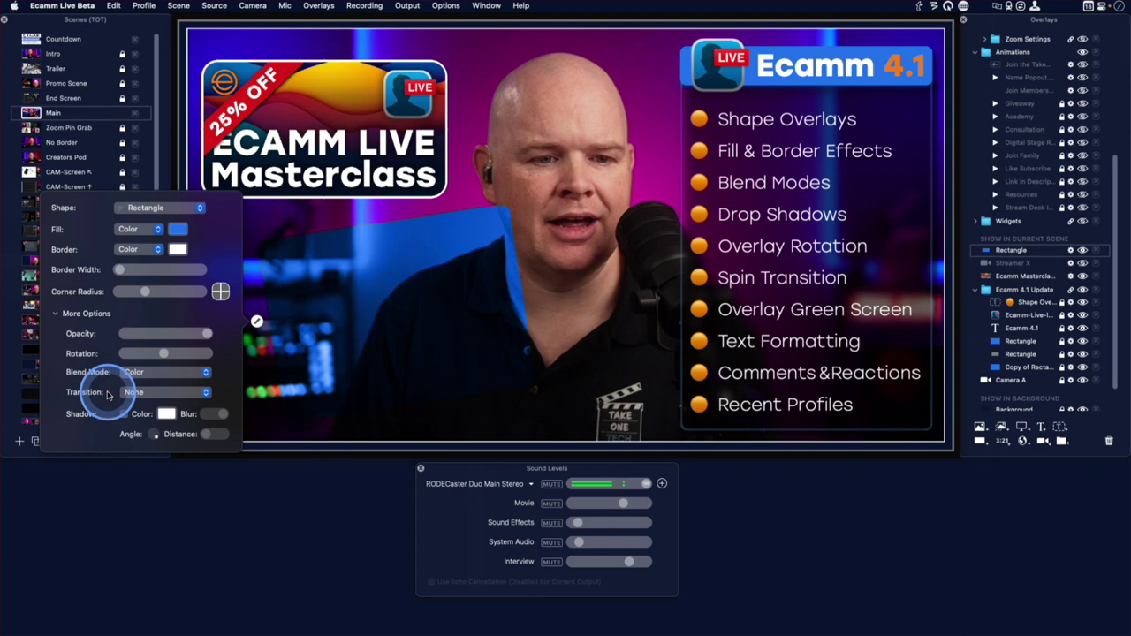
drag(158, 354, 171, 354)
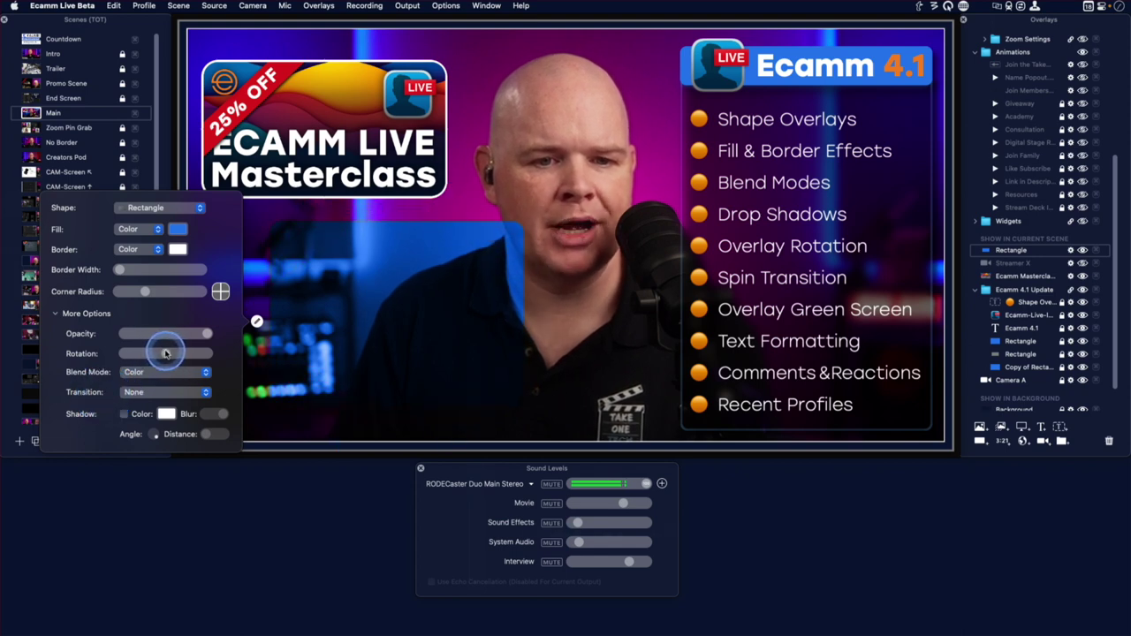
click(139, 394)
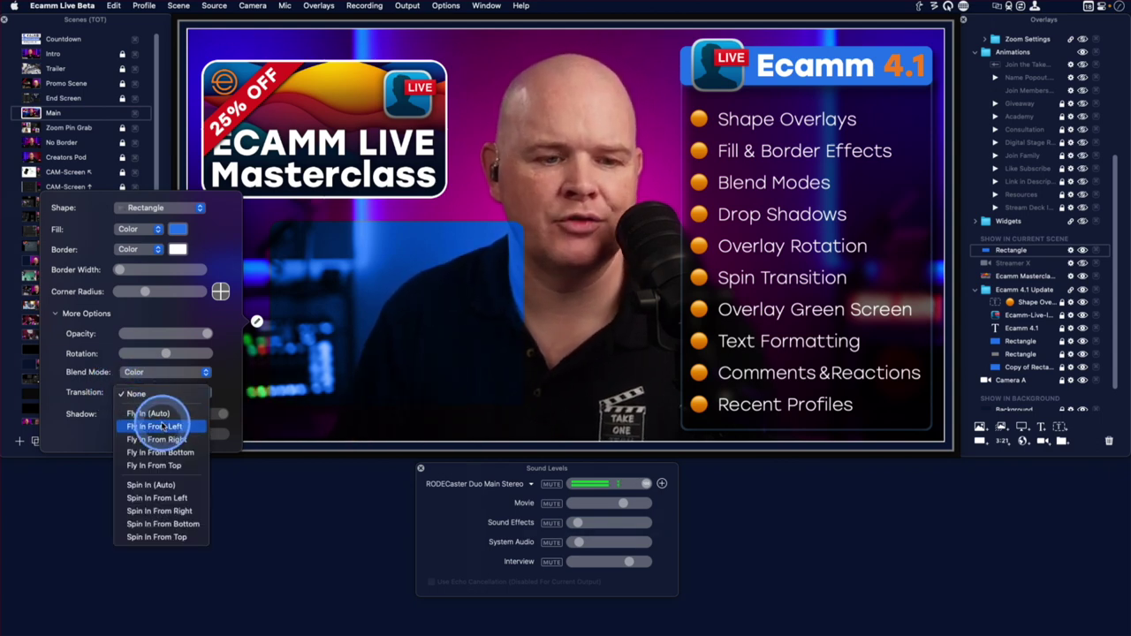
click(169, 389)
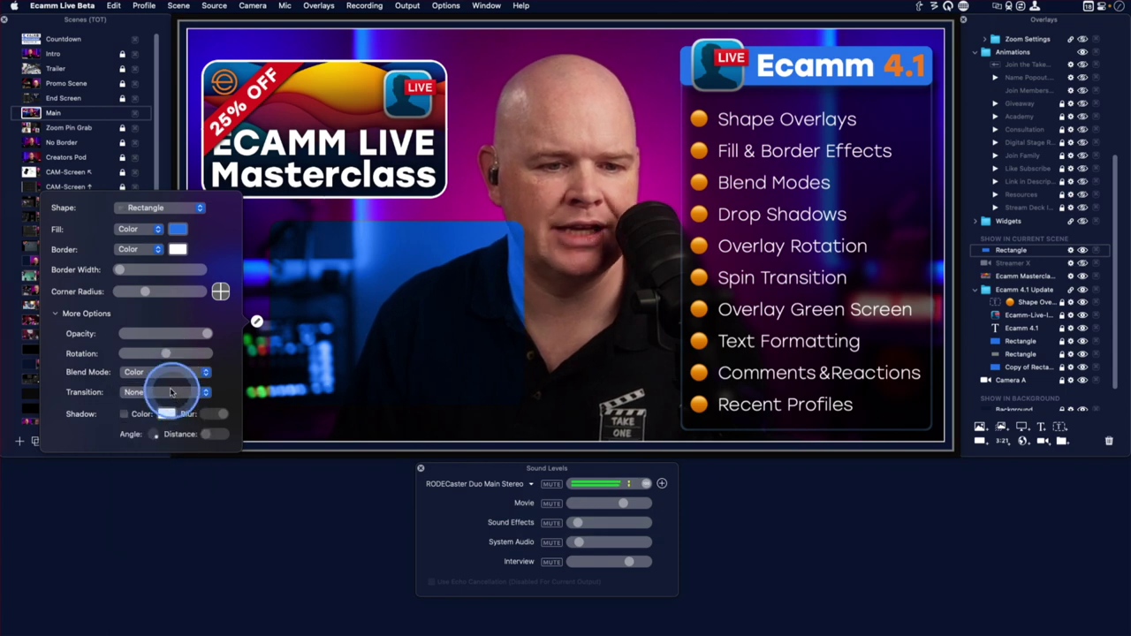
click(170, 393)
click(181, 391)
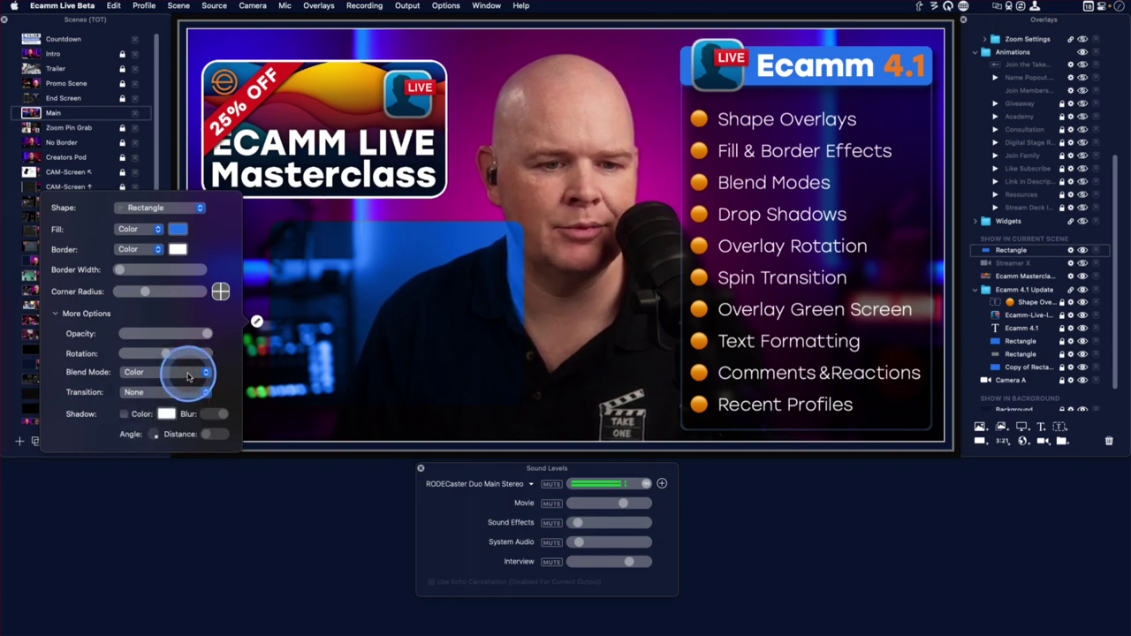
click(190, 372)
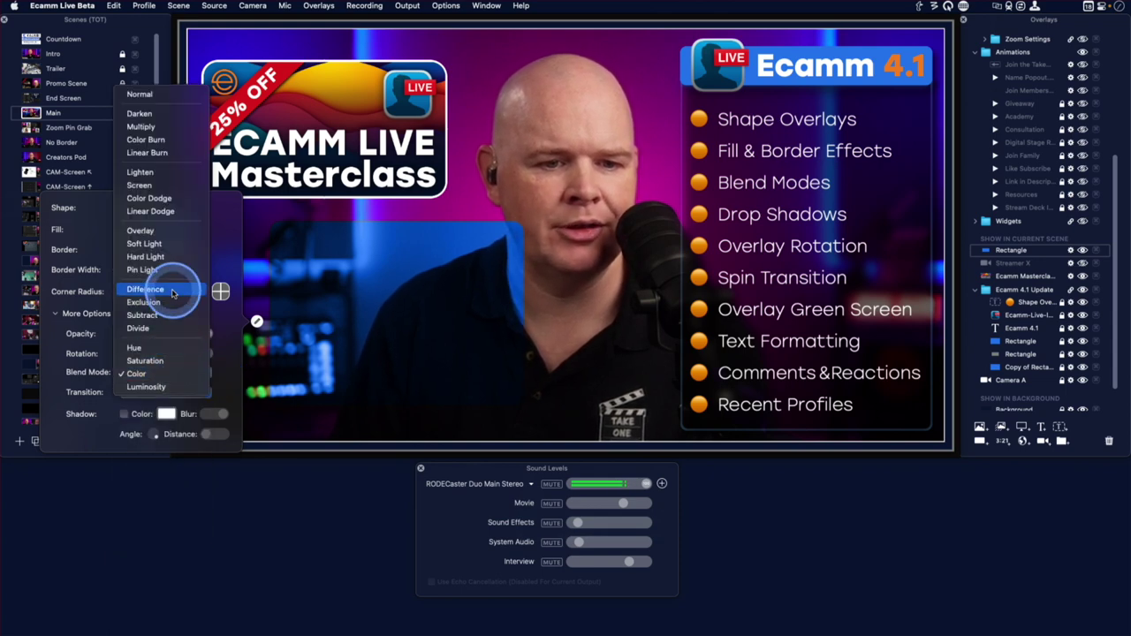
click(174, 98)
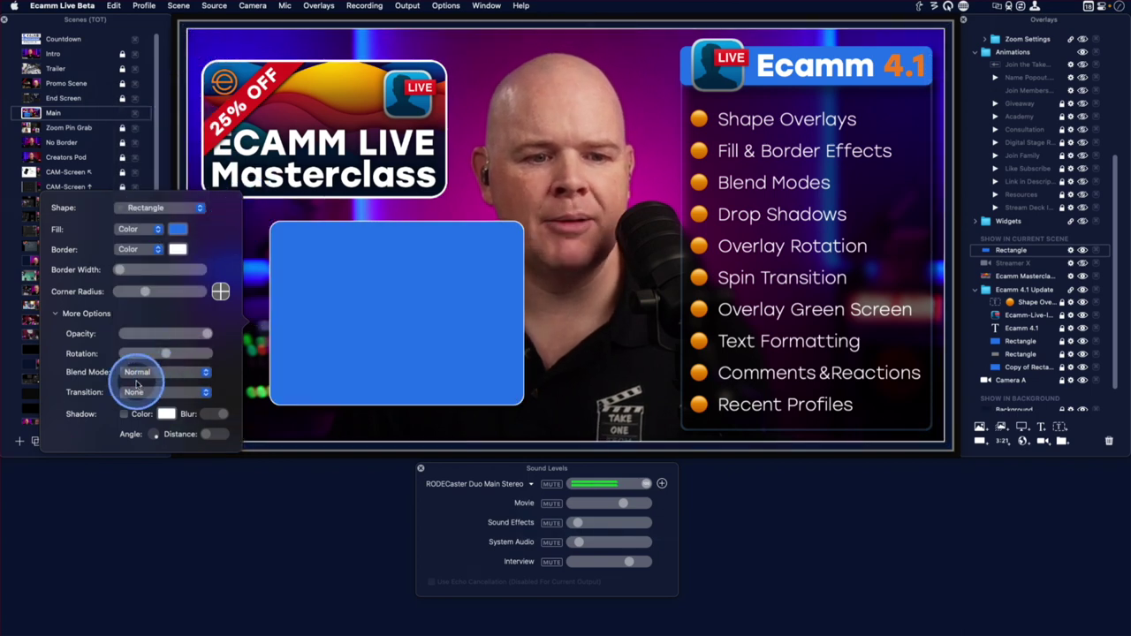
Set the rectangle's transition to Spin In From Left and preview it by hiding and showing the rectangle twice
click(146, 393)
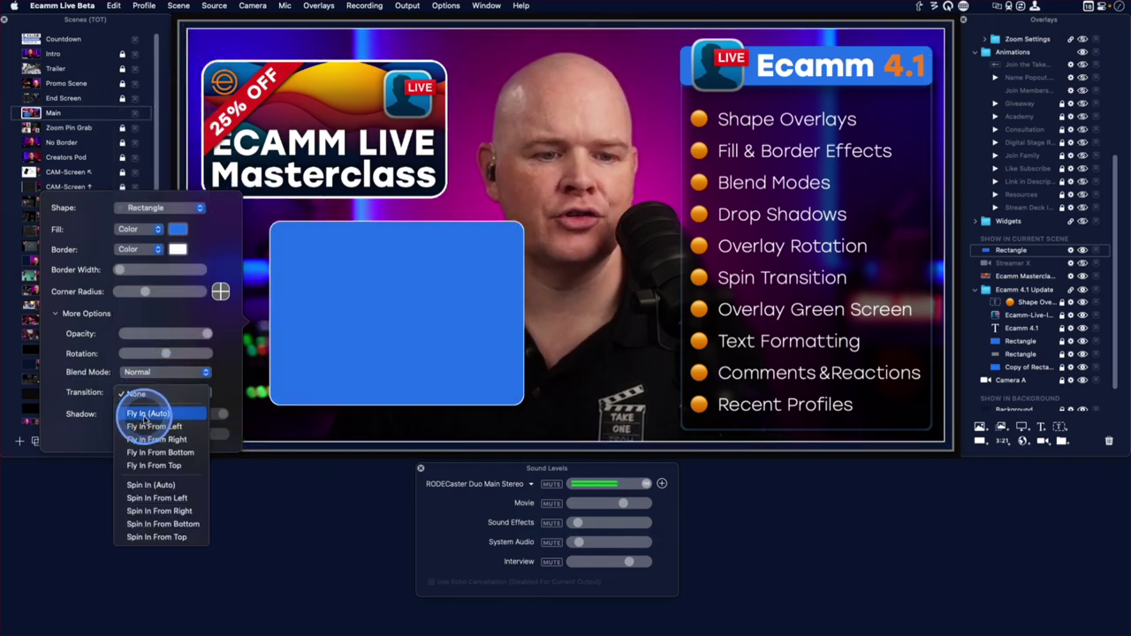
click(158, 498)
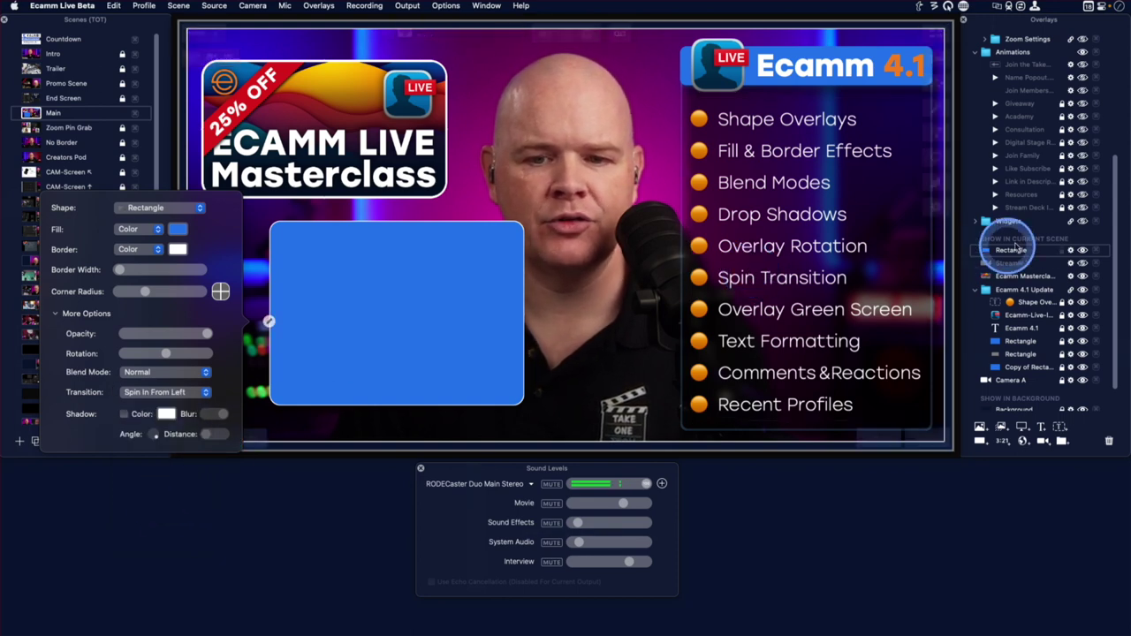
click(1082, 251)
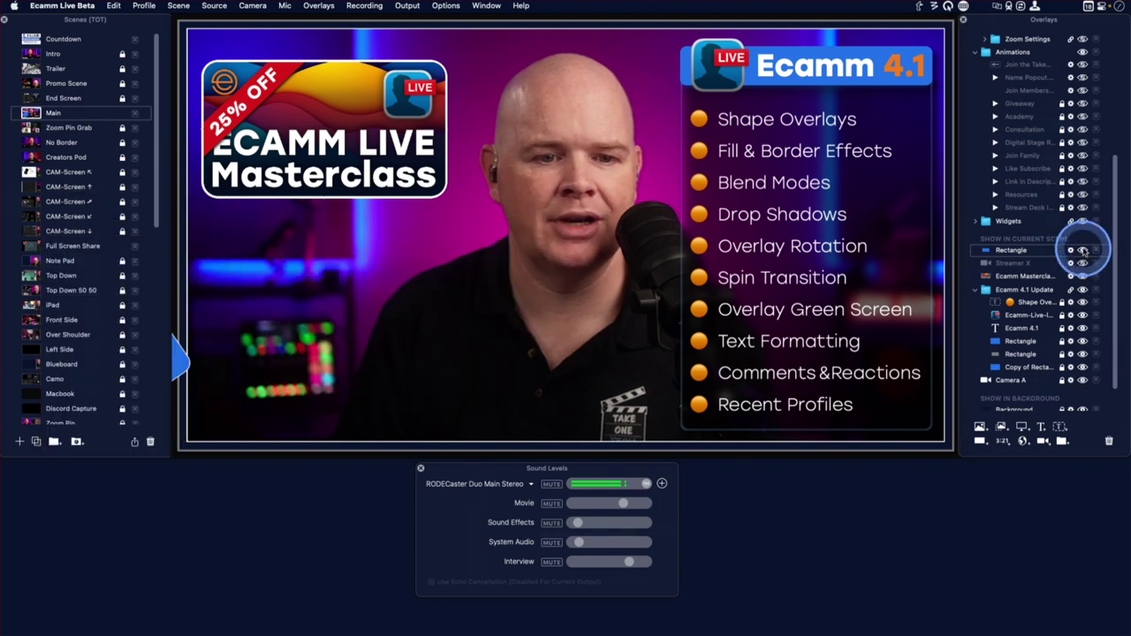
click(1082, 251)
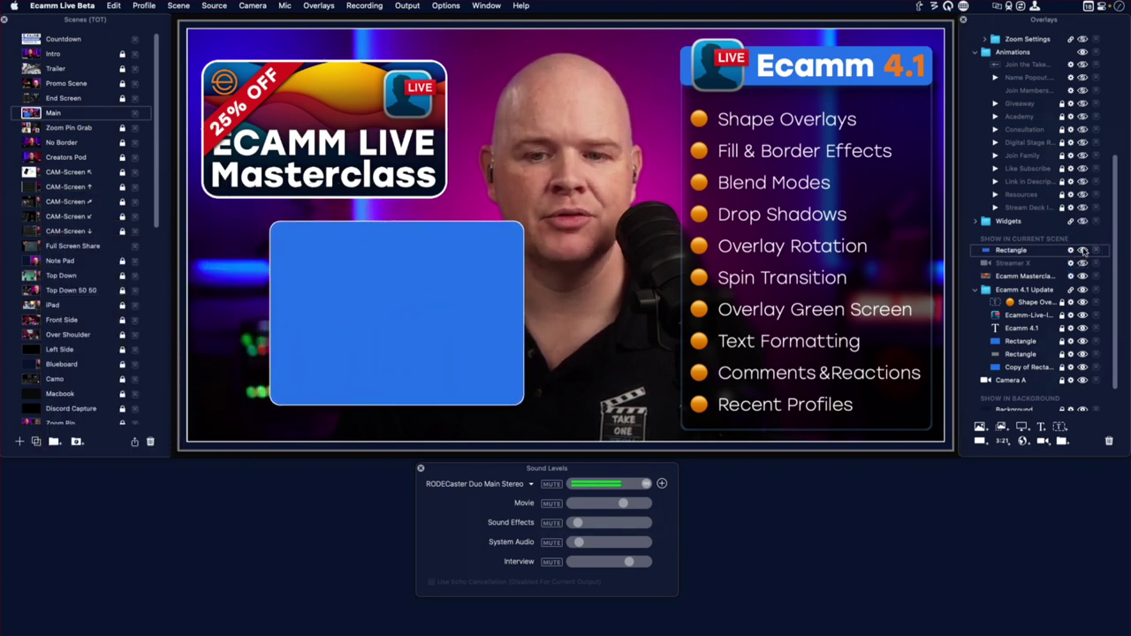
click(1084, 252)
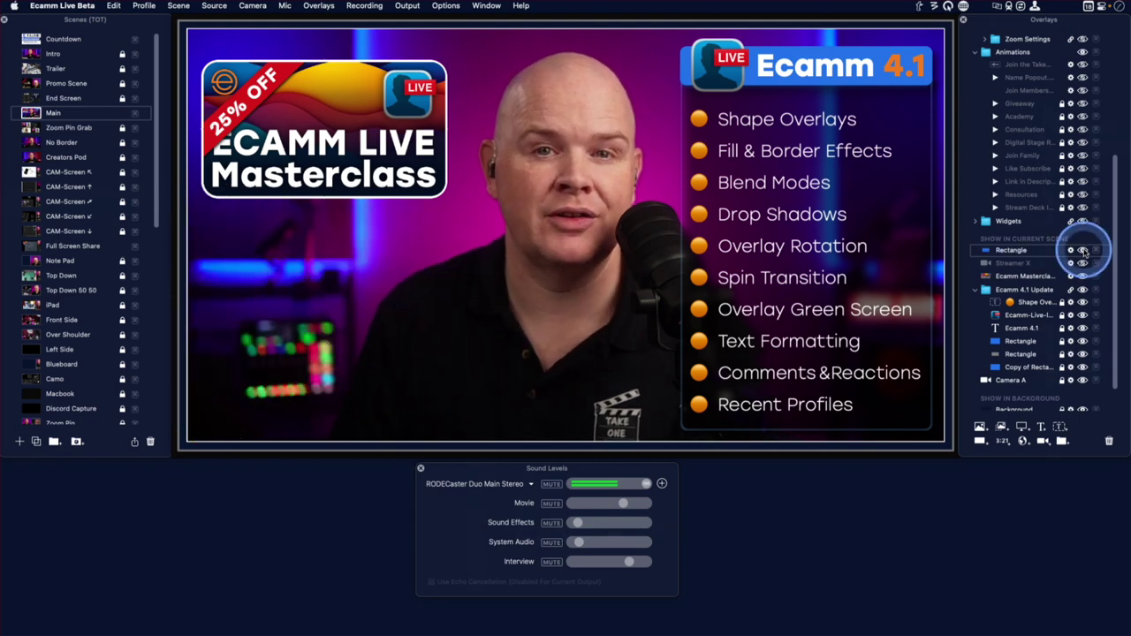
click(1083, 252)
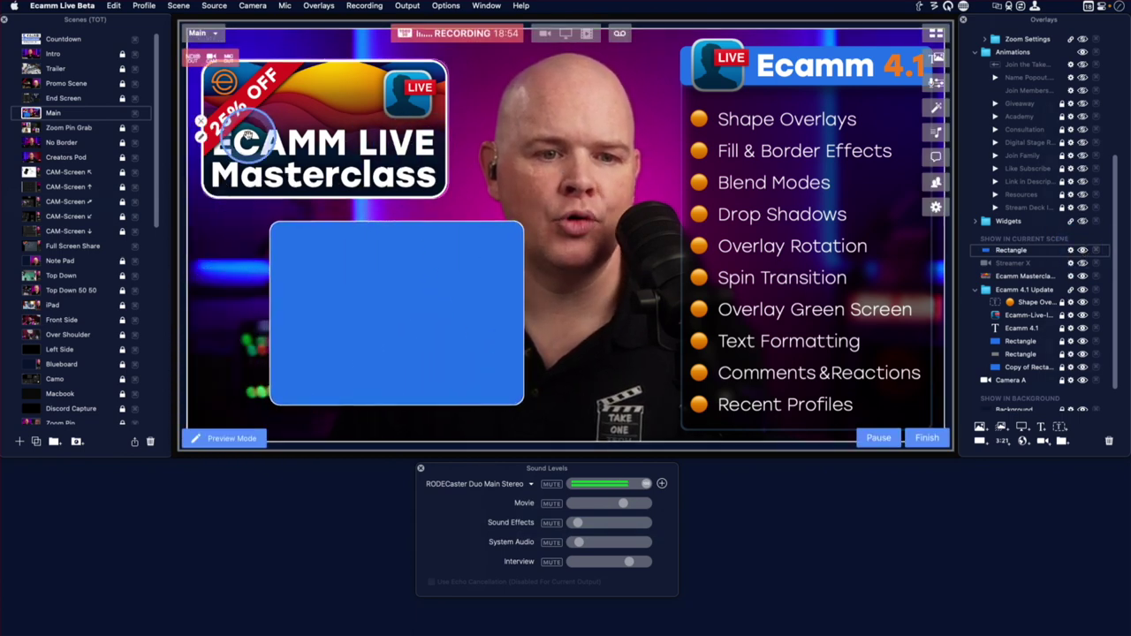
Align the blue rectangle's left edge with the Masterclass image above it and shrink the rectangle slightly
click(201, 134)
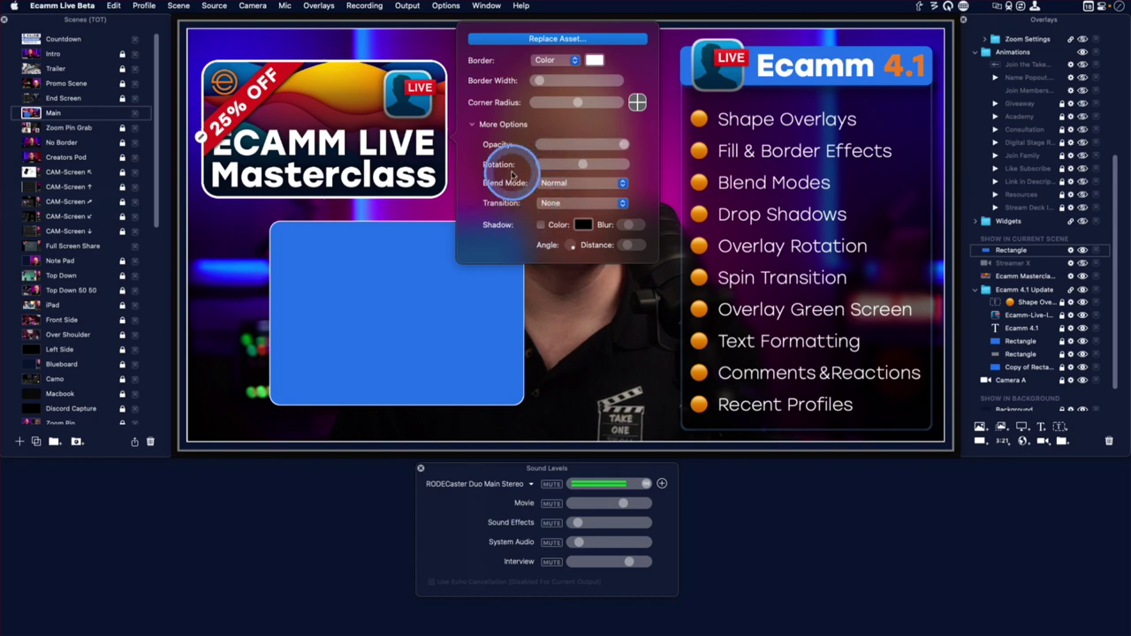
drag(451, 320, 379, 335)
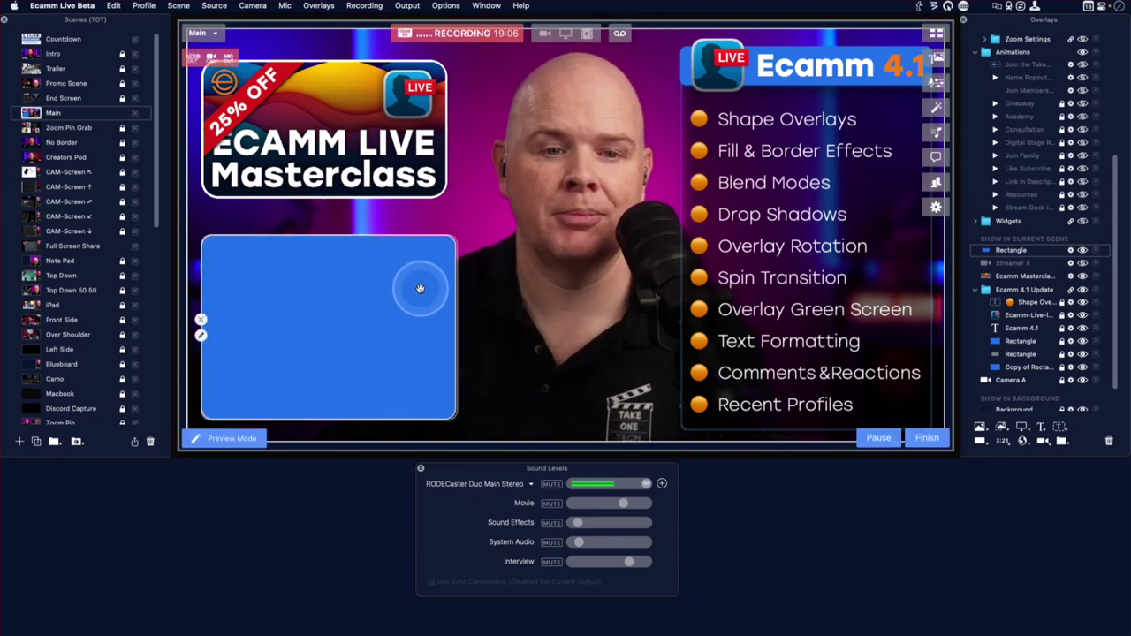
drag(454, 235, 435, 247)
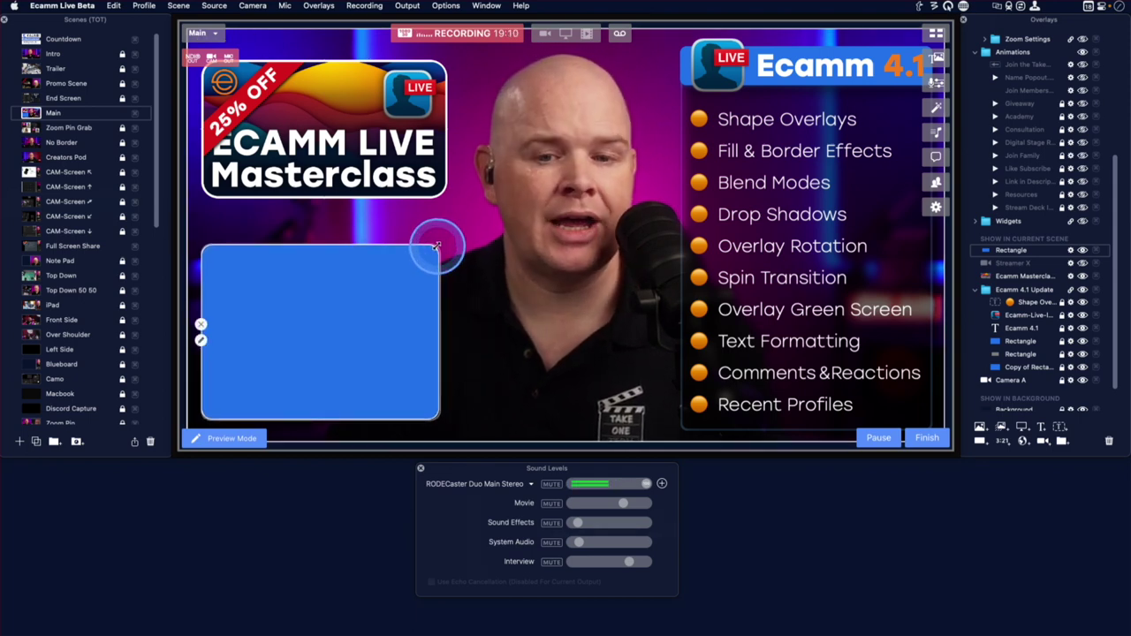
click(435, 247)
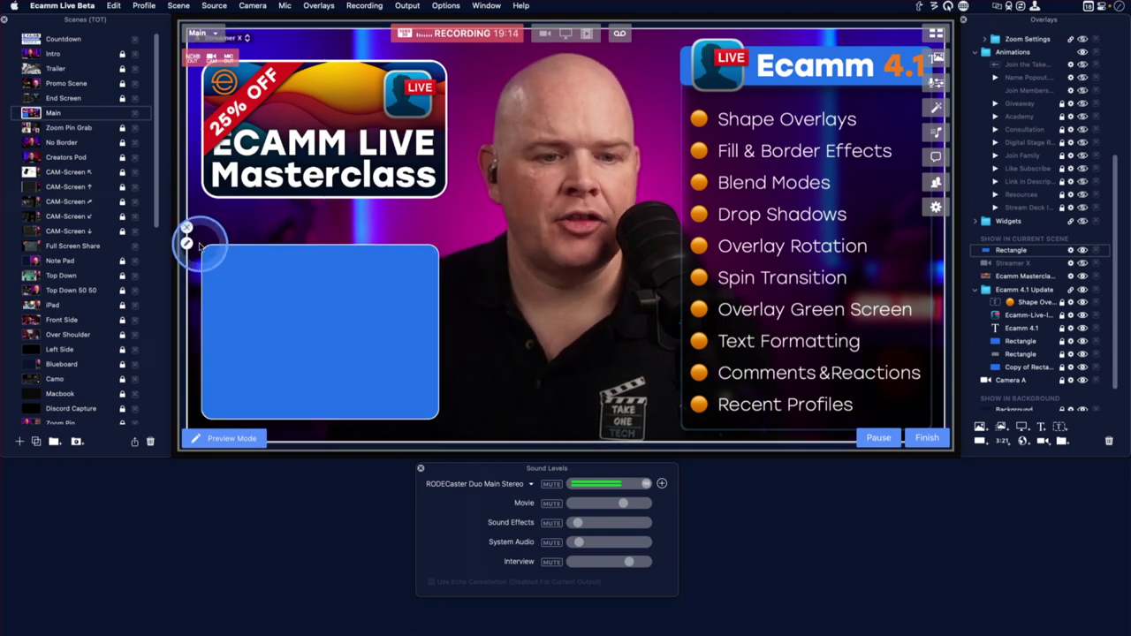
Hide the blue rectangle and move the Masterclass image slightly higher in the scene
click(200, 337)
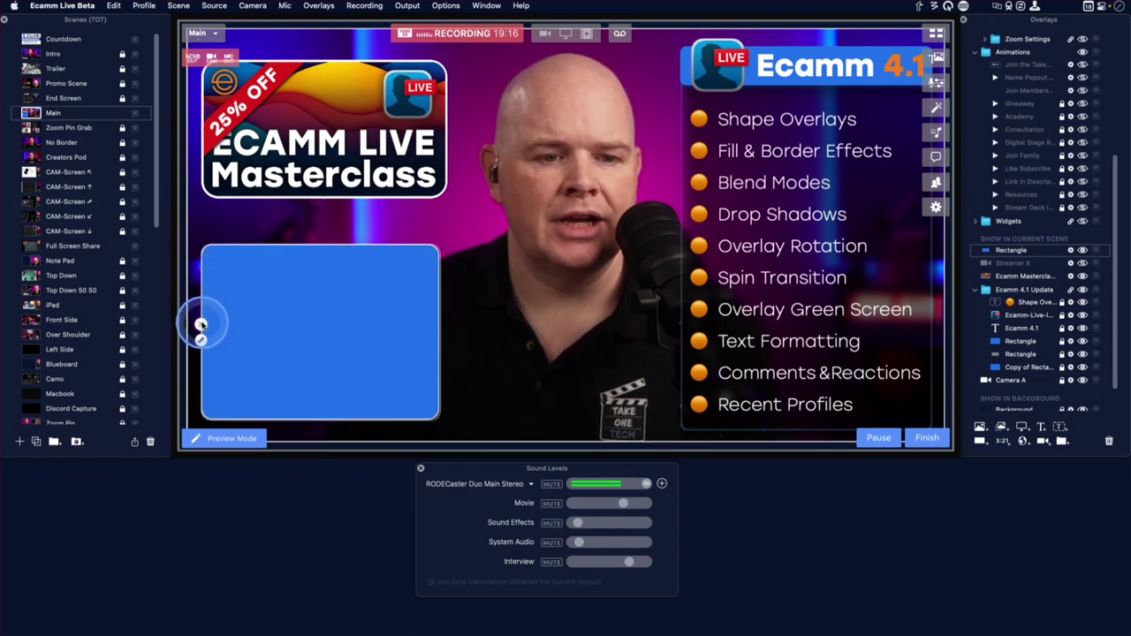
click(200, 325)
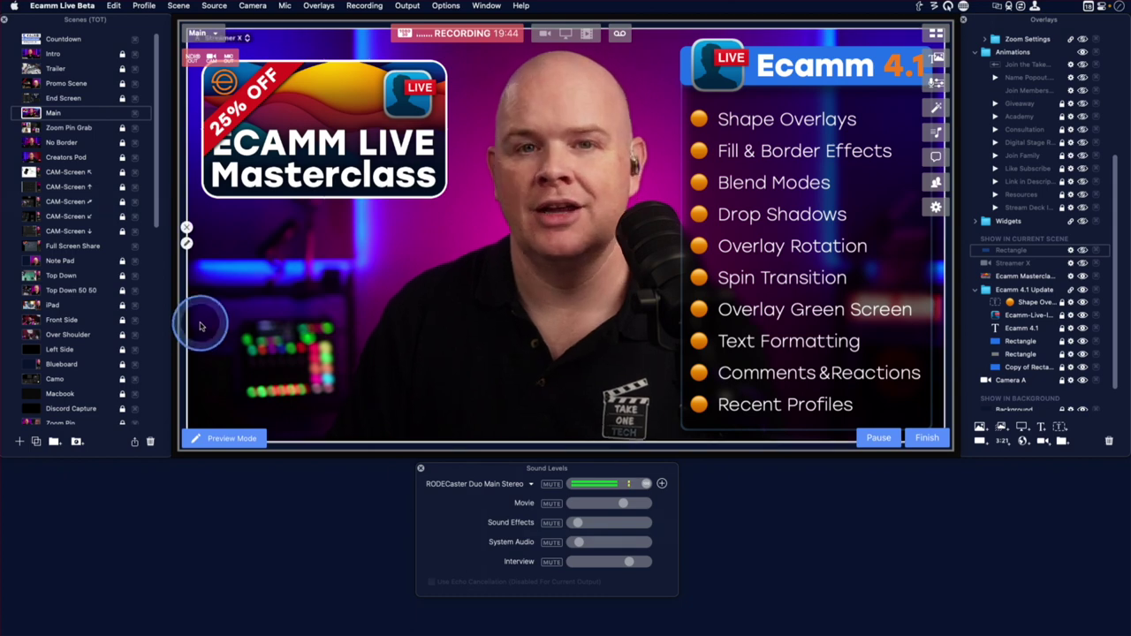
drag(334, 121, 335, 113)
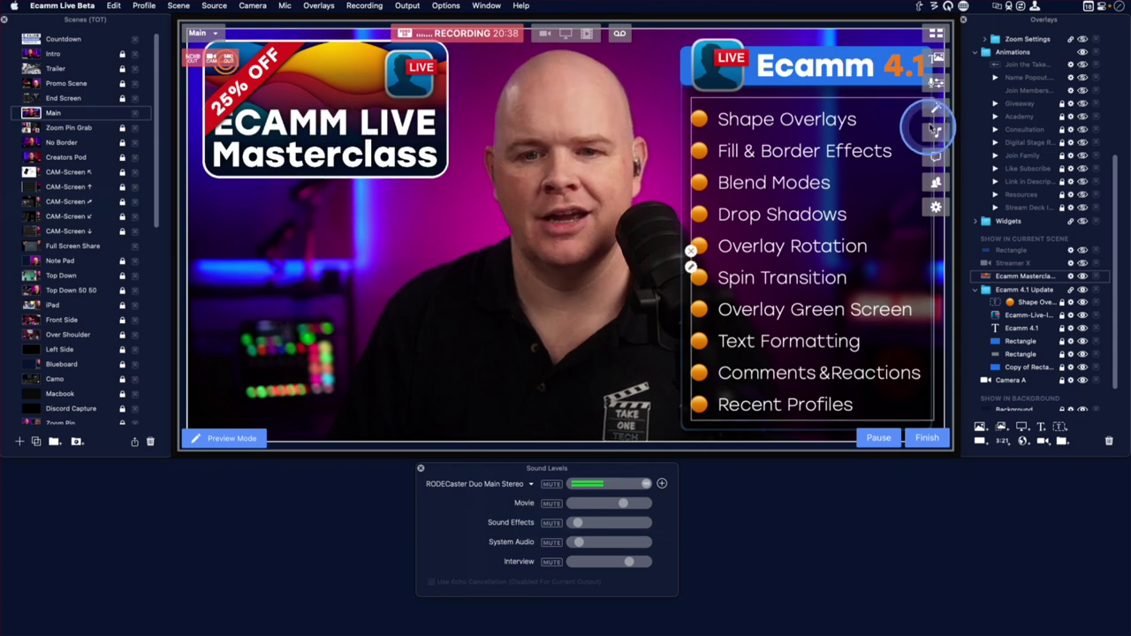
Show the Elephant.mp4 overlay and move it up and to the right, below the Masterclass image
click(1023, 301)
scroll(1034, 256, up, 5)
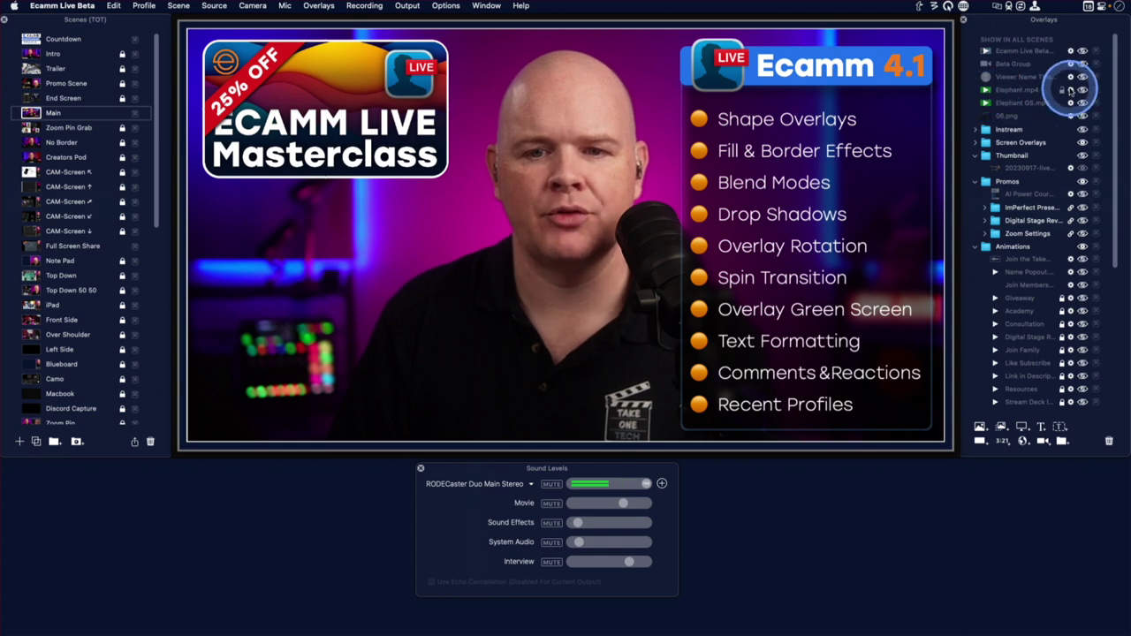
click(998, 91)
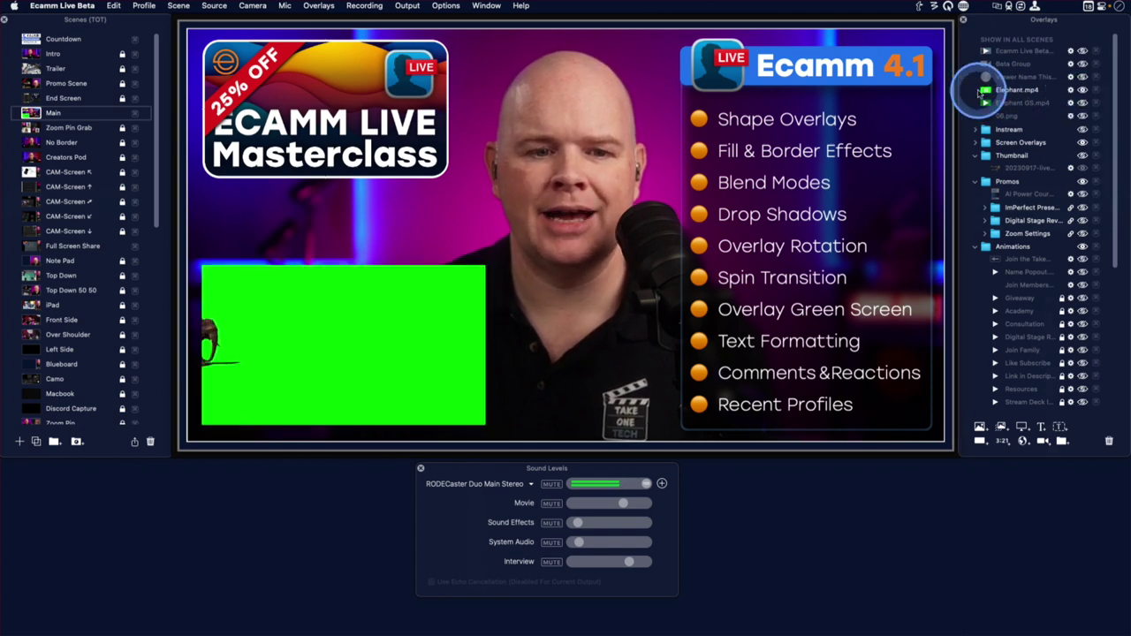
drag(276, 344, 311, 315)
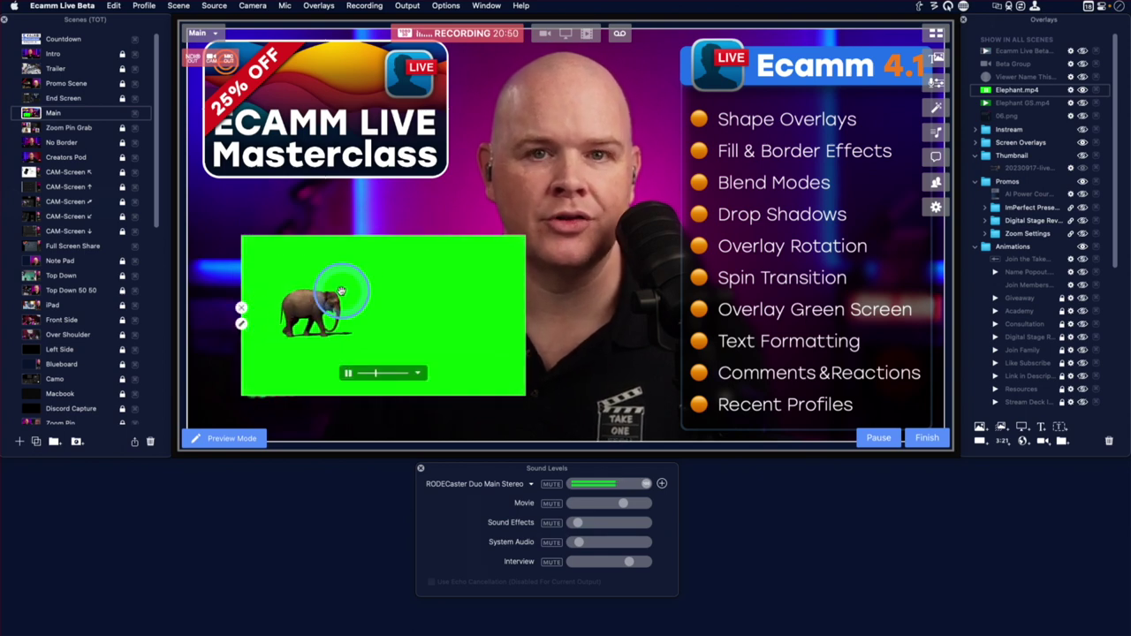
Set the Elephant.mp4 overlay's blend mode to Green Screen and show the overlay again
click(242, 324)
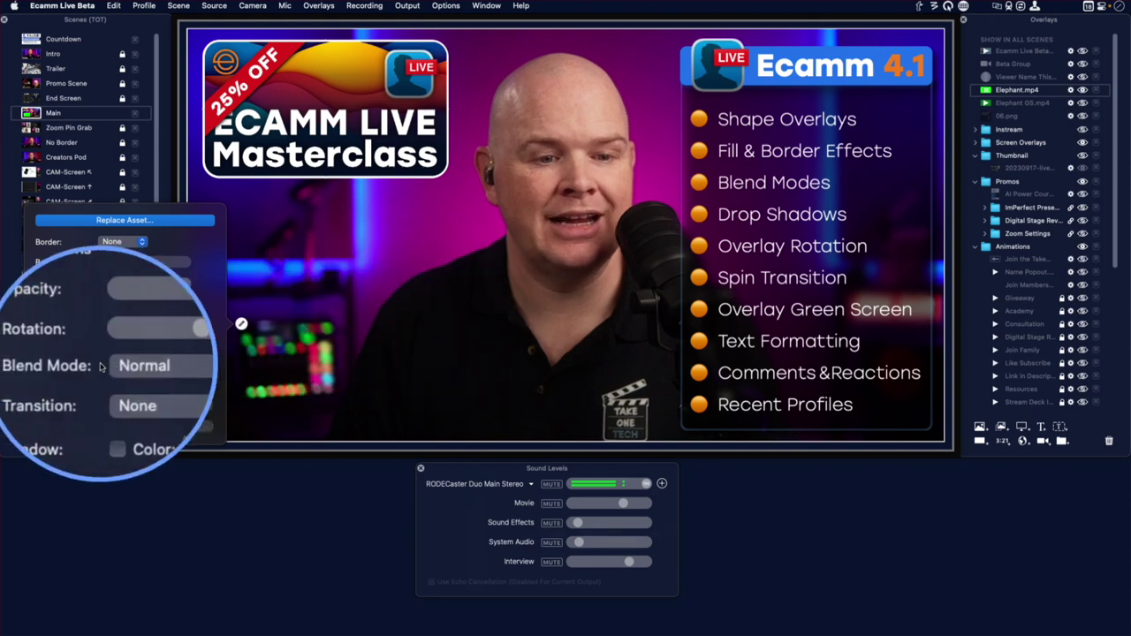
click(147, 365)
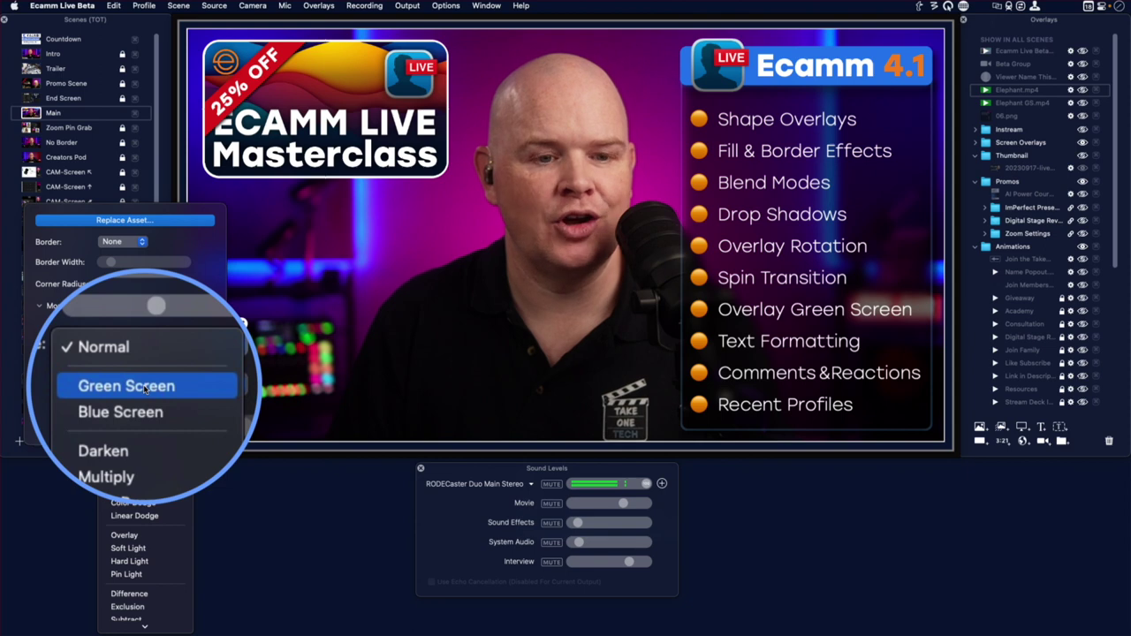
click(144, 387)
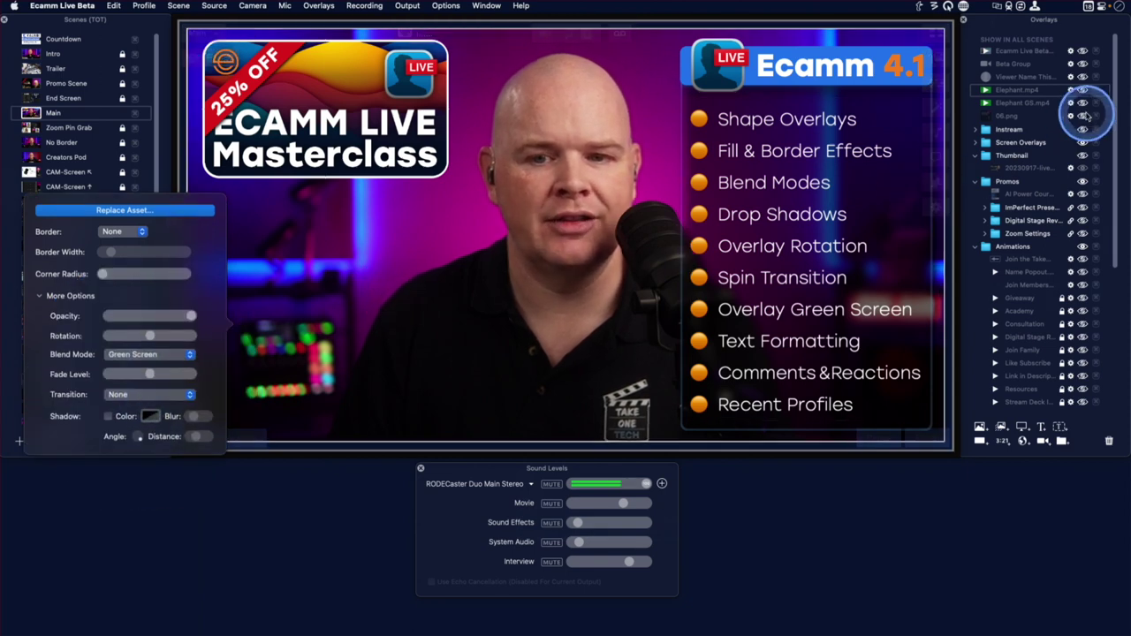
click(1085, 92)
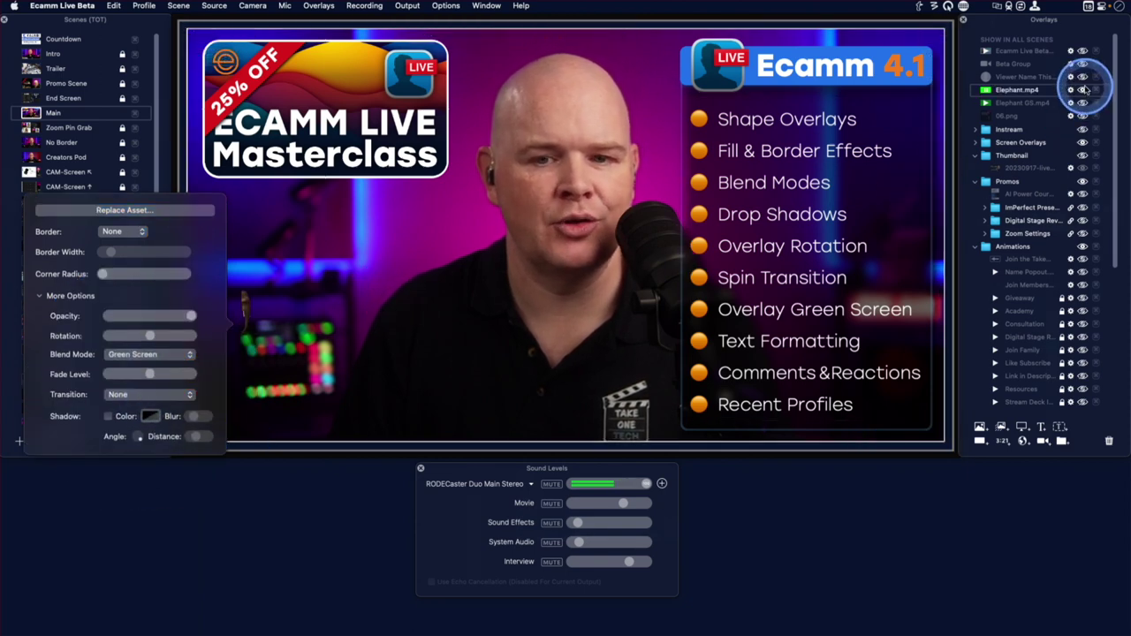
Switch the Elephant.mp4 overlay's blend mode to Normal, and restore it to Green Screen
click(128, 353)
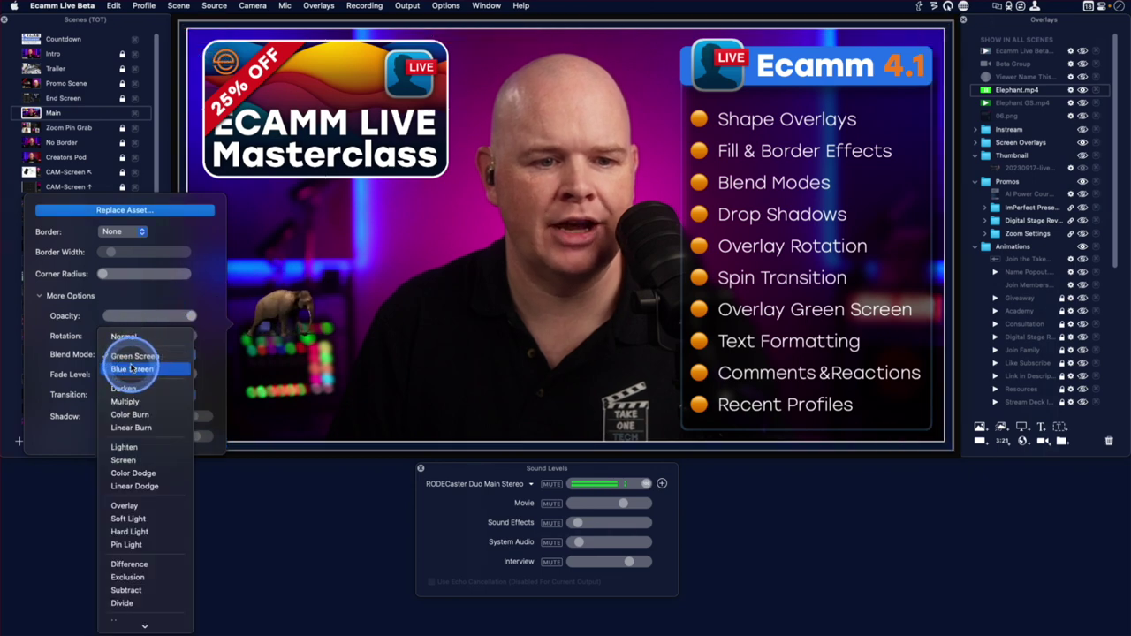
click(314, 322)
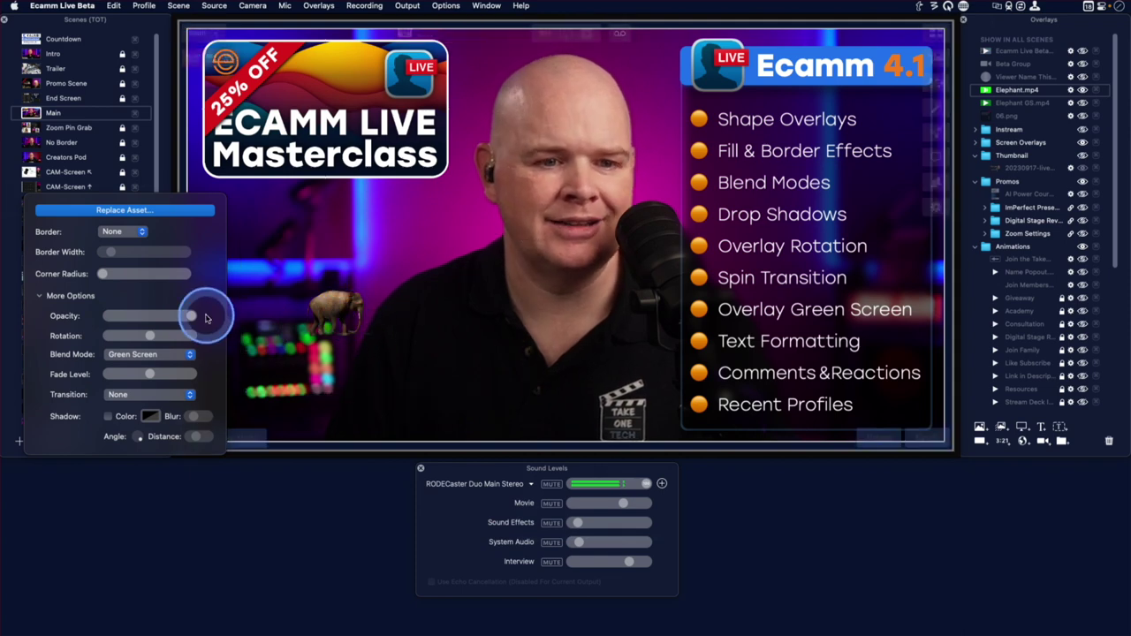
click(165, 355)
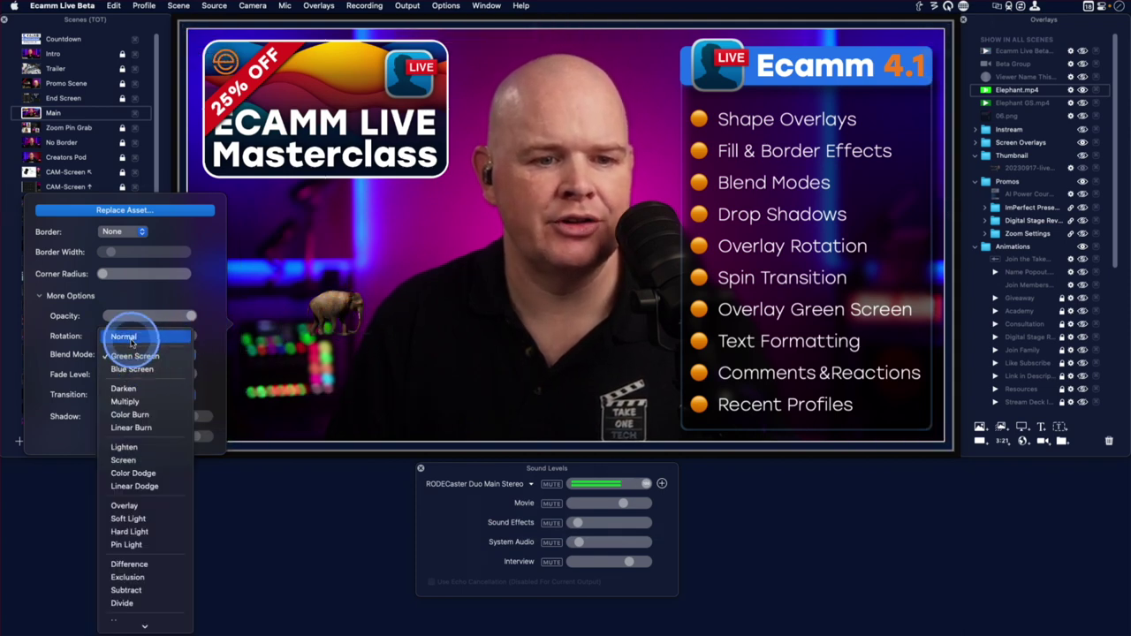
click(130, 341)
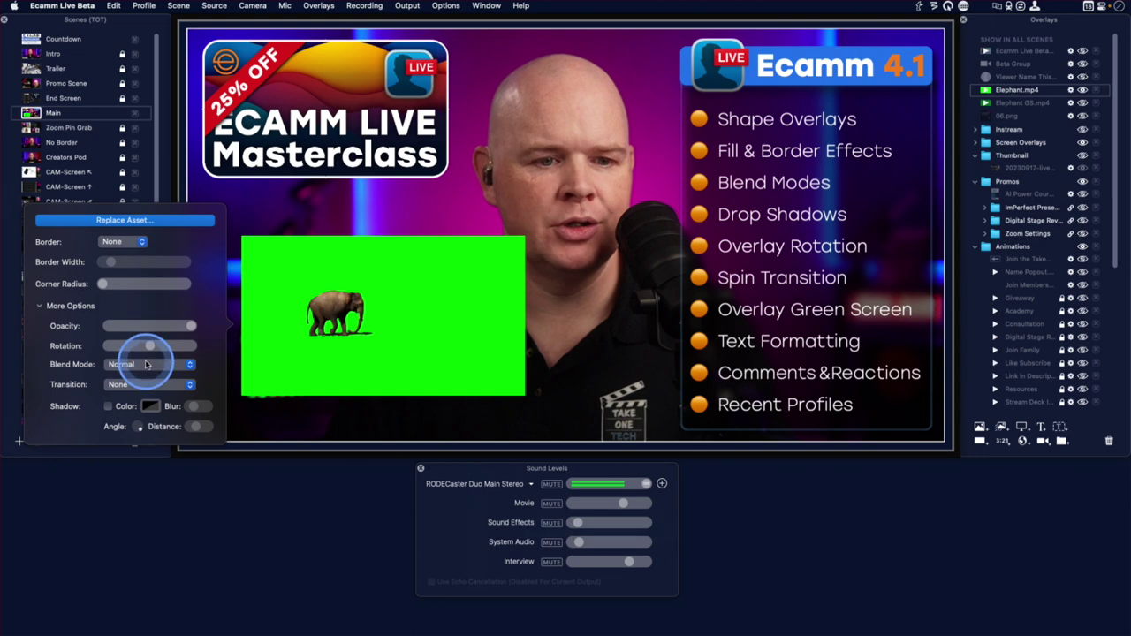
click(147, 364)
click(144, 389)
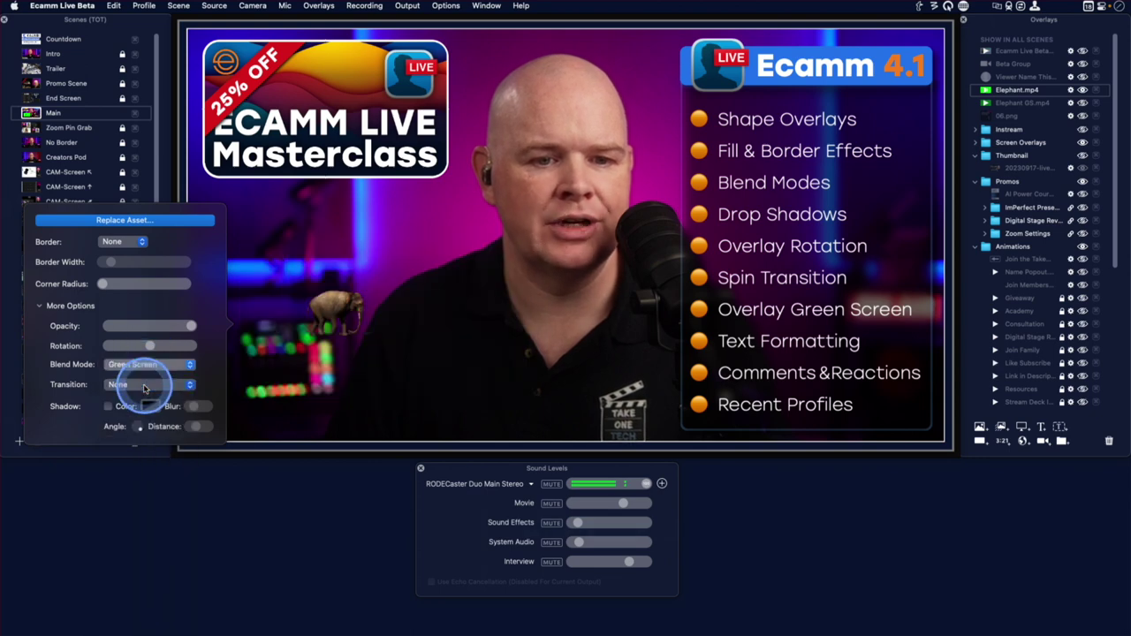
Move the Elephant.mp4 overlay up, closer to the Masterclass image, and hide it from the scene
click(315, 338)
drag(315, 338, 313, 265)
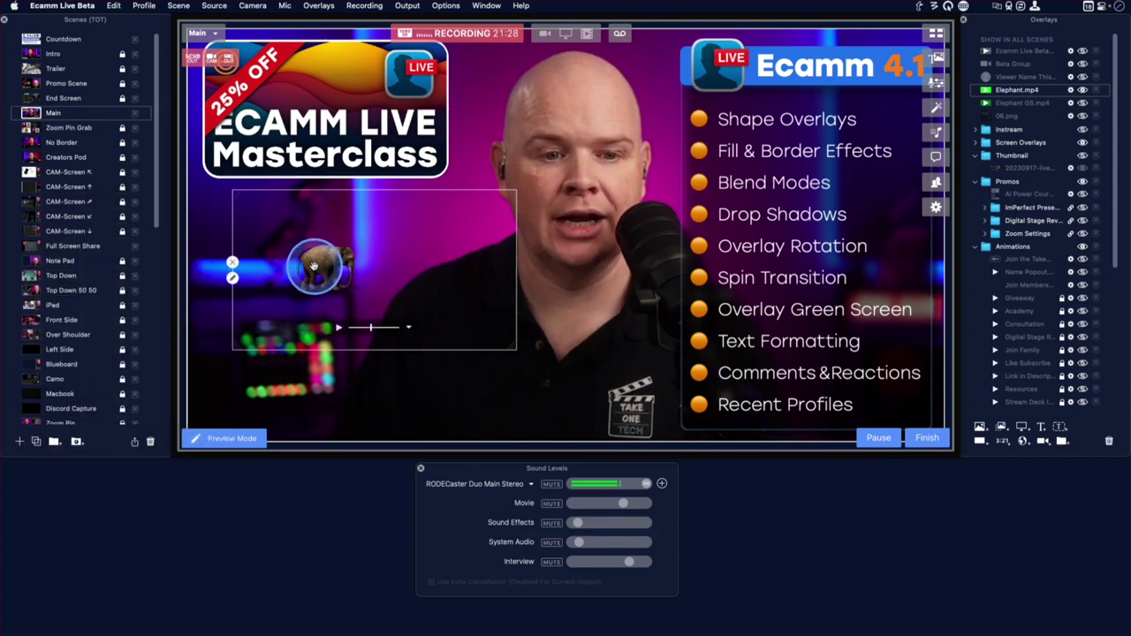
click(233, 264)
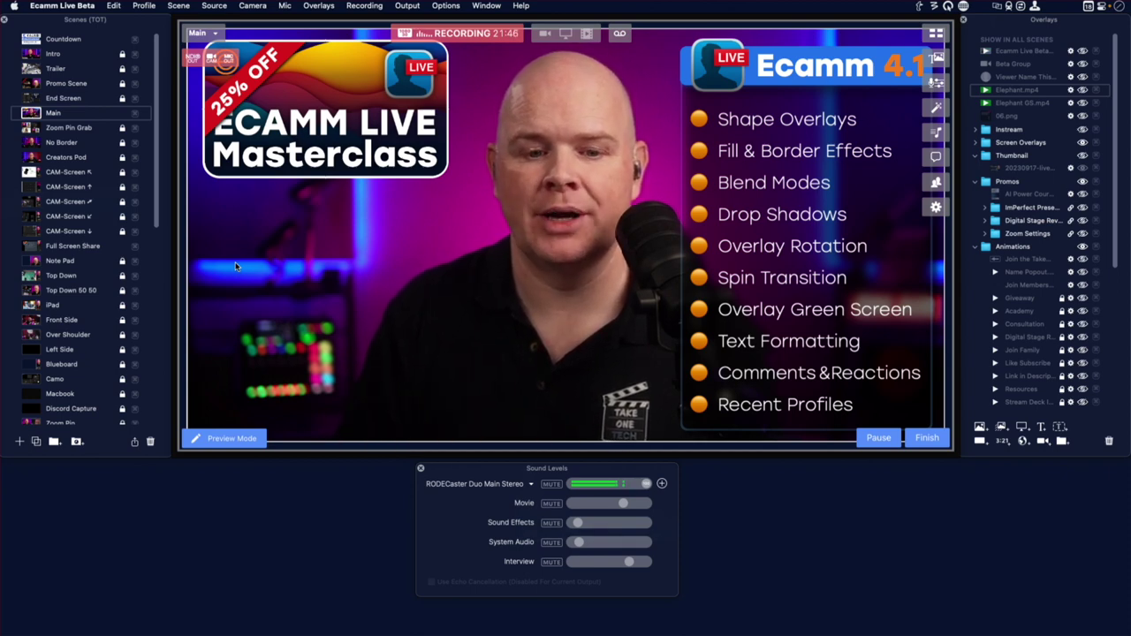
click(237, 262)
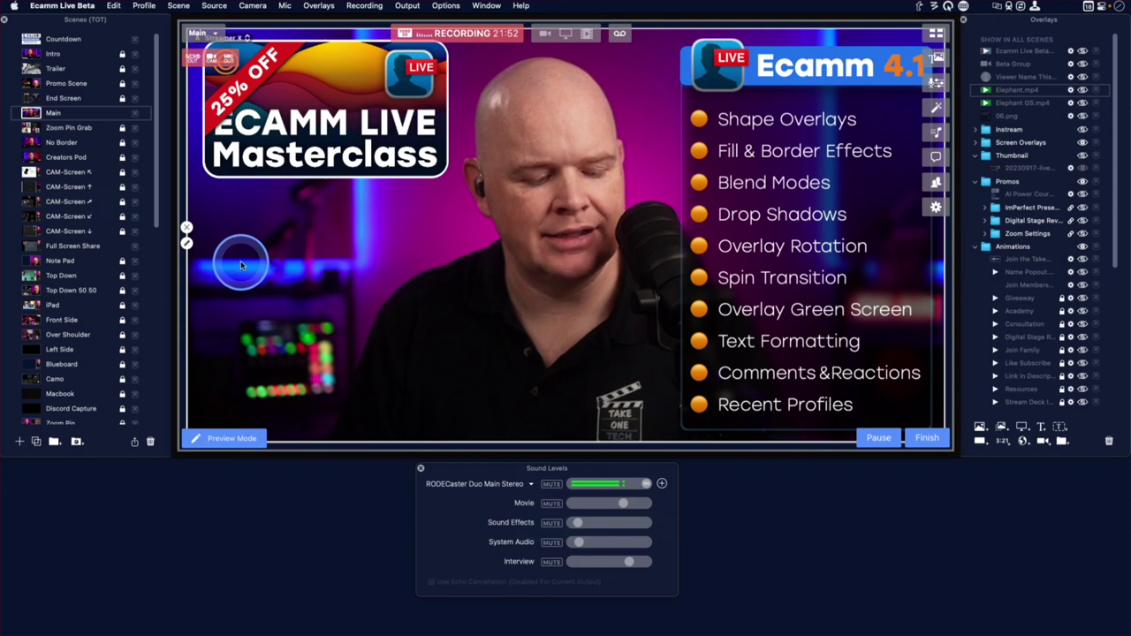
Add a white text overlay reading "Text" in Stolzl Light, enlarged and placed below the Masterclass image, beside the presenter
click(1042, 429)
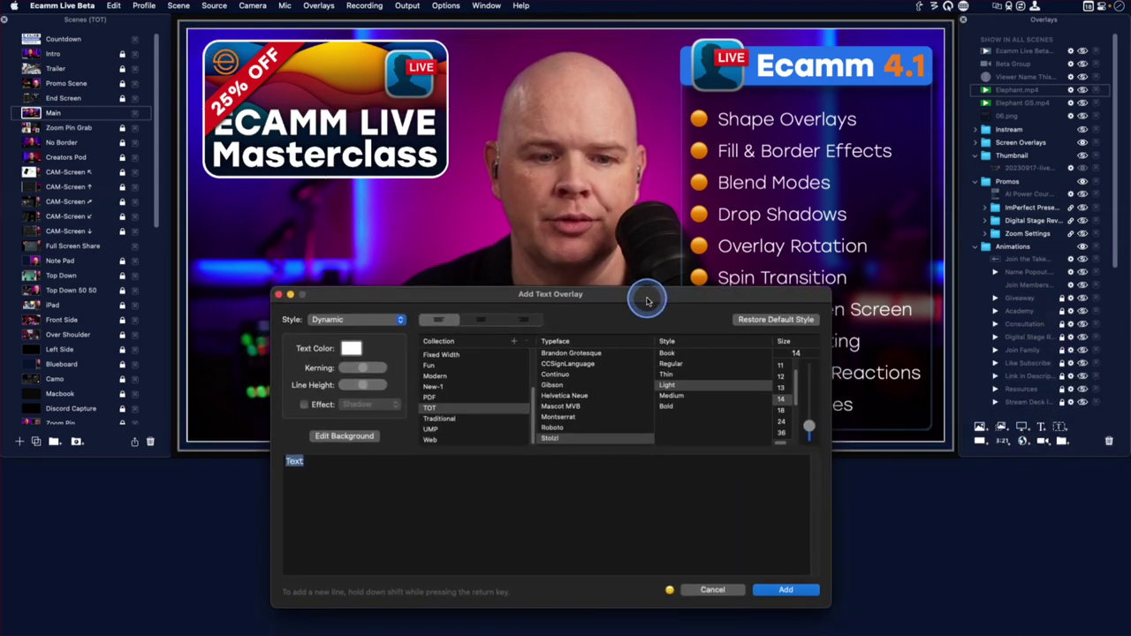
click(783, 599)
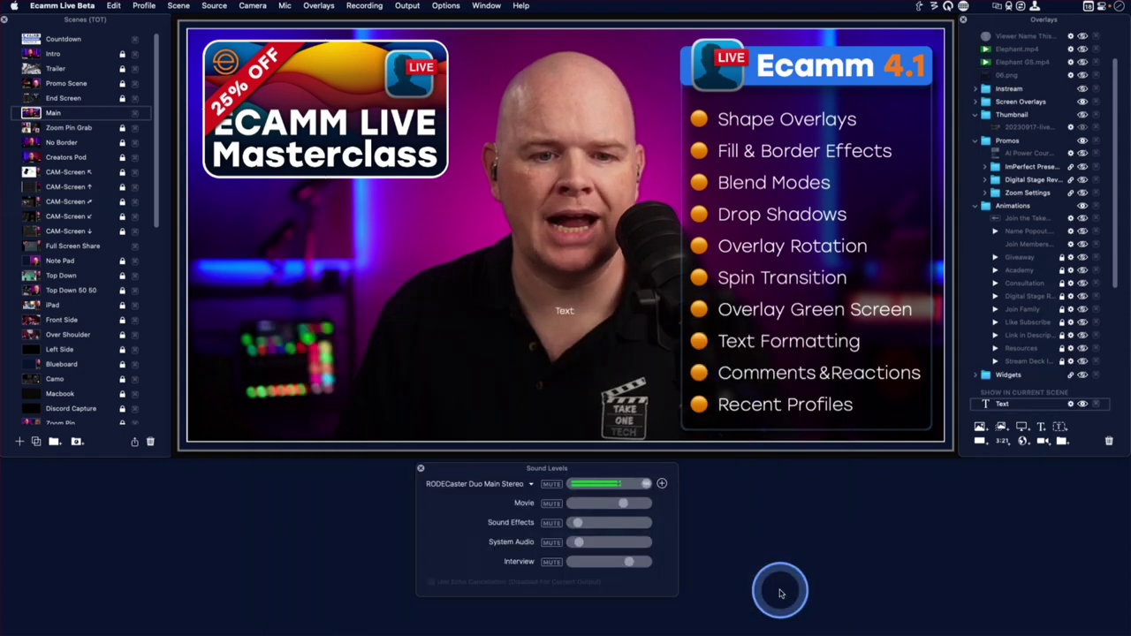
click(548, 312)
drag(568, 308, 682, 397)
drag(624, 358, 423, 294)
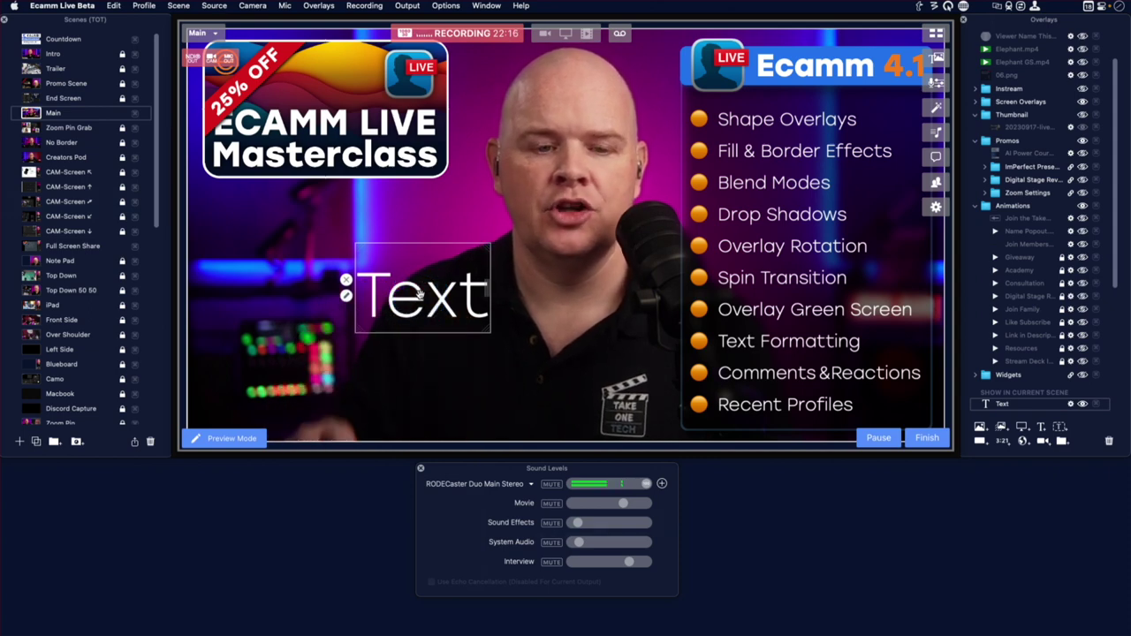
Give the text overlay a solid red color background and increase its text margin slightly
click(348, 297)
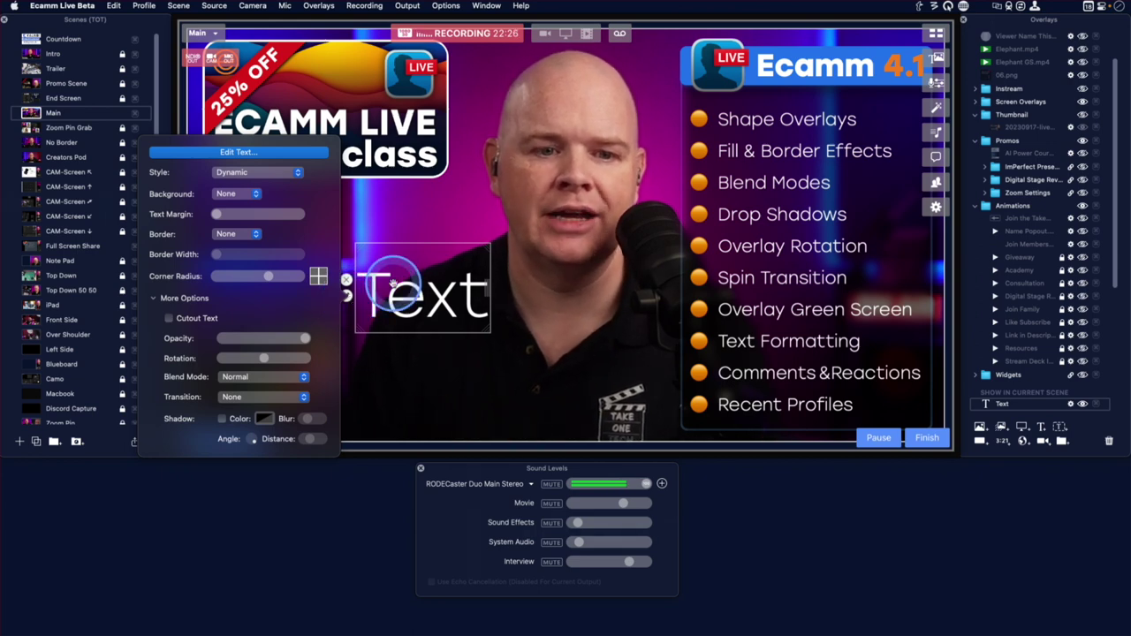
click(247, 196)
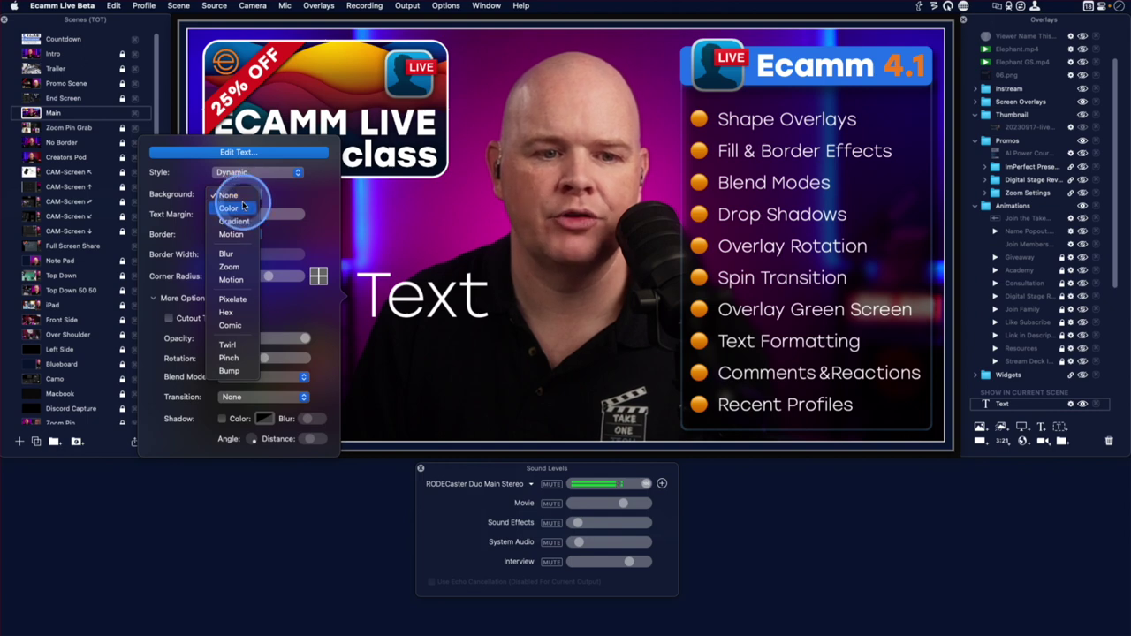
click(243, 206)
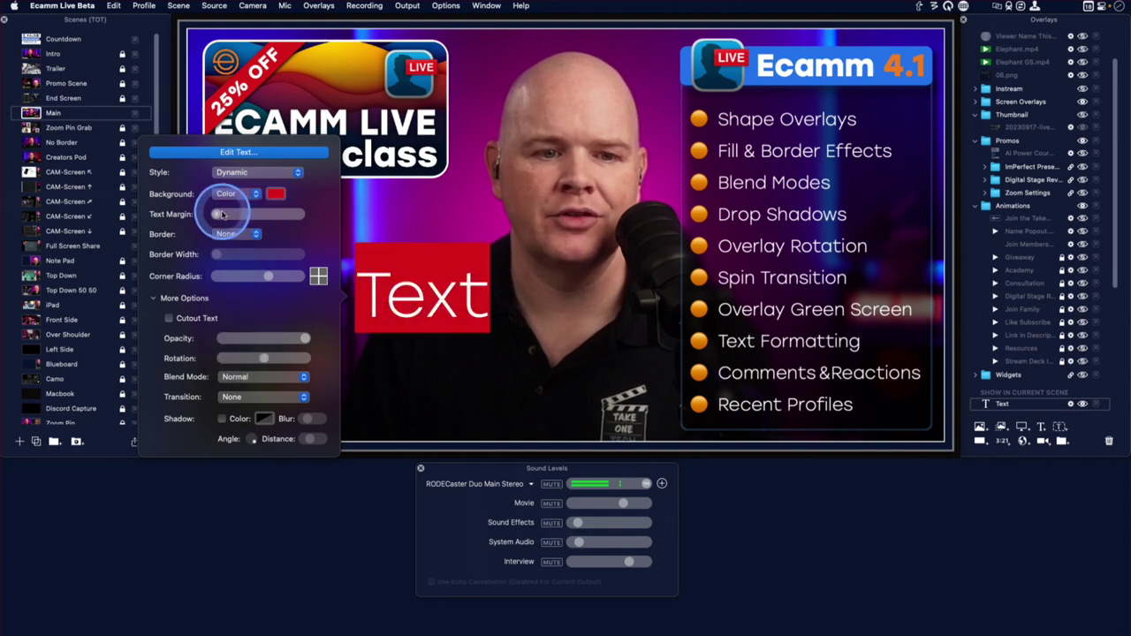
drag(221, 215, 240, 202)
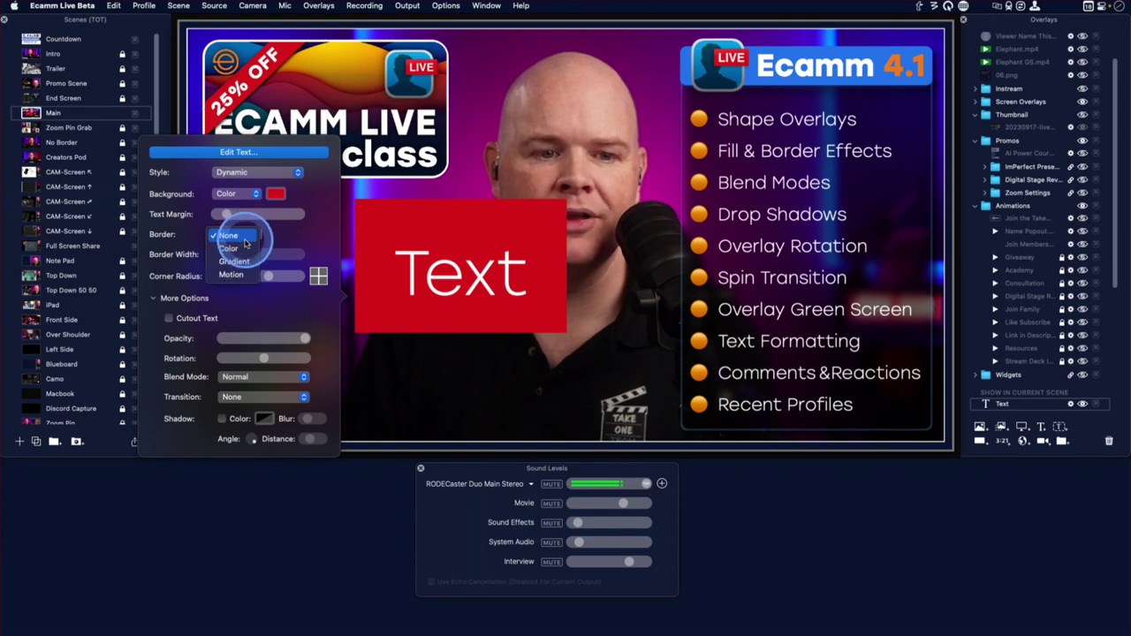
Add a thin white color border around the red text overlay
click(244, 249)
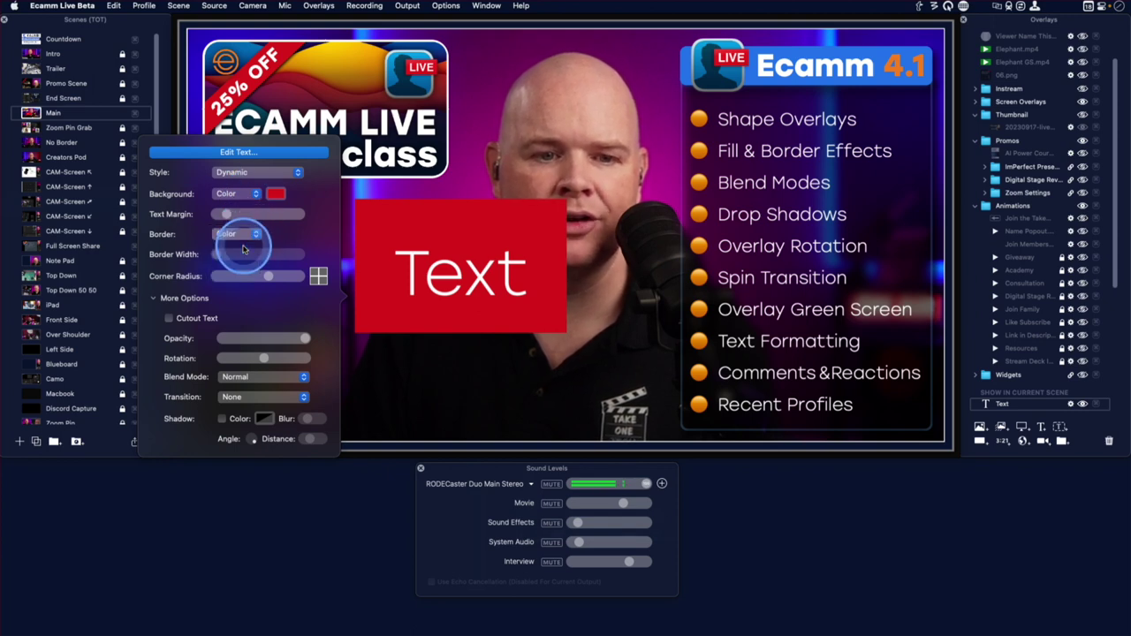
click(275, 234)
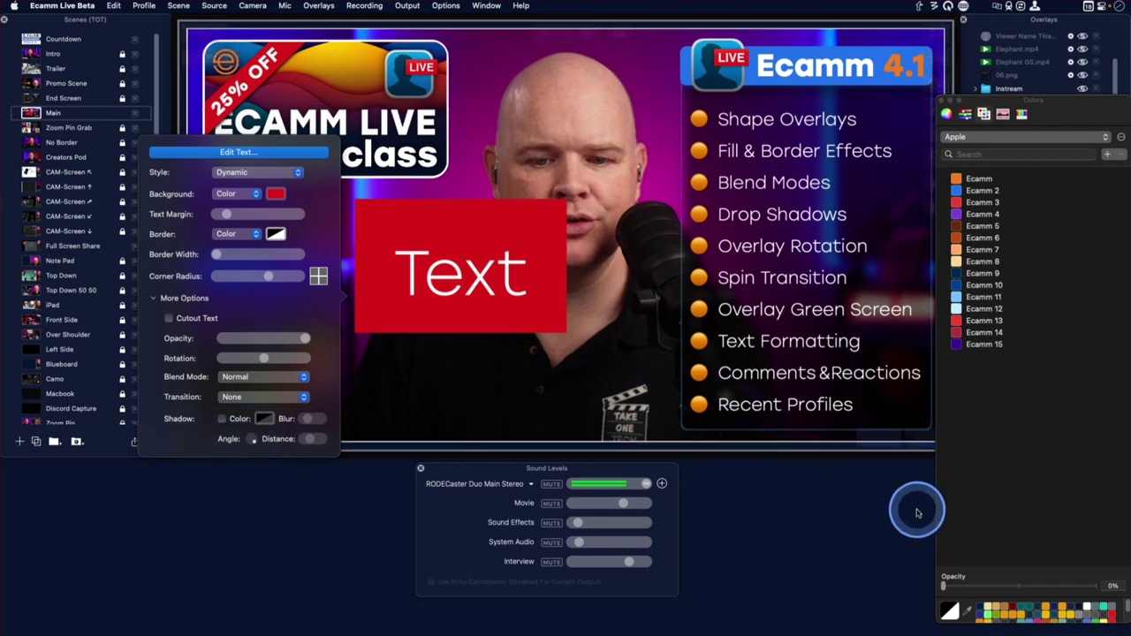
click(1087, 608)
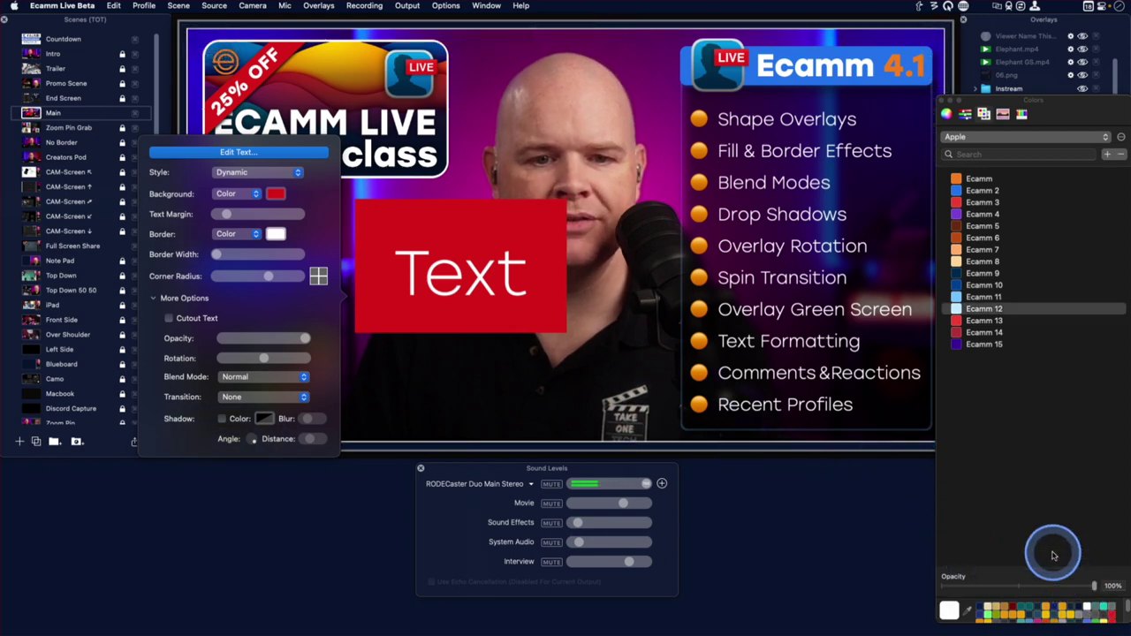
drag(219, 255, 225, 256)
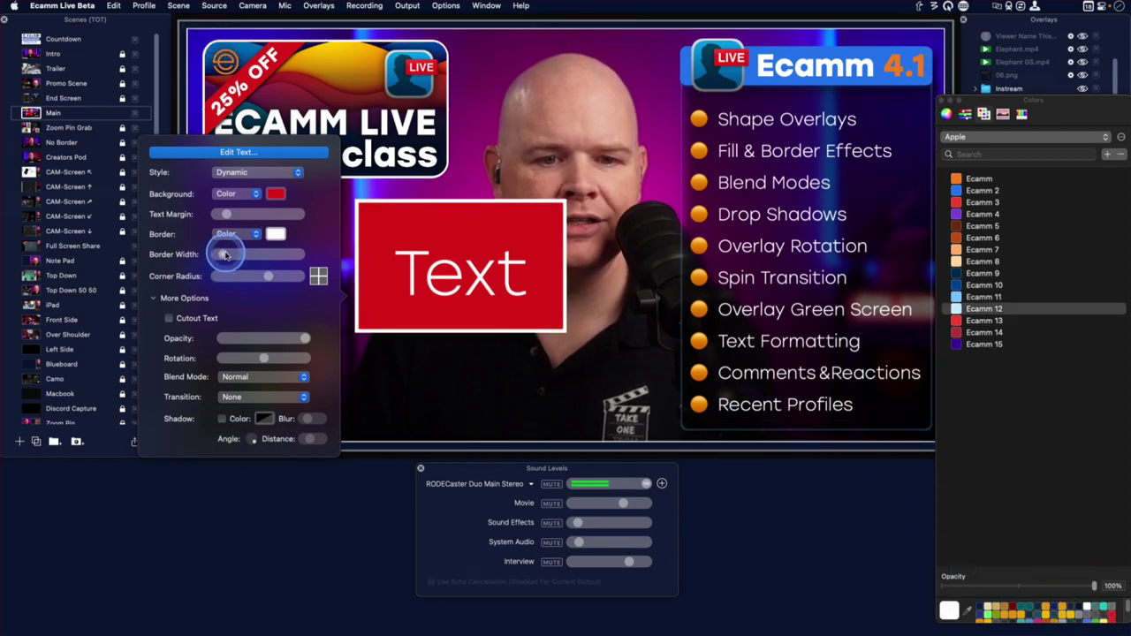
click(368, 275)
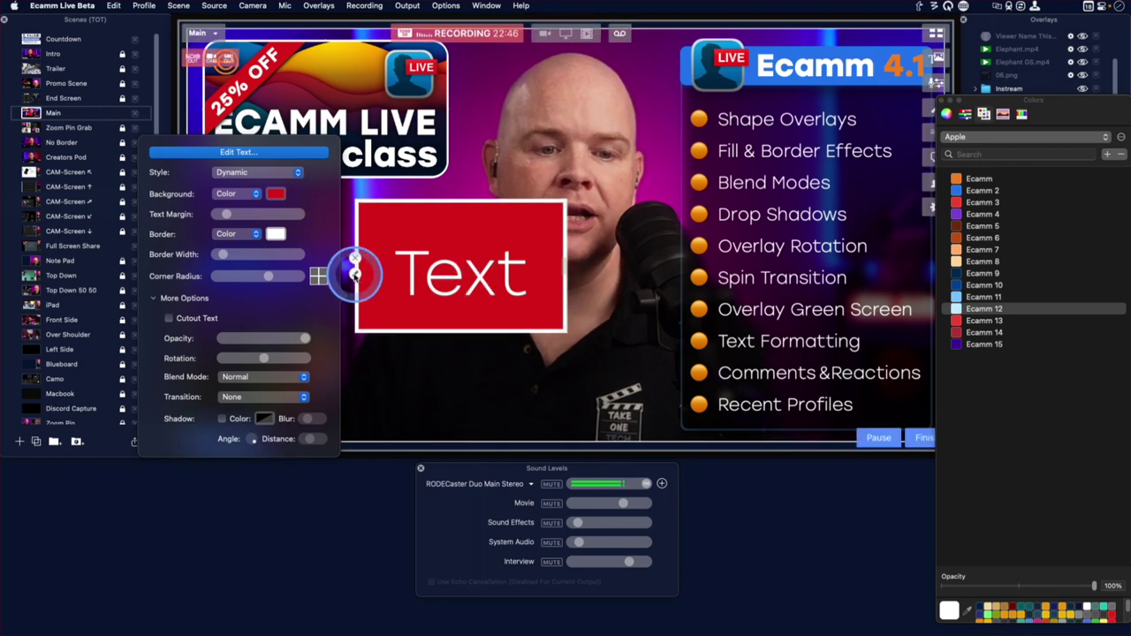
Open the overlay's text for editing, widen its kerning slightly and set the font size to 64
click(356, 274)
click(356, 275)
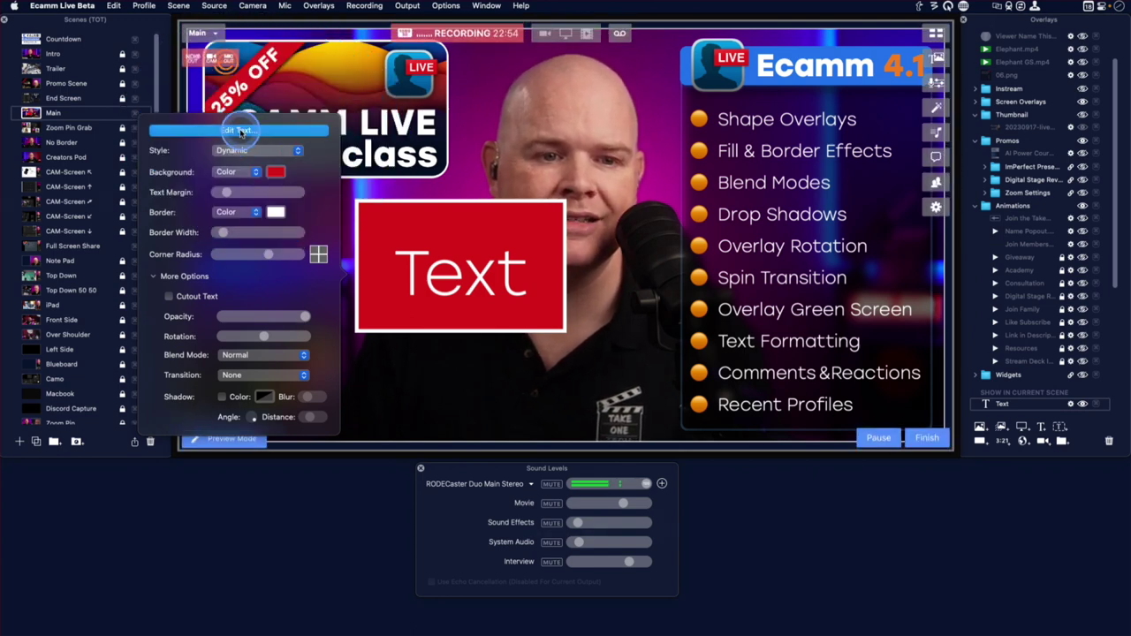
click(240, 131)
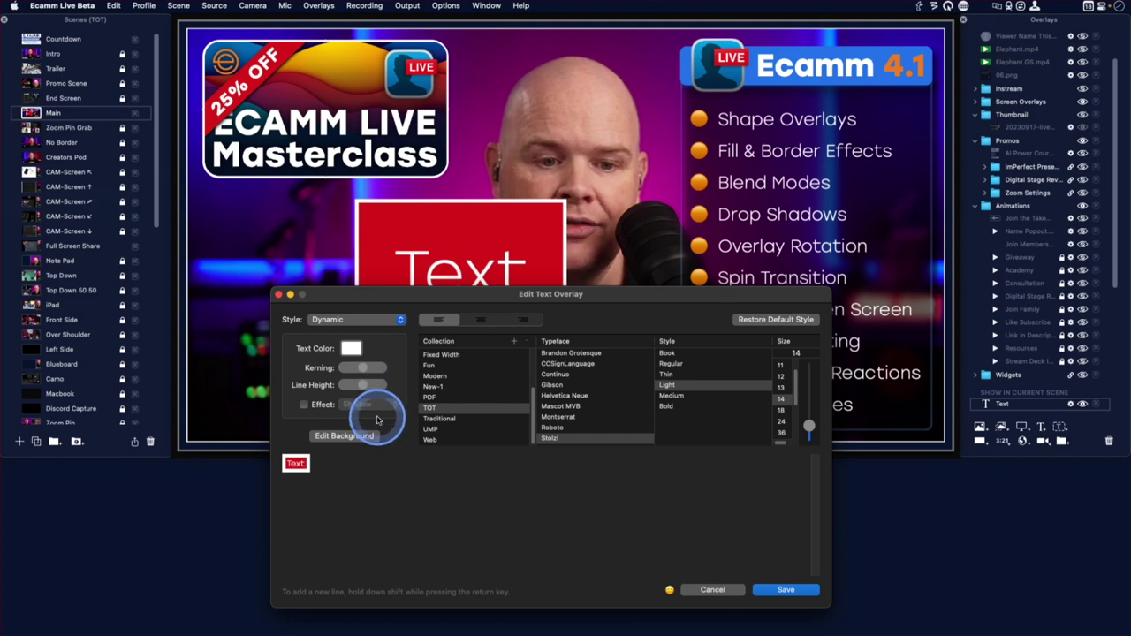
drag(429, 293, 456, 314)
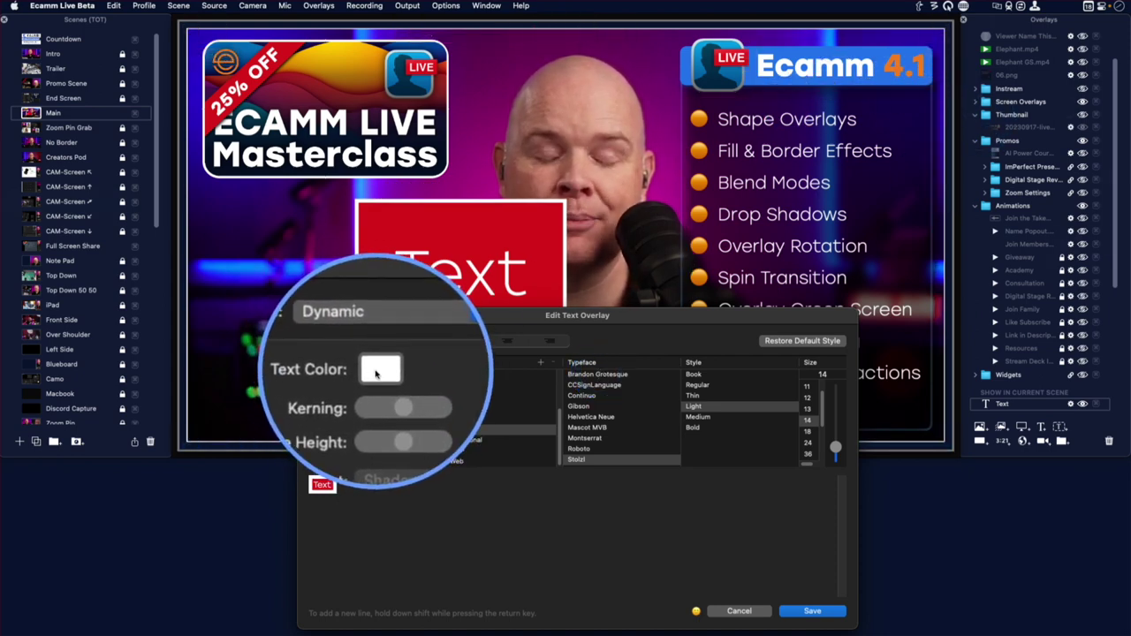
click(364, 497)
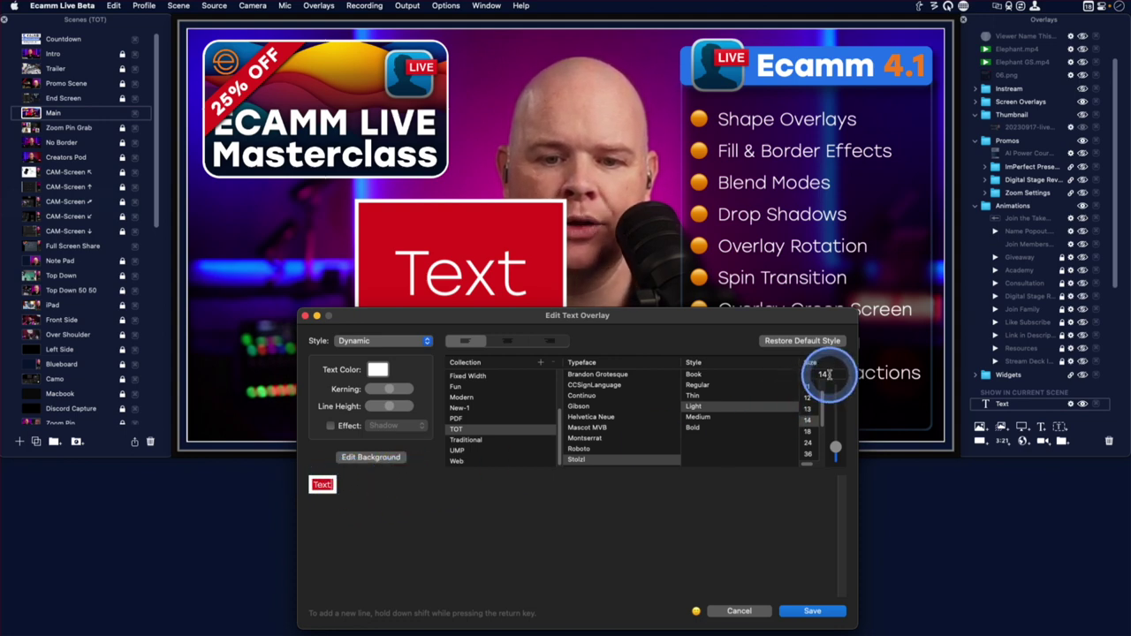
click(749, 407)
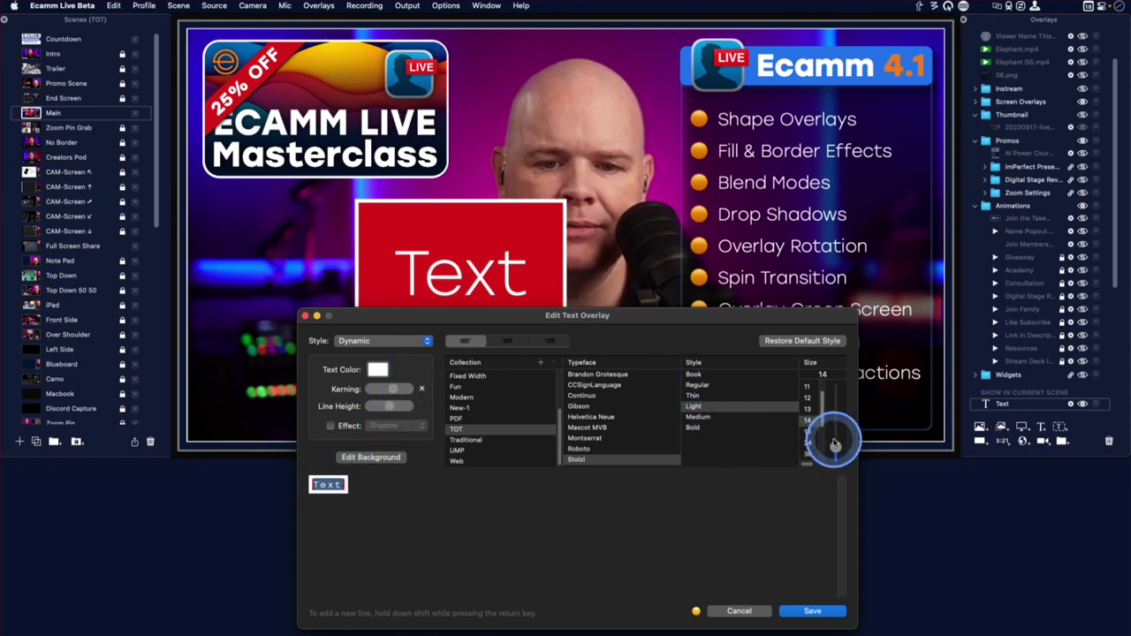
drag(836, 451, 836, 414)
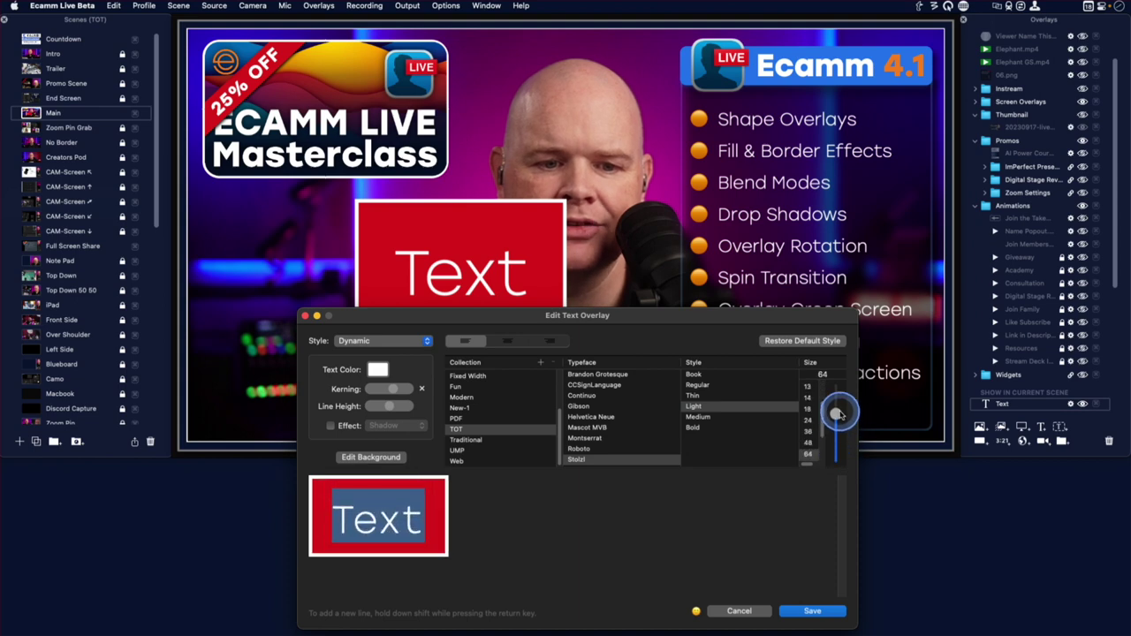
Repeat the word "Text" on new lines so the overlay holds three lines of it
click(446, 516)
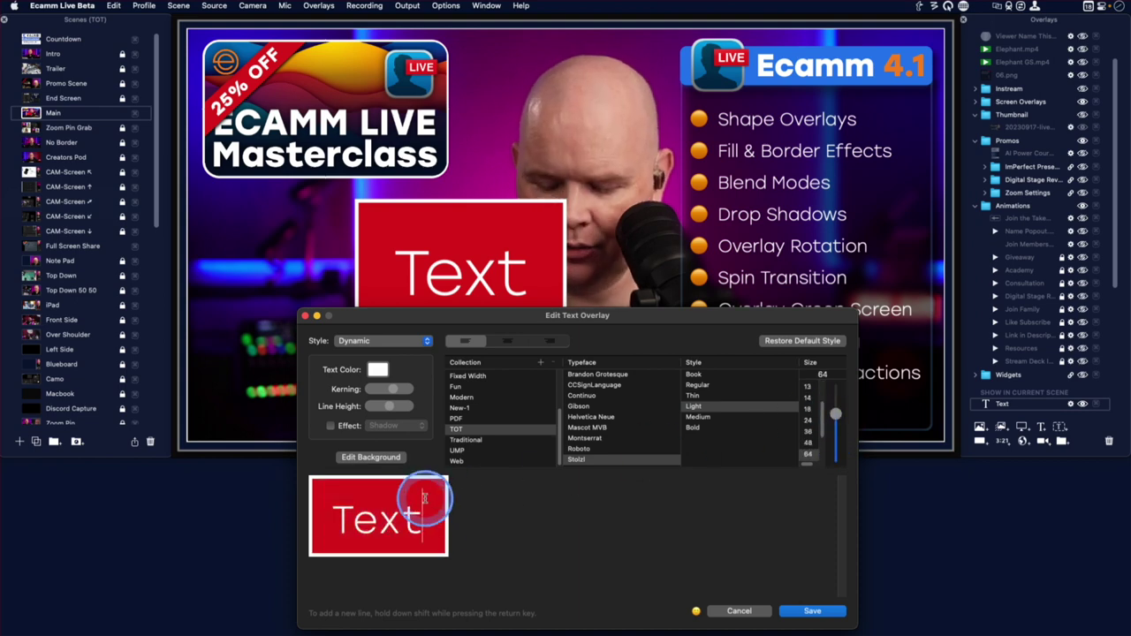
double_click(425, 498)
key(super+Right)
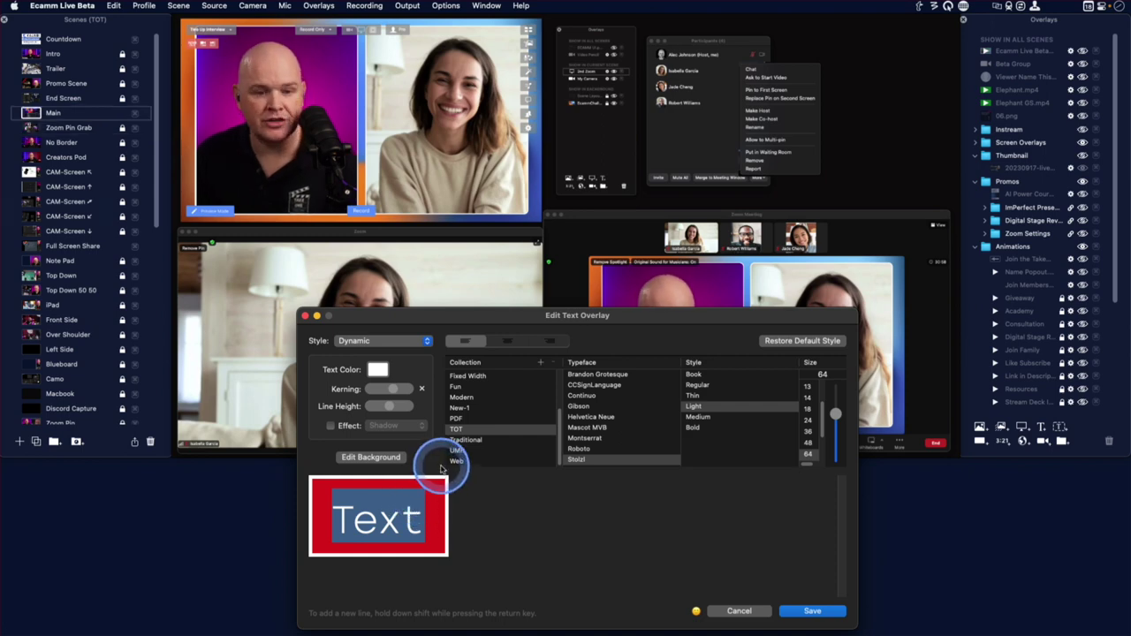
key(super+Left)
click(424, 514)
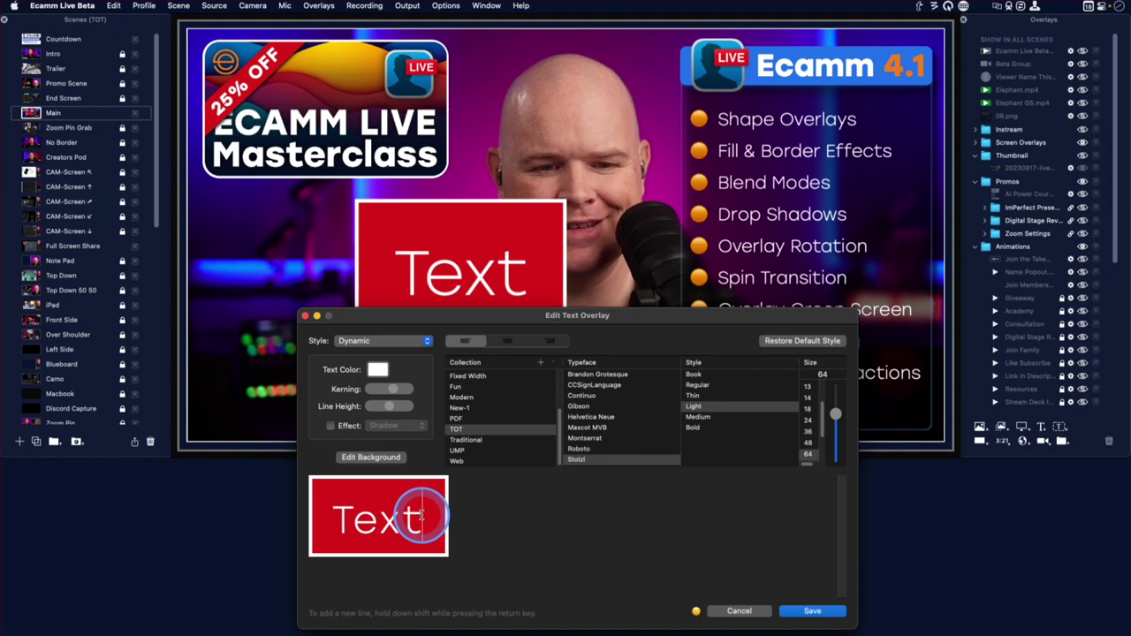
click(422, 513)
key(shift+Return)
text(Text)
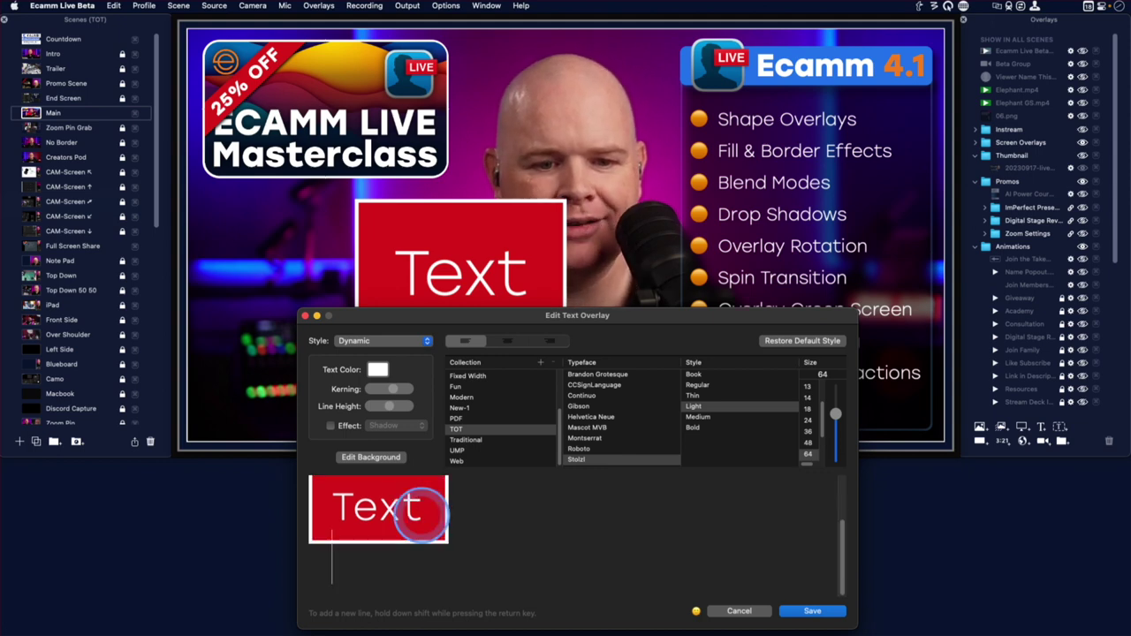
Widen the kerning and reduce the line height of all the overlay's text, and save the text
drag(402, 541, 355, 506)
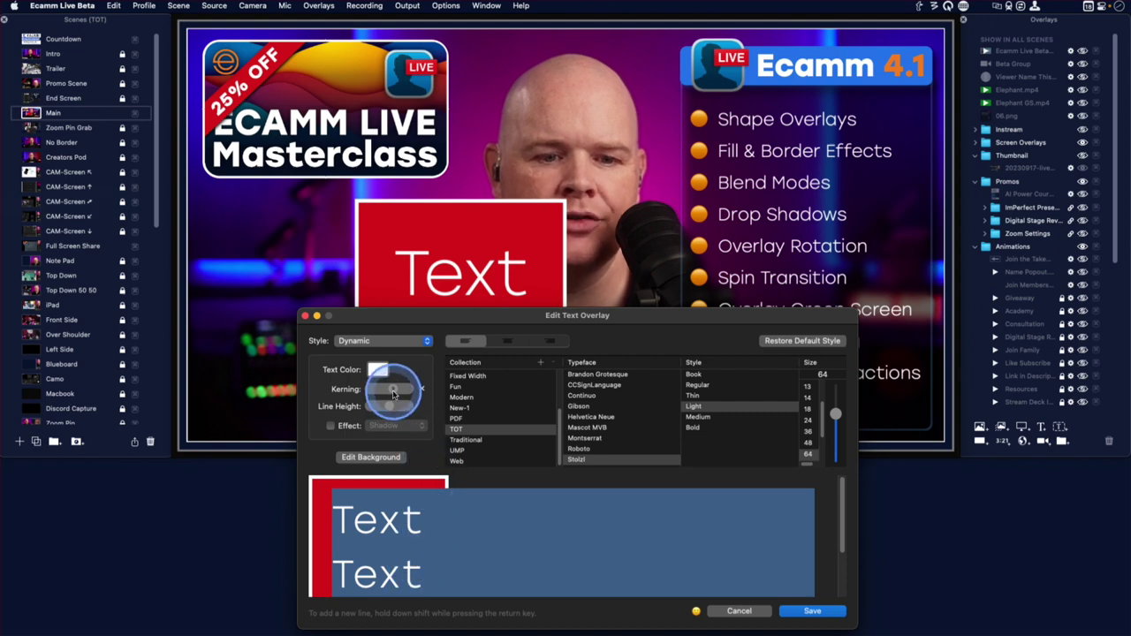
mouse_move(392, 388)
mouse_down()
mouse_move(422, 392)
mouse_move(360, 392)
mouse_move(401, 392)
mouse_move(386, 407)
mouse_up()
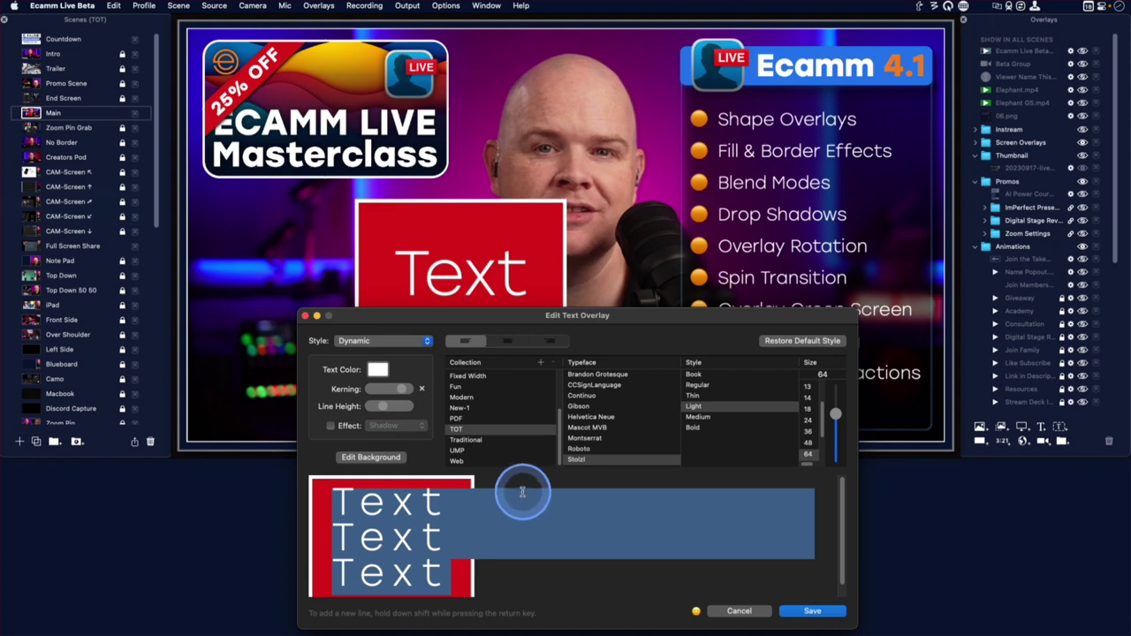
click(812, 611)
Shrink the red text overlay below the Masterclass image, widen its box toward the presenter, and open its settings
click(785, 313)
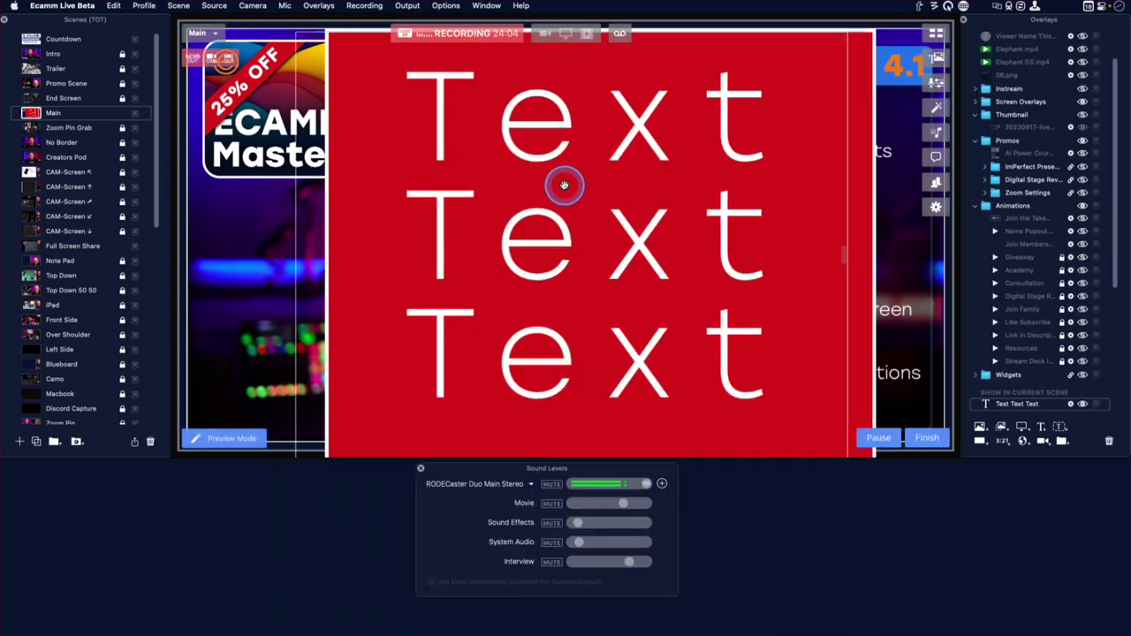
drag(807, 44, 459, 171)
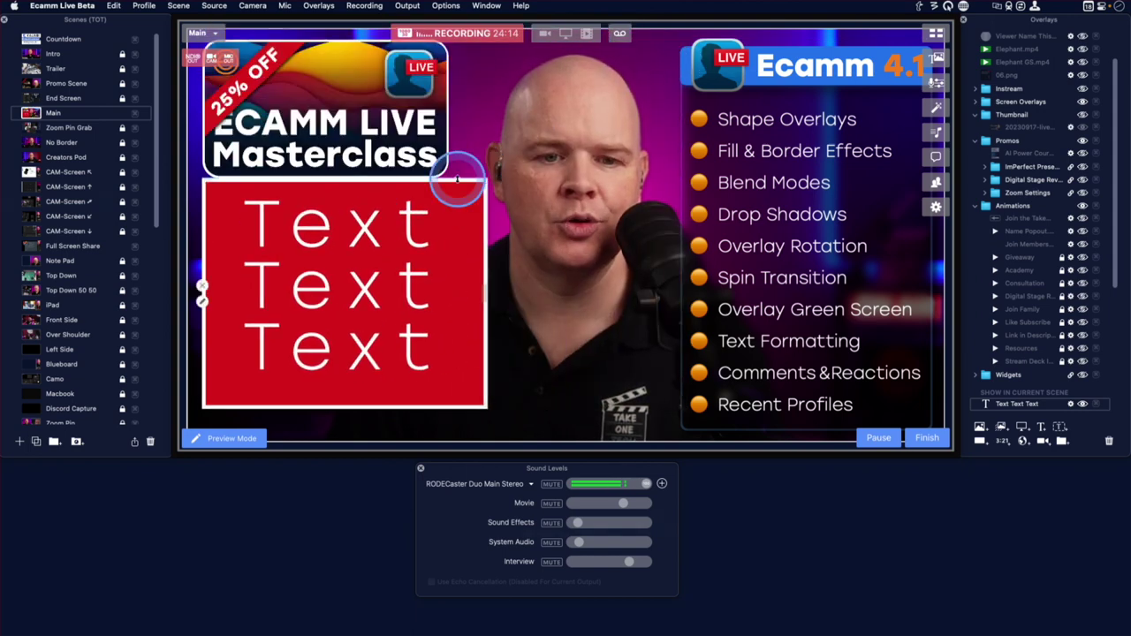
drag(469, 295, 560, 187)
double_click(349, 303)
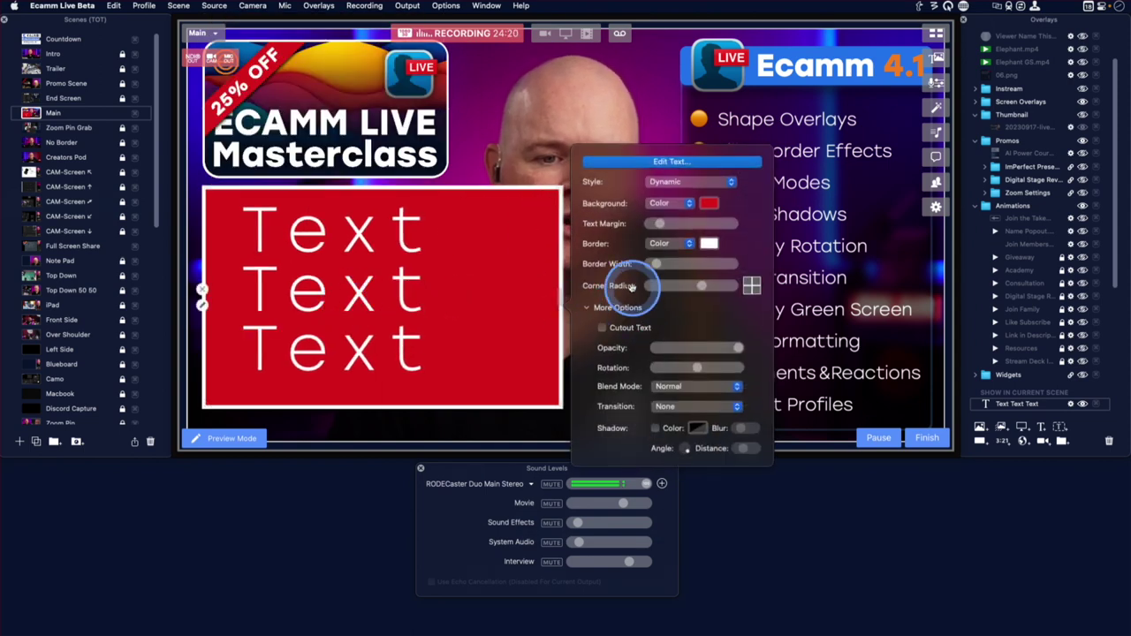
Set the font size of the three-line red text overlay to 18 and save the text
click(629, 163)
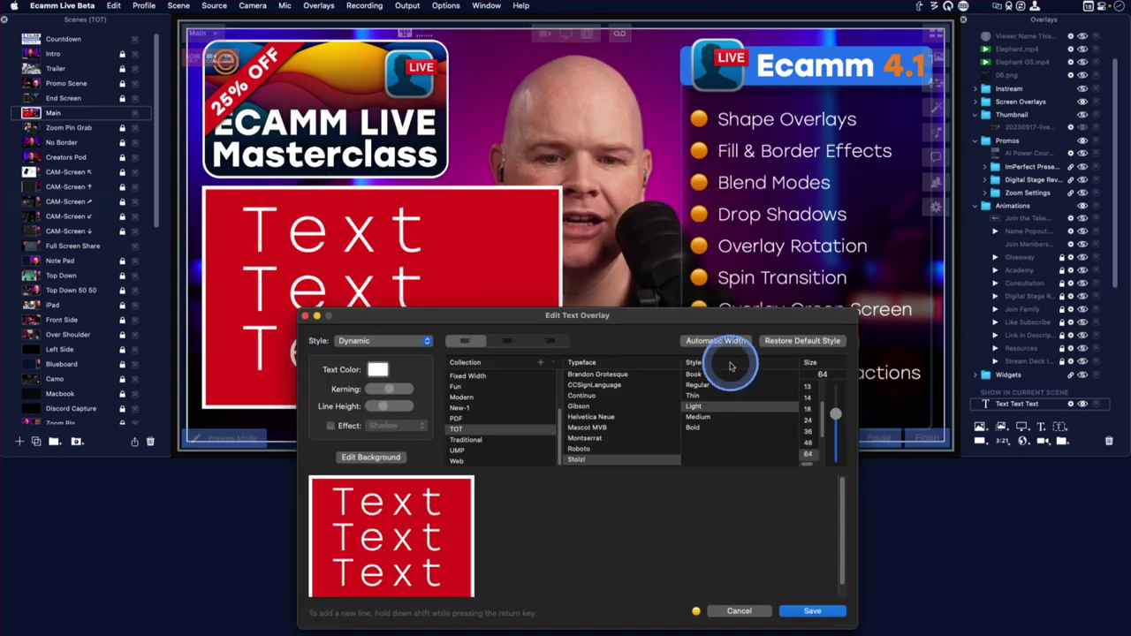
click(808, 410)
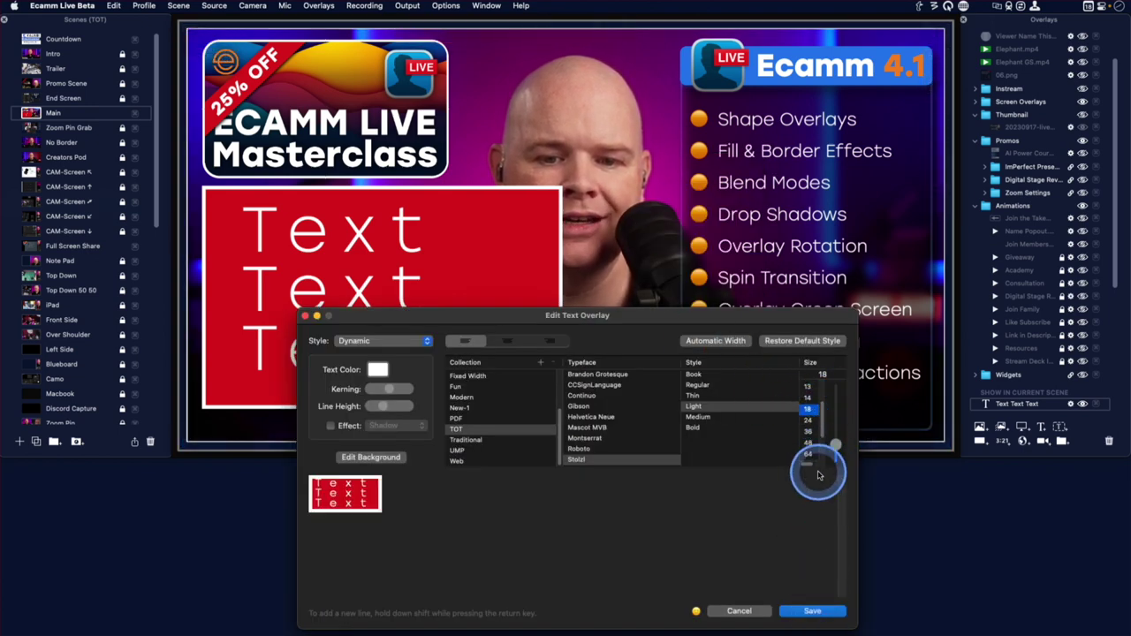
click(810, 612)
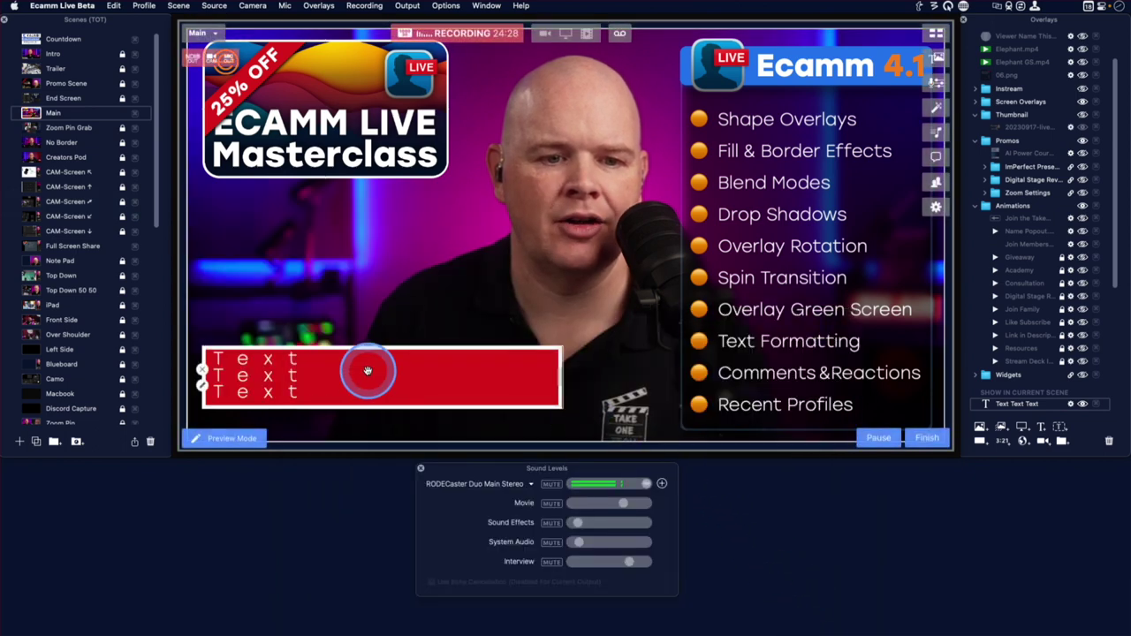
Duplicate the red text overlay above the original and enlarge the copy across the presenter into the feature list
drag(379, 301, 381, 240)
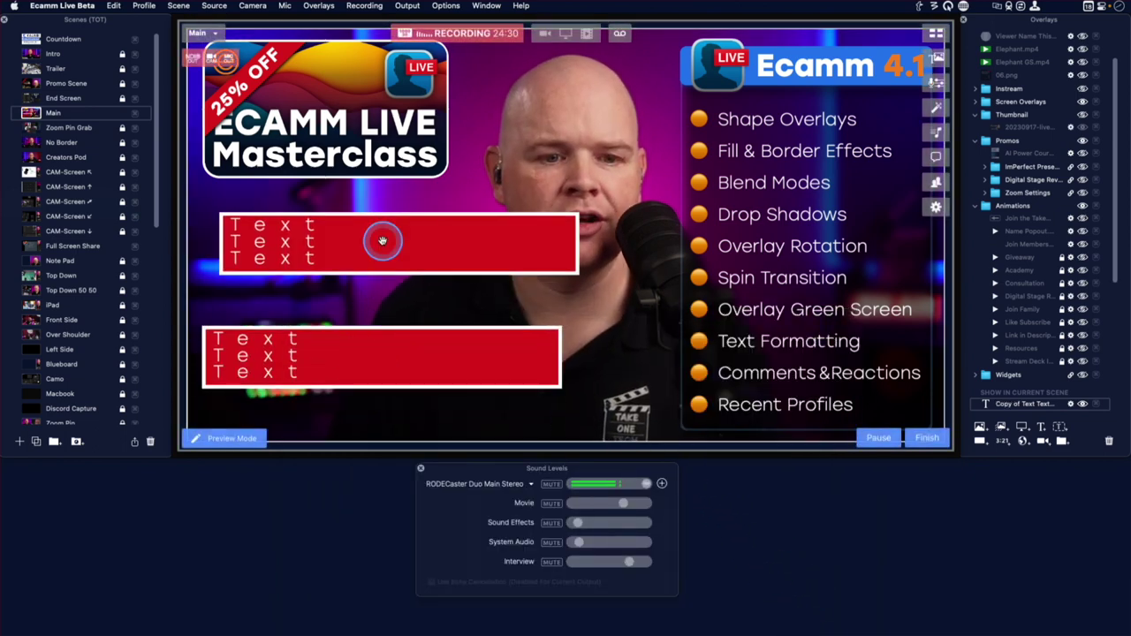
drag(575, 208, 846, 168)
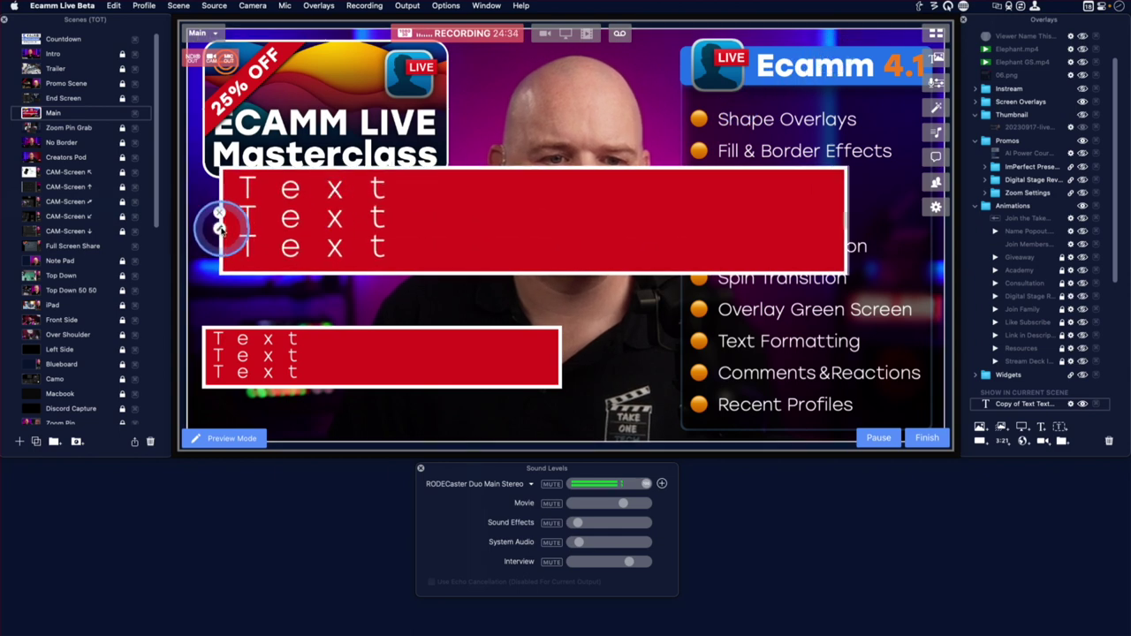
Open the enlarged copy's text settings, check its font size and leave without saving
click(220, 228)
click(939, 81)
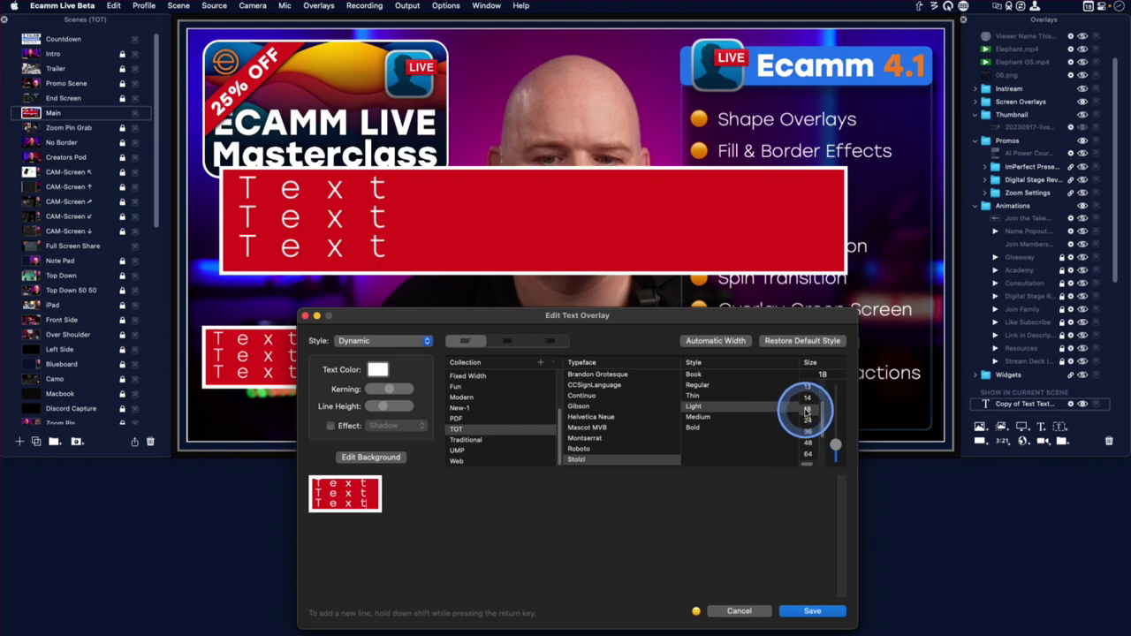
click(744, 610)
Line the enlarged copy up above the original and hide it, and narrow the original's box close to its text
drag(364, 213, 347, 263)
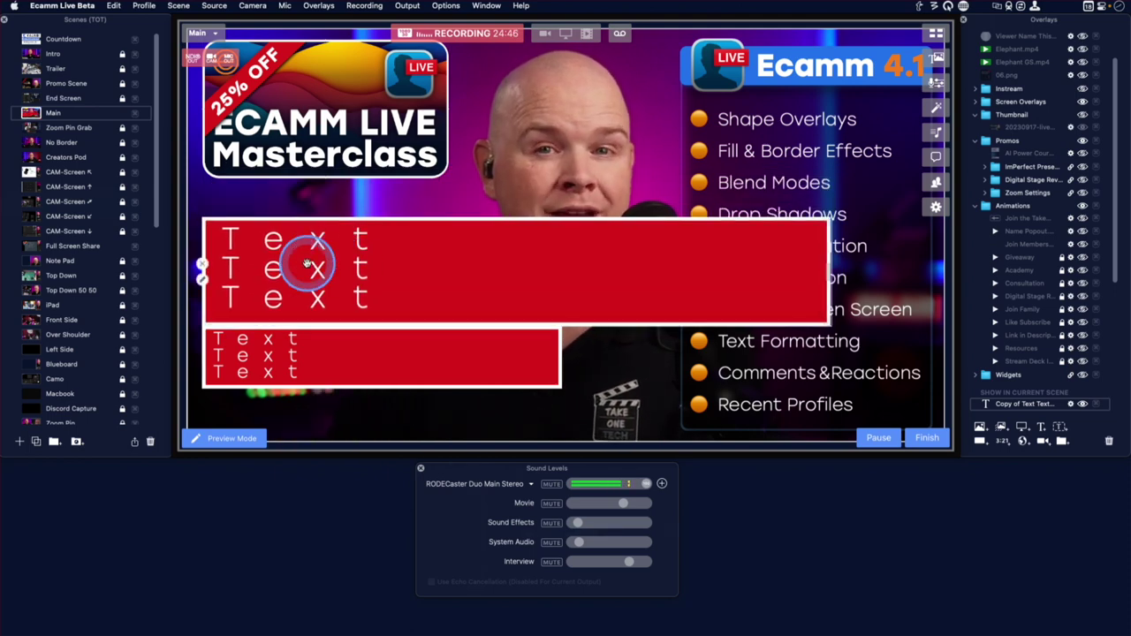
click(203, 263)
click(548, 357)
drag(557, 357, 340, 363)
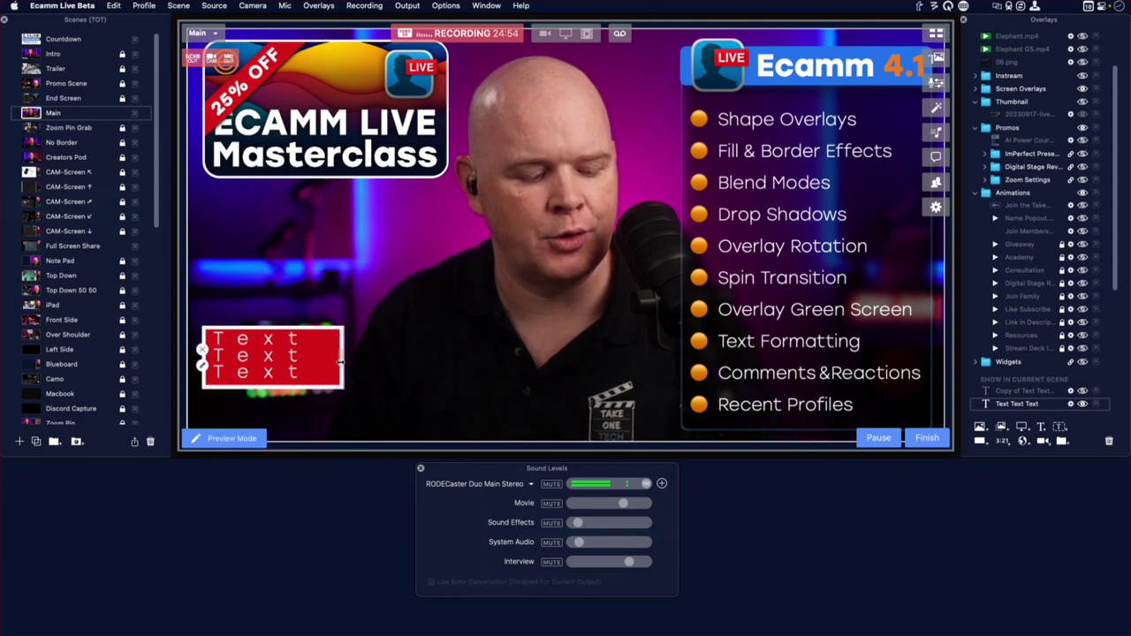
Add a text overlay reading "Text" in the Text Box (Shrink to Fit) style
click(1060, 428)
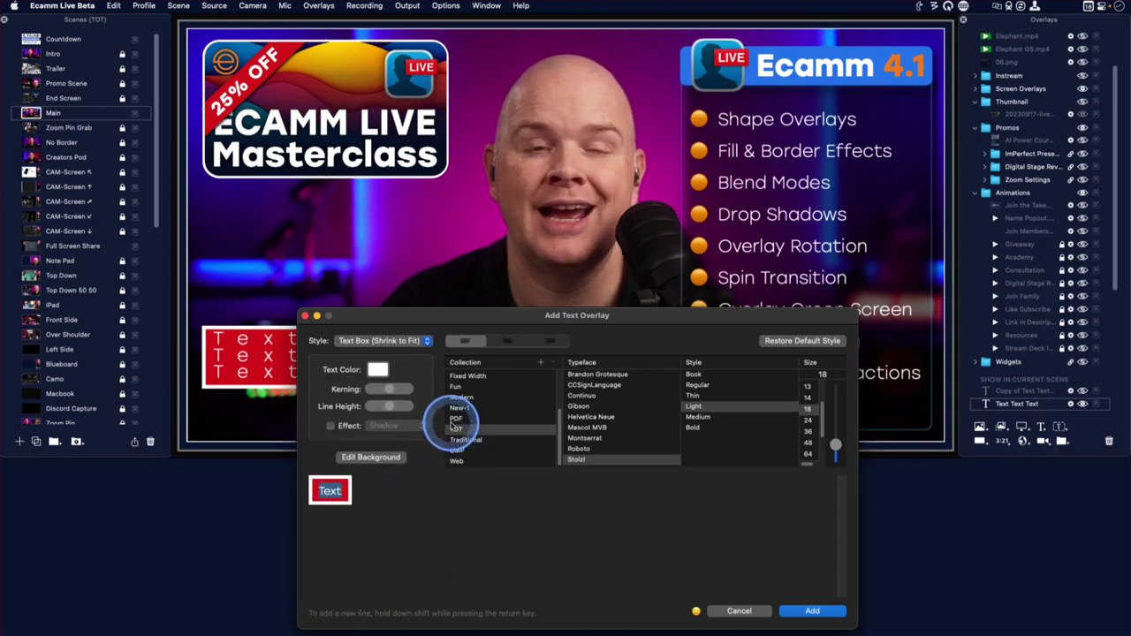
drag(430, 321, 480, 211)
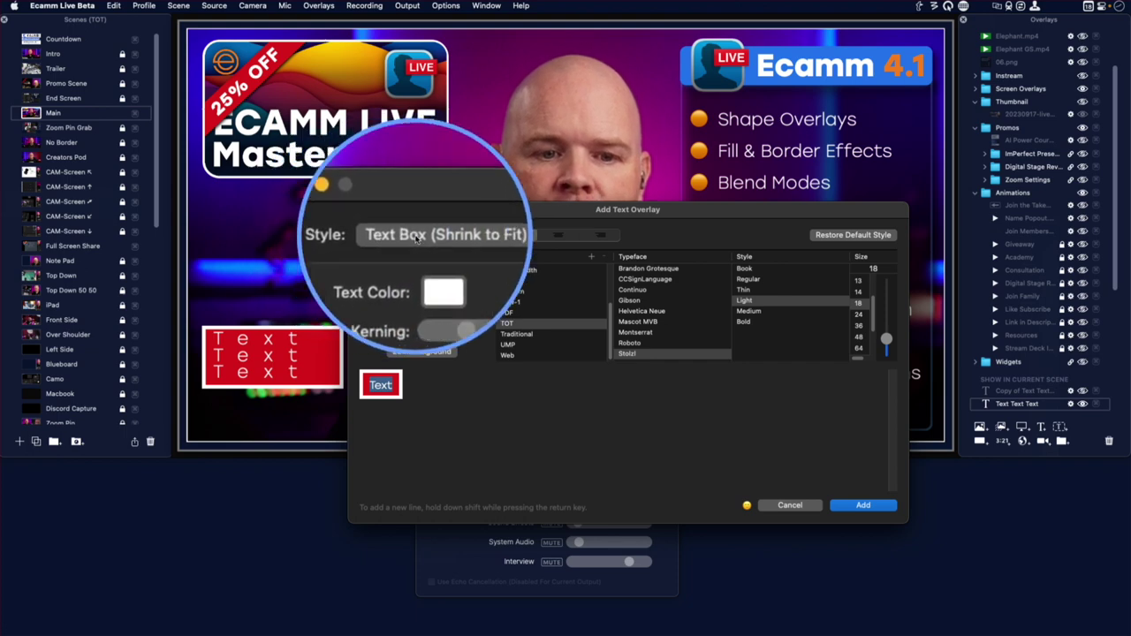
click(411, 236)
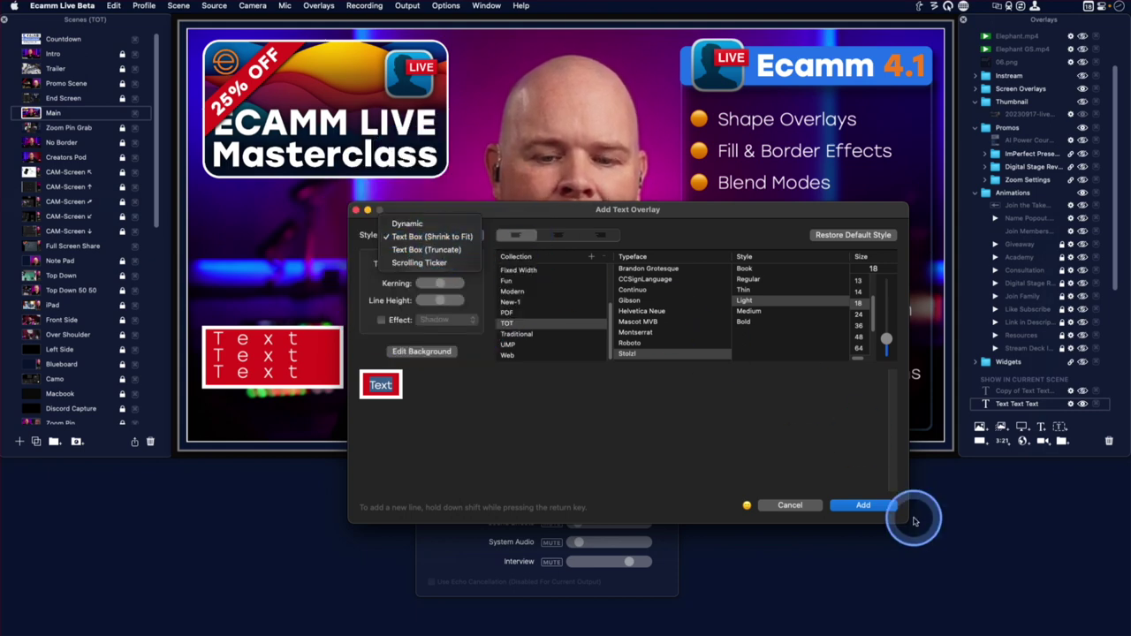
click(872, 505)
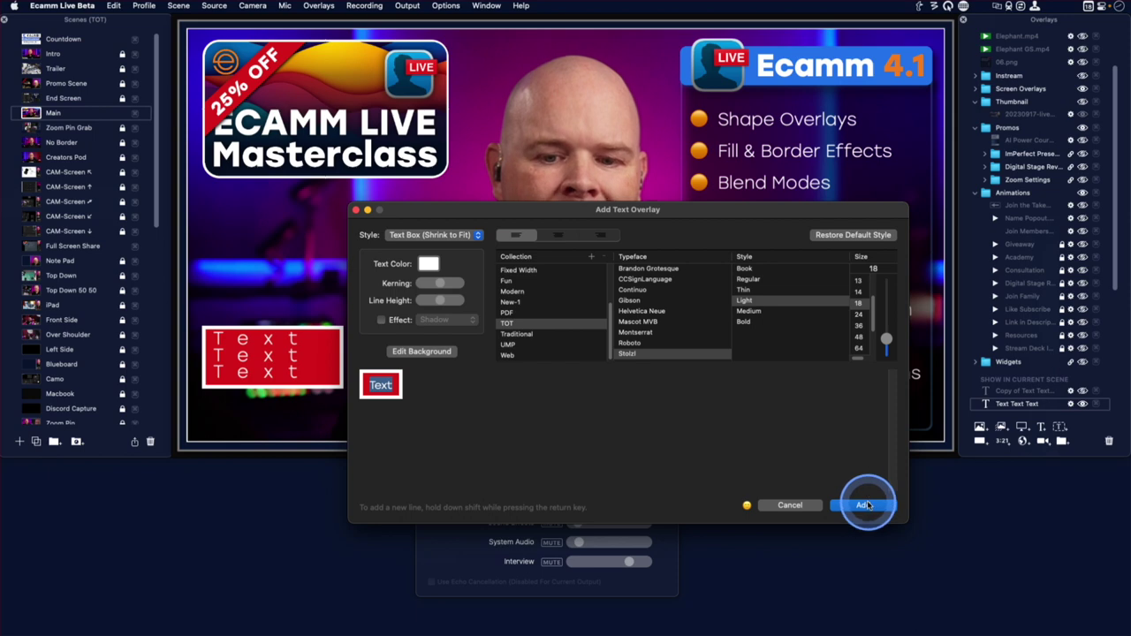
click(865, 505)
Resize the new text box and place it directly beneath the Masterclass image at about the image's width
drag(518, 247, 432, 207)
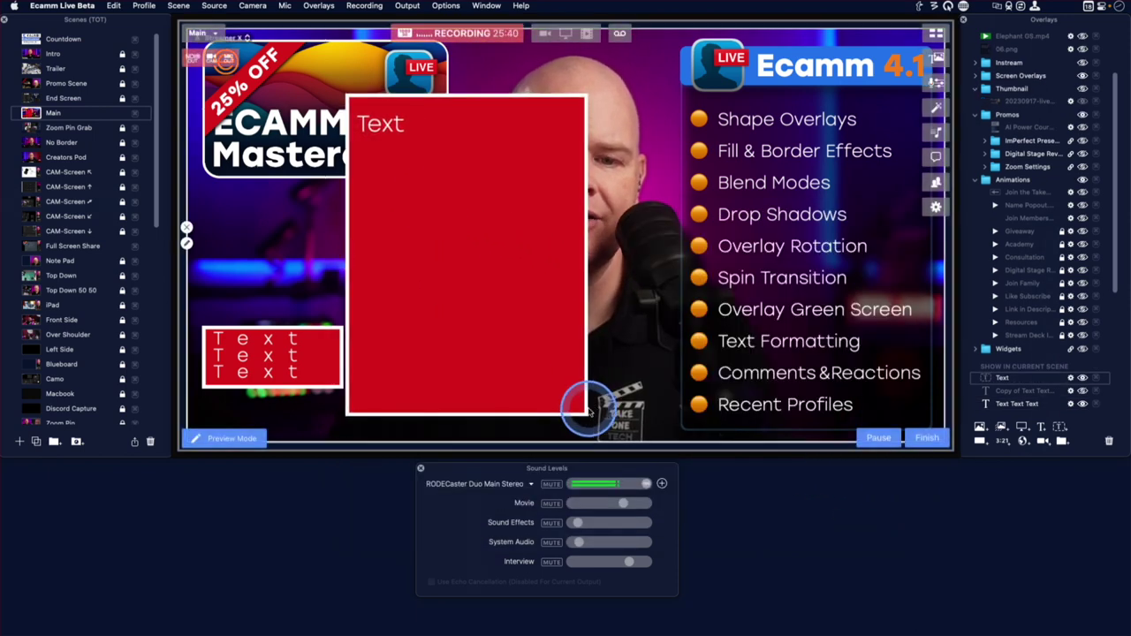
drag(586, 399, 635, 414)
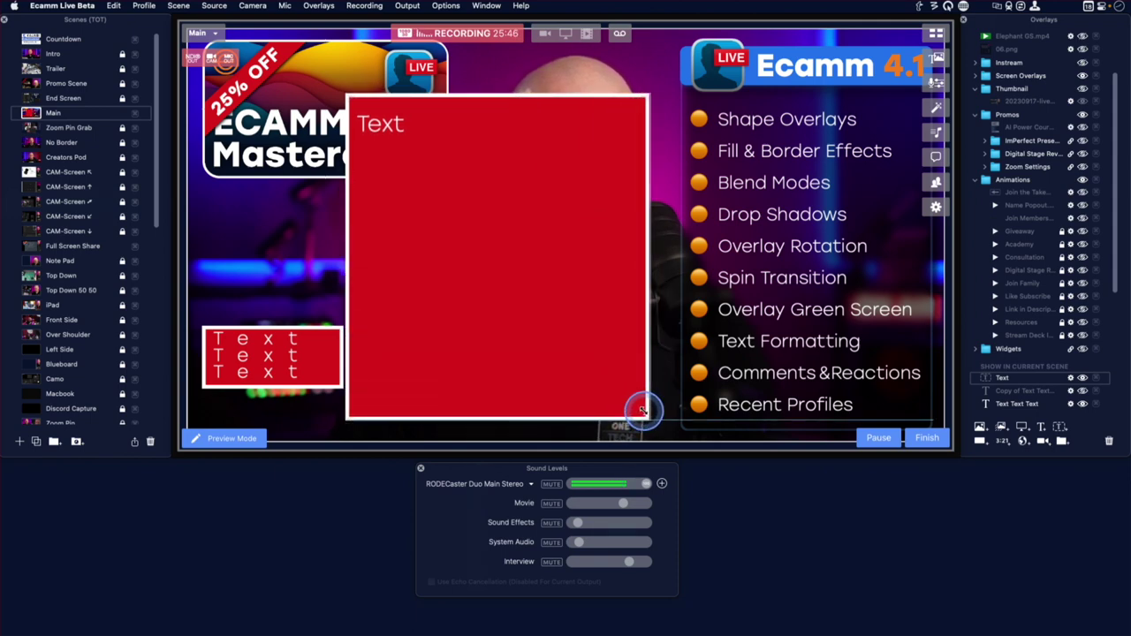
drag(555, 228, 407, 245)
click(491, 94)
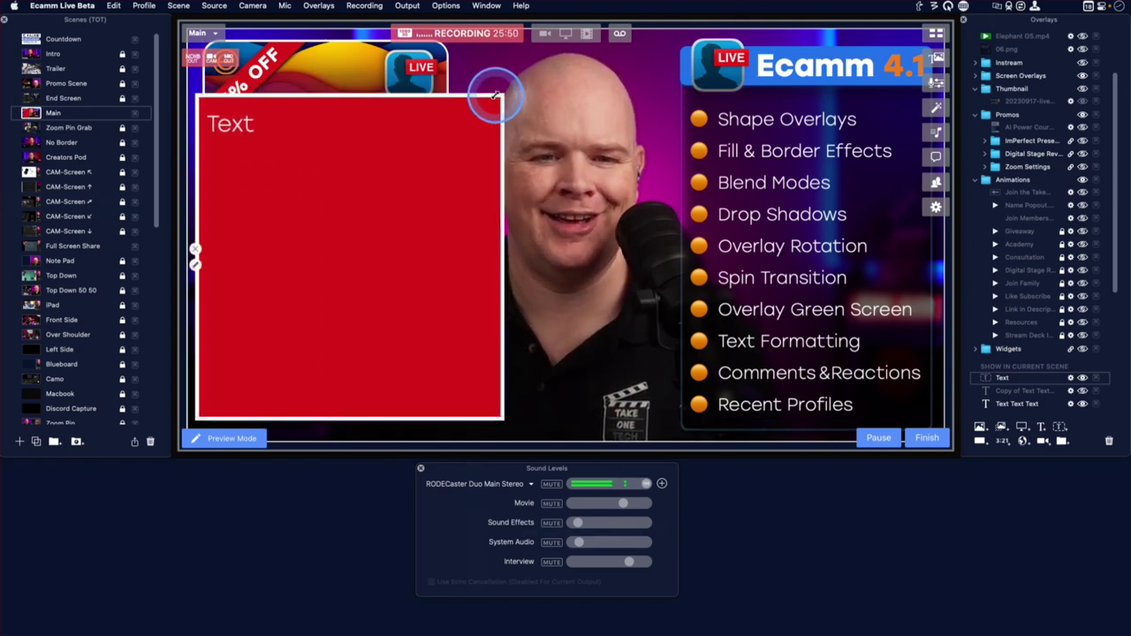
drag(499, 99, 438, 199)
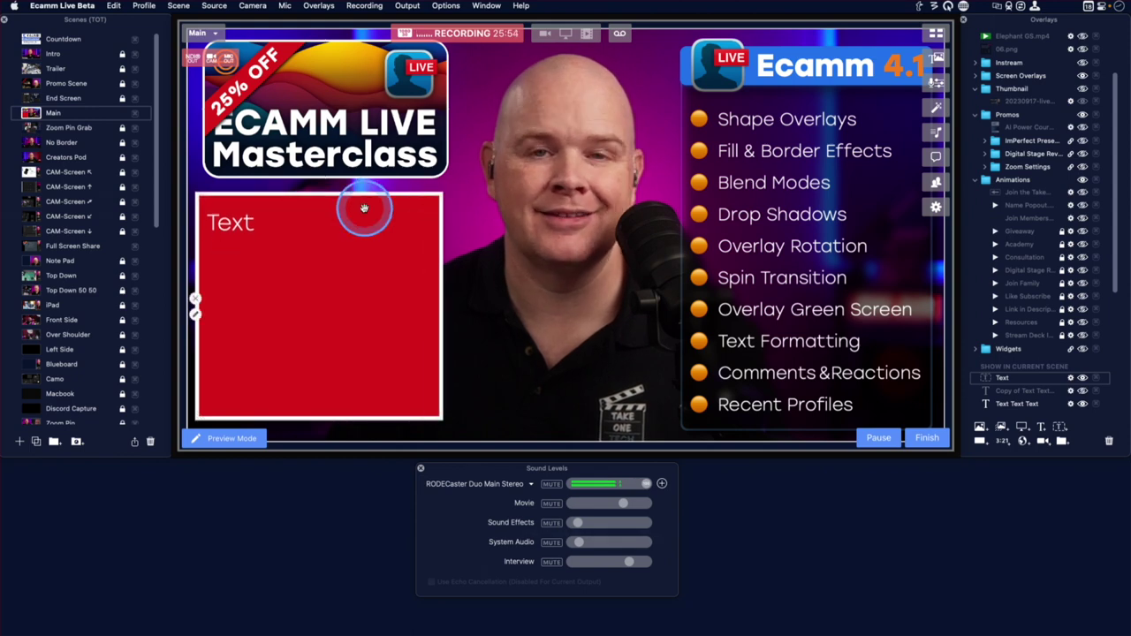
drag(437, 194, 237, 368)
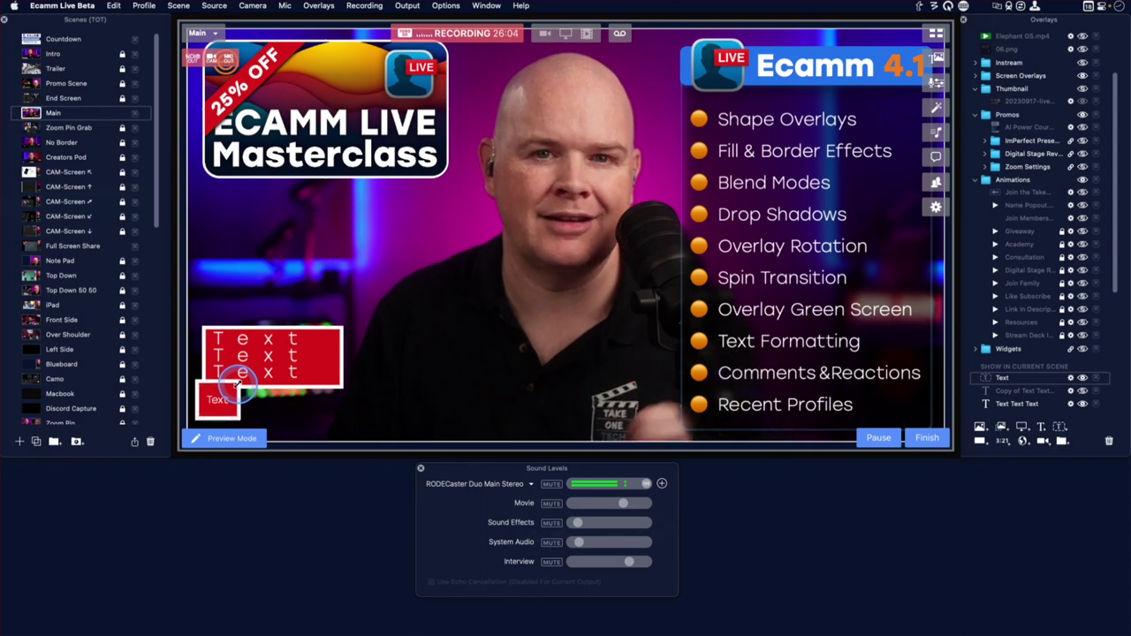
drag(237, 382, 445, 188)
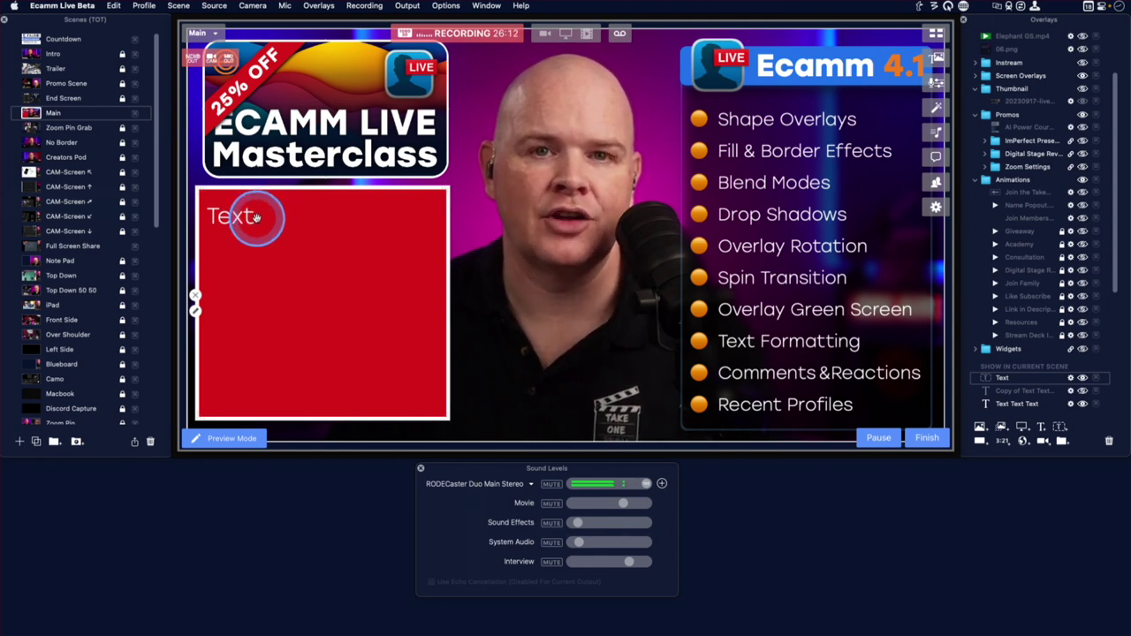
Shift the text box sideways and bring it back into line with the Masterclass image's left edge
click(773, 183)
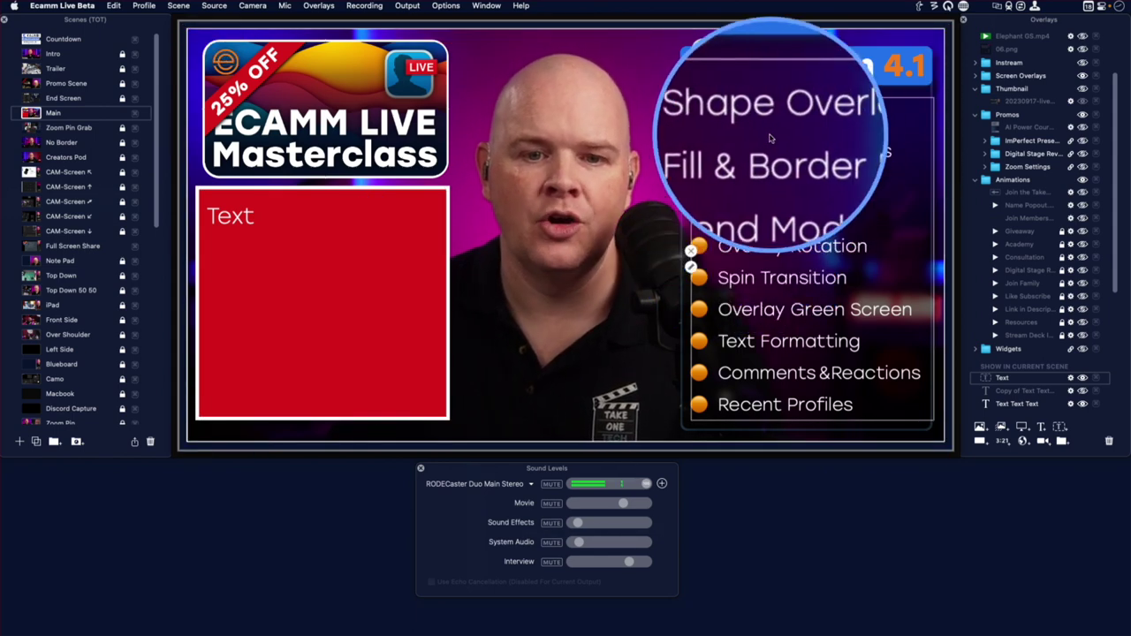
click(533, 433)
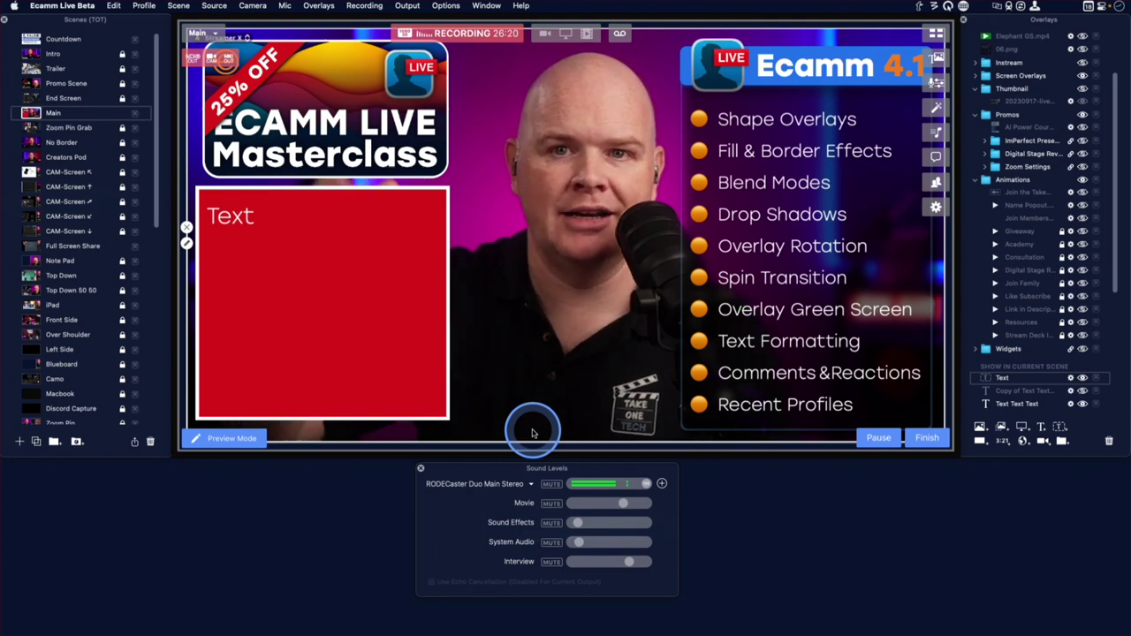
drag(346, 238, 371, 253)
click(218, 338)
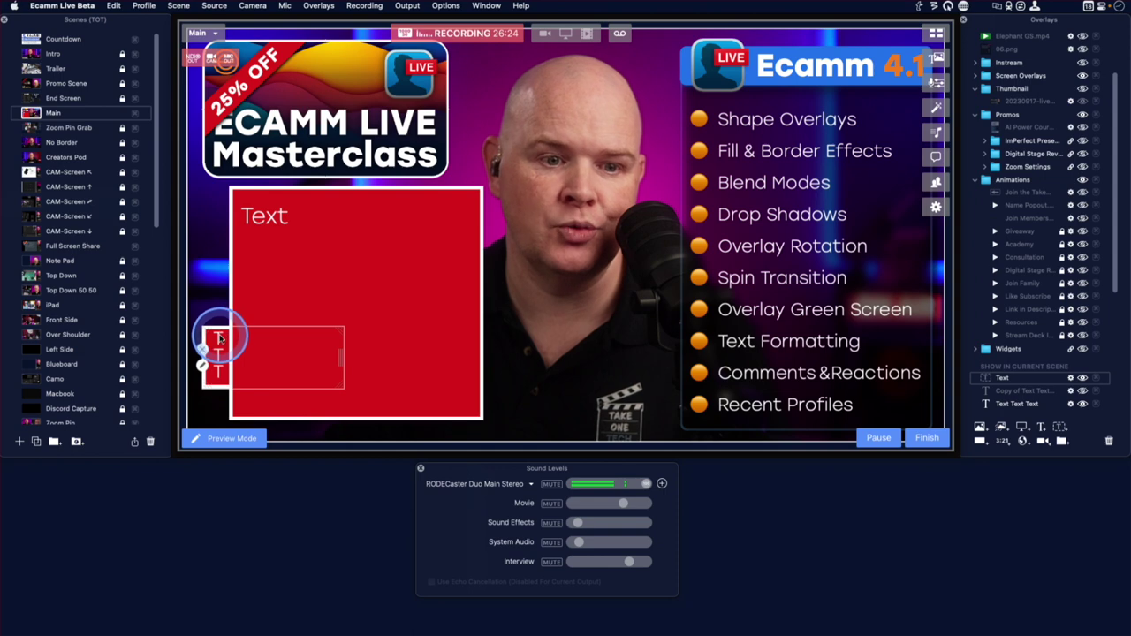
click(319, 278)
drag(317, 276, 291, 278)
Replace the text box's text with the full "Lorem ipsum dolor sit amet" paragraph, ending in "id est laborum.", and save it
click(249, 219)
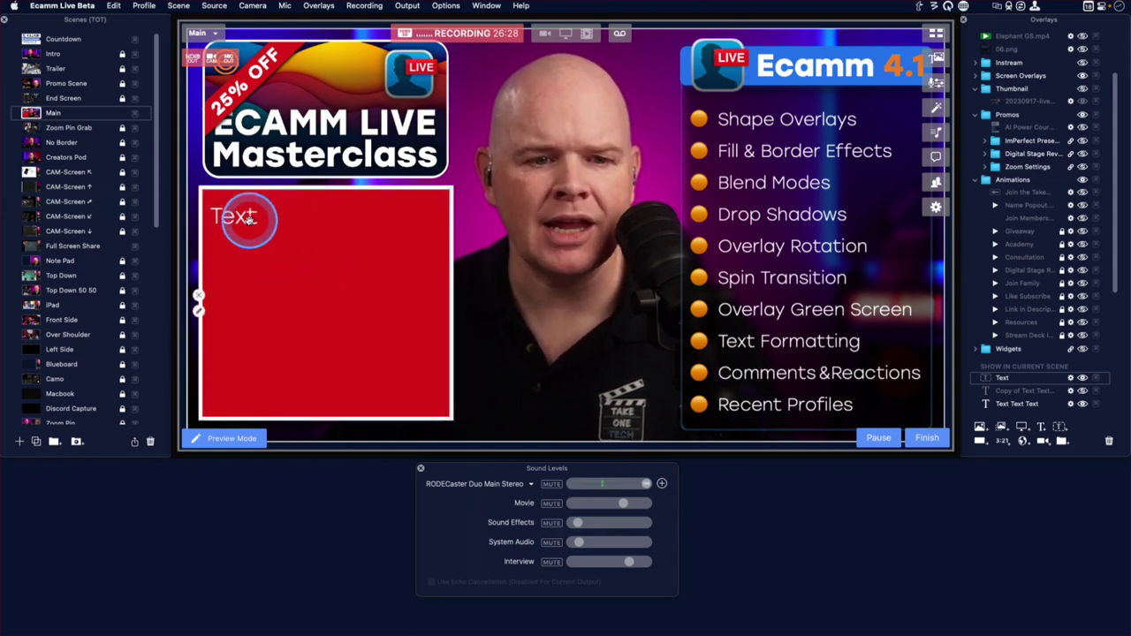
click(368, 193)
double_click(273, 214)
click(568, 168)
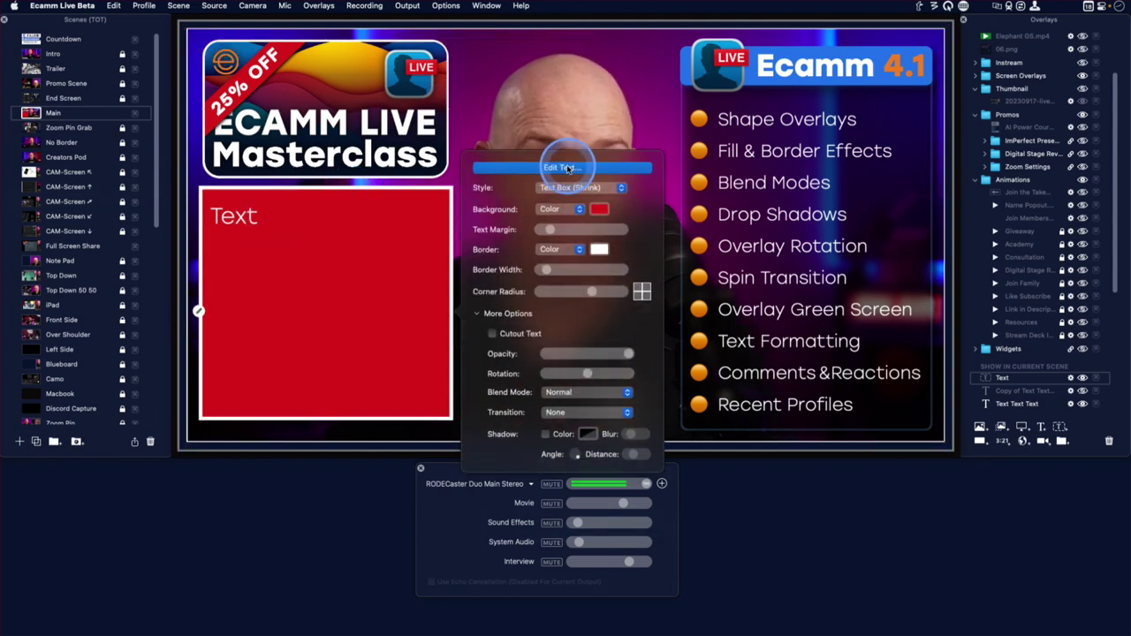
click(567, 168)
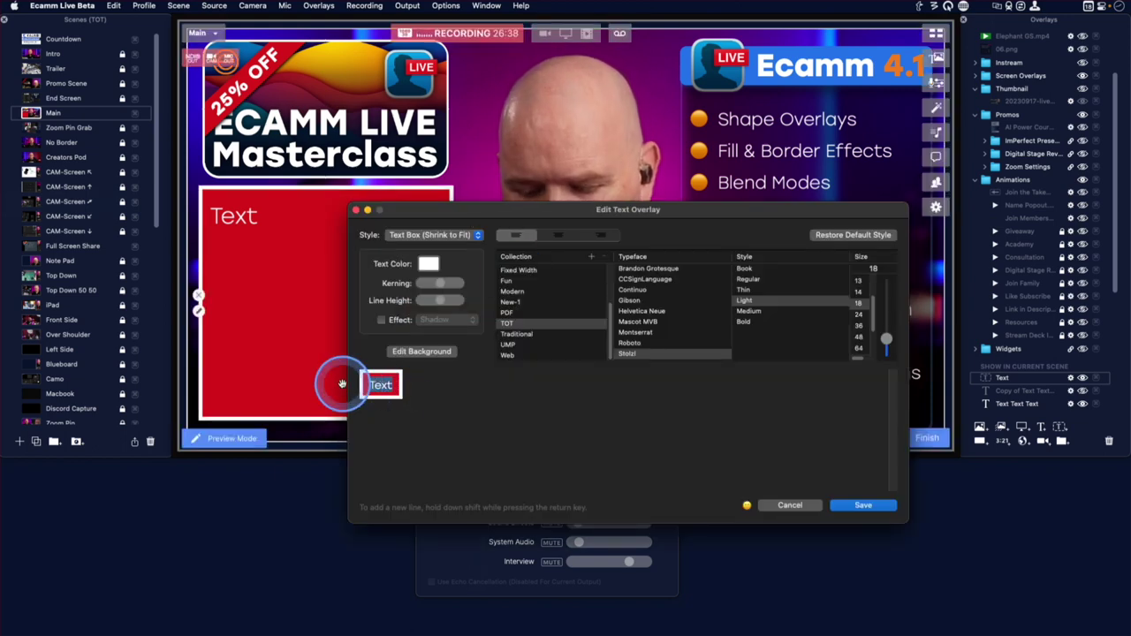
text(Lorem ipsum dolor sit amet, consectetur adipiscing elit, sed)
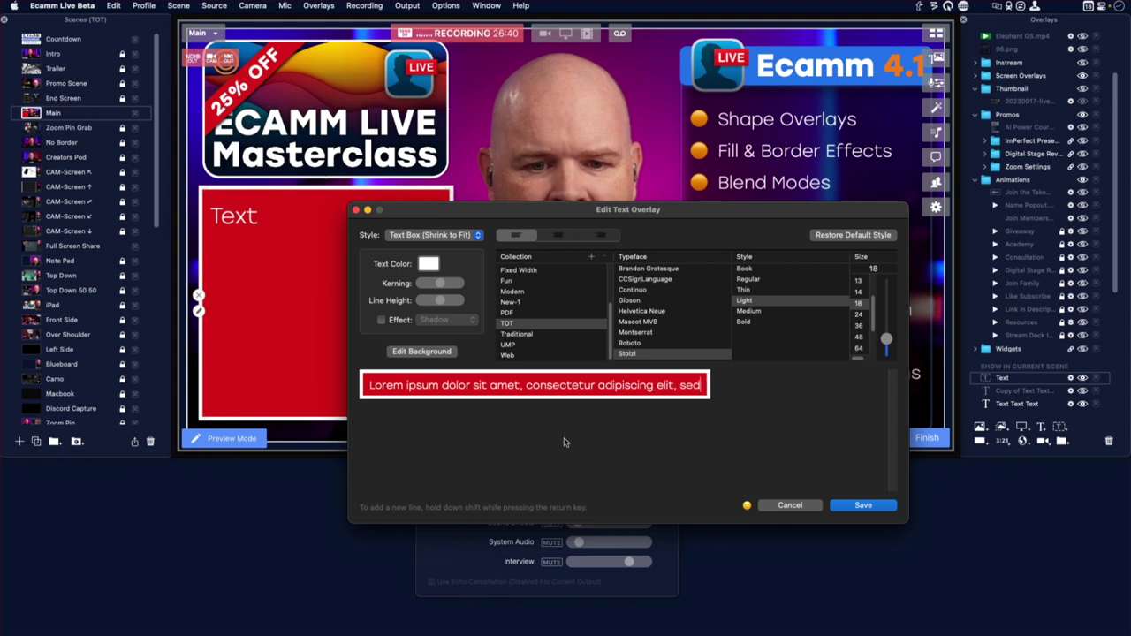
text( do eiusmod tempor incididunt ut labore et dolore magna aliqua. Ut enim ad minim veniam, quis nostrud exercitation)
text(ullamco laboris nisi ut aliquip)
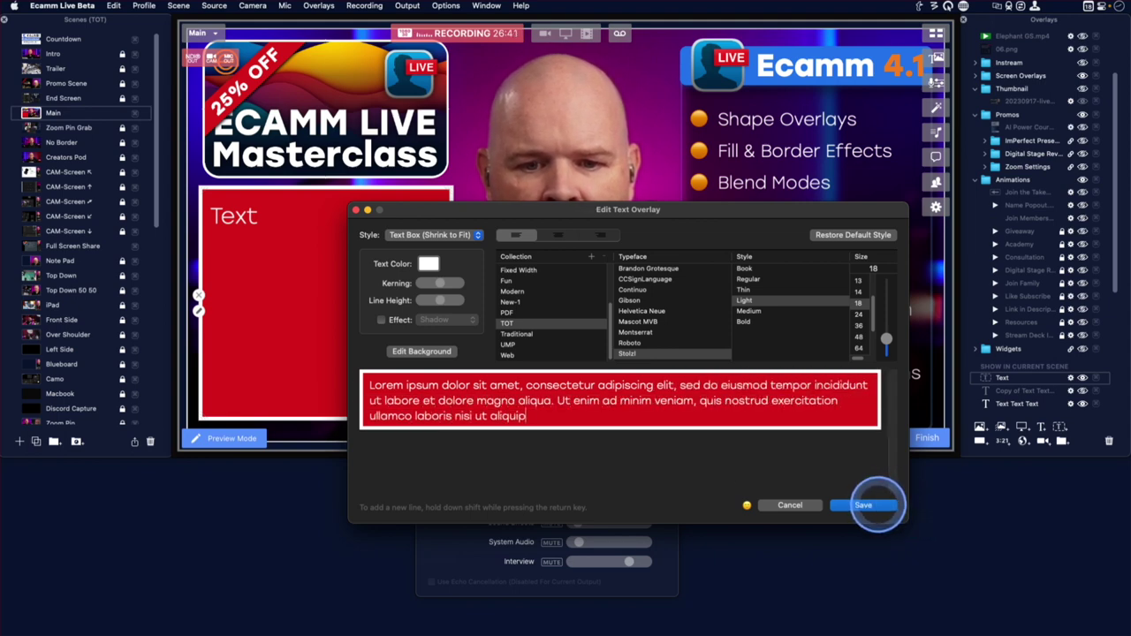
text( ex ea commodo consequat. Duis aute irure dolor in reprehenderit in voluptate velit esse cillum dolore eu fugiat nulla pariatur)
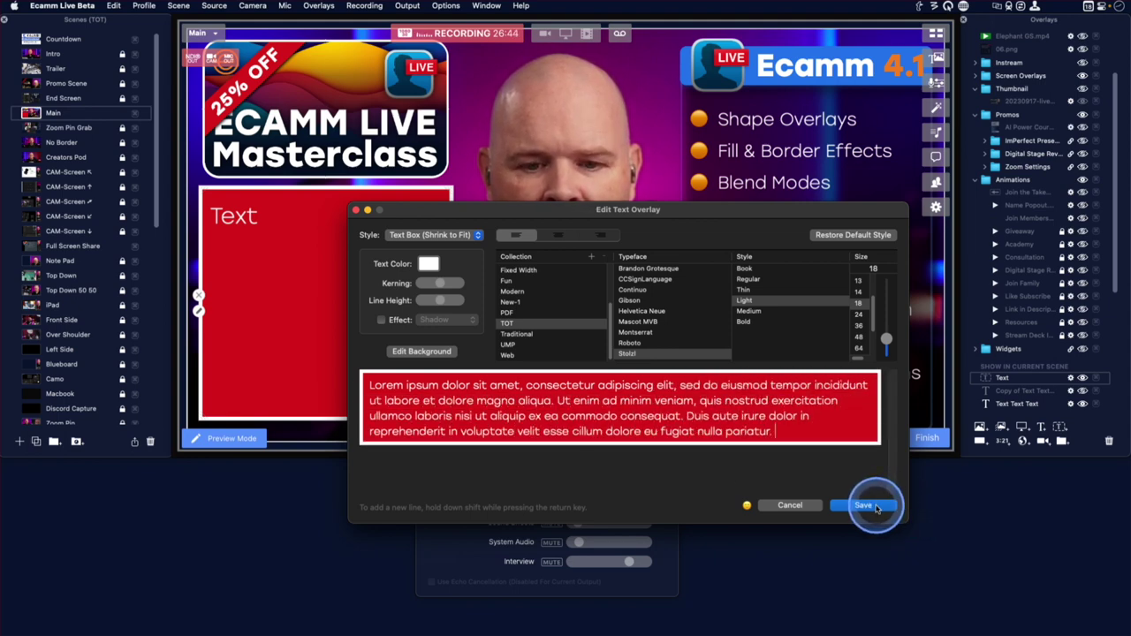
text(. Excepteur sint occaecat cupidatat non proident, sunt in culpa qui officia deserunt mollit anim id est laborum.)
click(875, 505)
click(873, 505)
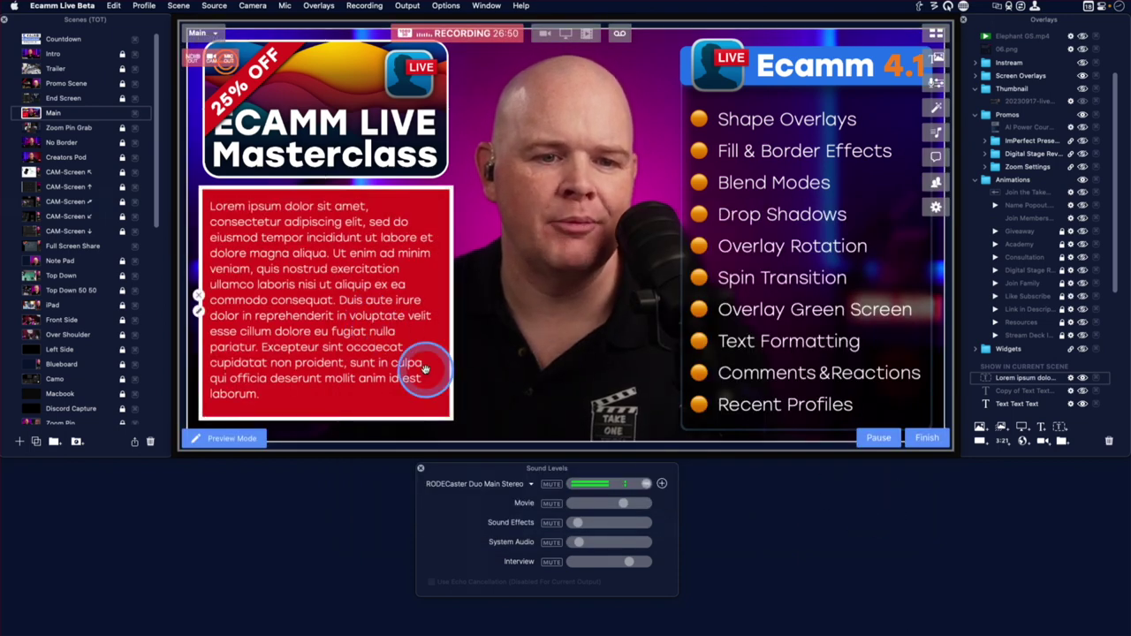
Try the different alignments on the Lorem ipsum paragraph, choose centered and save the text
click(199, 311)
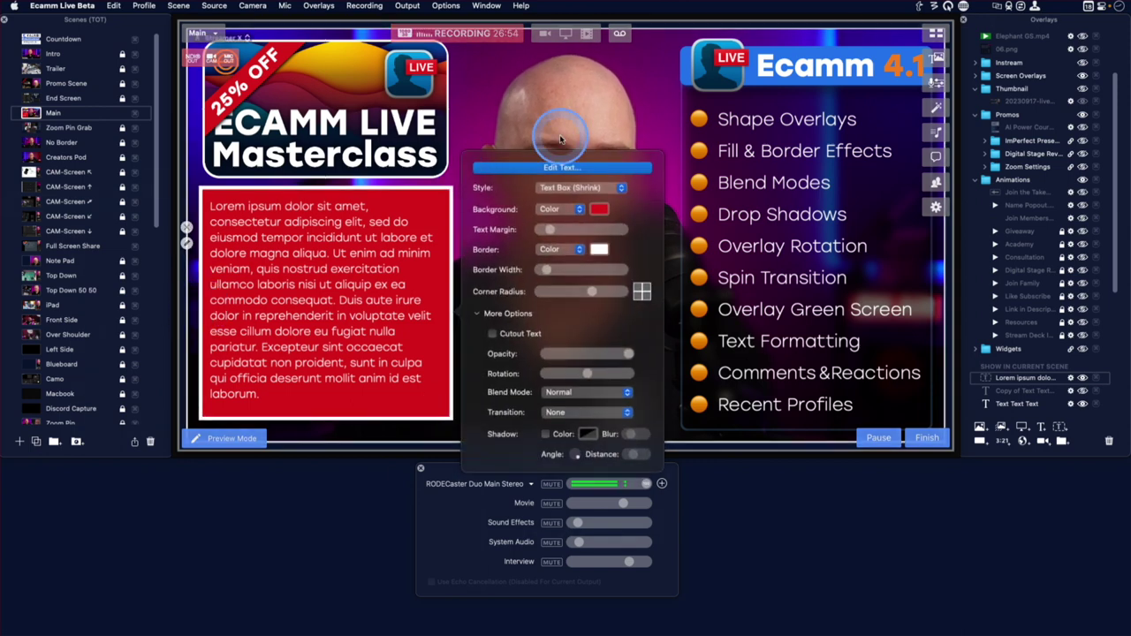
click(554, 168)
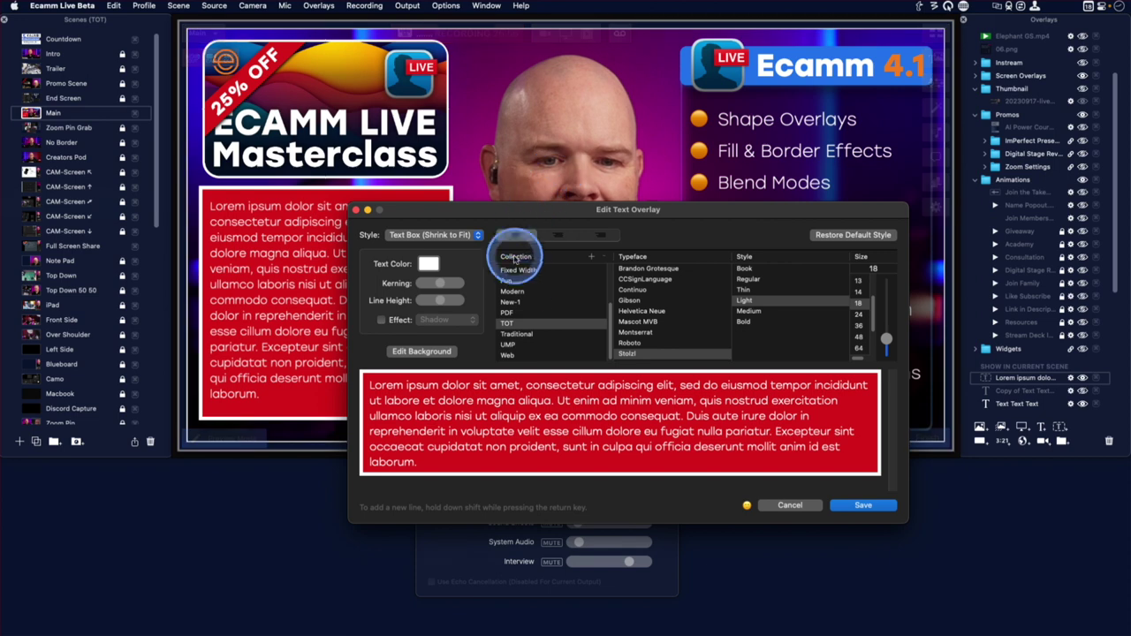
click(556, 236)
click(602, 236)
click(506, 235)
click(556, 234)
click(863, 505)
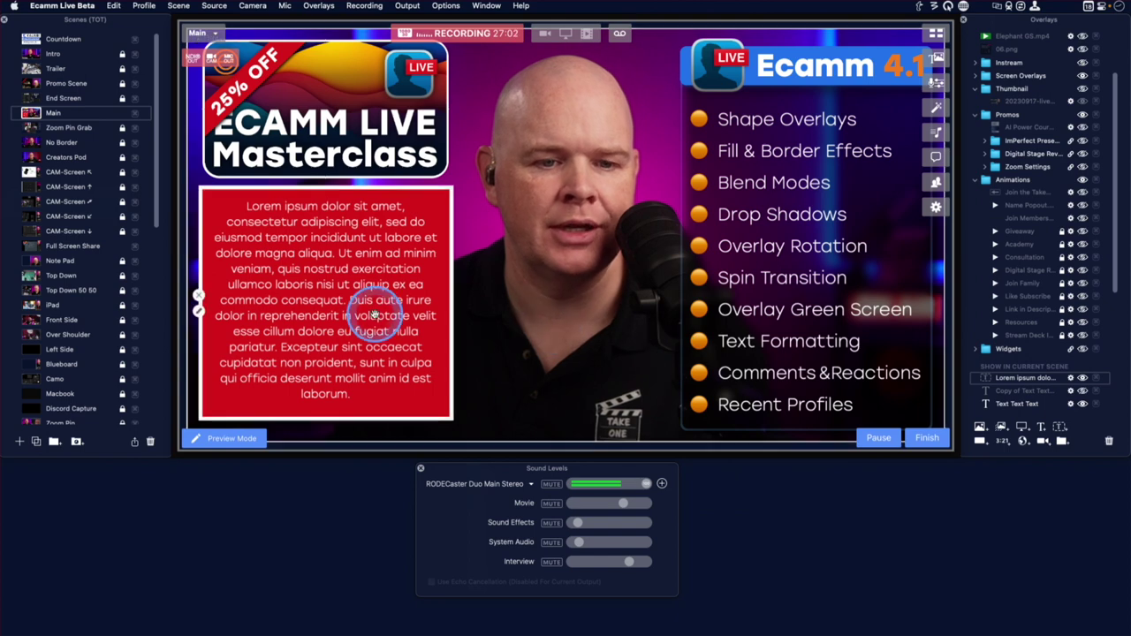
Shrink the Lorem ipsum box to a small size and enlarge it again to slightly wider than the Masterclass image
click(199, 311)
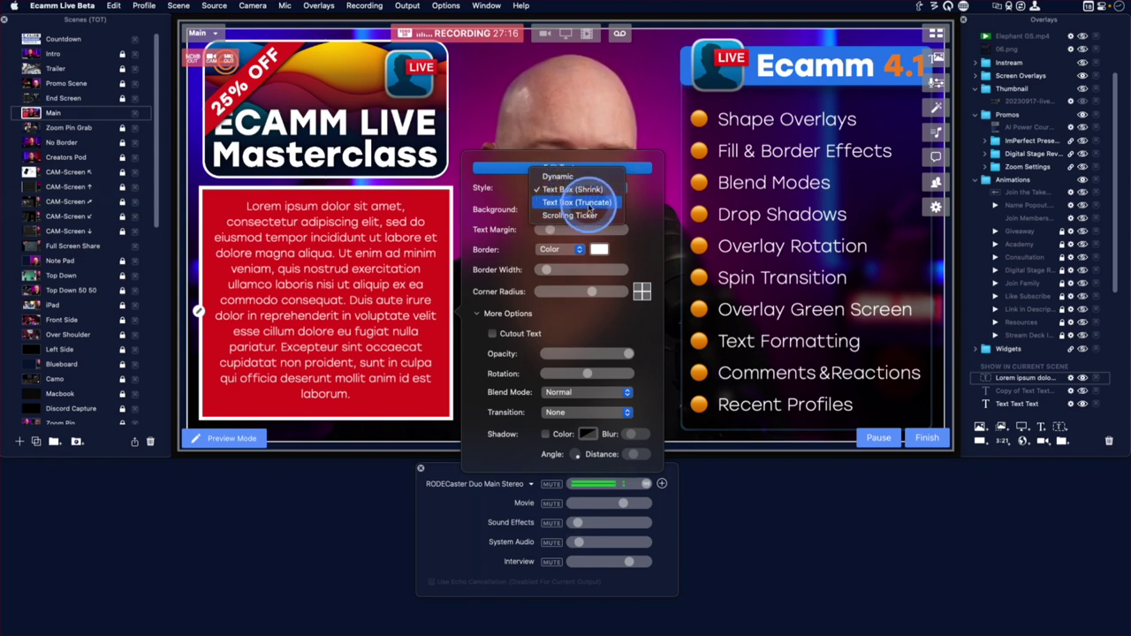
click(424, 449)
click(453, 418)
drag(453, 418, 276, 243)
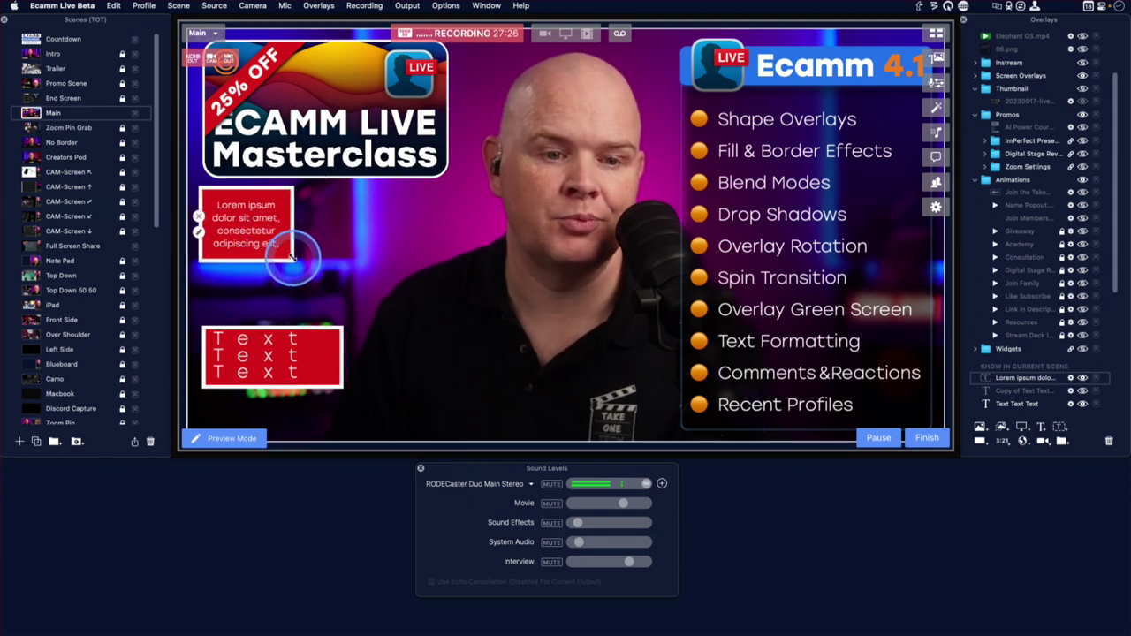
drag(292, 257, 469, 413)
Change the Lorem ipsum overlay's style to Text Box (Truncate)
double_click(281, 276)
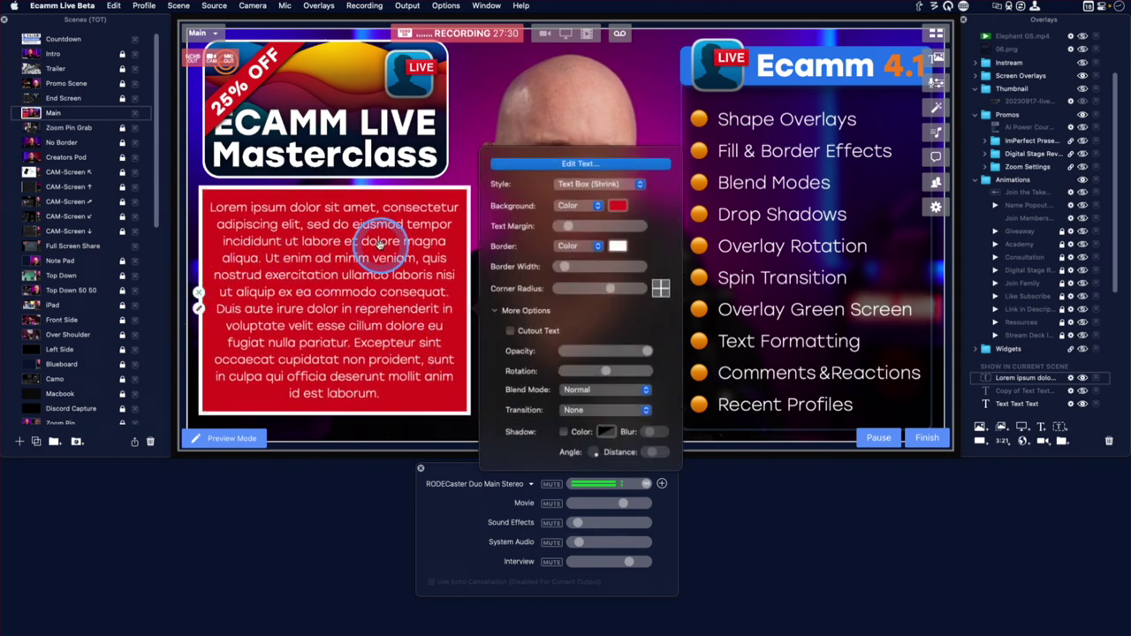
click(588, 183)
click(592, 193)
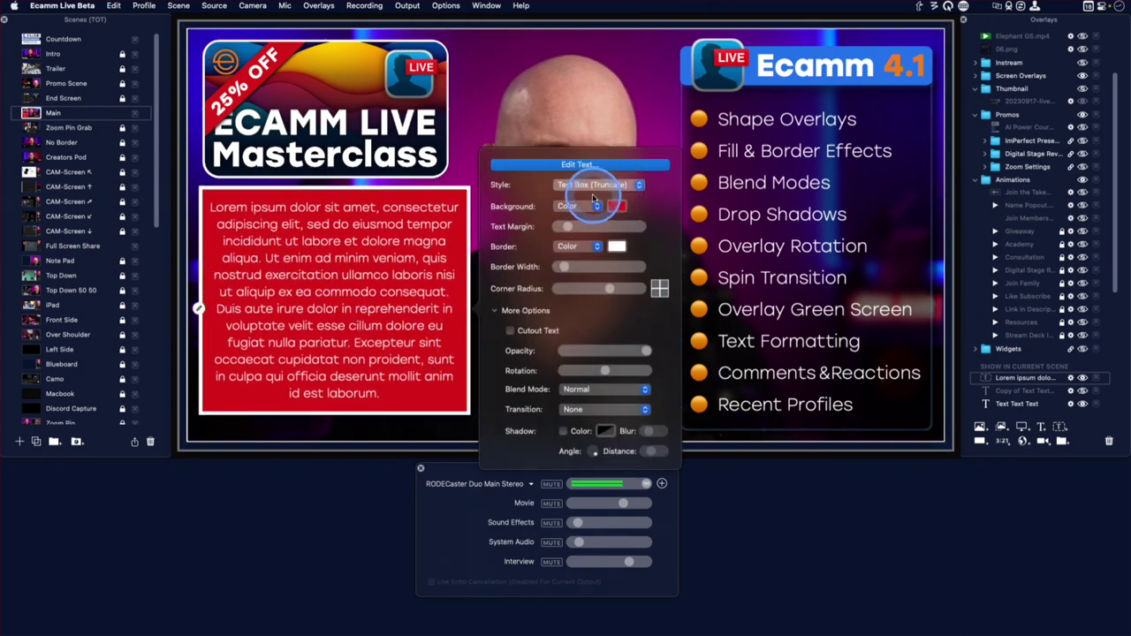
Make the truncated Lorem ipsum box slightly taller and swap it for the Text Text Text overlay
mouse_move(464, 406)
mouse_down()
mouse_move(614, 536)
mouse_move(693, 549)
mouse_move(967, 544)
mouse_move(725, 450)
mouse_move(546, 426)
mouse_move(462, 397)
mouse_move(412, 260)
mouse_move(444, 217)
mouse_move(404, 267)
mouse_move(459, 348)
mouse_move(519, 396)
mouse_move(525, 429)
mouse_move(518, 449)
mouse_move(470, 422)
mouse_up()
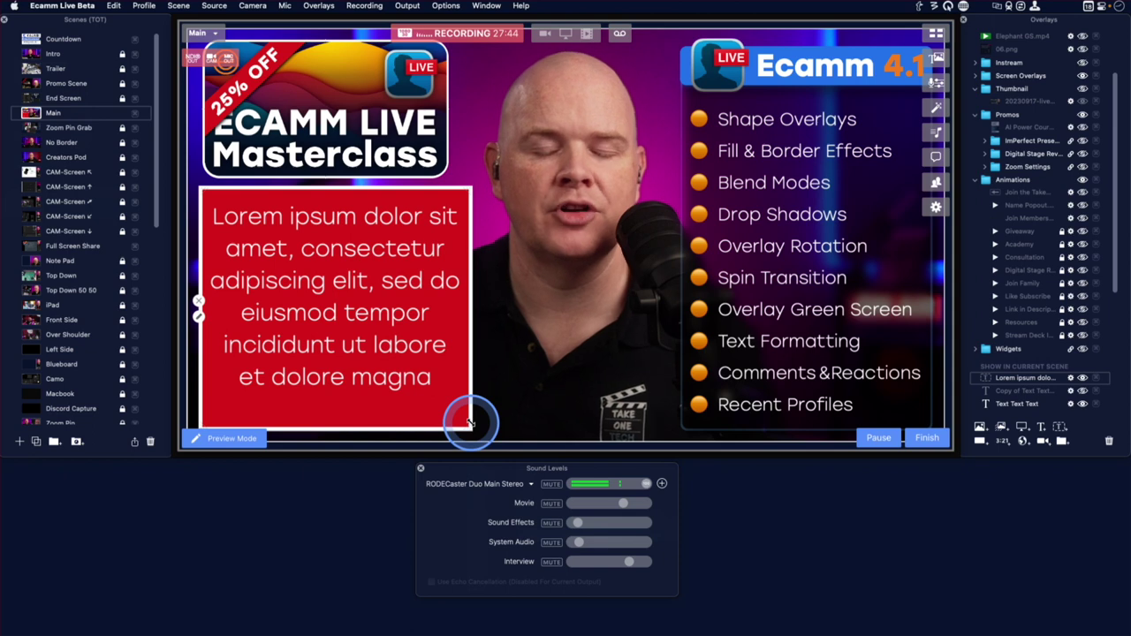
drag(197, 308, 199, 305)
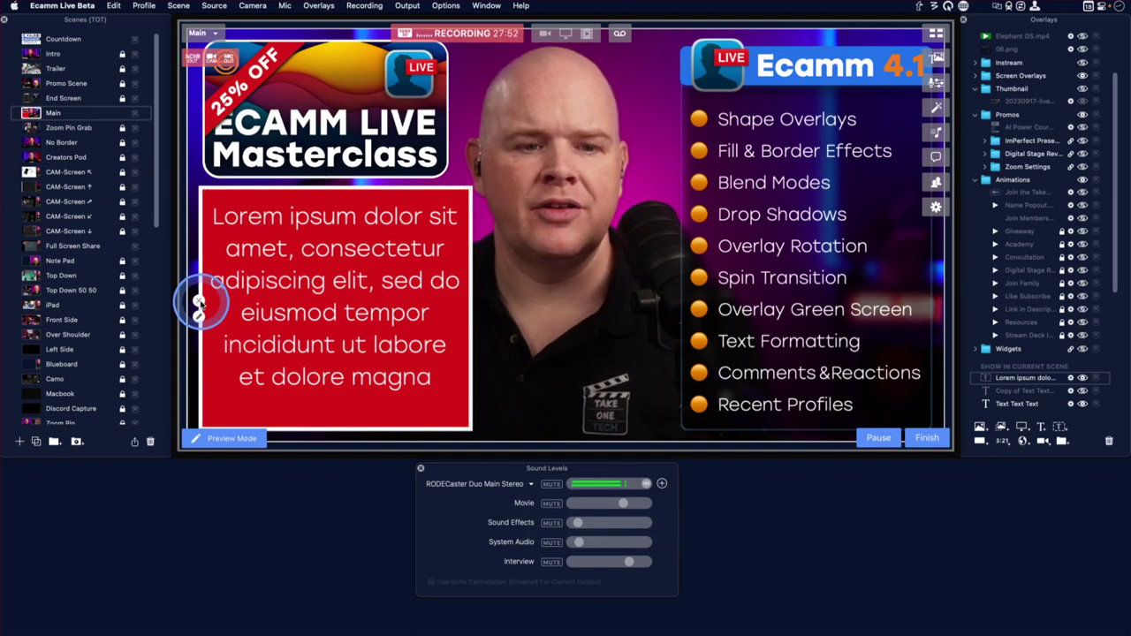
drag(199, 303, 349, 276)
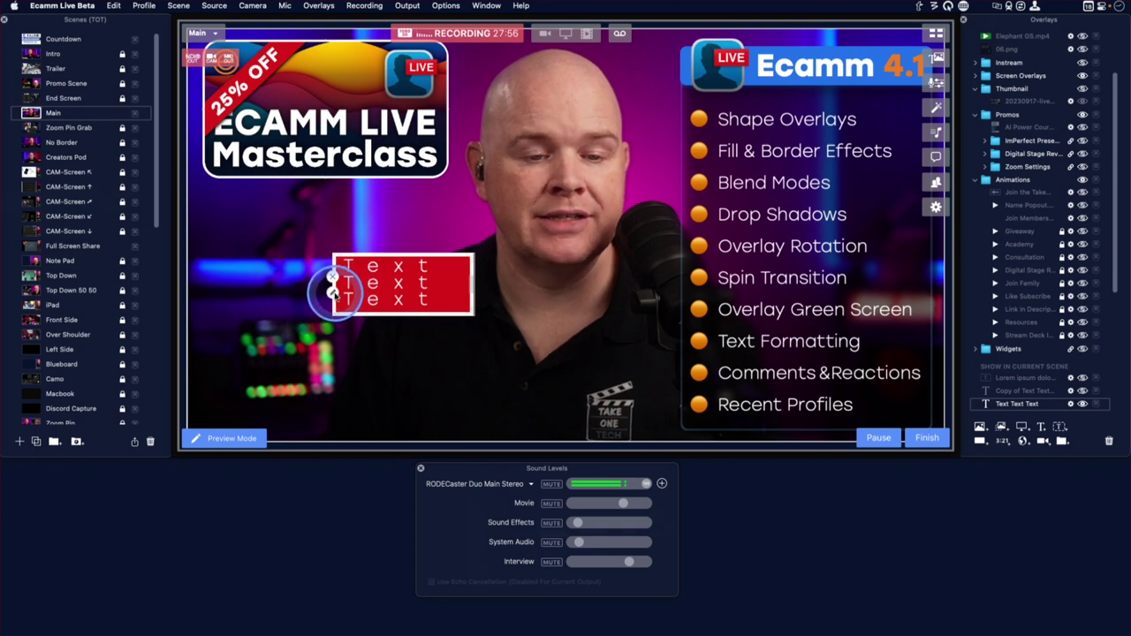
Enlarge the Text Text Text overlay to roughly twice its size and give it cutout text, shifting it slightly over the presenter
click(454, 307)
drag(465, 306, 662, 441)
click(332, 332)
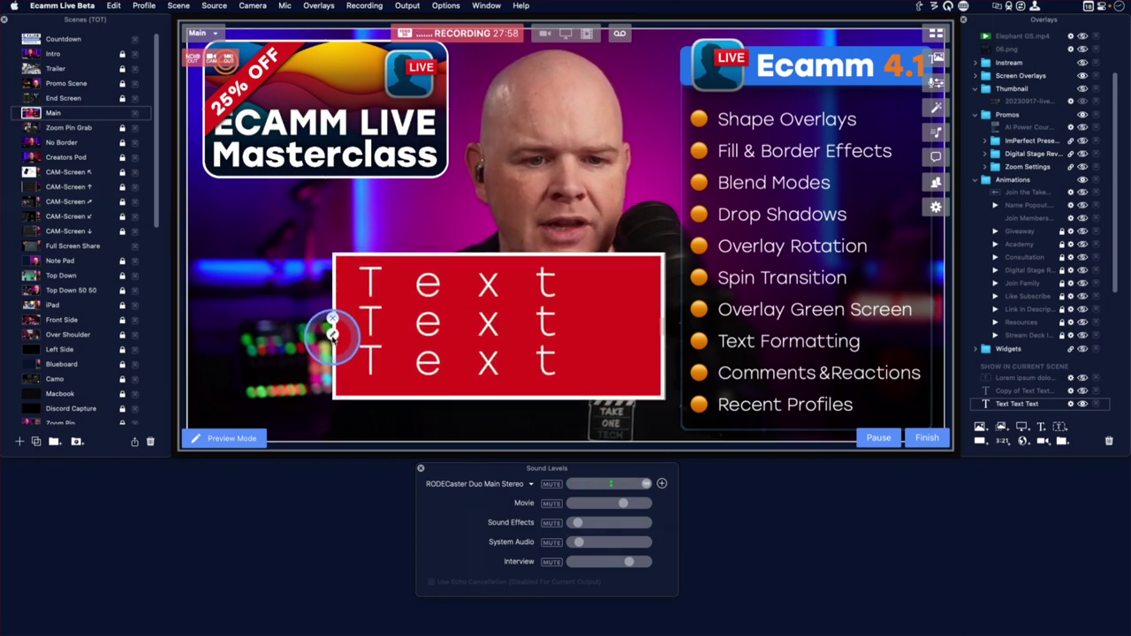
click(353, 291)
click(216, 343)
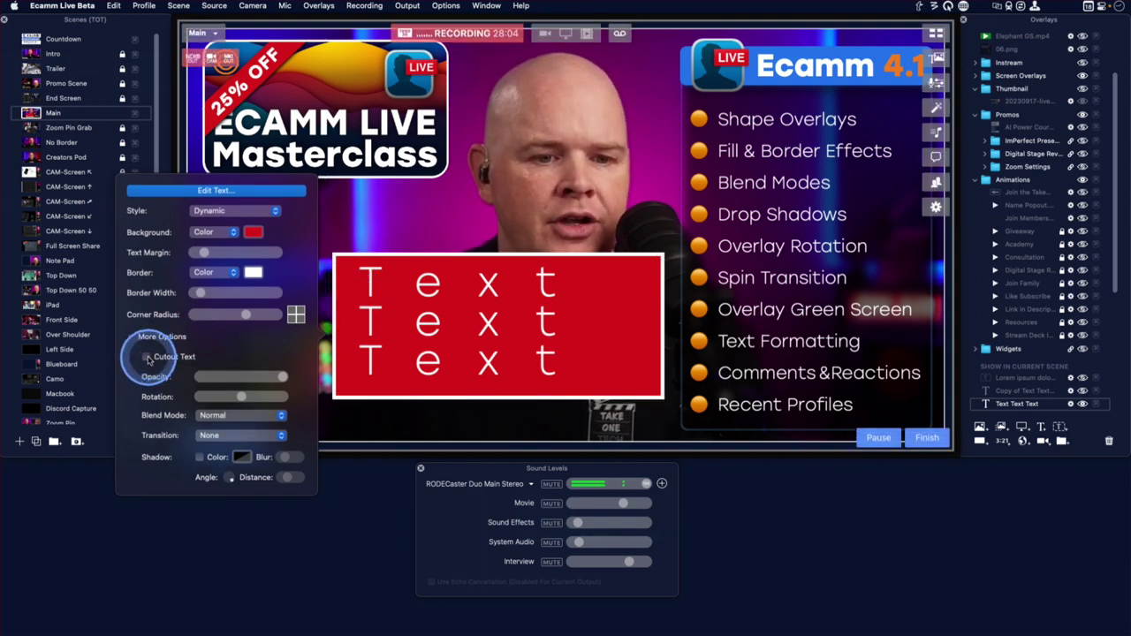
click(146, 357)
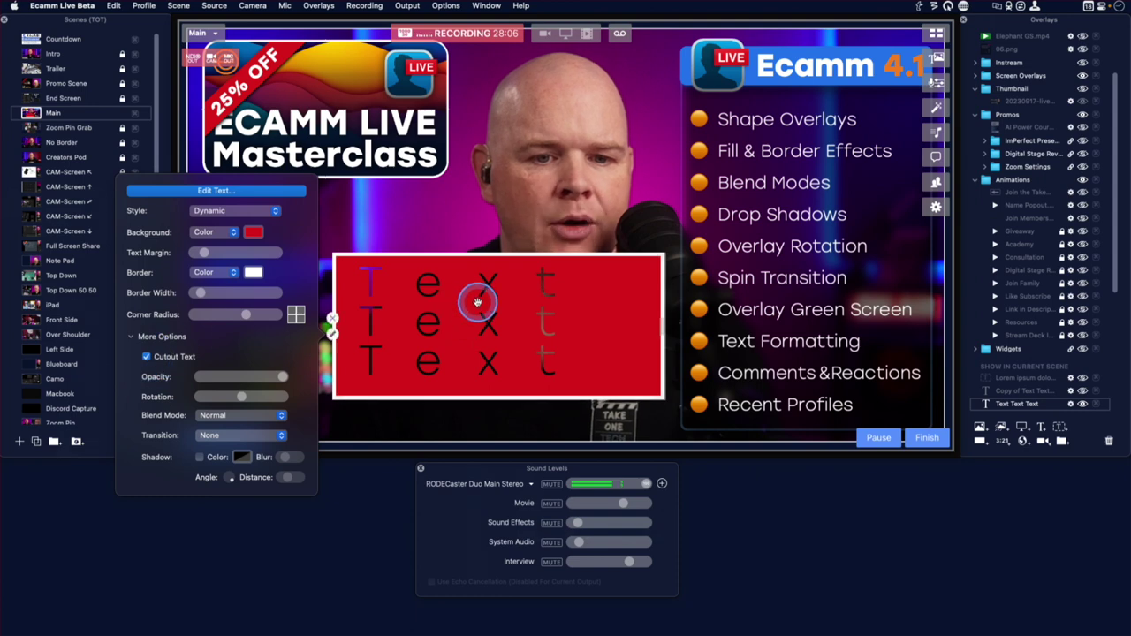
drag(472, 310, 493, 272)
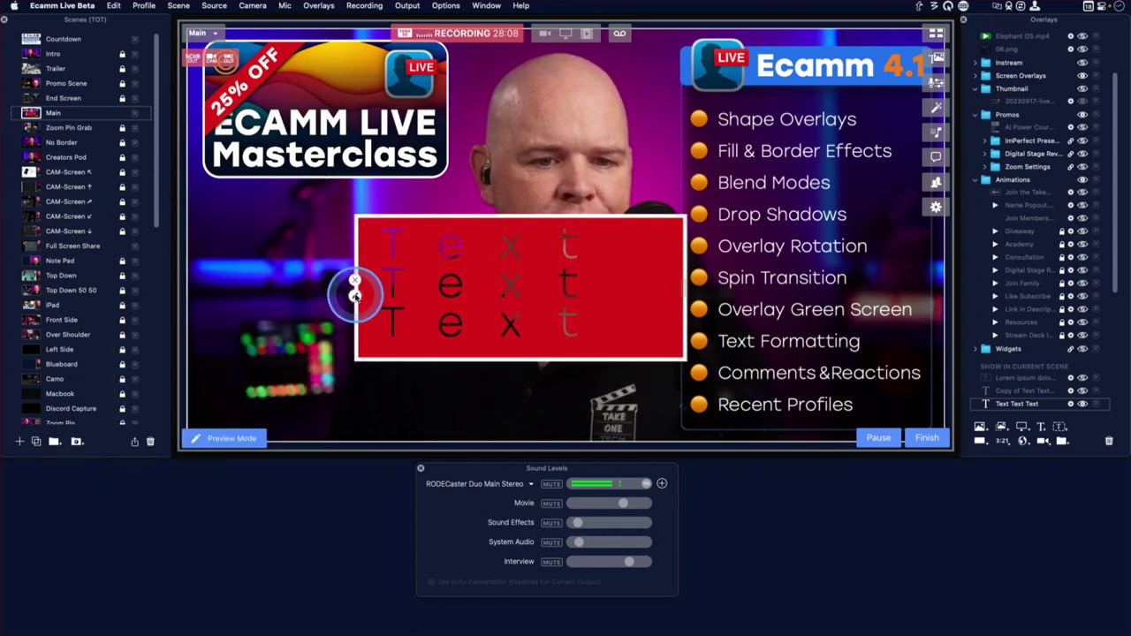
Replace the cutout overlay's three lines of text with the single word TITLE
click(354, 294)
click(269, 154)
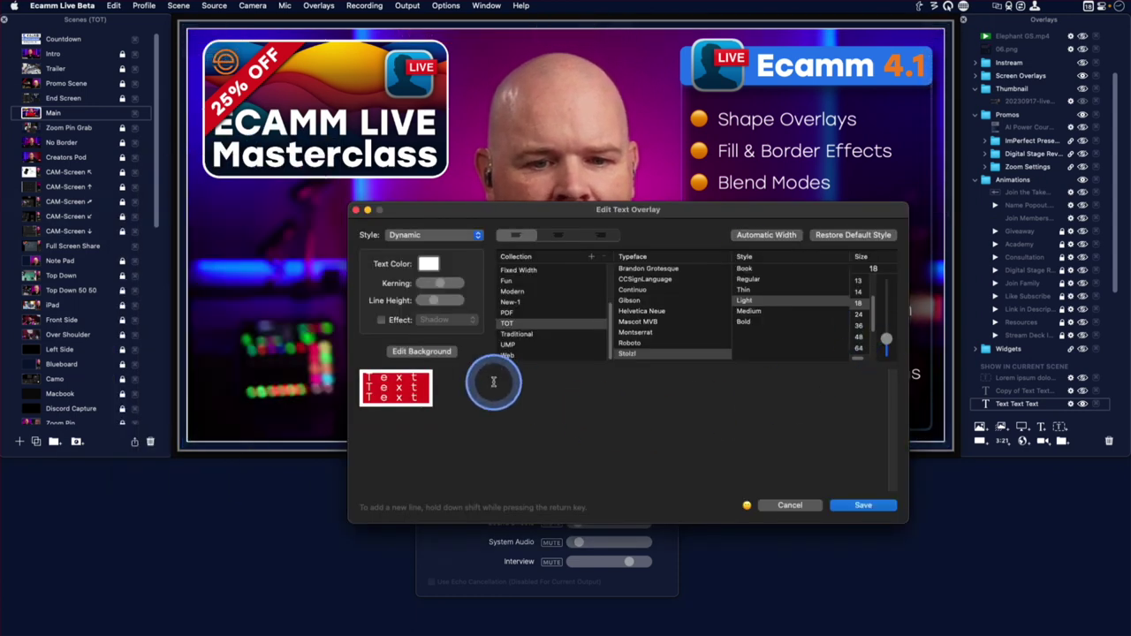
drag(424, 378, 454, 433)
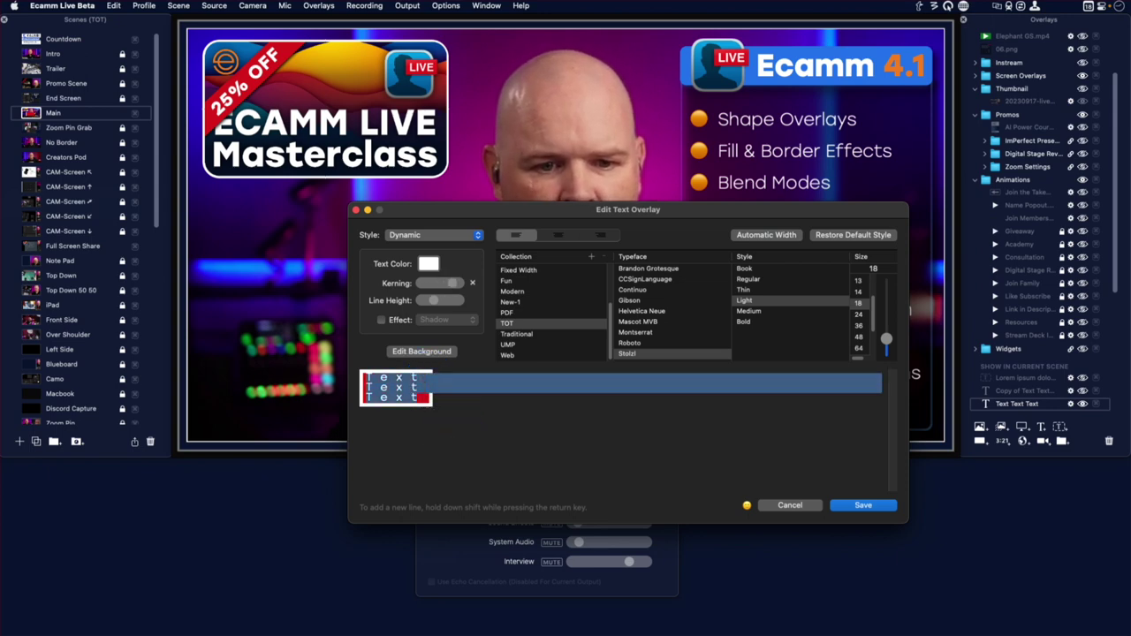
key(BackSpace)
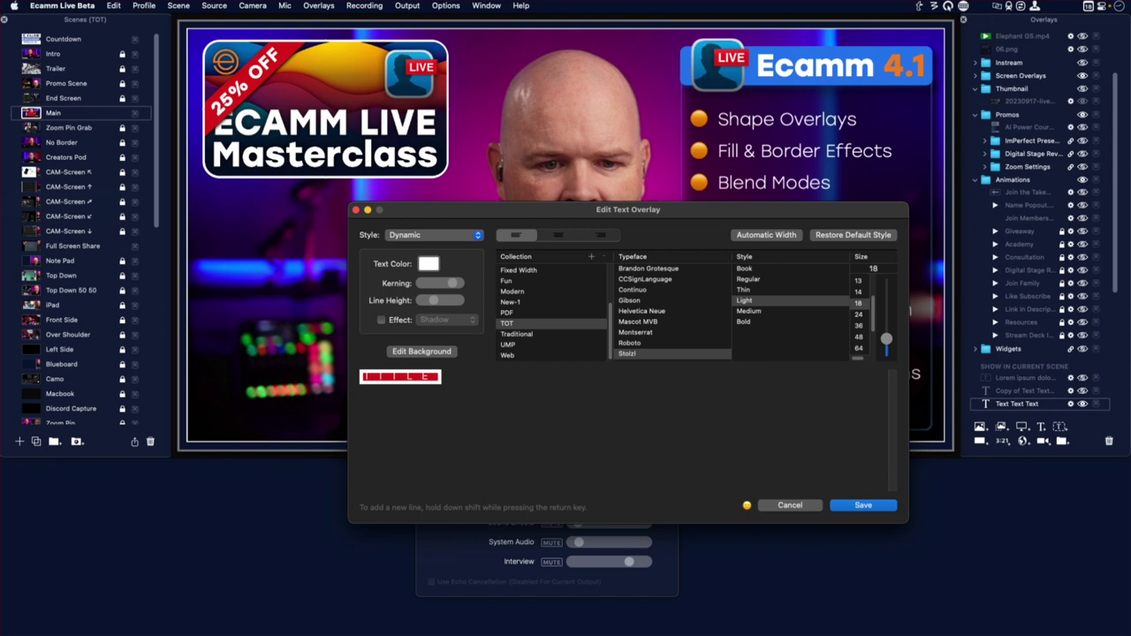
click(452, 284)
click(433, 365)
Reduce the TITLE text's kerning, set it to Bold at size 100 and save the text
click(452, 282)
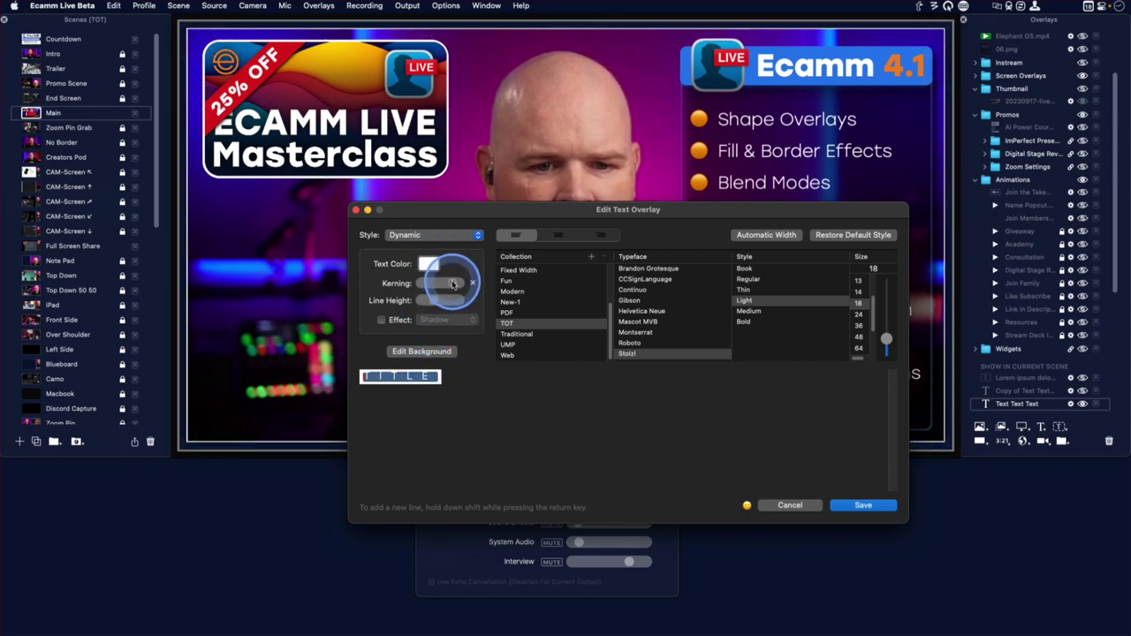
drag(887, 339, 887, 285)
click(748, 323)
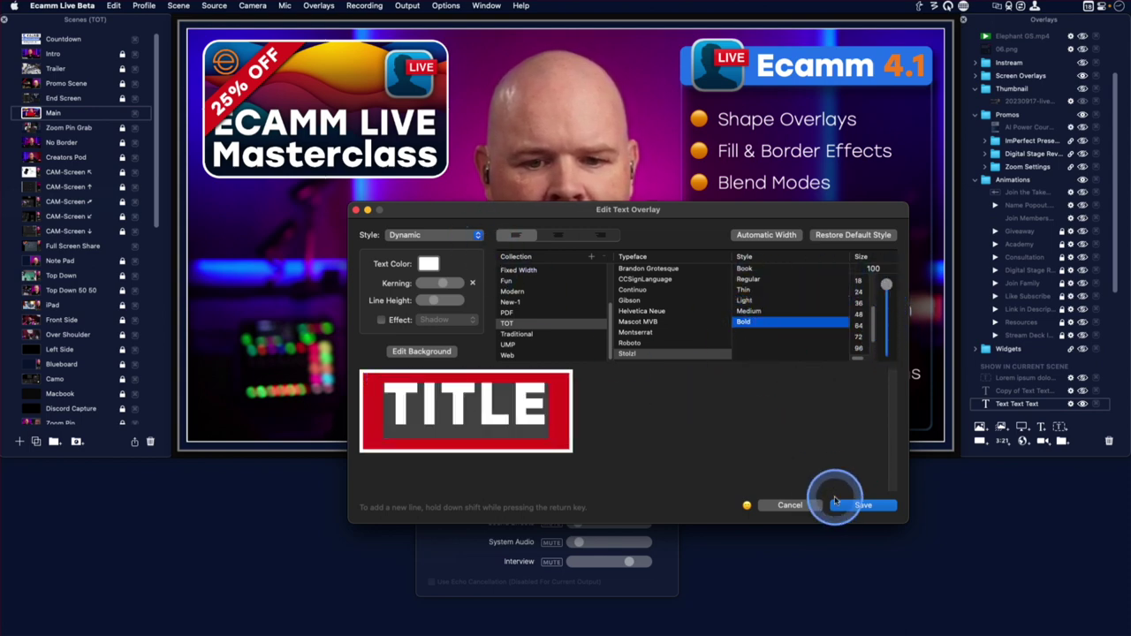
click(864, 506)
Spread the TITLE overlay across the full width of the video frame and increase its text margin slightly
drag(596, 169, 962, 224)
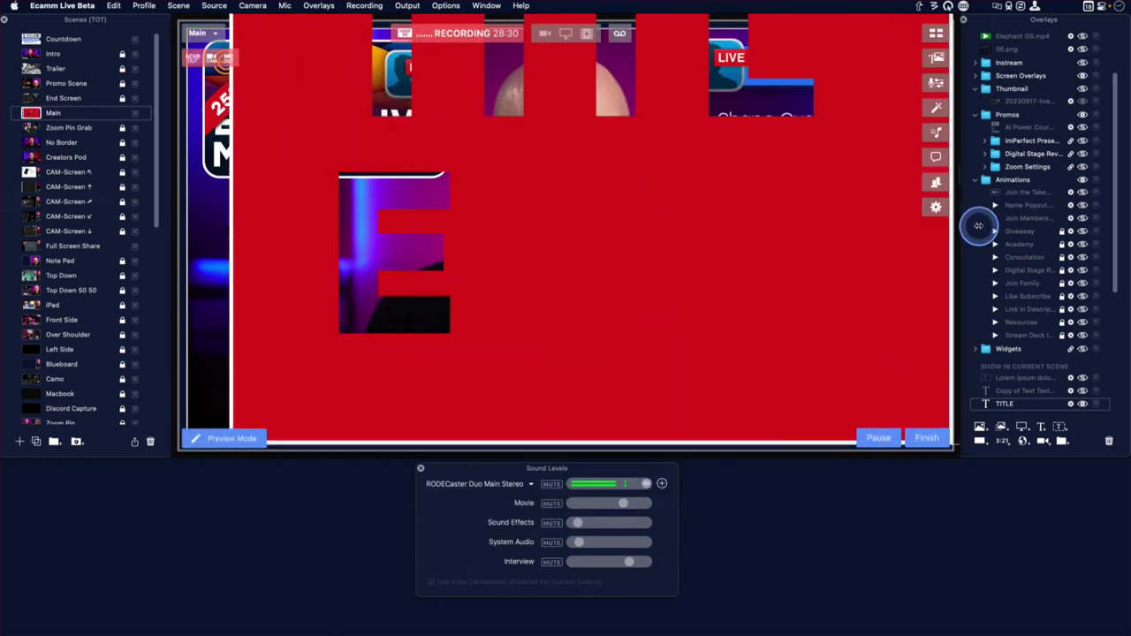
drag(858, 189, 883, 224)
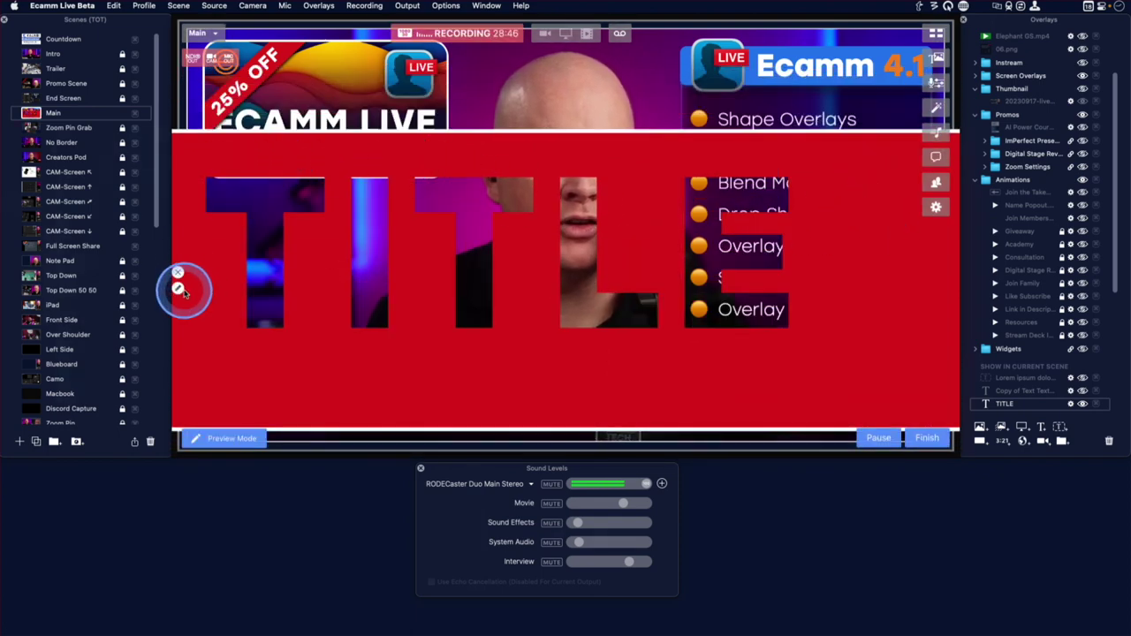
click(178, 289)
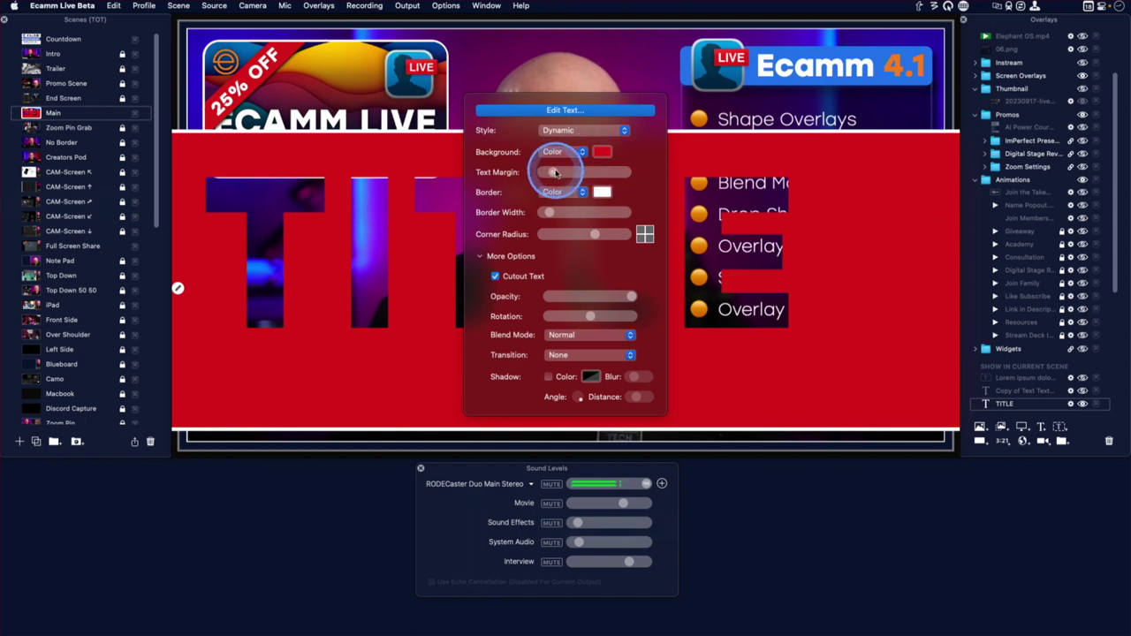
mouse_move(559, 173)
mouse_down()
mouse_move(583, 171)
mouse_move(565, 176)
mouse_up()
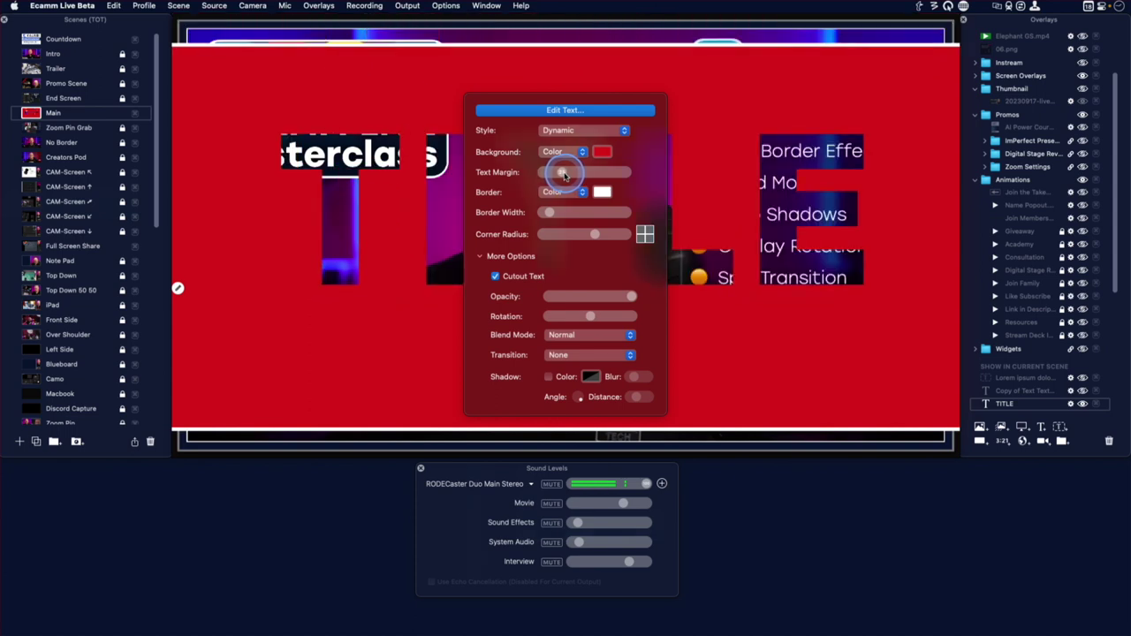
click(711, 349)
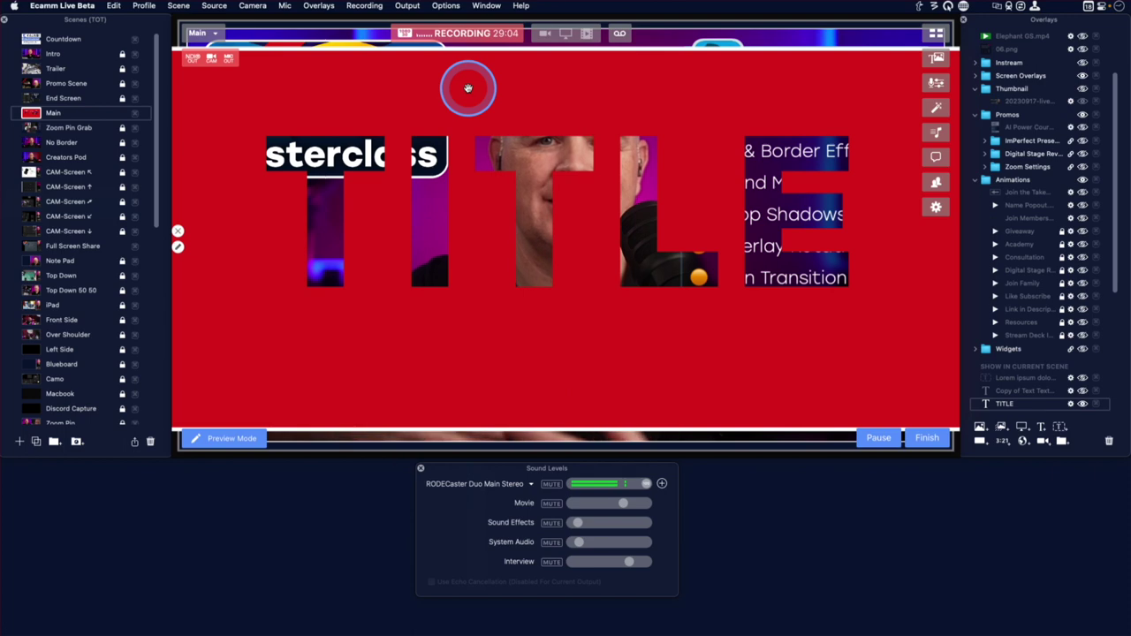
Set the TITLE overlay's background to the dark Ecamm 9 color at 69% opacity and try the overlay at different heights over the video
drag(469, 88, 589, 224)
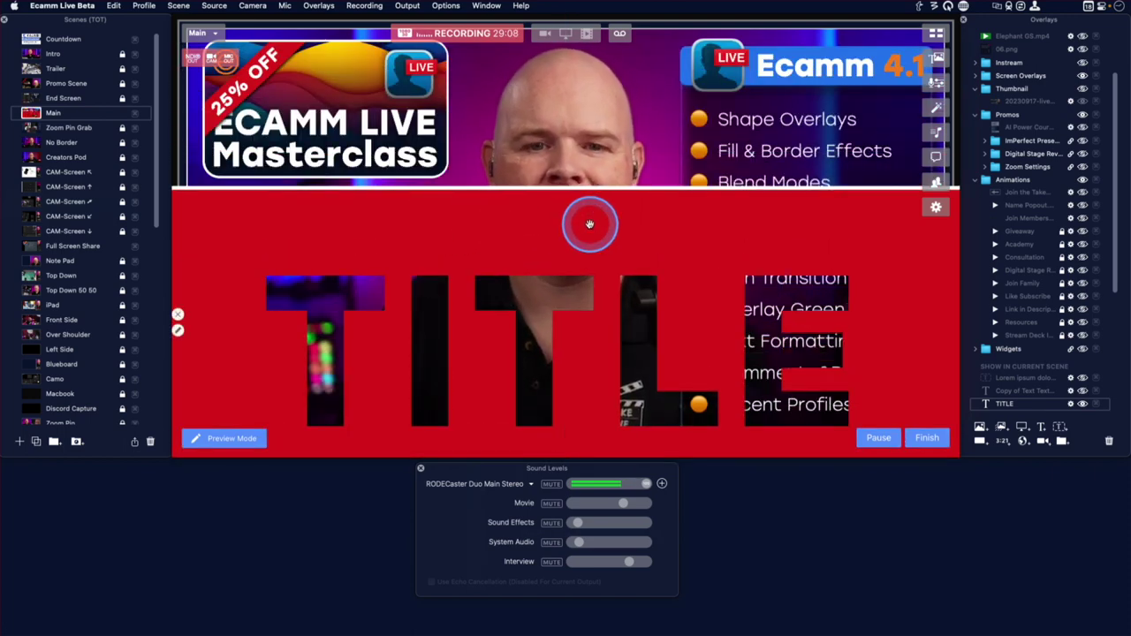
drag(597, 225, 601, 167)
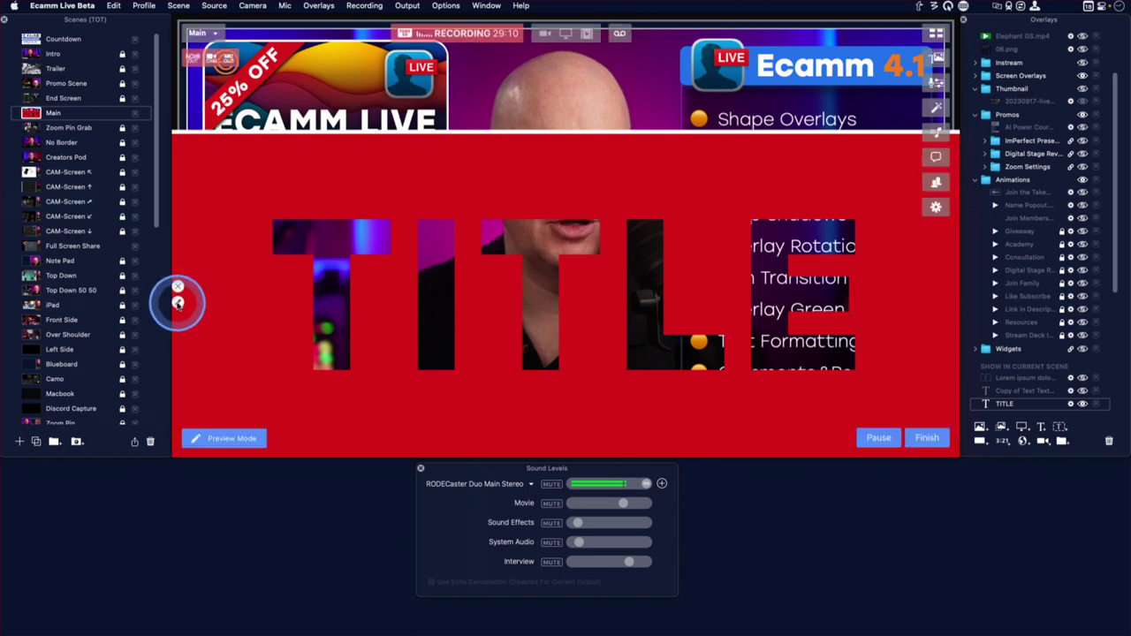
double_click(178, 302)
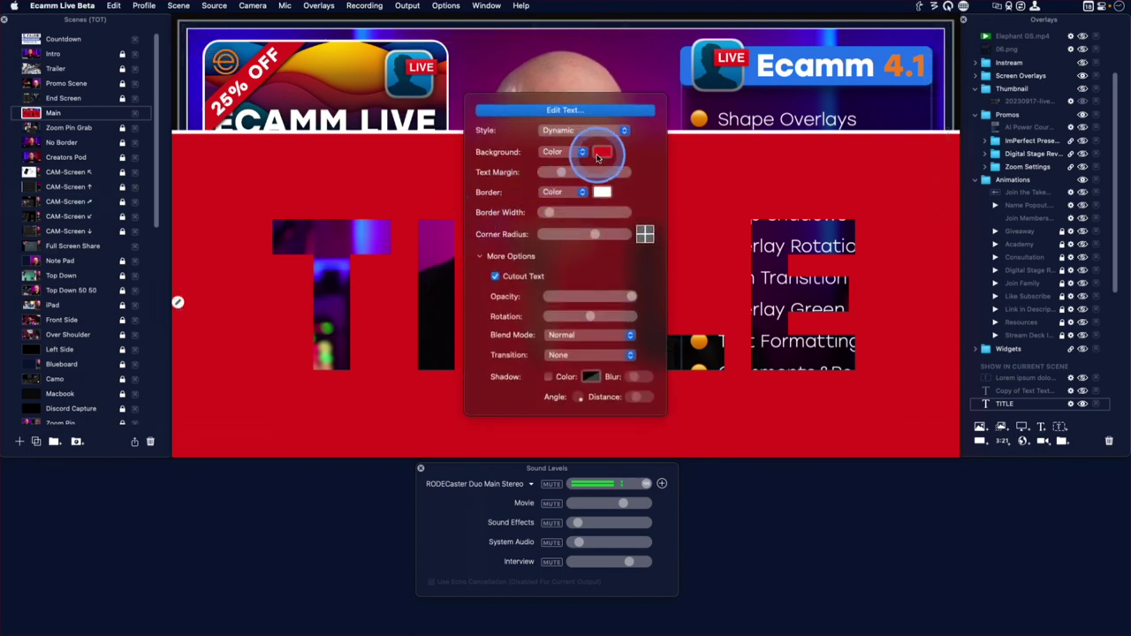
click(601, 153)
click(977, 202)
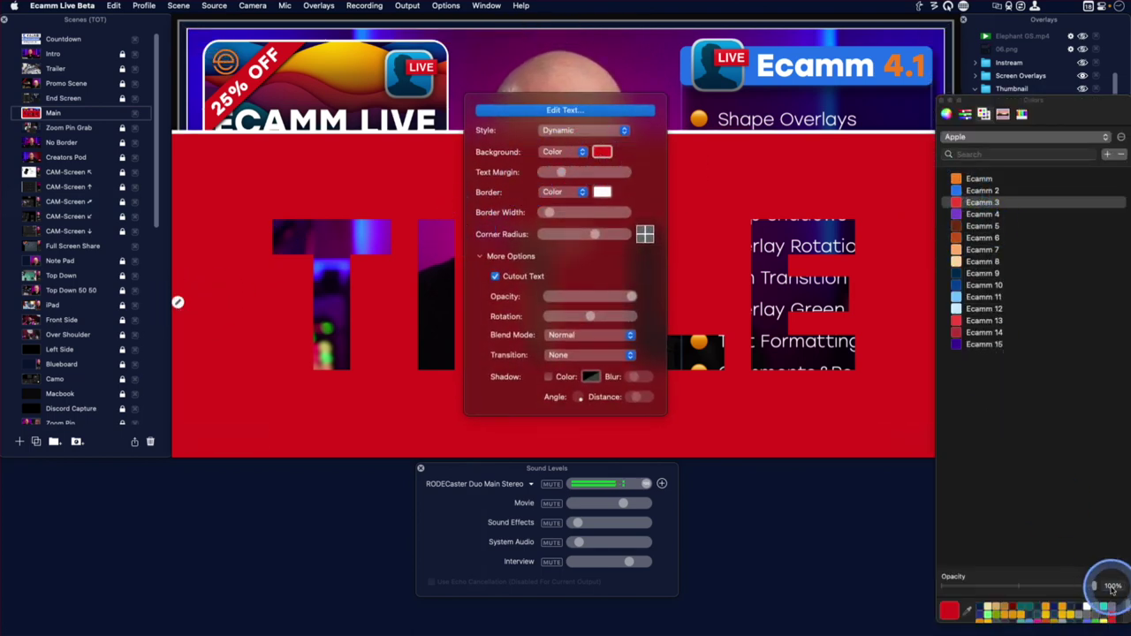
click(1078, 611)
drag(1094, 585, 1048, 585)
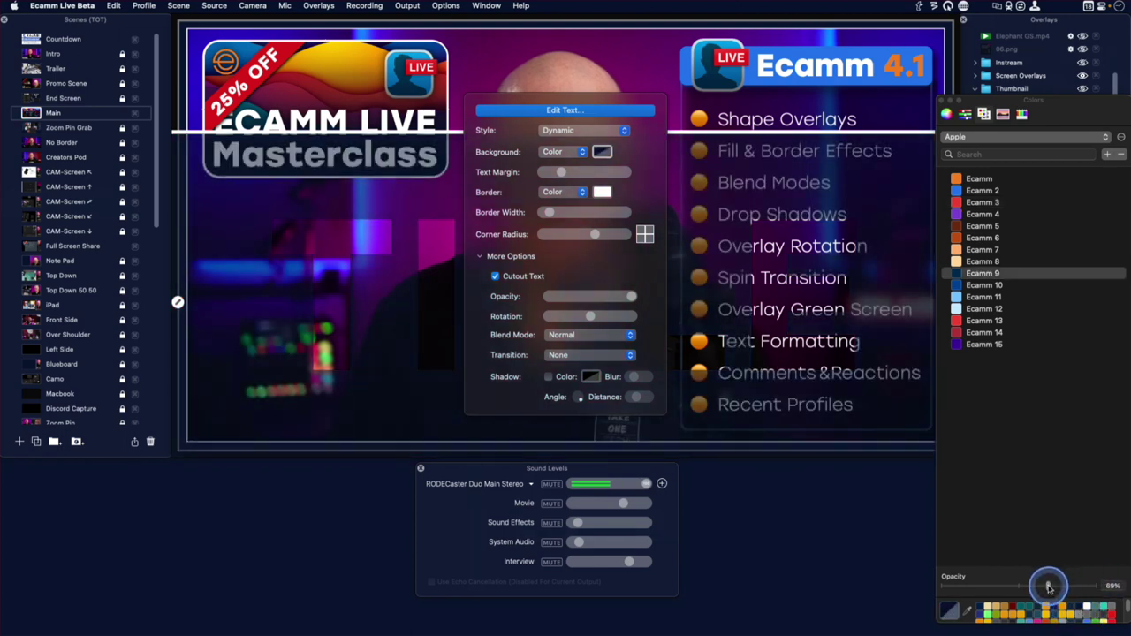
click(399, 113)
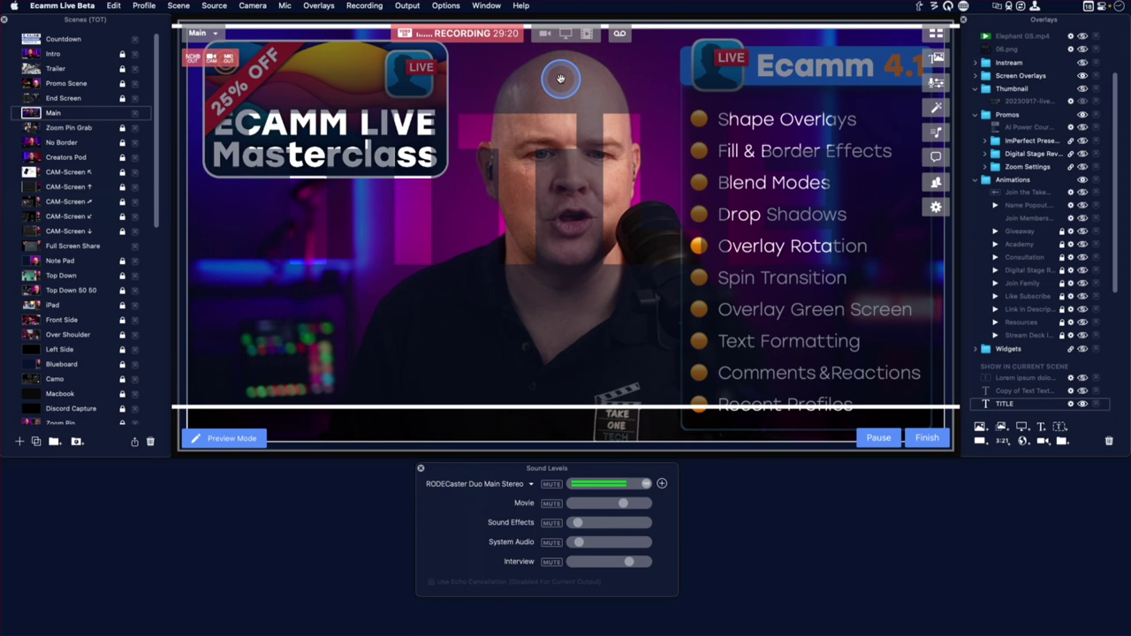
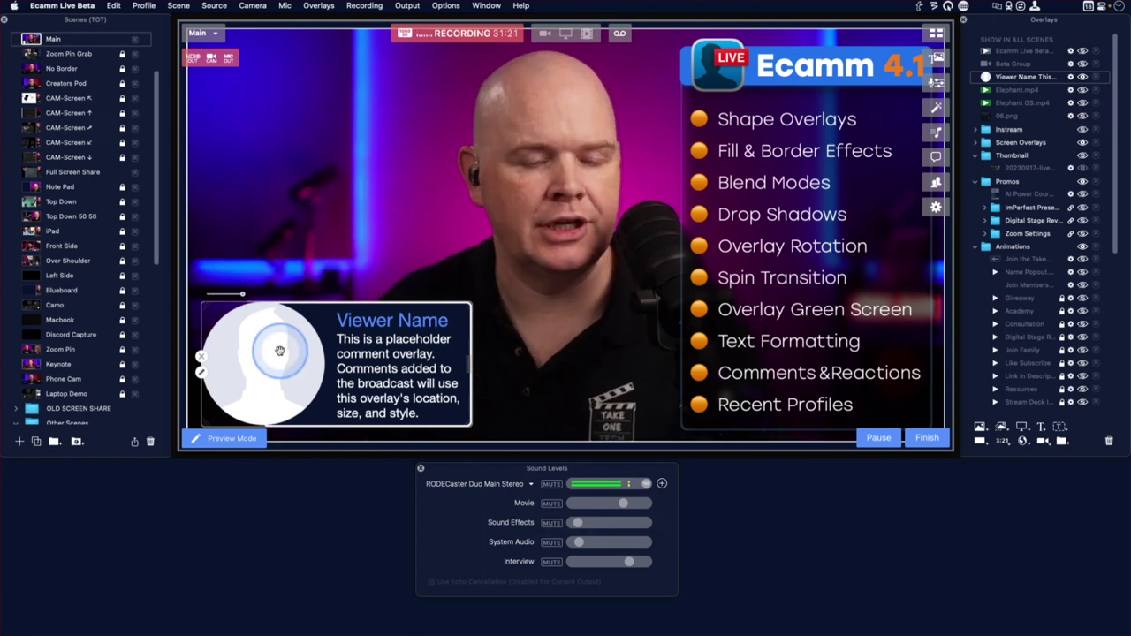
Shrink the avatar in the Viewer Name comment overlay to about half its size
click(239, 298)
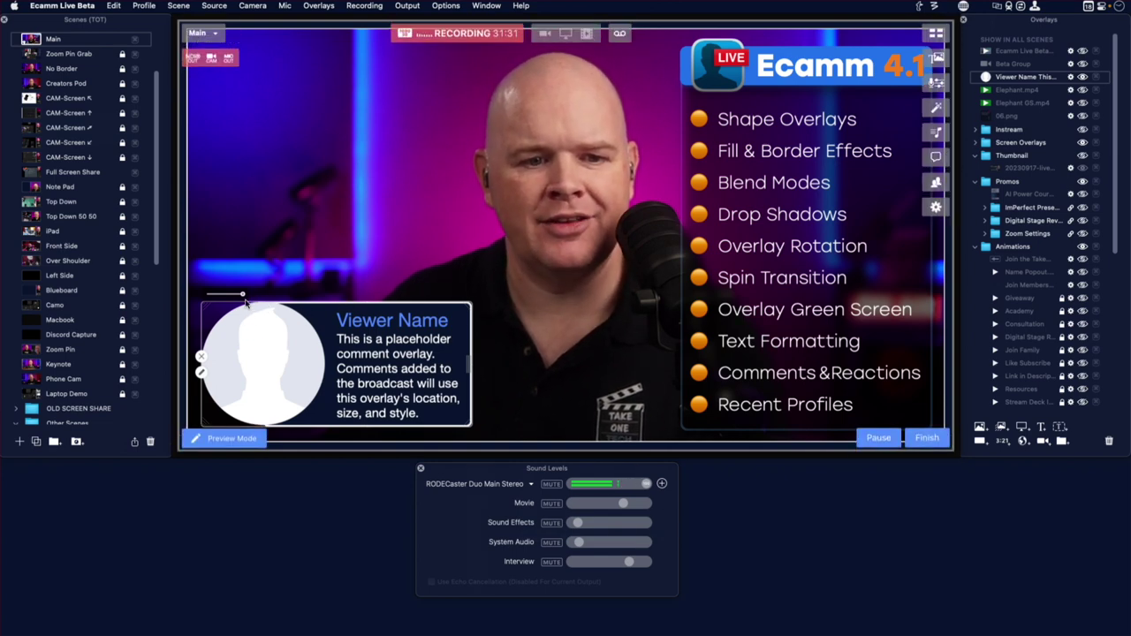
click(244, 295)
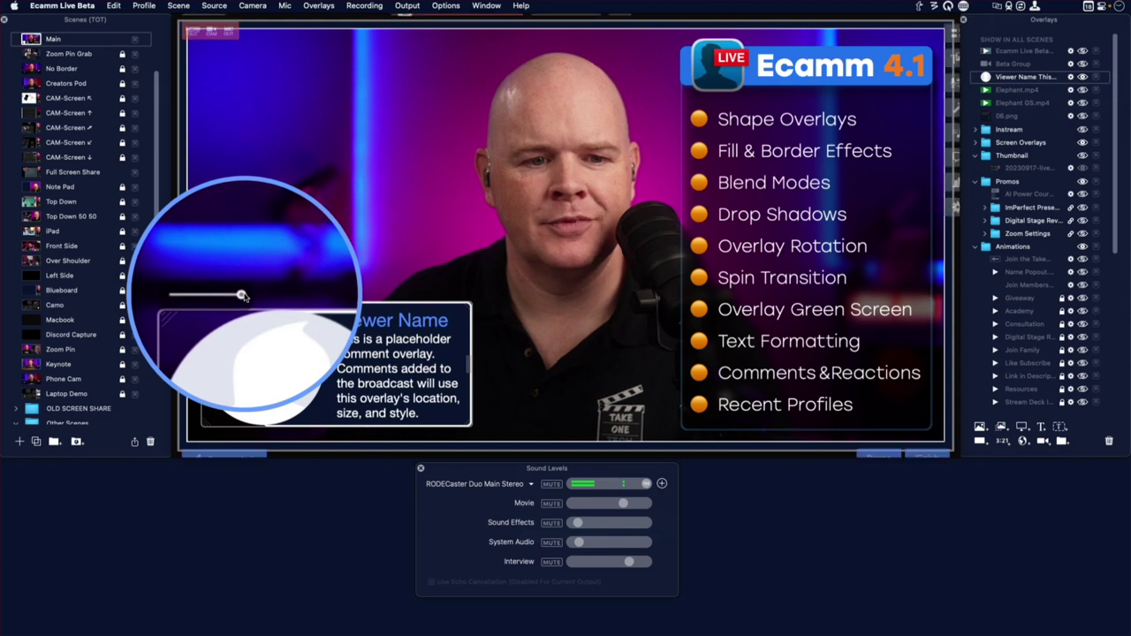
click(242, 296)
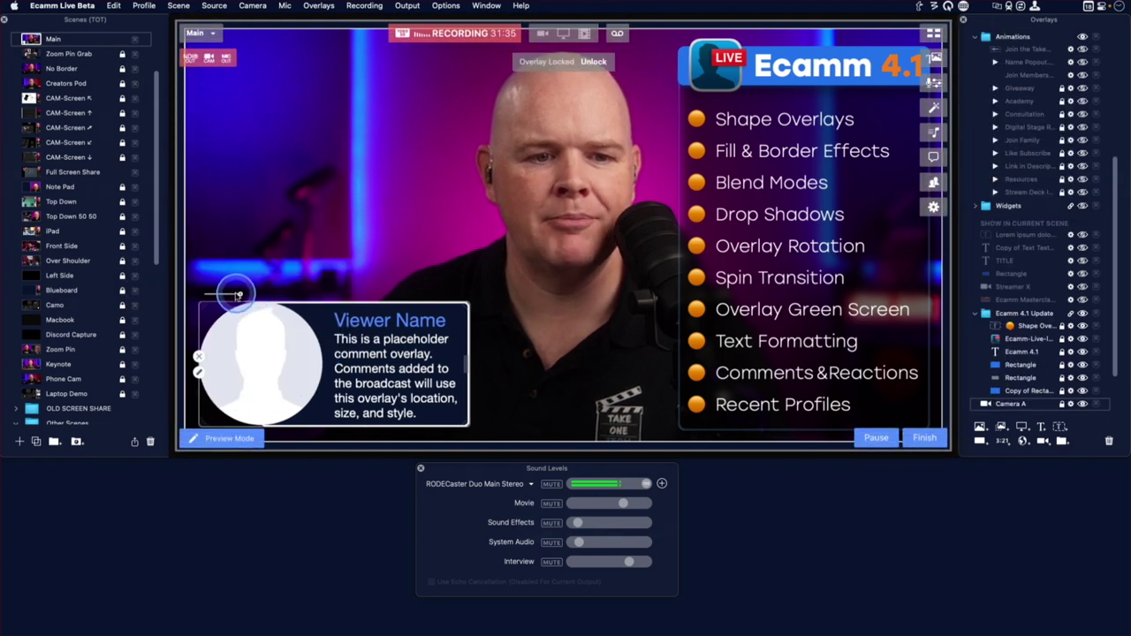
click(586, 89)
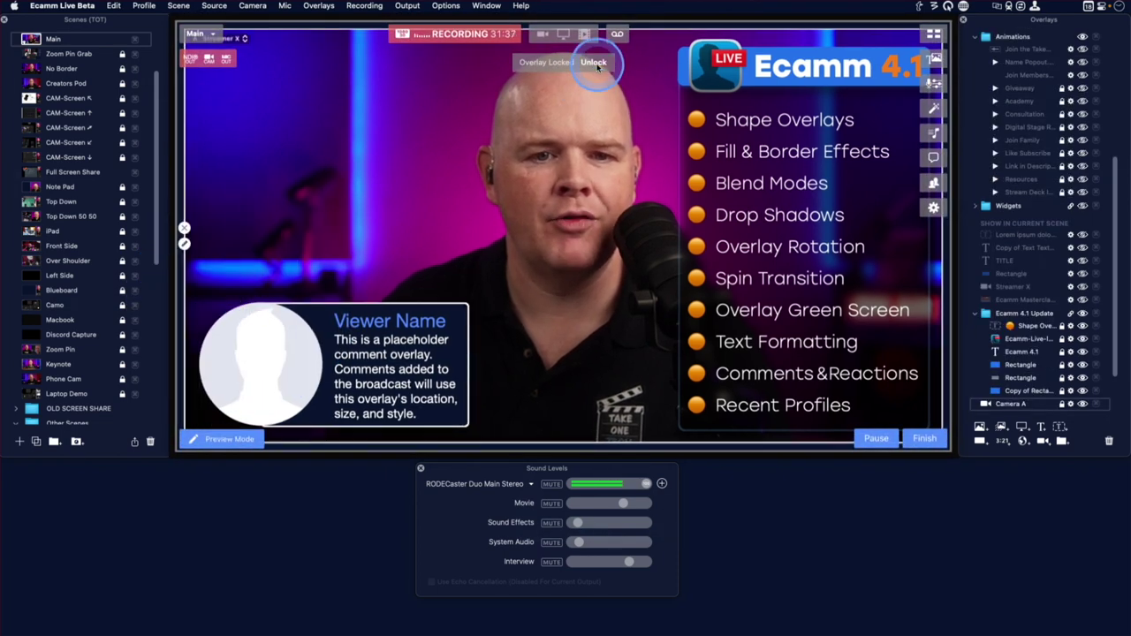
click(240, 297)
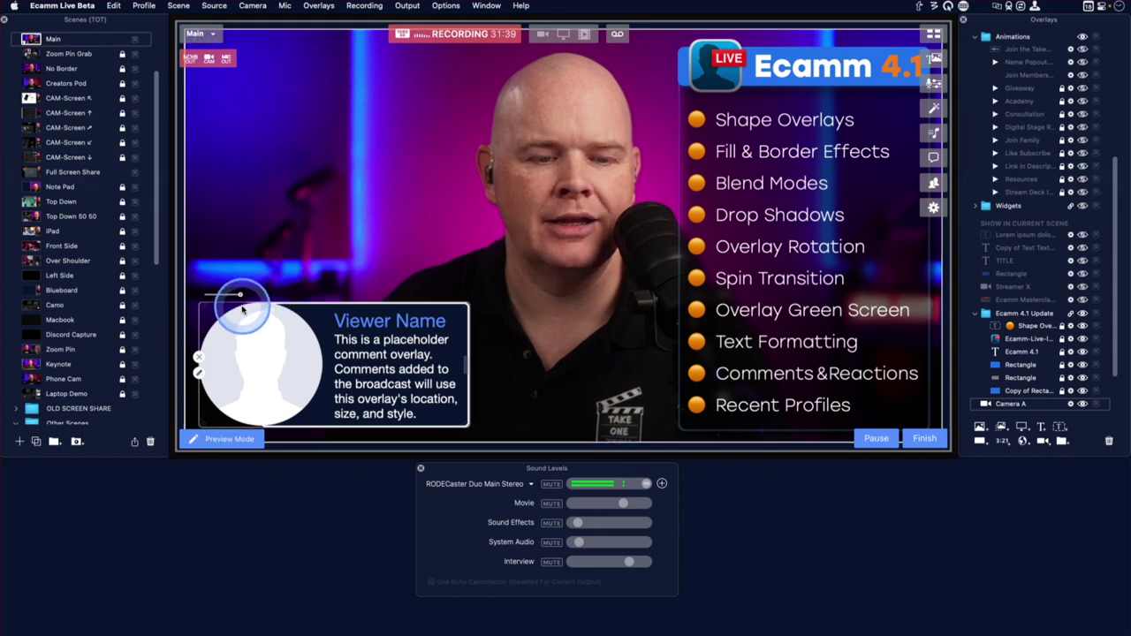
drag(240, 297, 219, 298)
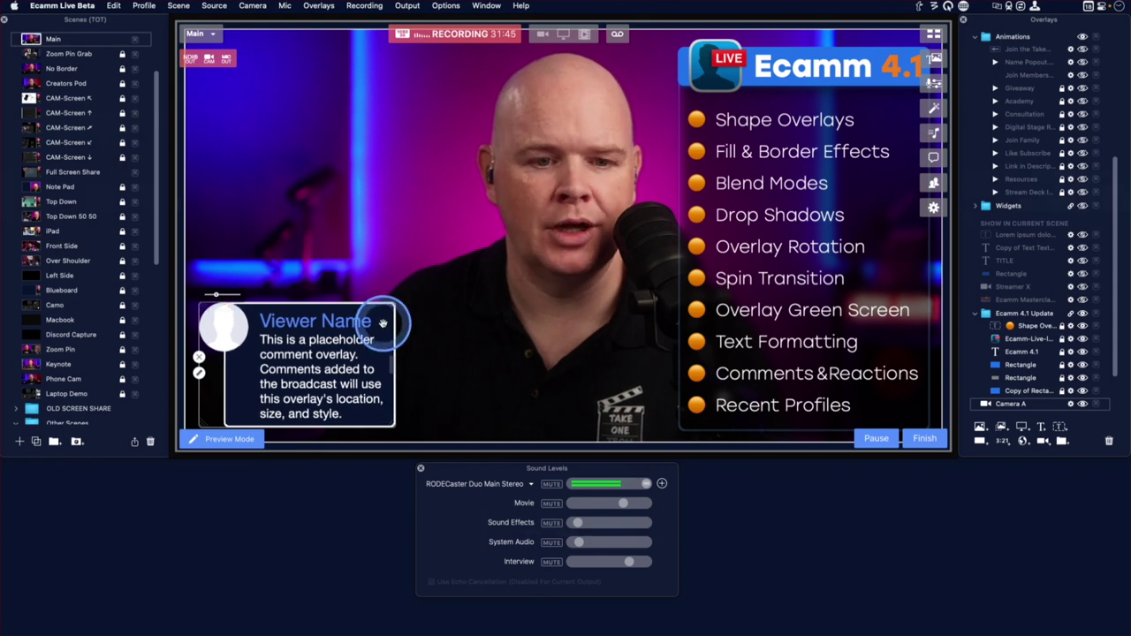
Try the comment overlay as a wide two-line strip, and narrow it to a tall box beside the presenter
drag(400, 360, 654, 394)
click(539, 403)
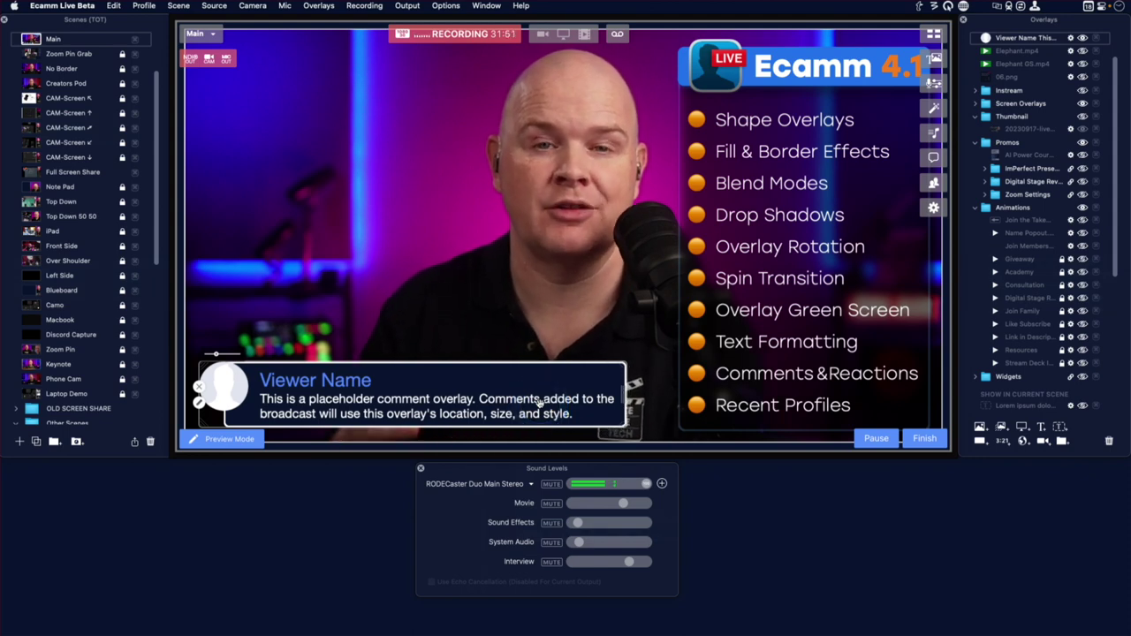
drag(625, 391, 372, 380)
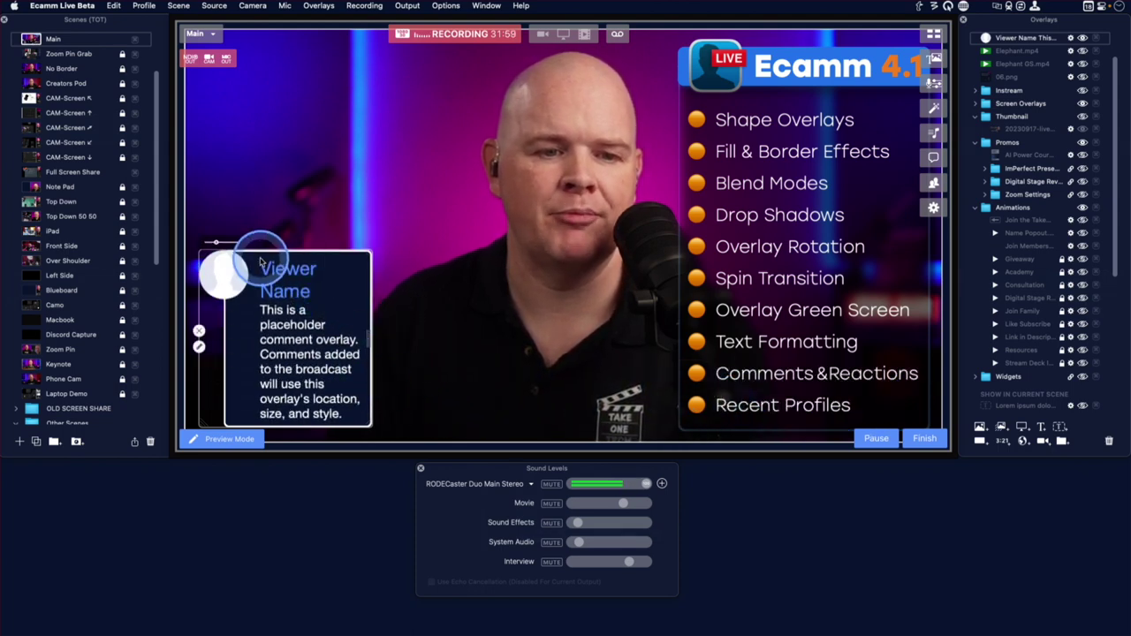
Stretch the comment overlay almost across the whole frame with a slightly larger avatar, and hide it
drag(215, 242, 228, 246)
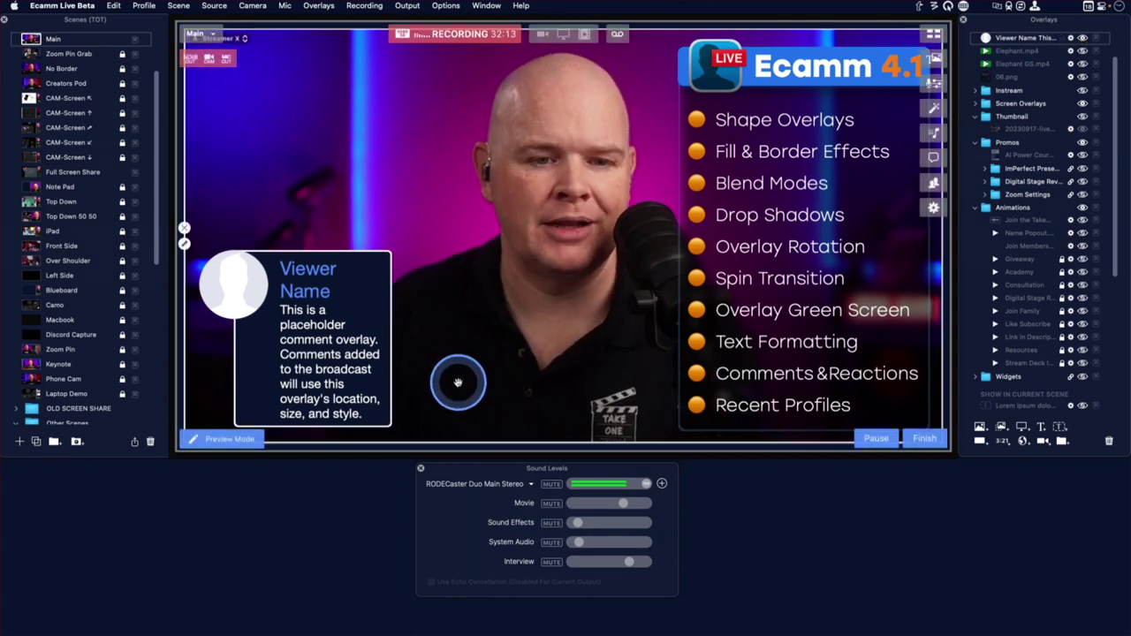
drag(390, 330, 917, 358)
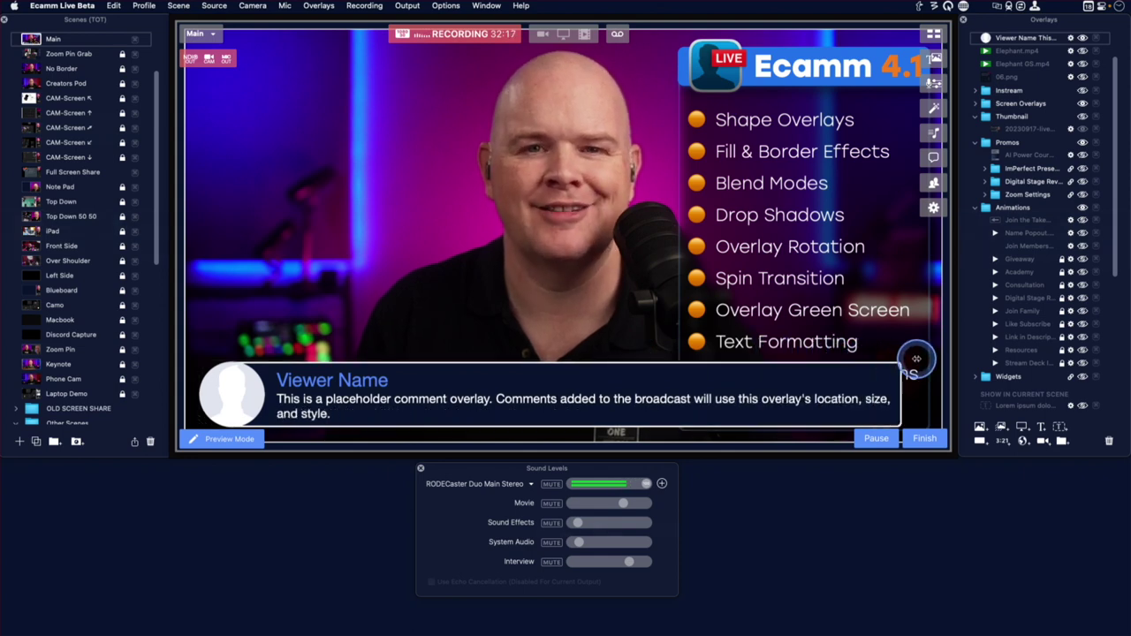
click(1071, 39)
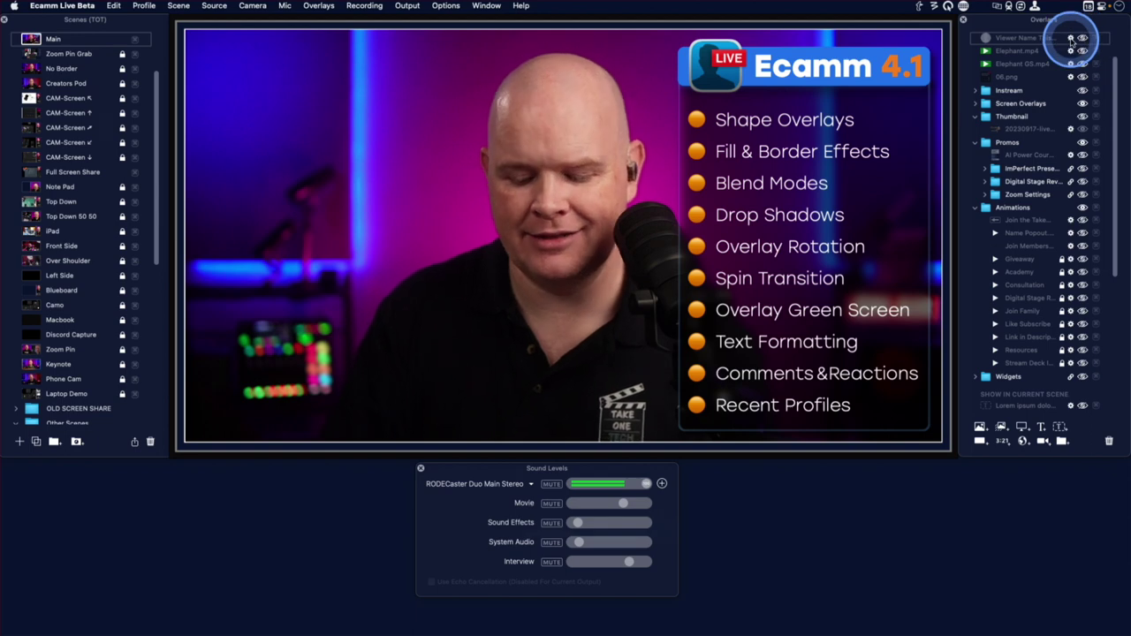
Play the "Have your say" comment demo video over the camera picture, and remove it from the frame
click(1071, 39)
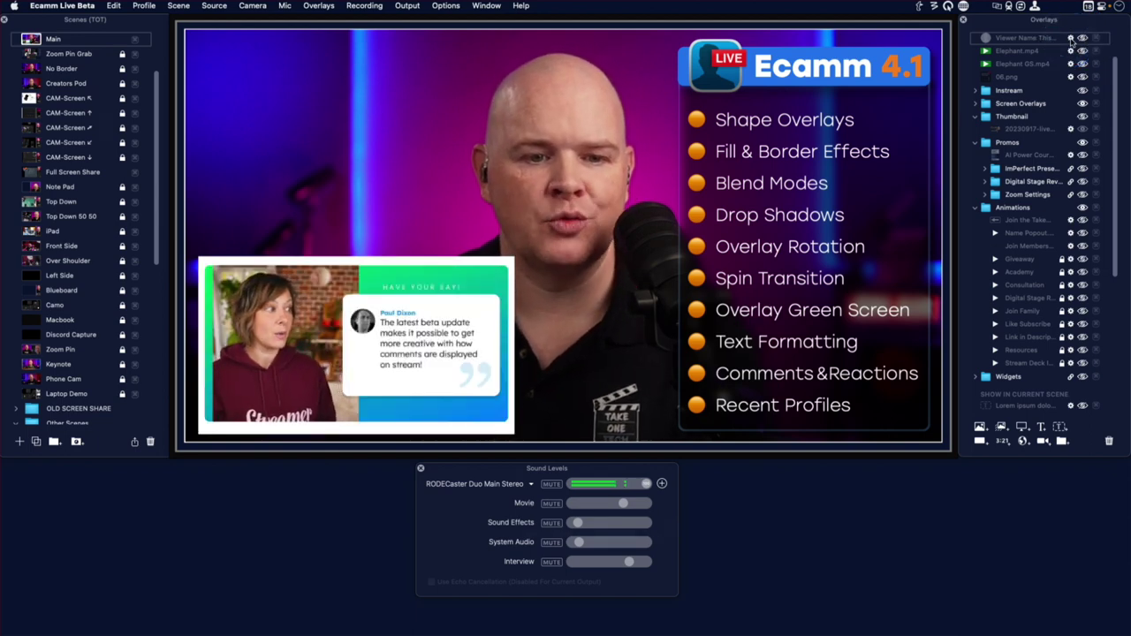
click(1071, 39)
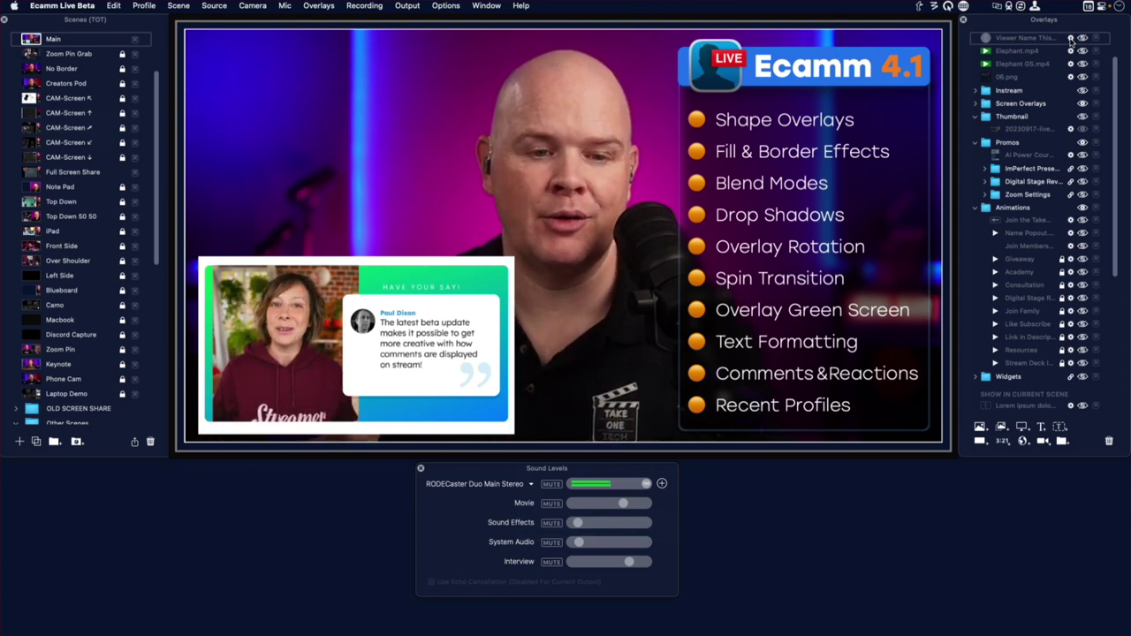
click(1071, 40)
click(427, 360)
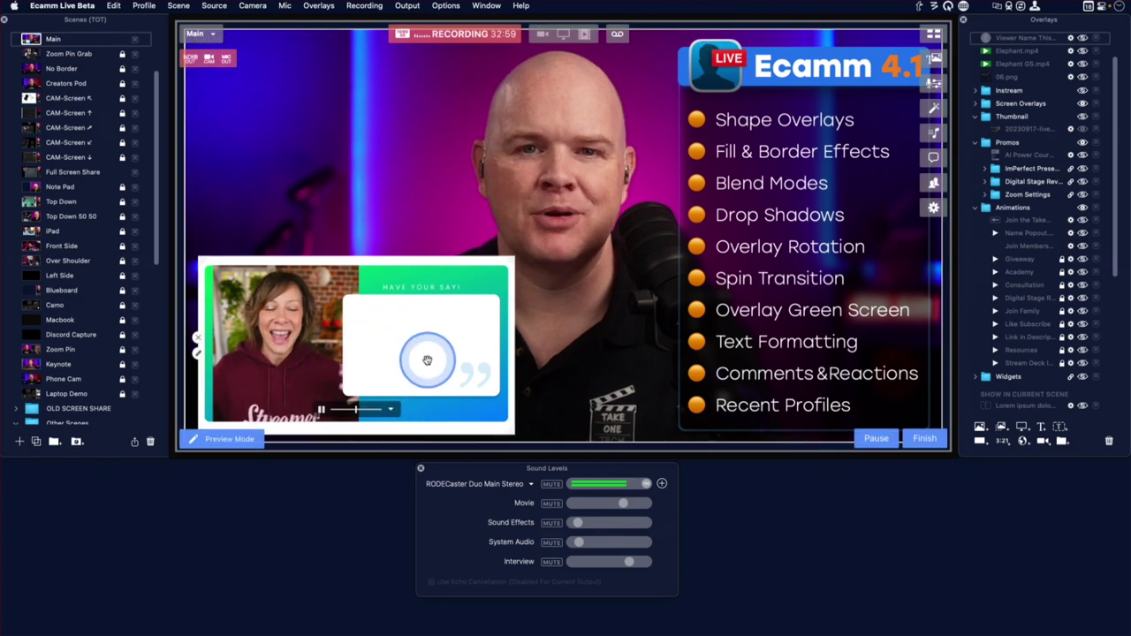
click(194, 338)
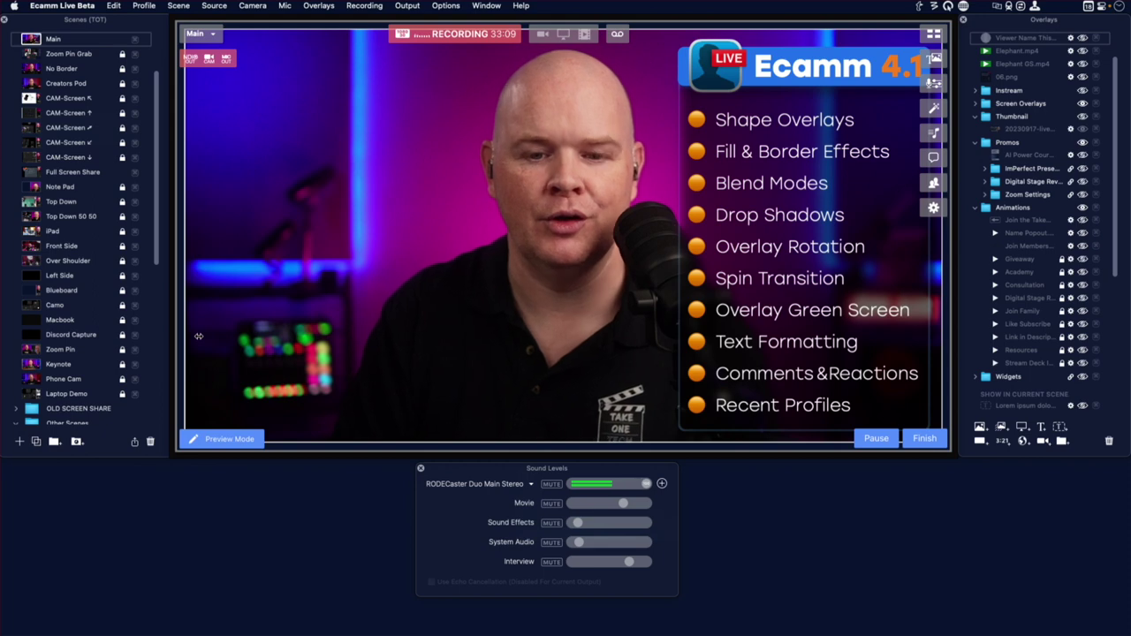
drag(199, 336, 488, 277)
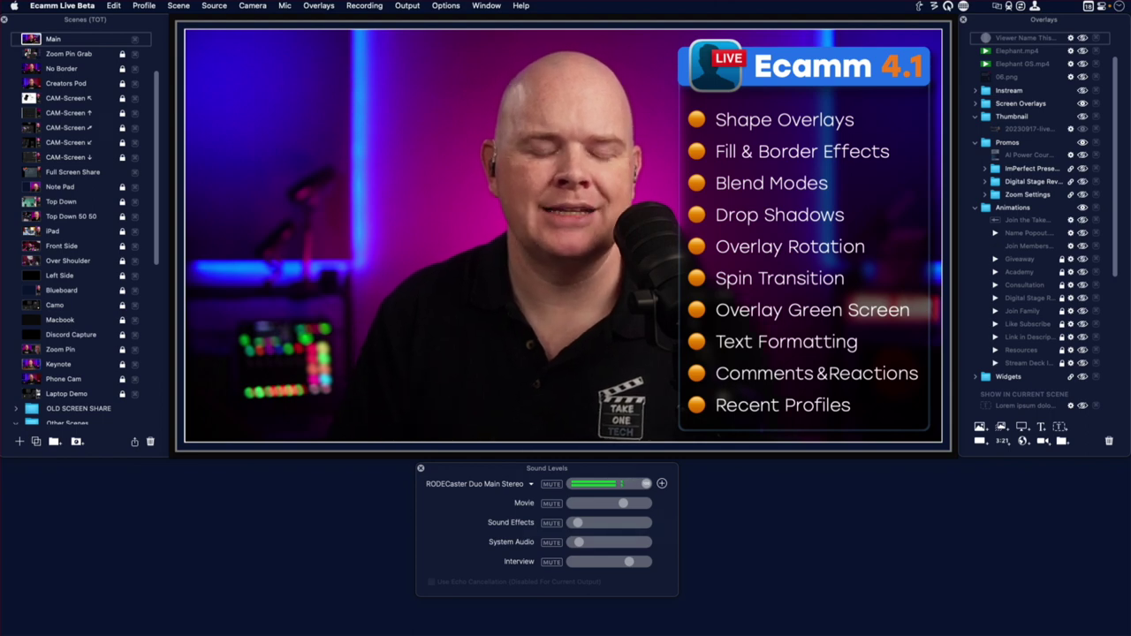
Show the Comments & Reactions window and move it clear of the video, below the scenes list
mouse_move(934, 202)
click(933, 157)
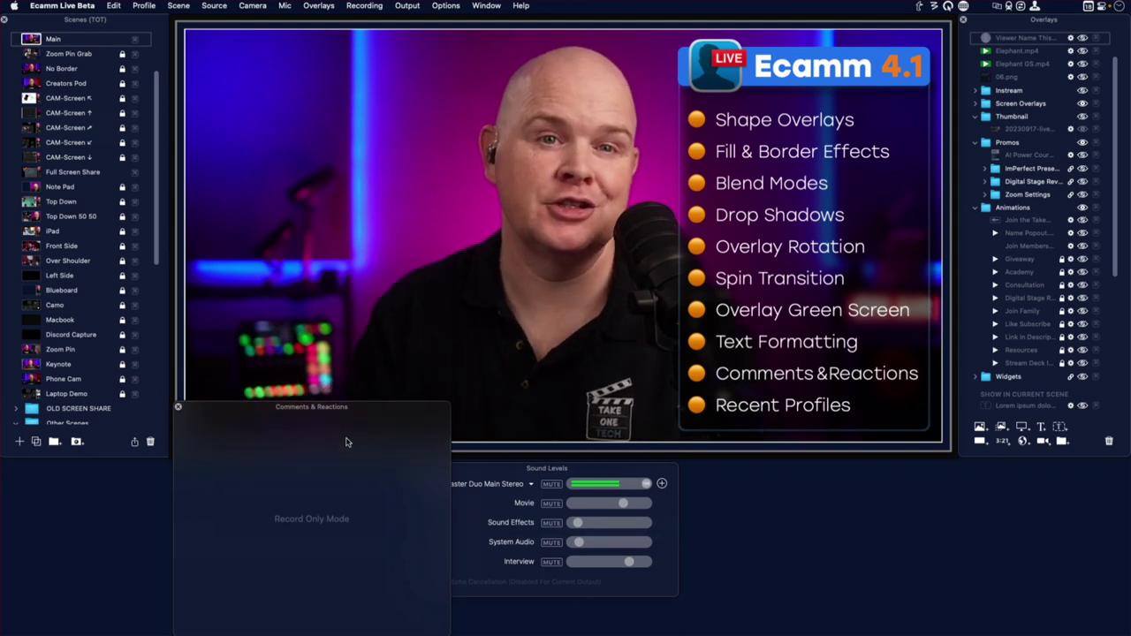
click(323, 441)
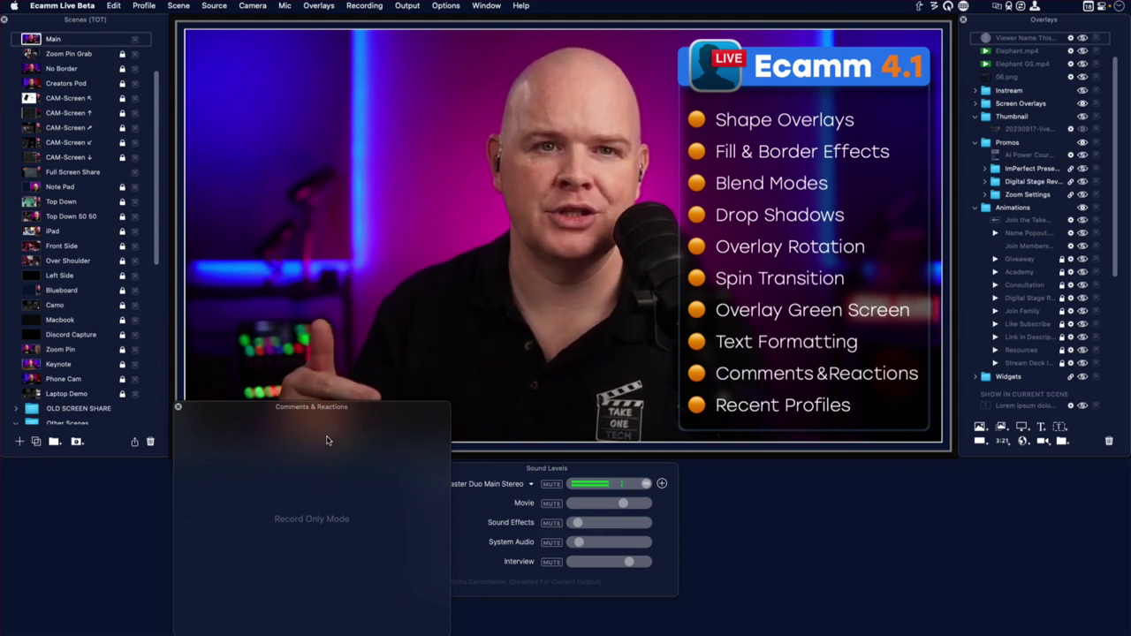
click(311, 449)
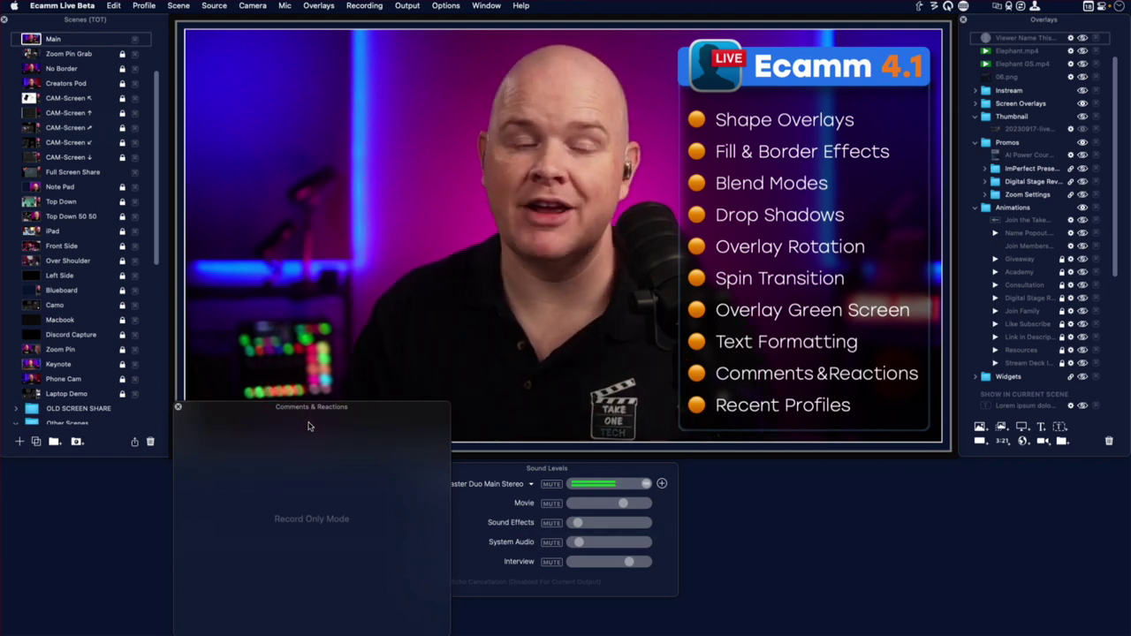
drag(394, 414, 232, 409)
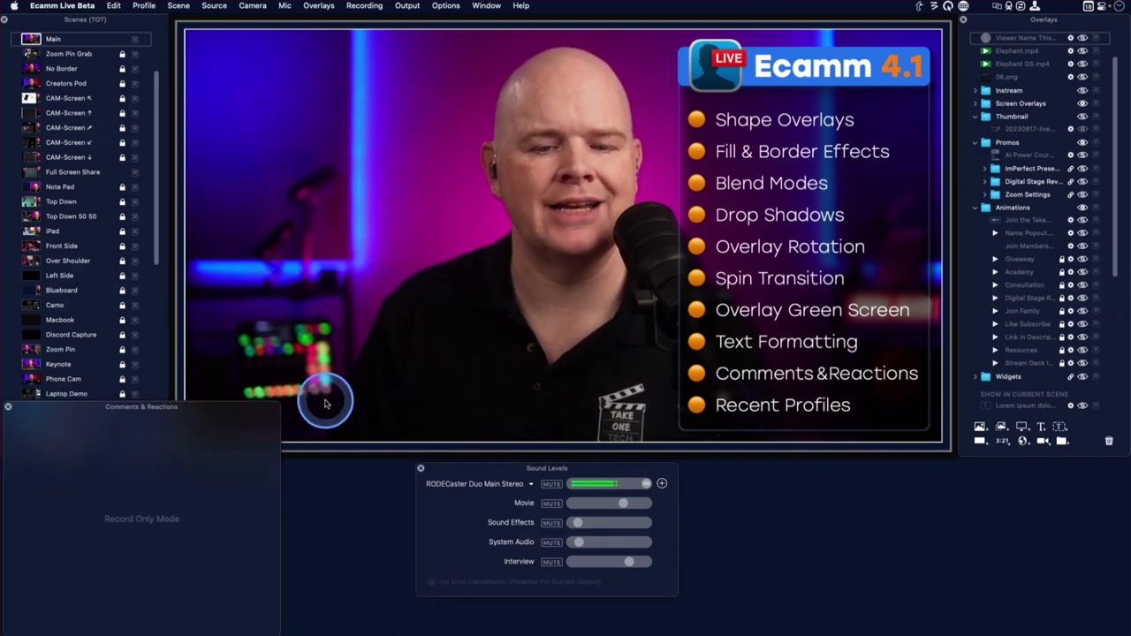
Show the Shortcuts preferences for triggering macOS Shortcuts and shift the preferences window slightly
mouse_move(678, 398)
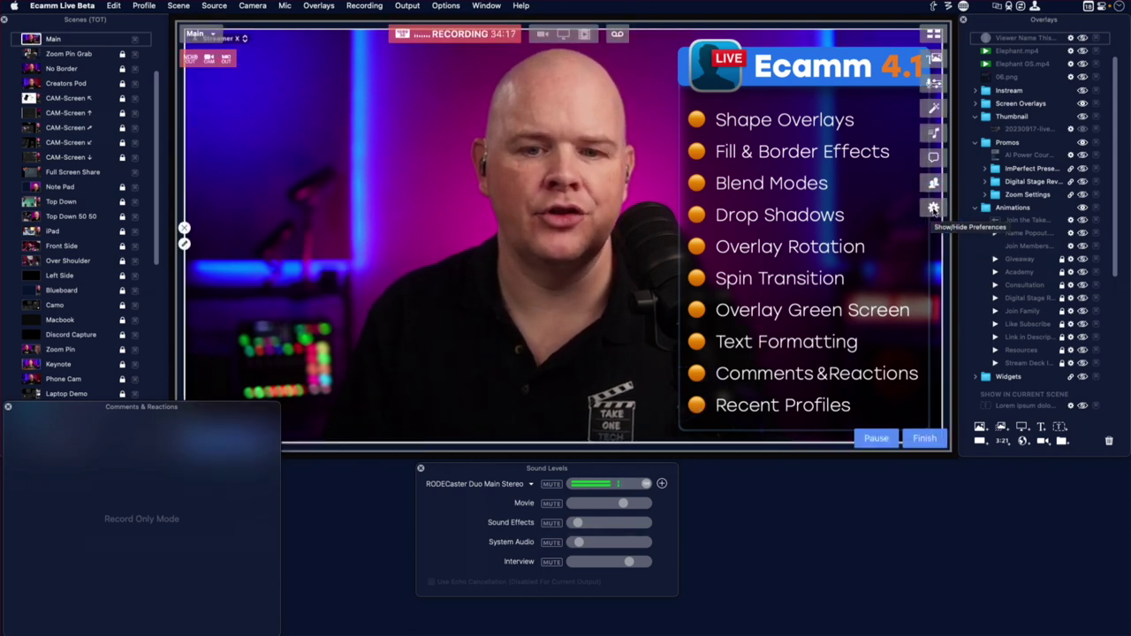
click(935, 210)
click(935, 210)
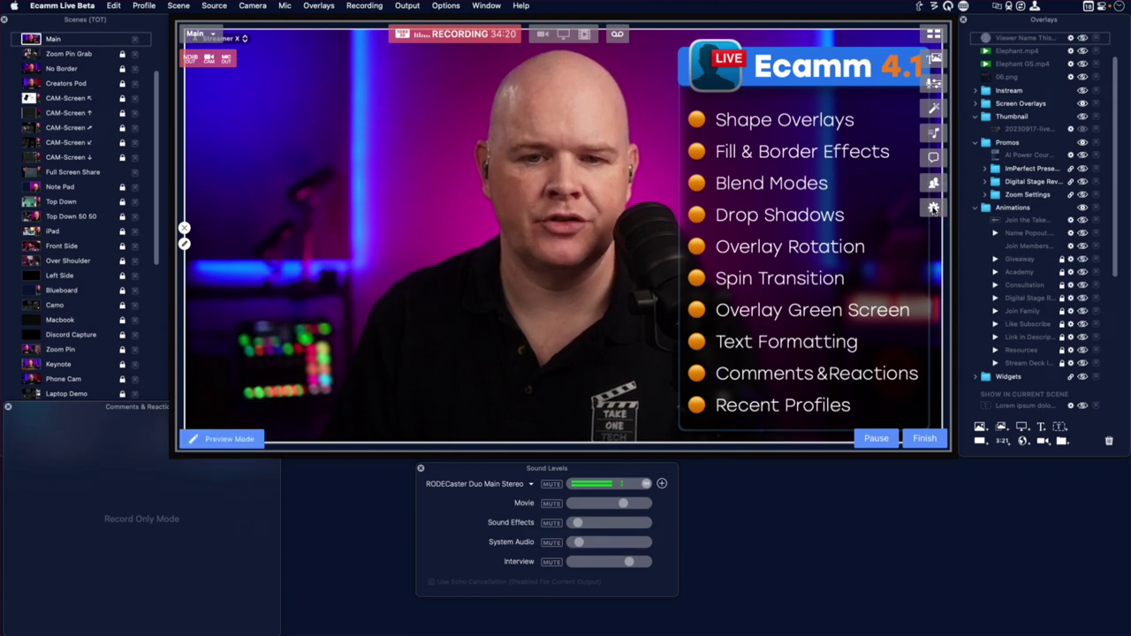
key(super+comma)
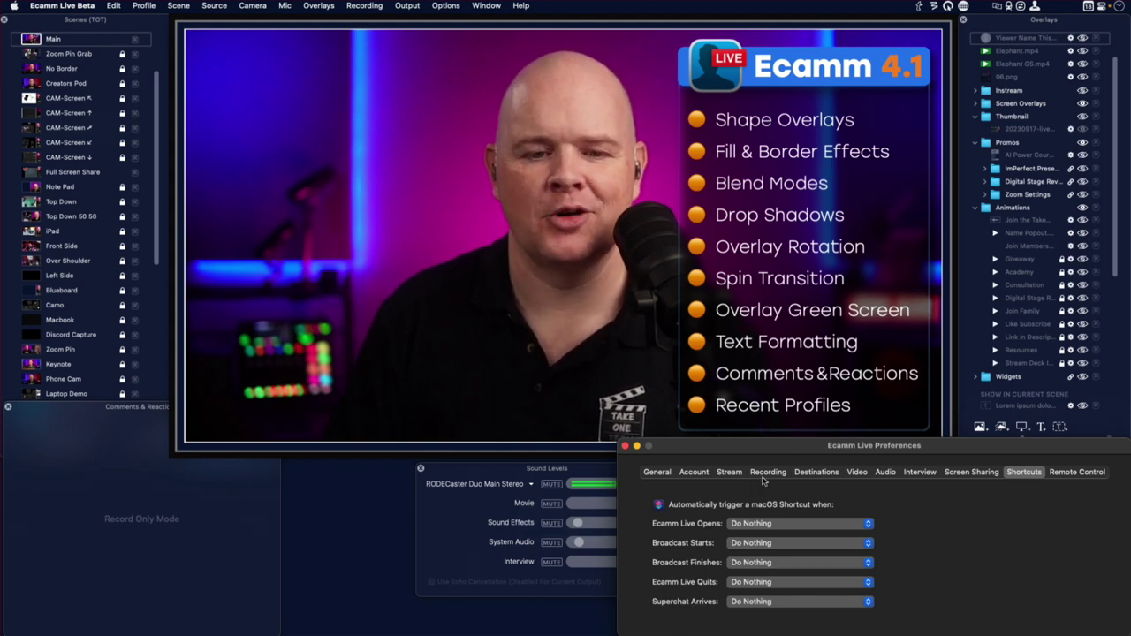
drag(733, 446, 661, 438)
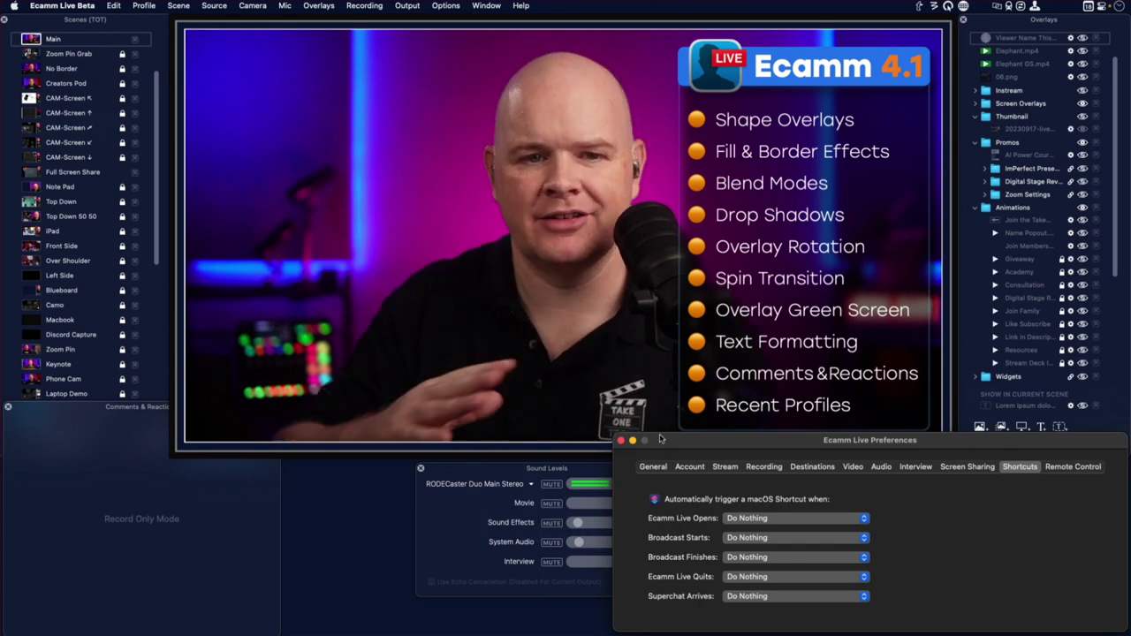
Examine the recent profiles and the full list of saved profiles
mouse_move(519, 241)
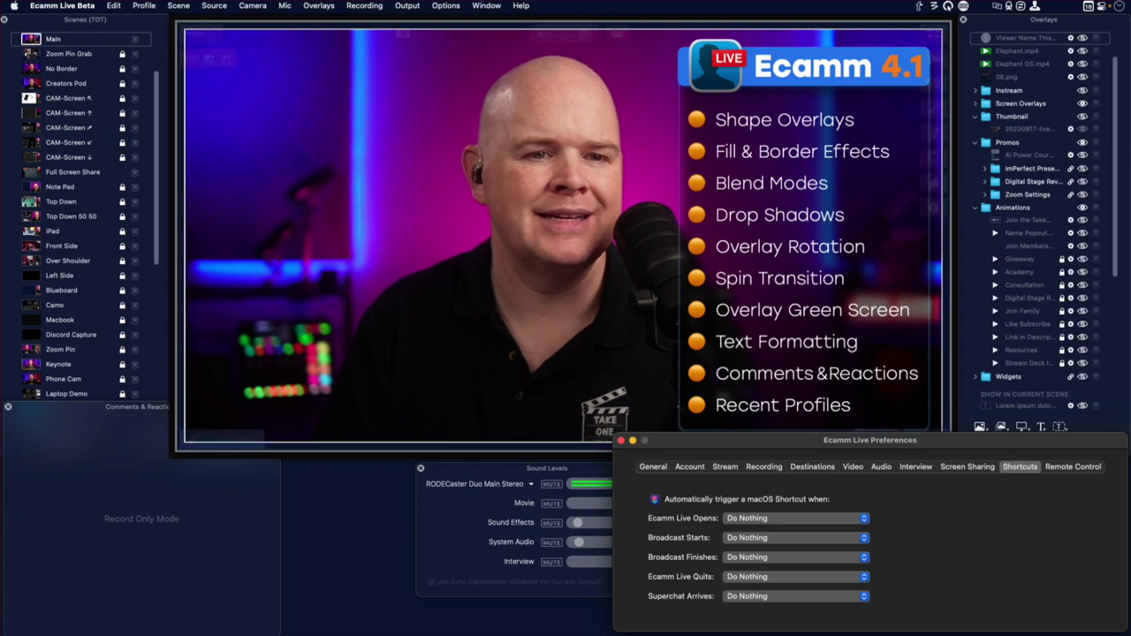
click(144, 7)
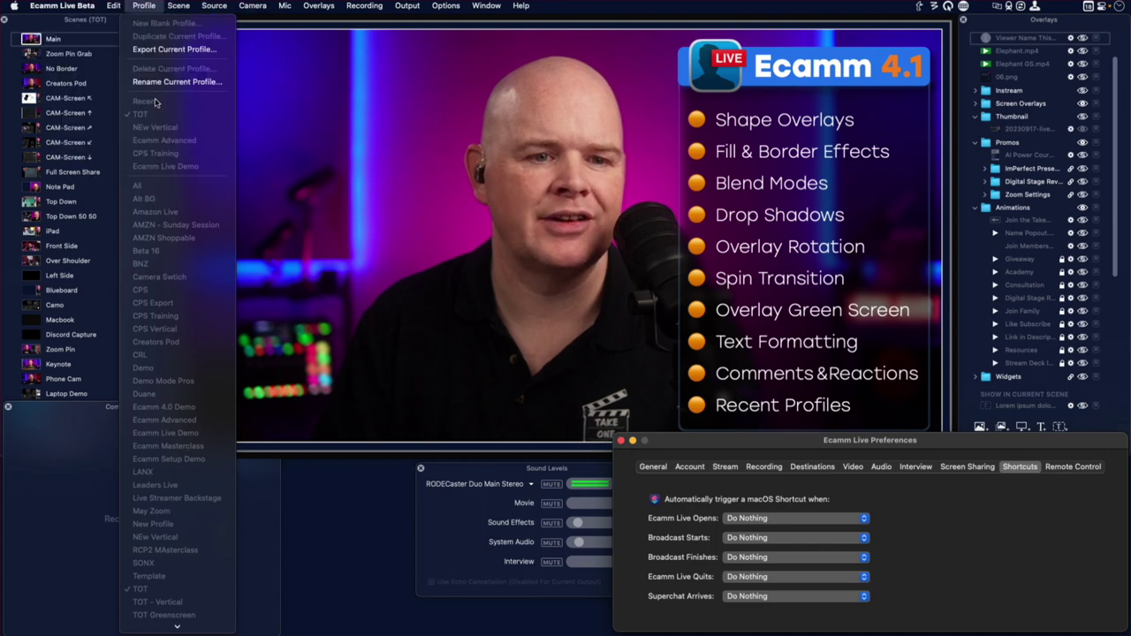
scroll(168, 208, down, 5)
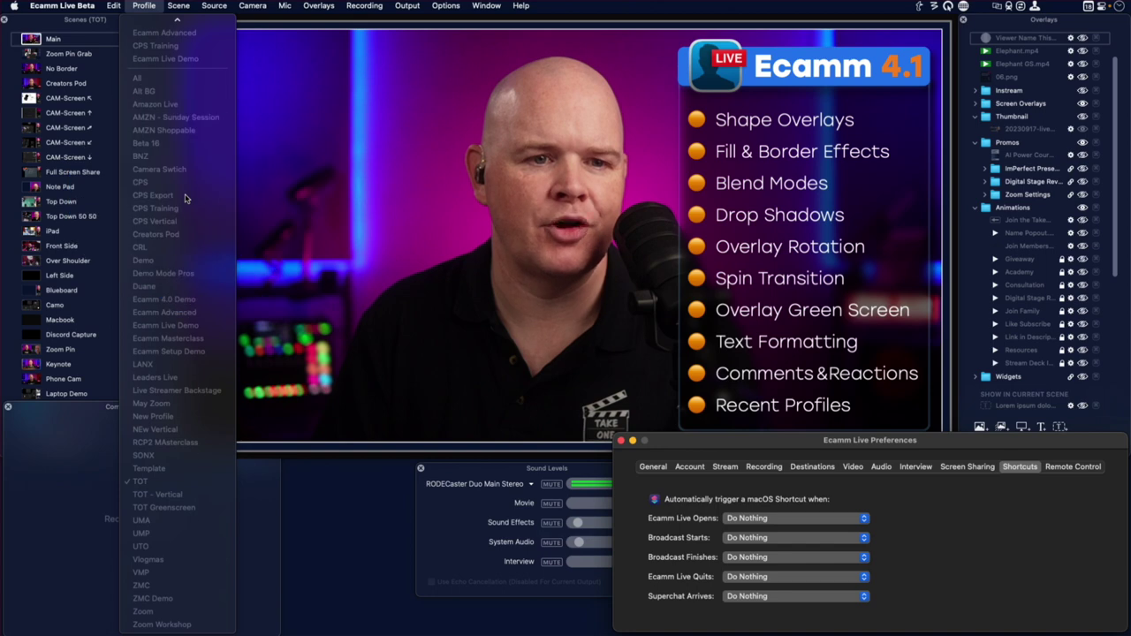
scroll(185, 199, up, 5)
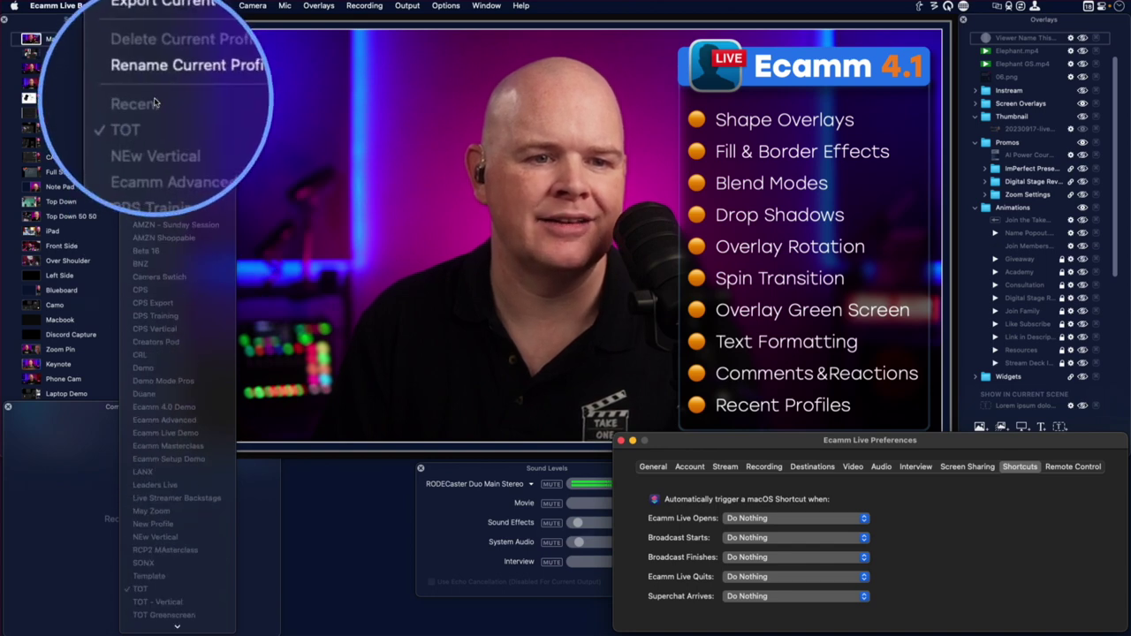